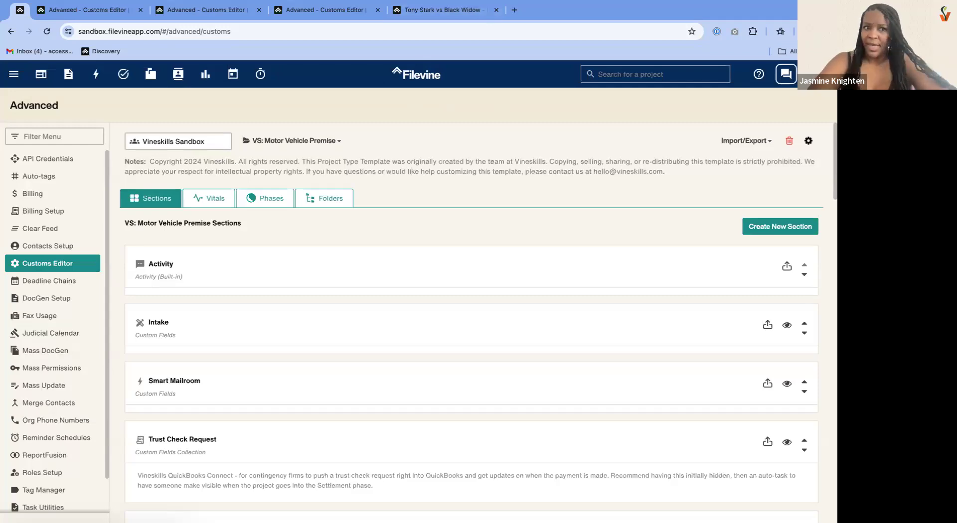
pyautogui.click(14, 75)
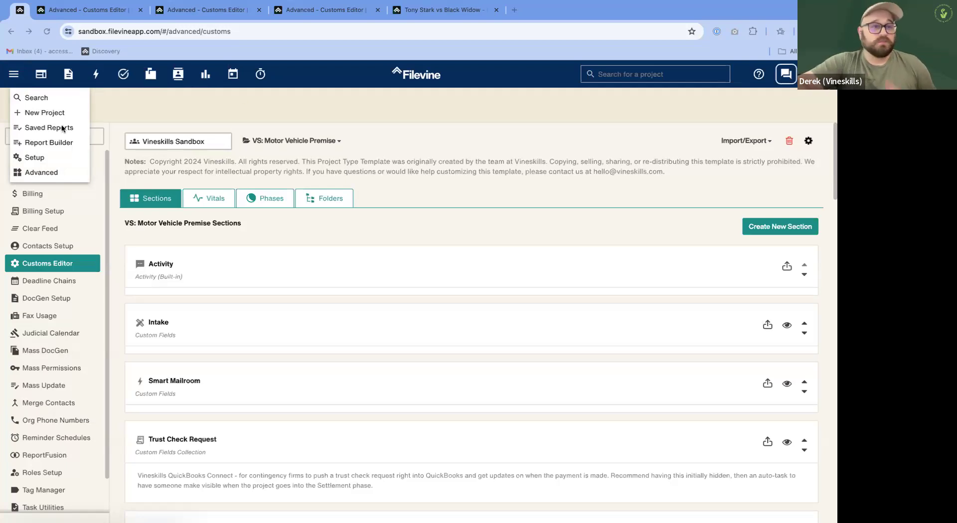
pyautogui.click(395, 133)
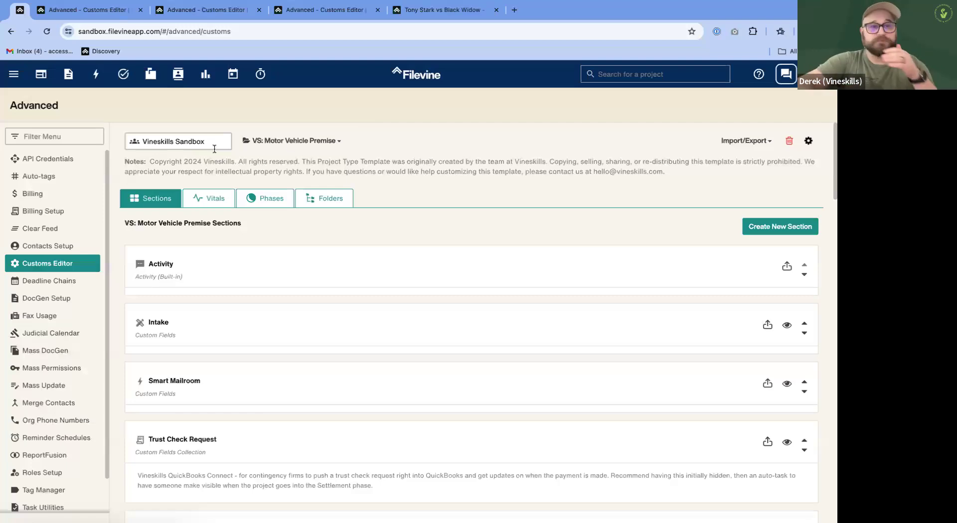
# Check which organizations are available for selection in the Customs Editor.
pyautogui.click(200, 143)
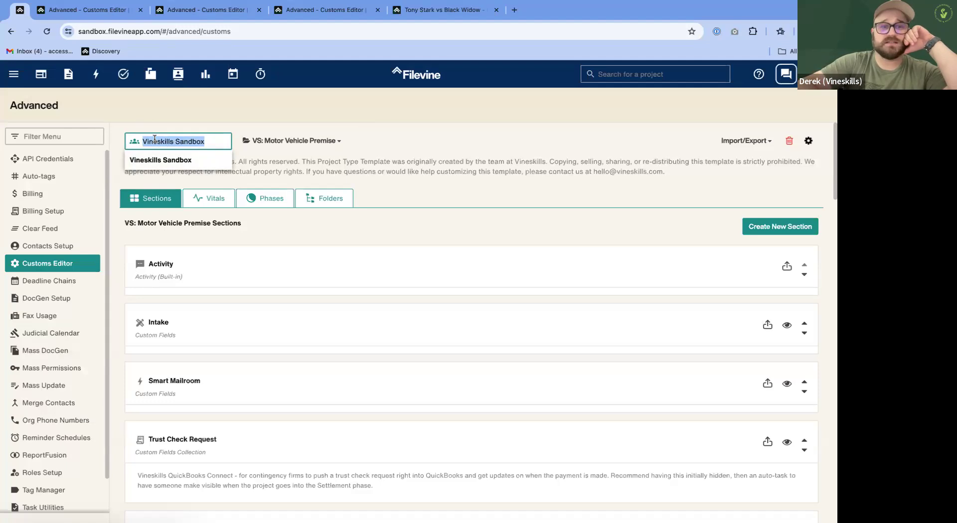
pyautogui.click(237, 119)
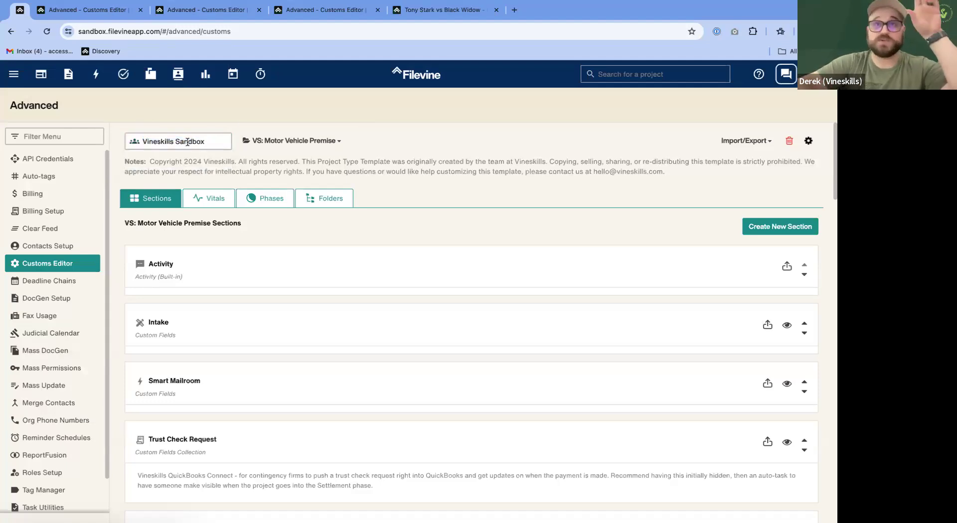
pyautogui.click(187, 143)
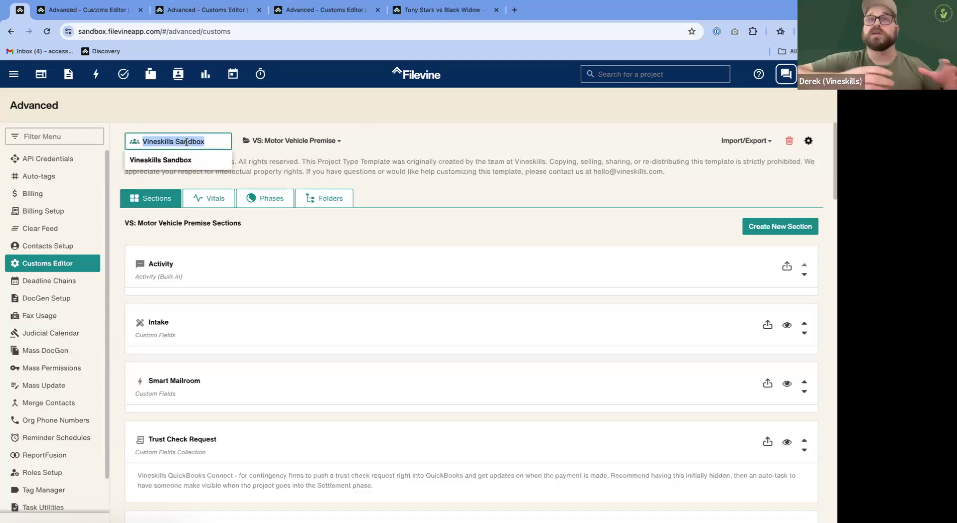
pyautogui.click(346, 134)
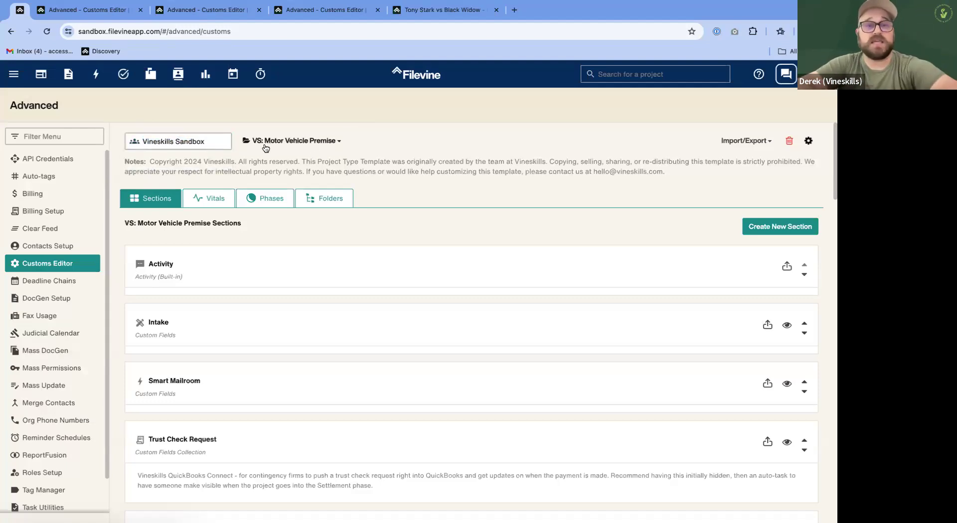
# Include hidden project types in the project type list and look through the available templates.
pyautogui.click(310, 142)
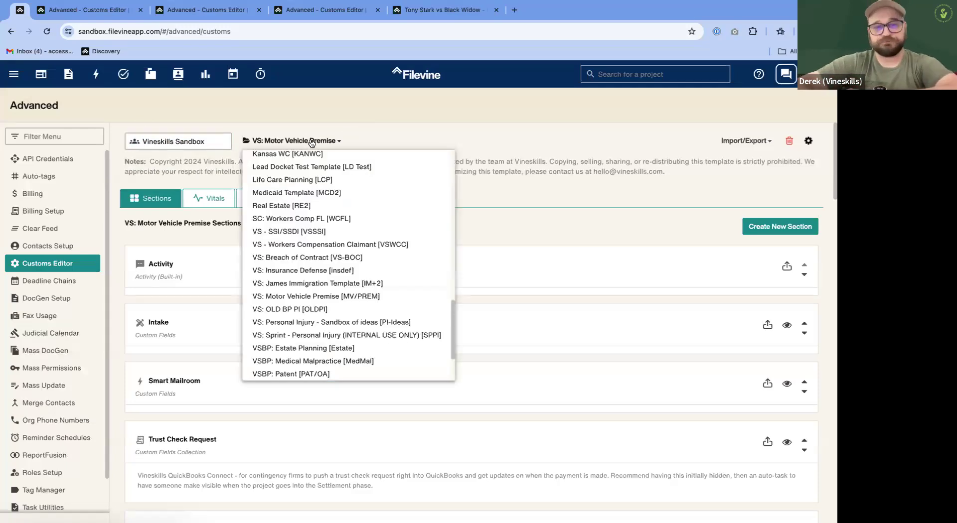
pyautogui.scroll(10, 311, 165)
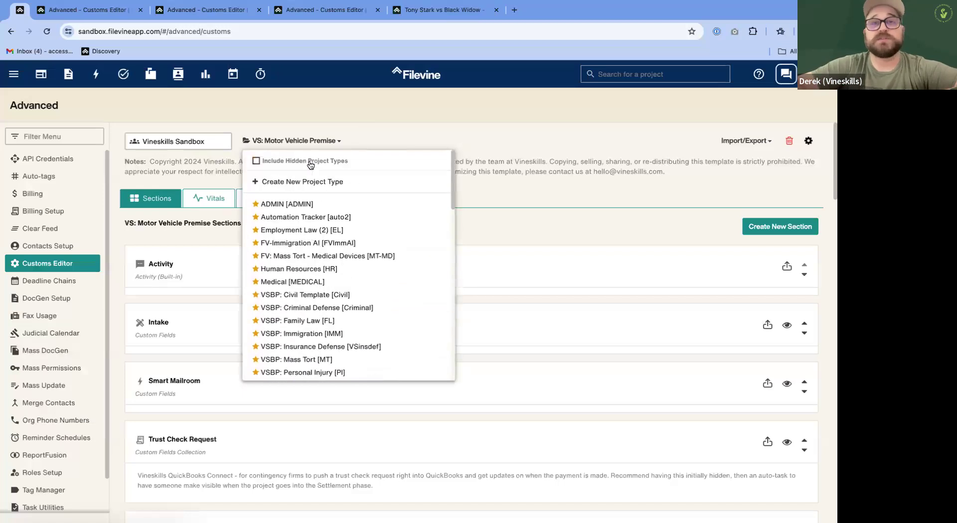
pyautogui.click(296, 165)
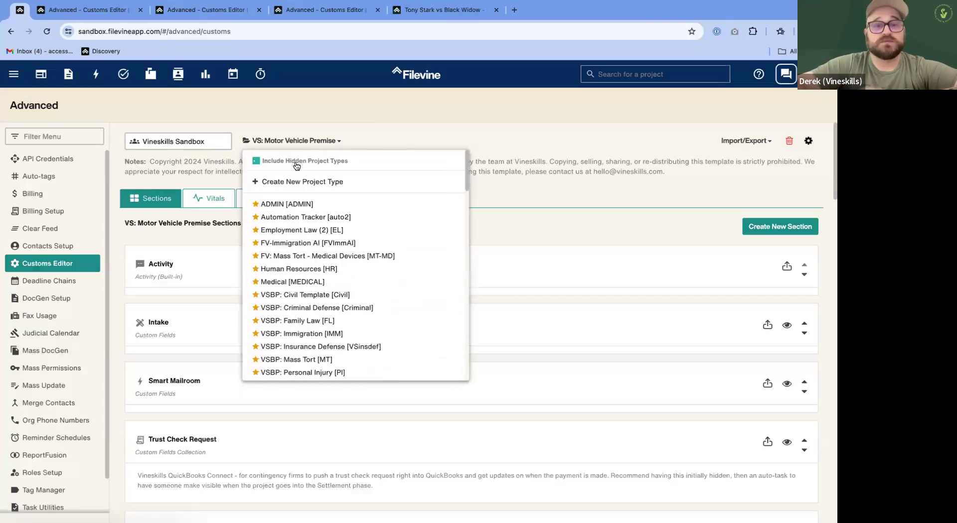
pyautogui.scroll(-15, 352, 294)
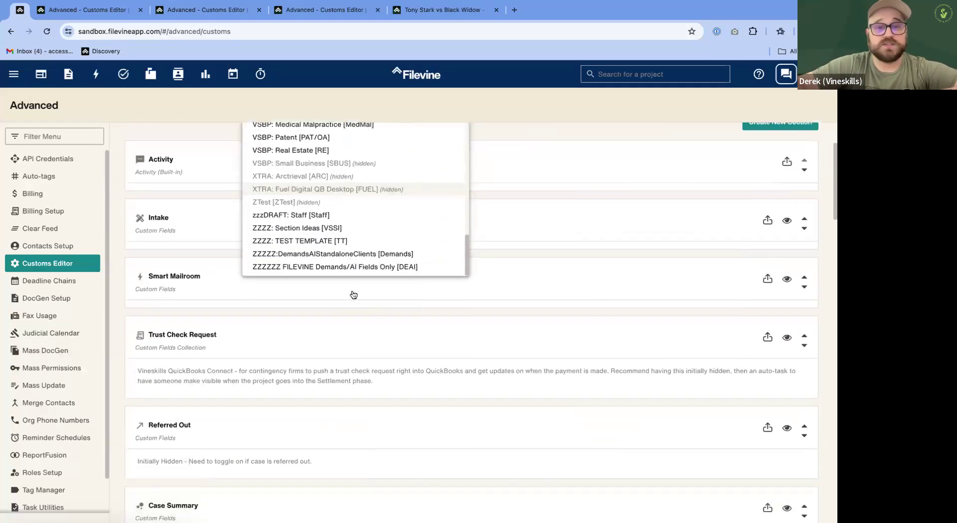
pyautogui.scroll(5, 313, 234)
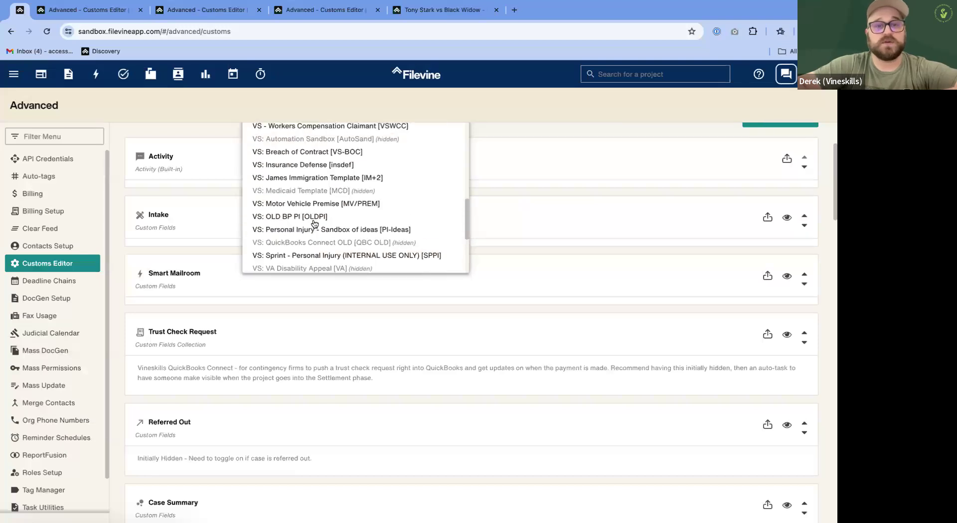
pyautogui.scroll(2, 314, 224)
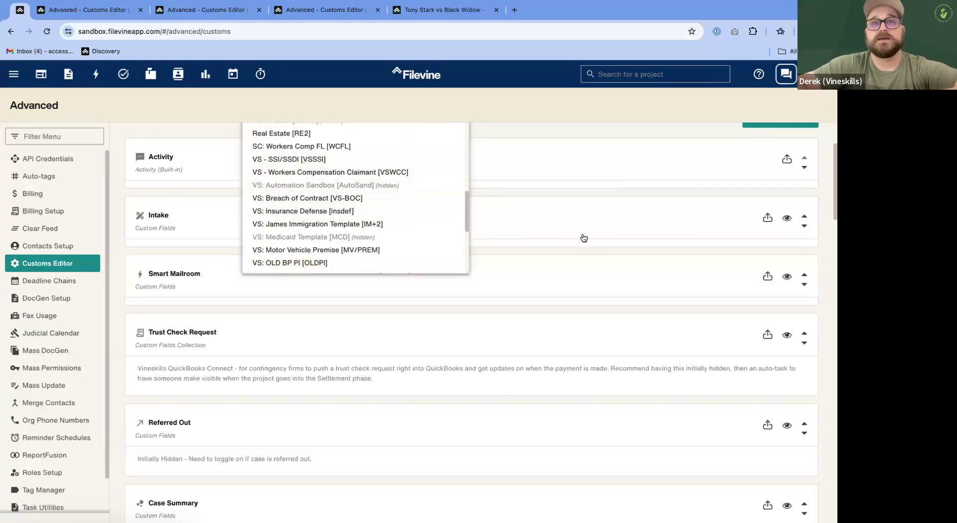
pyautogui.scroll(3, 584, 238)
pyautogui.click(578, 188)
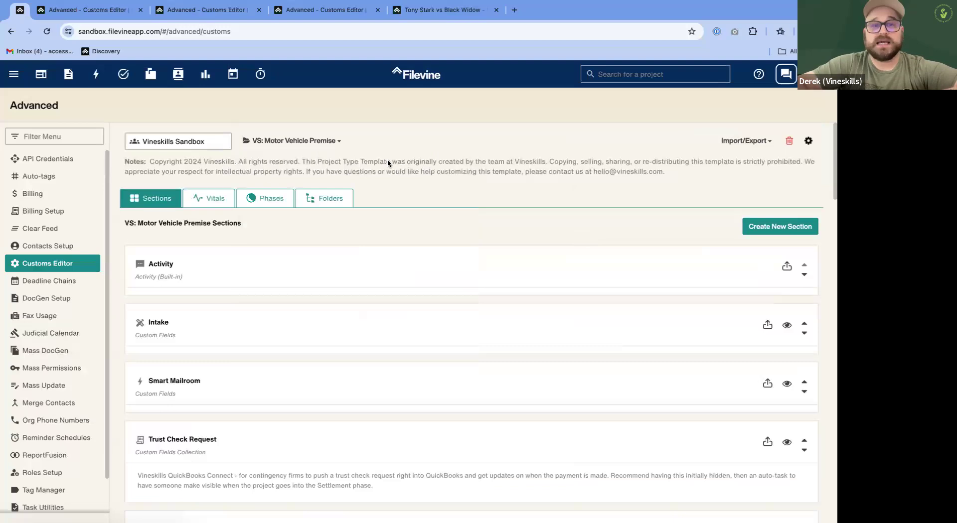
# Review the abbreviation, org visibility and favorite options in the VS: Motor Vehicle Premise template settings, discarding any edits.
pyautogui.click(811, 142)
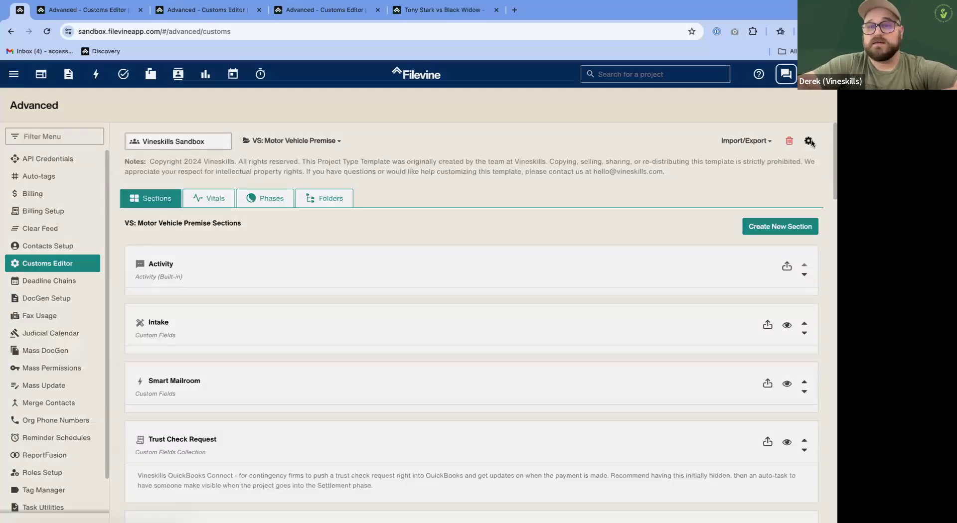
pyautogui.click(383, 168)
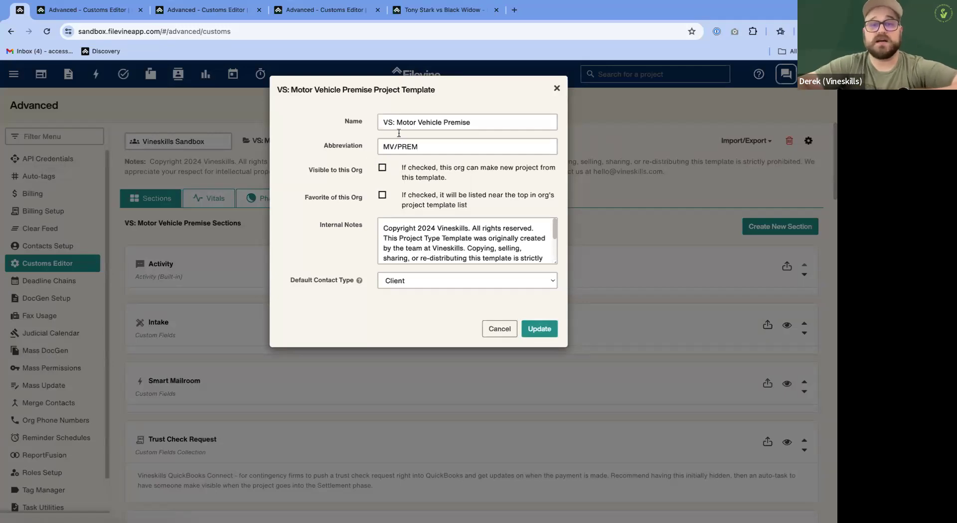
pyautogui.moveTo(431, 148); pyautogui.dragTo(374, 146)
pyautogui.click(448, 150)
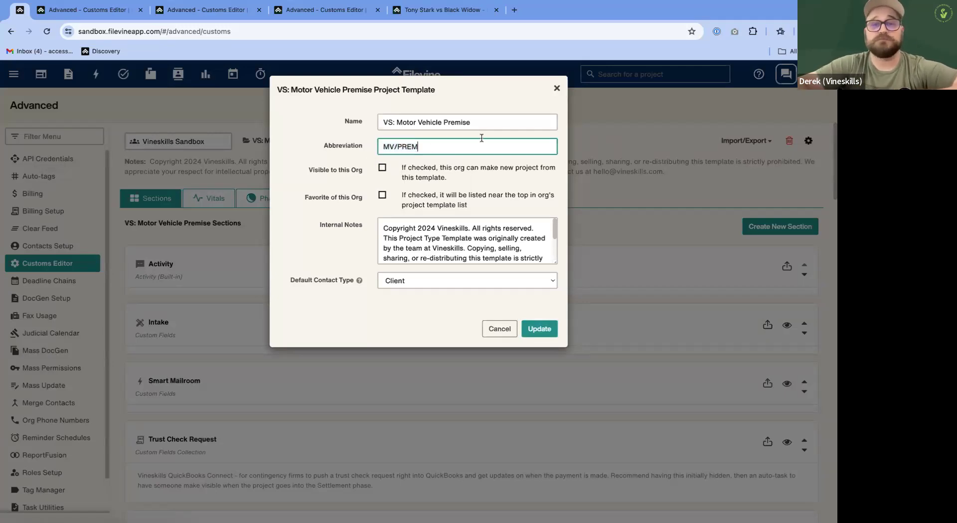
pyautogui.click(383, 195)
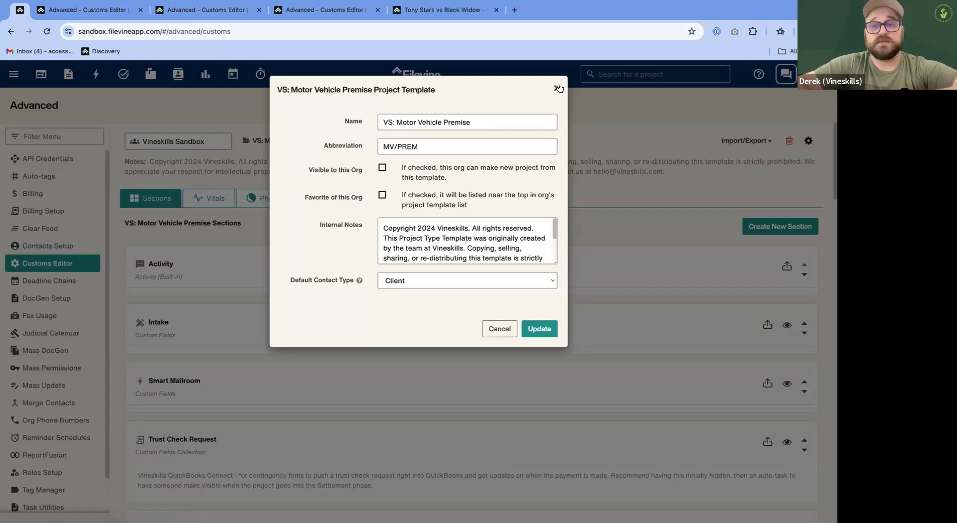
pyautogui.click(557, 88)
# Check the favorite templates at the start of the project type list.
pyautogui.click(326, 143)
pyautogui.scroll(10, 292, 207)
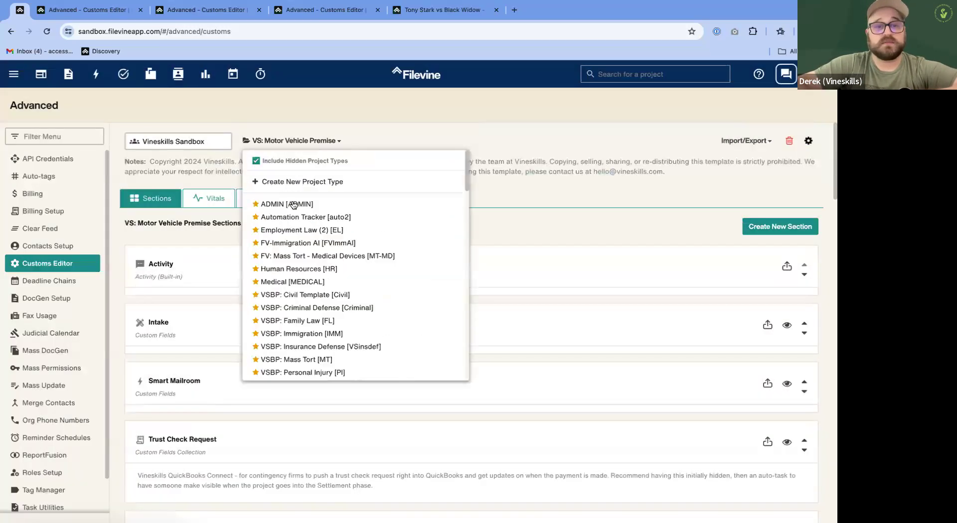
pyautogui.click(527, 102)
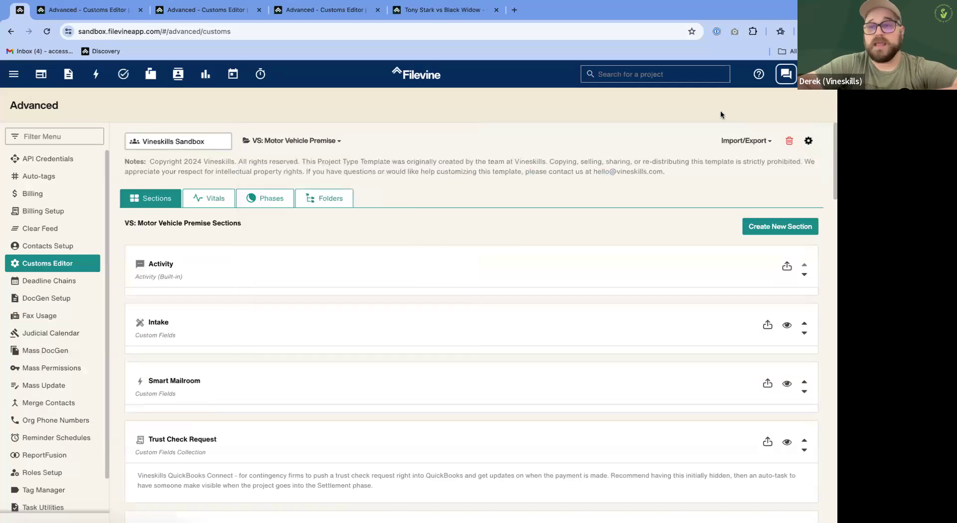
# Turn off Visible to this Org for the VS: Motor Vehicle Premise template and update its settings.
pyautogui.click(810, 142)
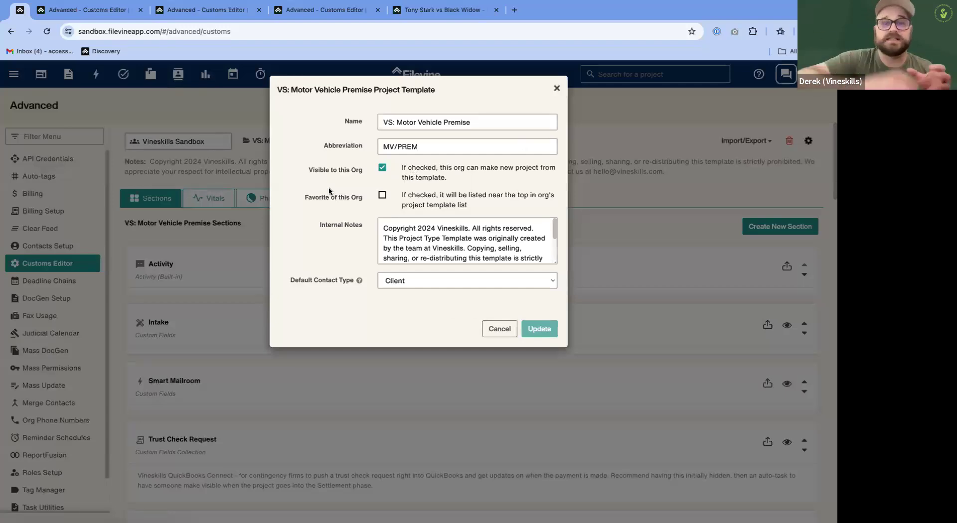
pyautogui.click(382, 168)
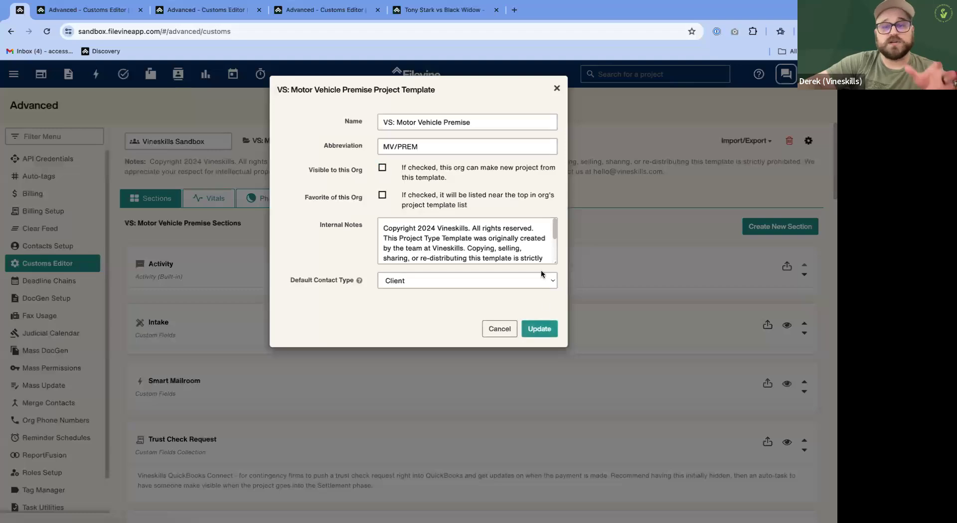
pyautogui.click(539, 329)
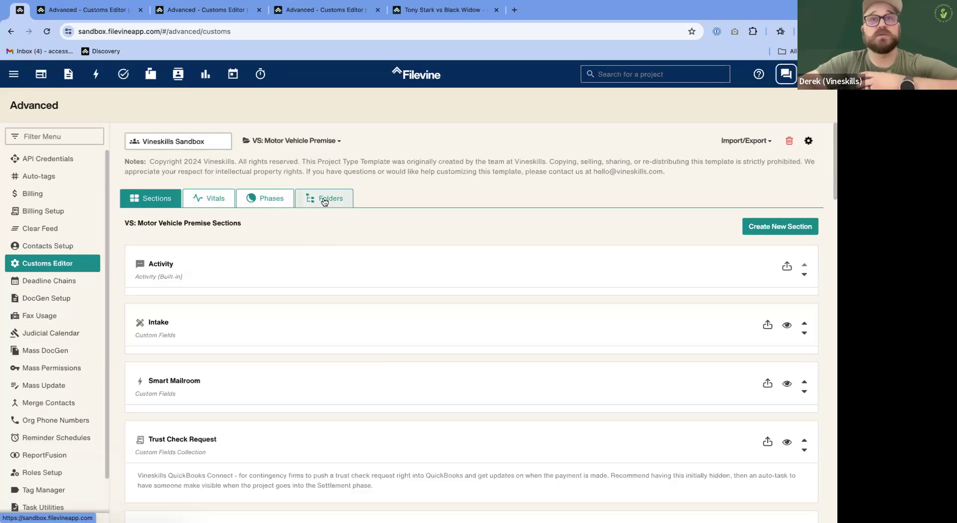
# Show the VS: Motor Vehicle Premise template's vitals and look through the configured list.
pyautogui.click(209, 198)
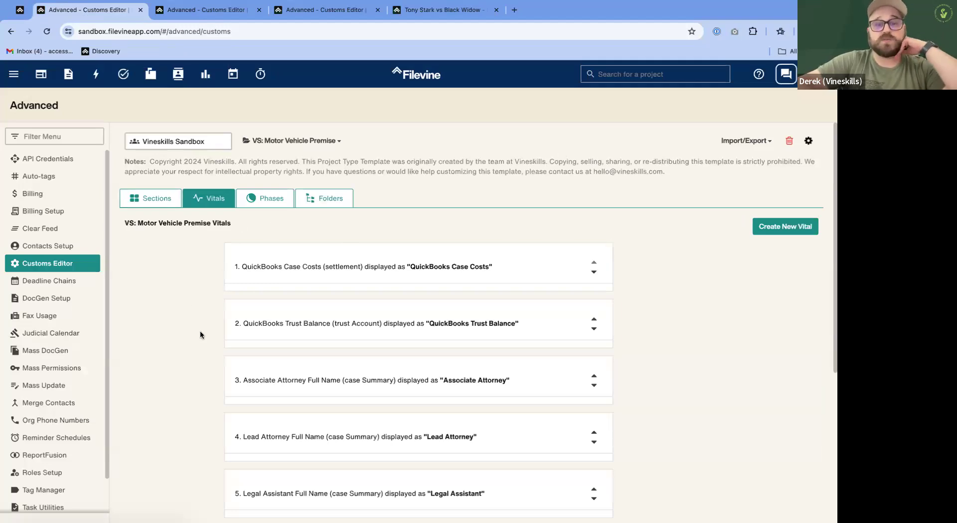
pyautogui.scroll(-2, 199, 331)
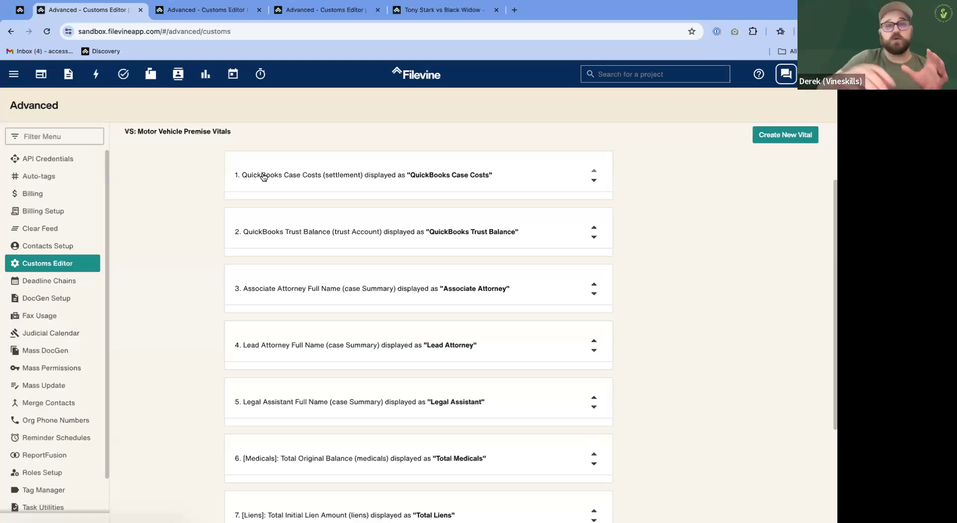
pyautogui.scroll(3, 265, 177)
# View the Project Vitals in the sample MVA project, and return to the template's list of vitals.
pyautogui.click(439, 9)
pyautogui.click(785, 106)
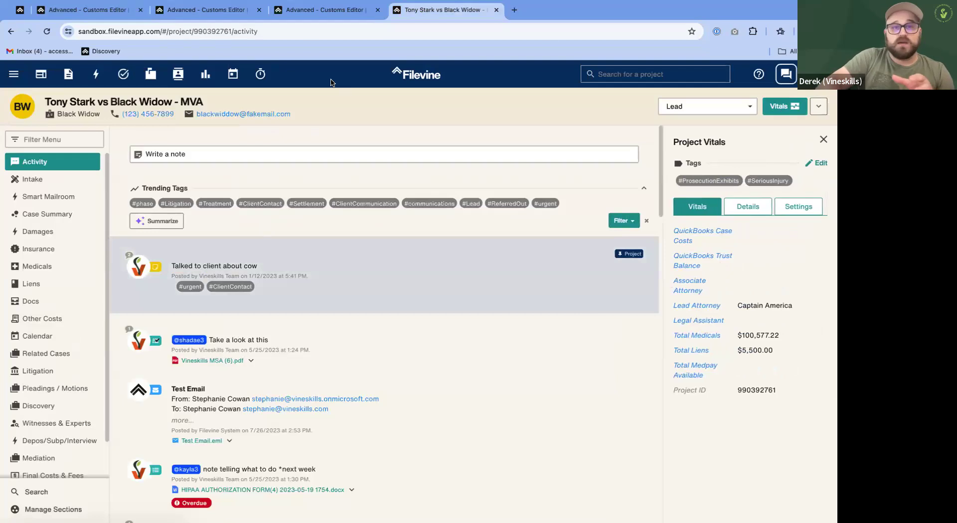
pyautogui.click(319, 9)
pyautogui.click(215, 10)
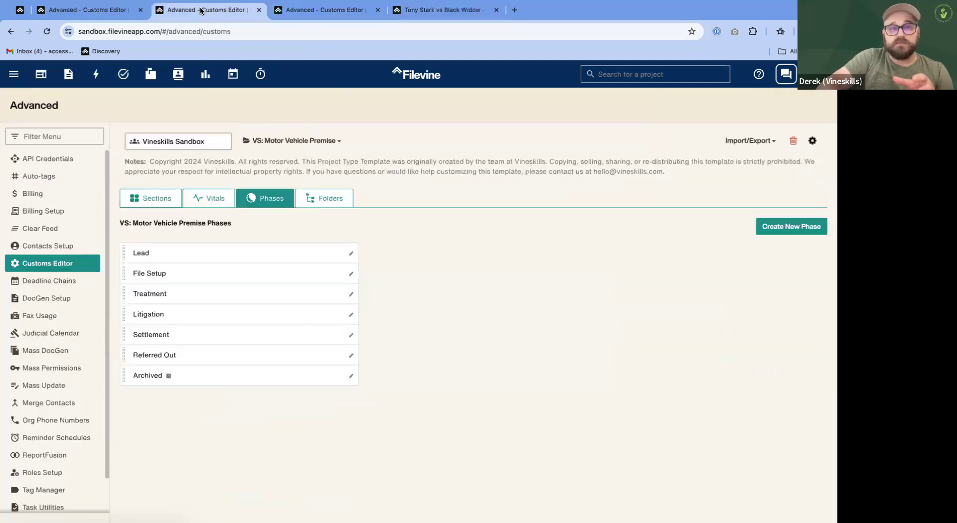
pyautogui.click(103, 11)
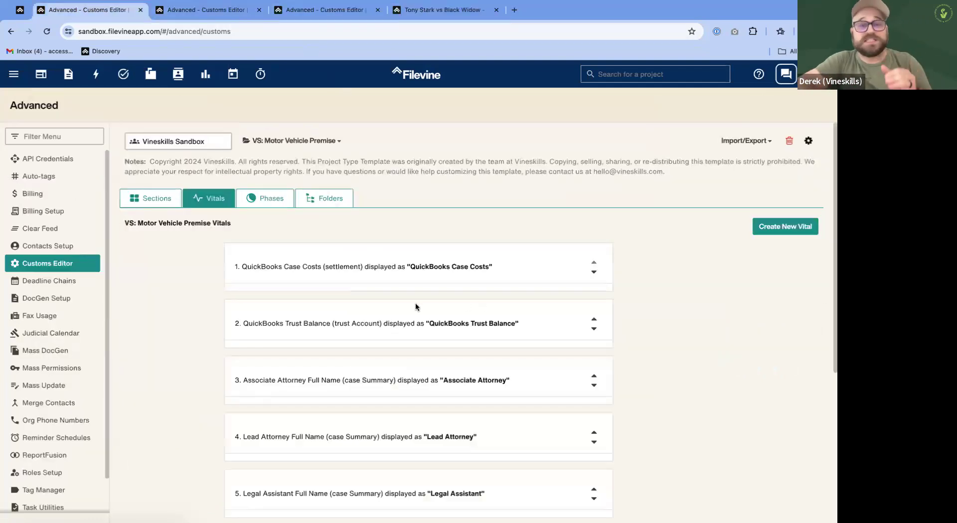
# Examine the field, title override and visibility settings of the QuickBooks Case Costs vital, and close it without changes.
pyautogui.scroll(-2, 416, 306)
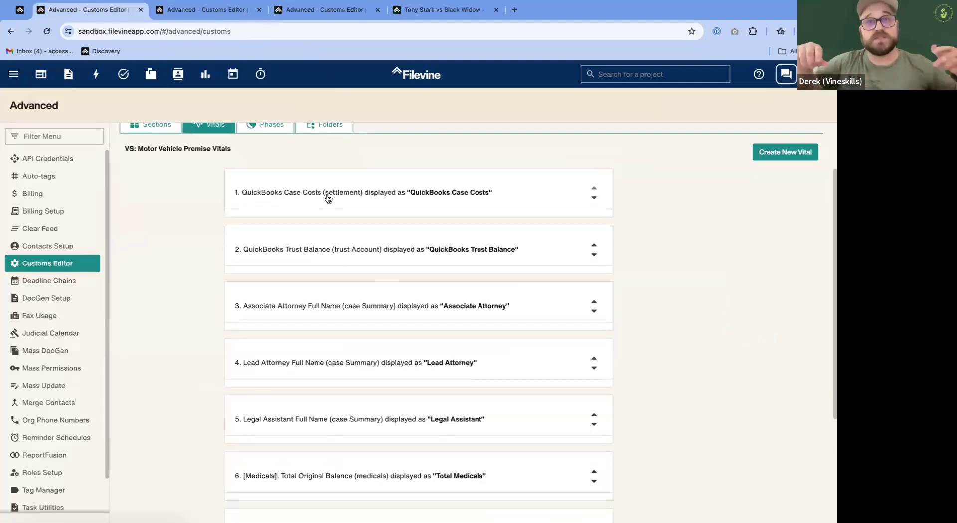
pyautogui.click(446, 204)
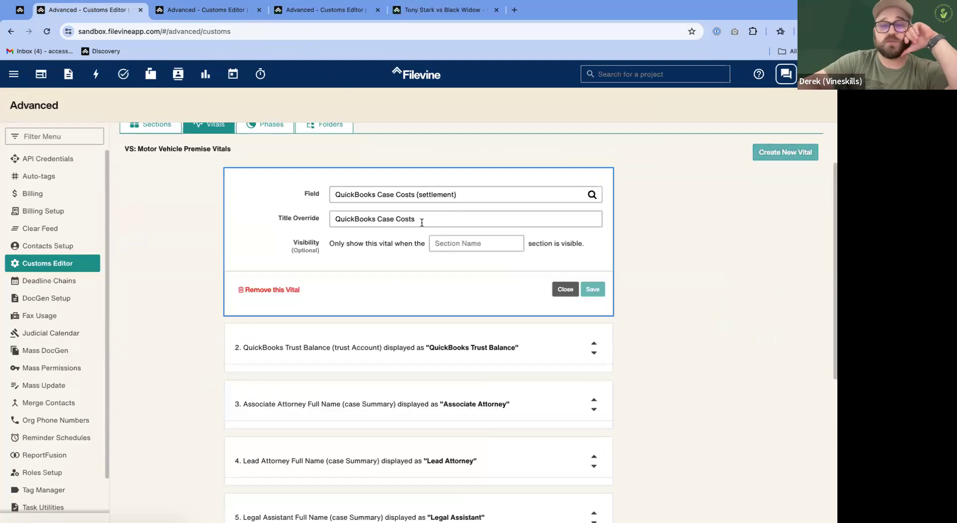
pyautogui.moveTo(420, 222); pyautogui.dragTo(318, 223)
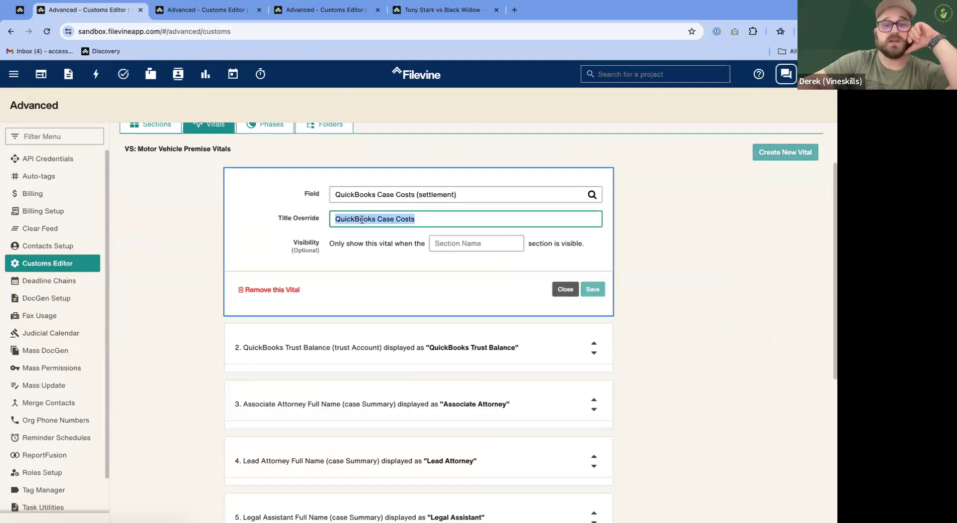
pyautogui.click(444, 220)
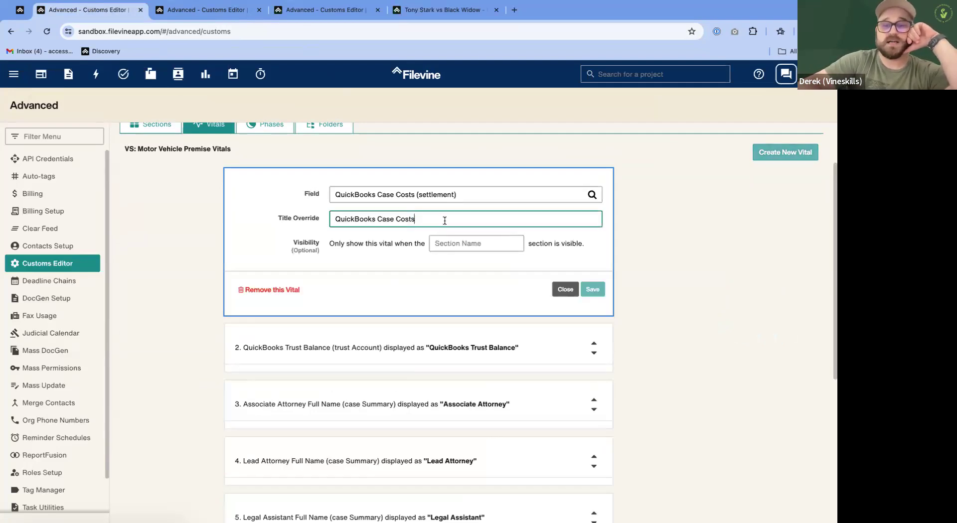
pyautogui.click(573, 293)
# Start a new vital in the VS: Motor Vehicle Premise template and open the choice of its field.
pyautogui.scroll(-3, 372, 334)
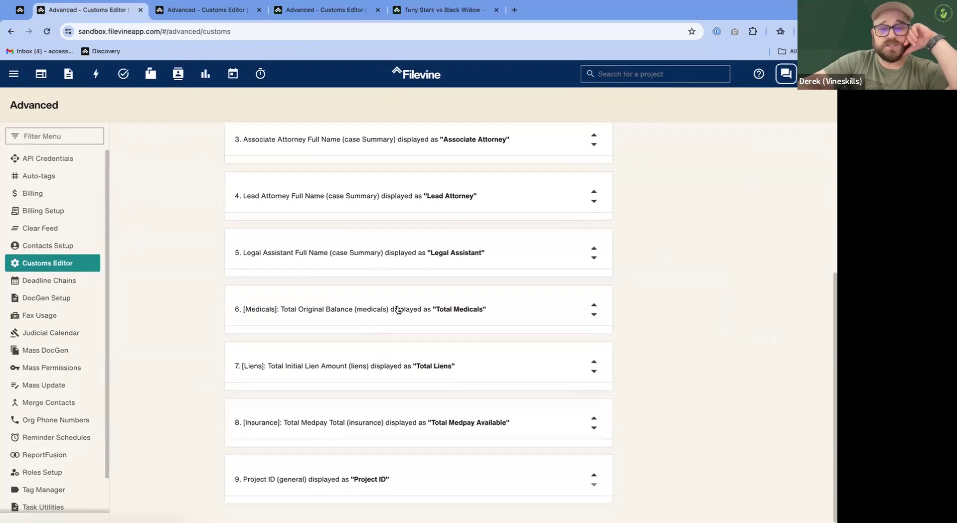
pyautogui.scroll(5, 404, 294)
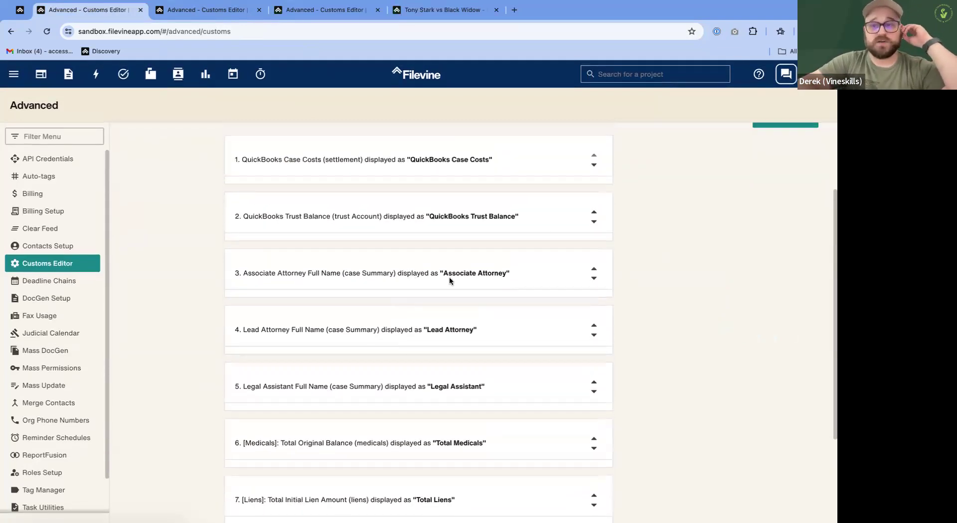
pyautogui.click(751, 231)
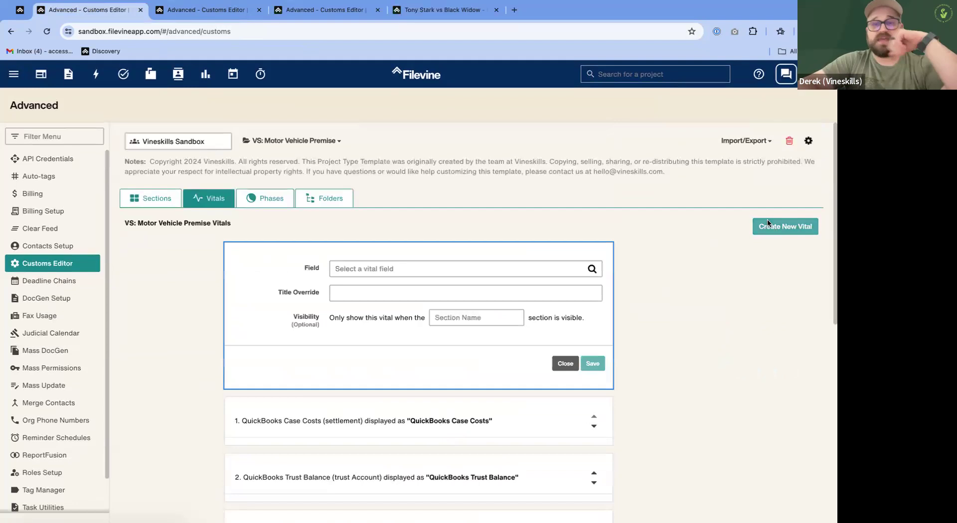
pyautogui.click(406, 268)
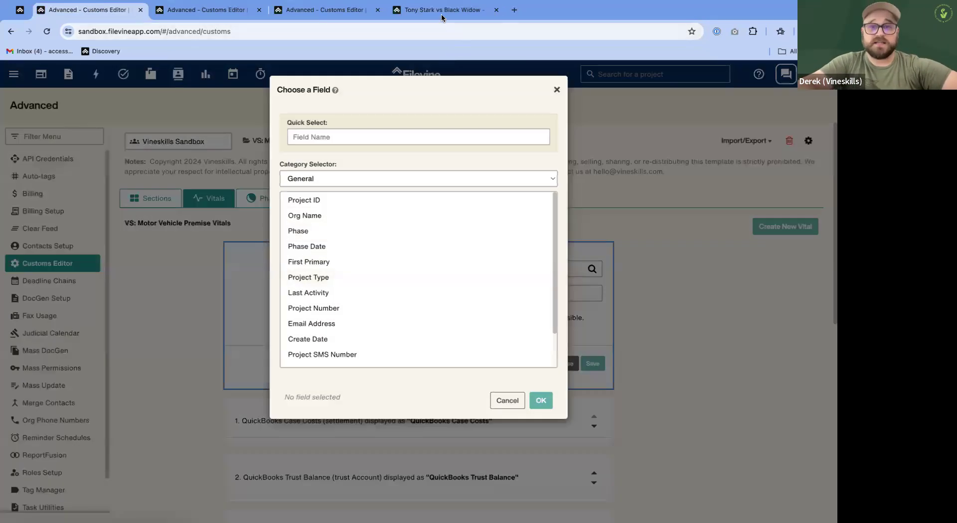
# View the Intake, Liens and Medicals sections of the sample MVA project, and return to the new vital's field choice.
pyautogui.click(442, 12)
pyautogui.click(49, 181)
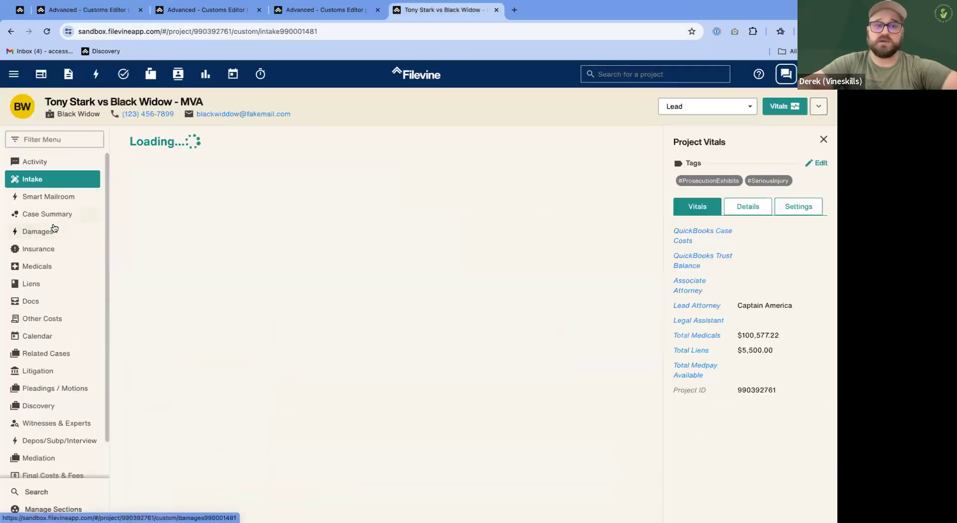
pyautogui.click(55, 219)
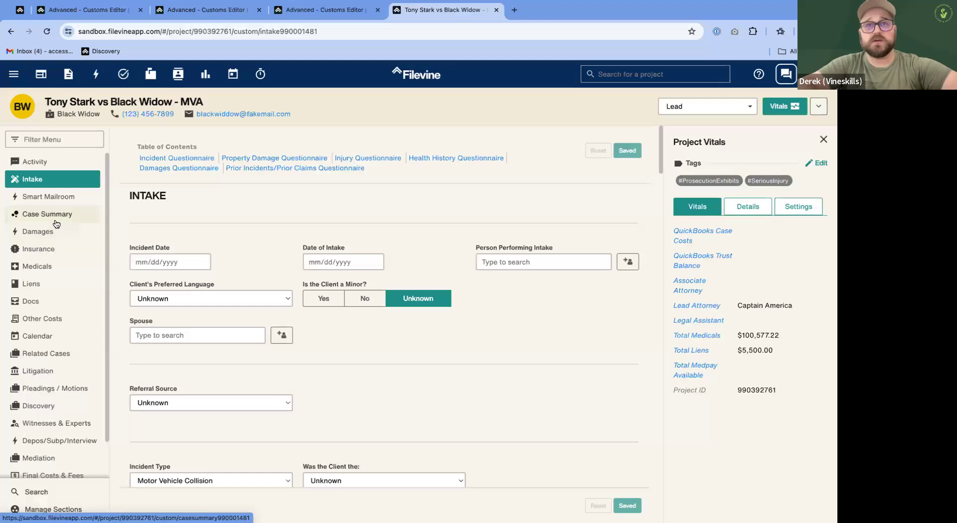
pyautogui.click(45, 285)
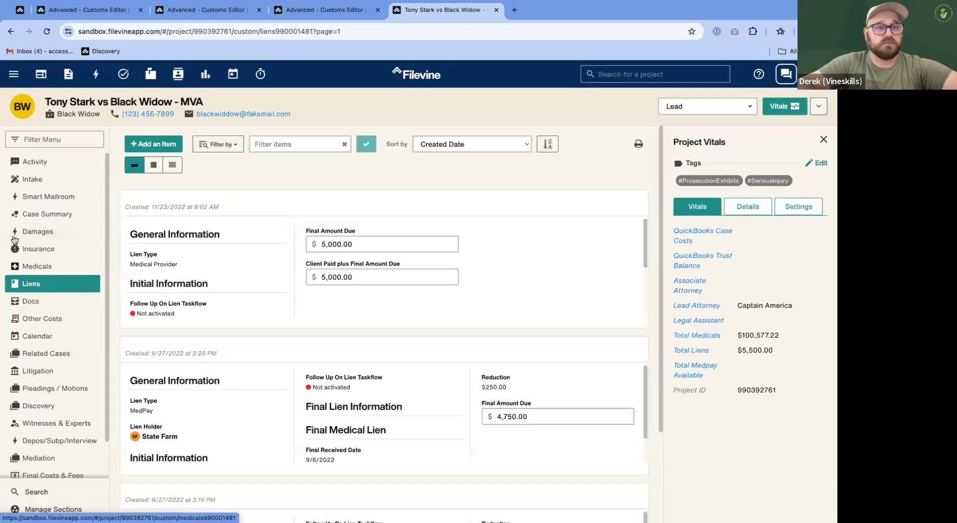
pyautogui.click(15, 267)
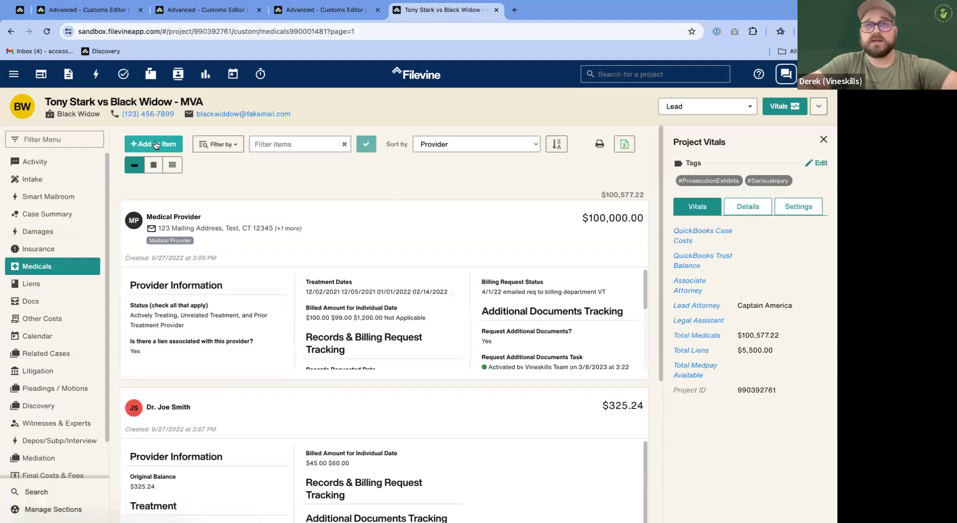
pyautogui.click(333, 15)
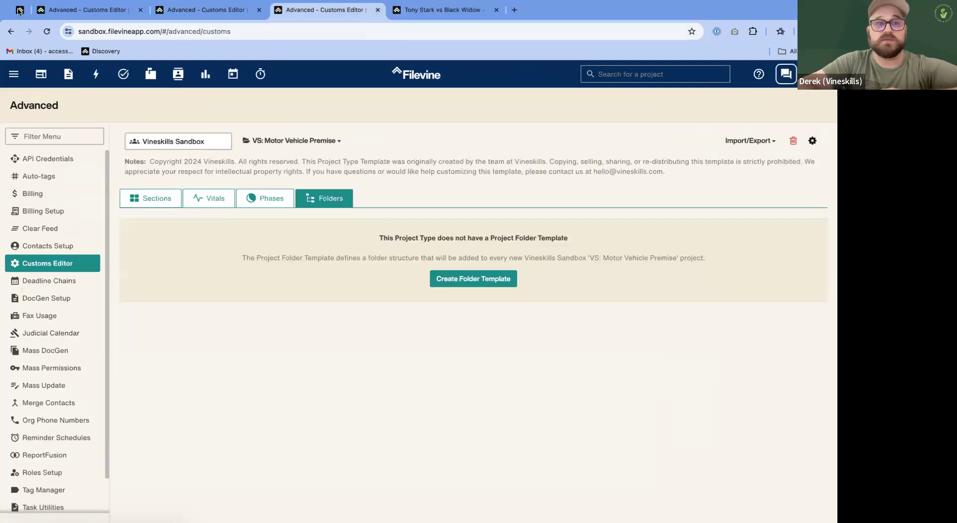
pyautogui.click(75, 10)
# Search the available vital fields for "total meds", shorten the search to "total", and look through the matching fields.
pyautogui.click(373, 139)
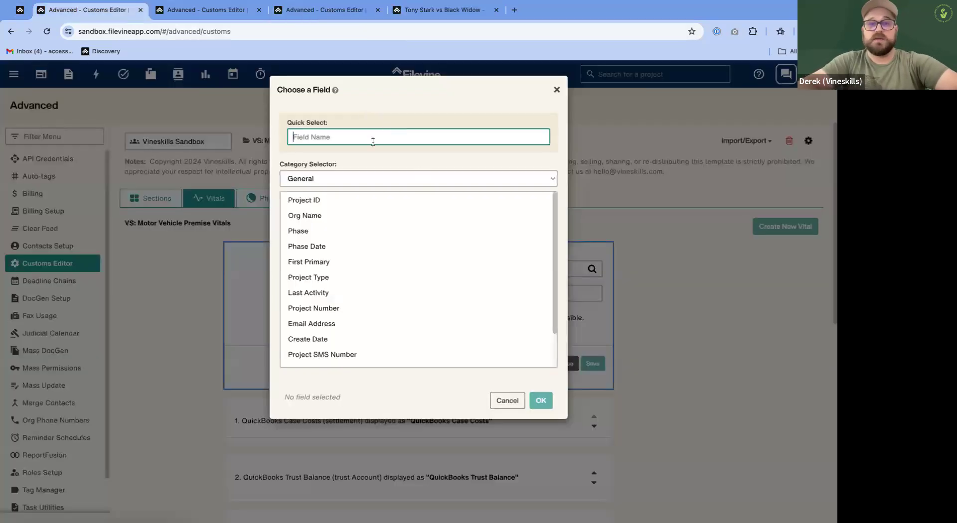
pyautogui.write('total meds')
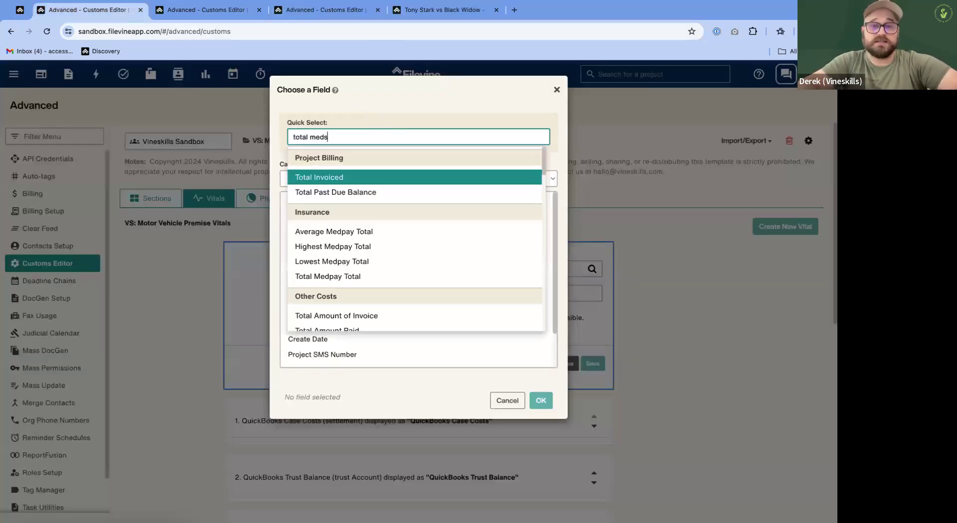
pyautogui.press('BackSpace')
pyautogui.press('BackSpace')
pyautogui.press('BackSpace')
pyautogui.press('BackSpace')
pyautogui.press('BackSpace')
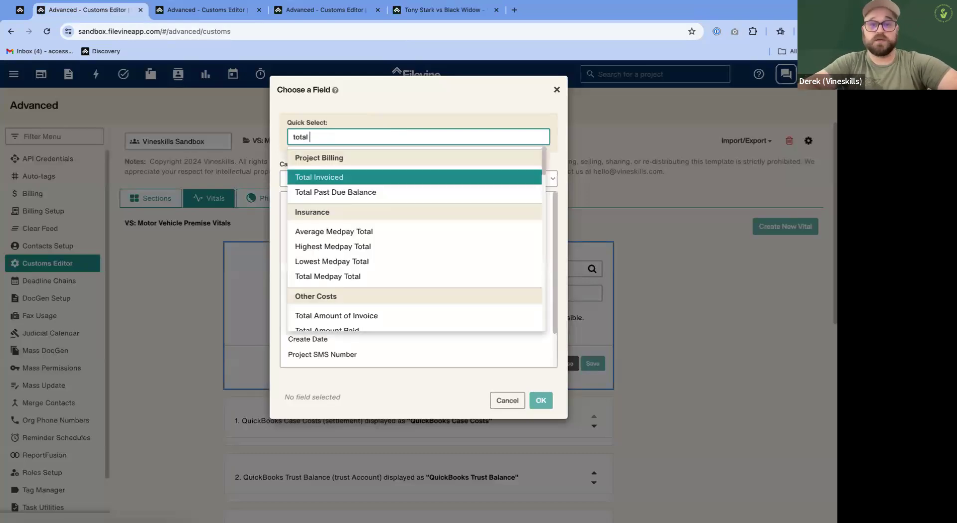
pyautogui.scroll(-2, 359, 239)
pyautogui.scroll(1, 339, 219)
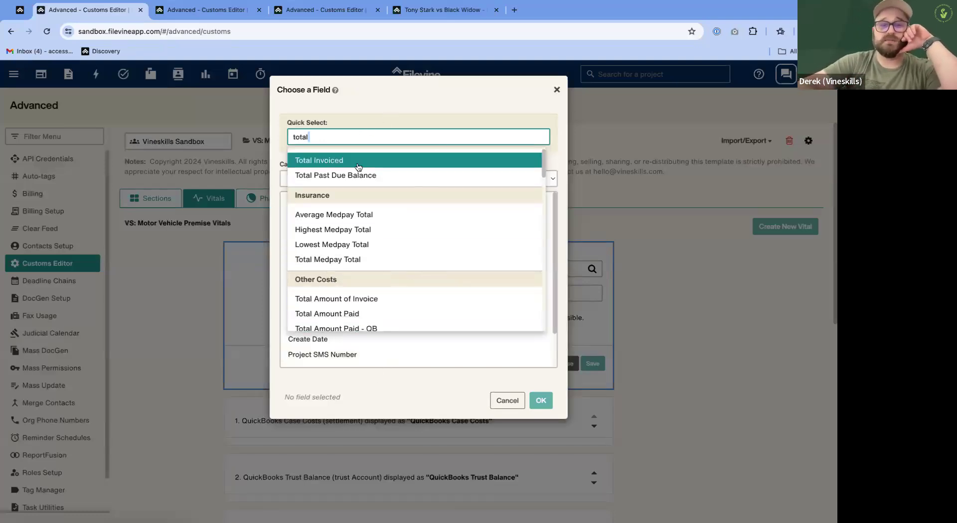
# Choose Total Amount of Invoice from Other Costs as the new vital's field and set its title override to "Test me!".
pyautogui.click(337, 299)
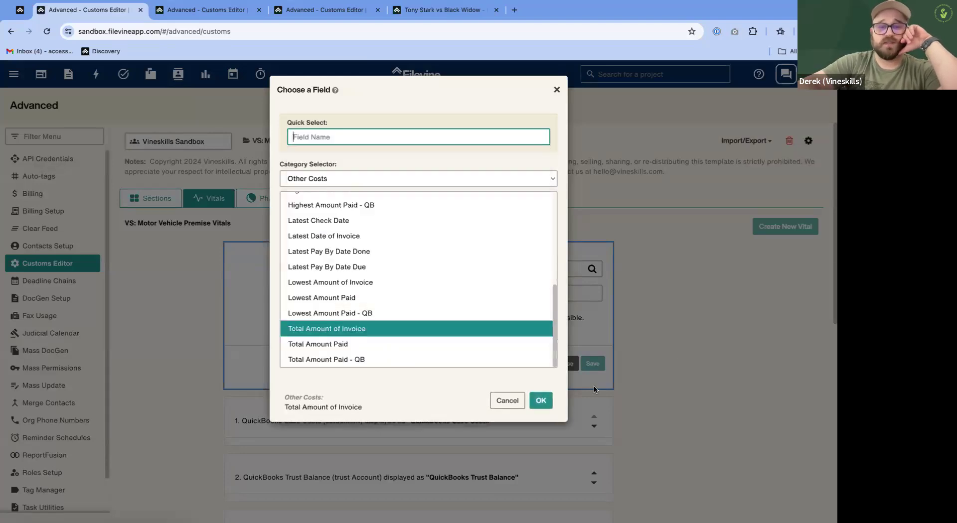
pyautogui.click(538, 400)
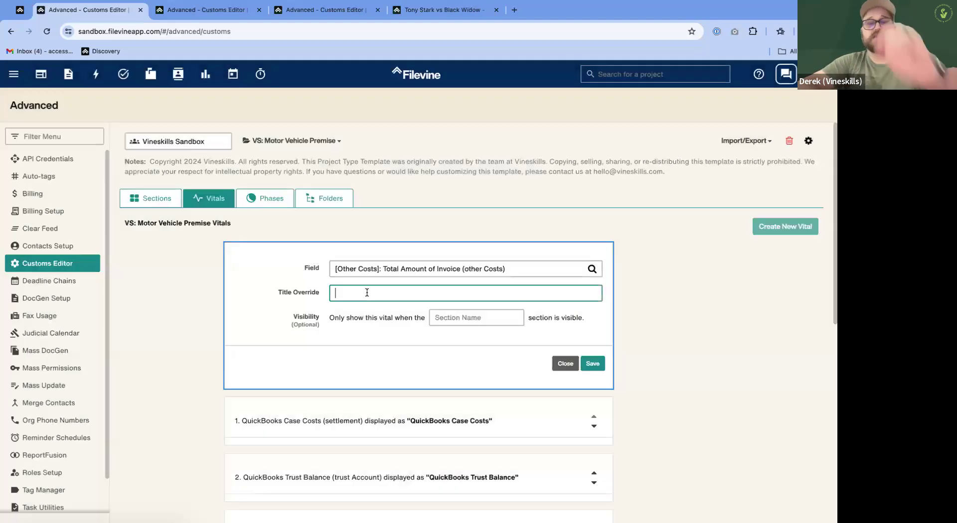
pyautogui.write('Test me!')
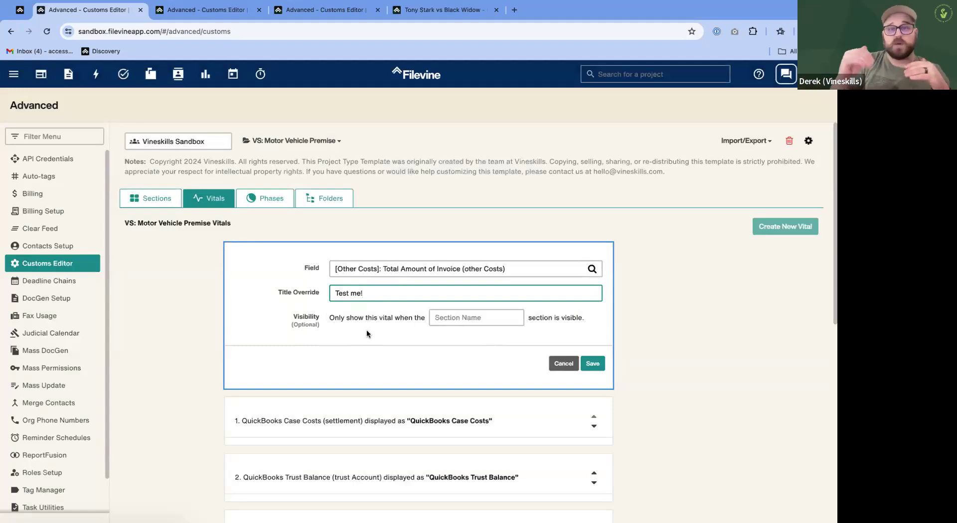
pyautogui.click(451, 317)
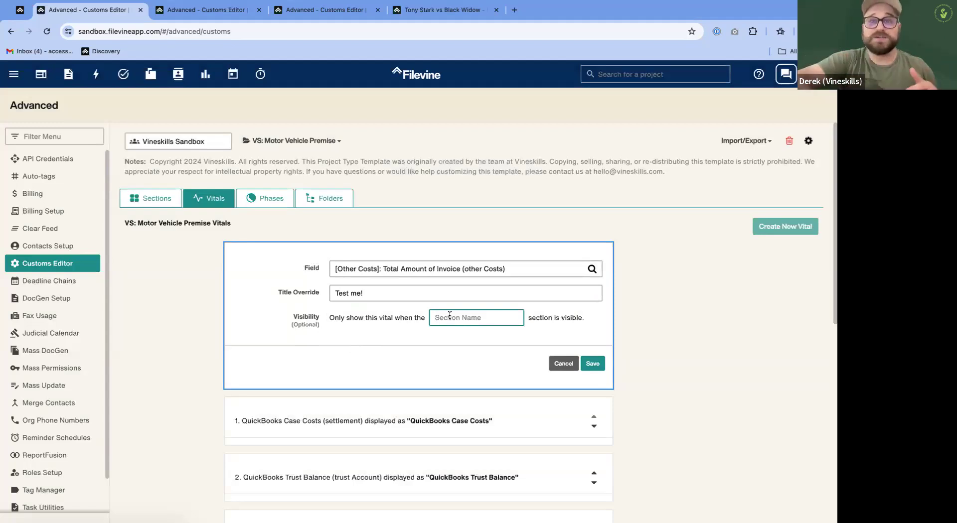
# Hide the Insurance and Medicals sections in the sample MVA project and save the section visibility.
pyautogui.click(441, 9)
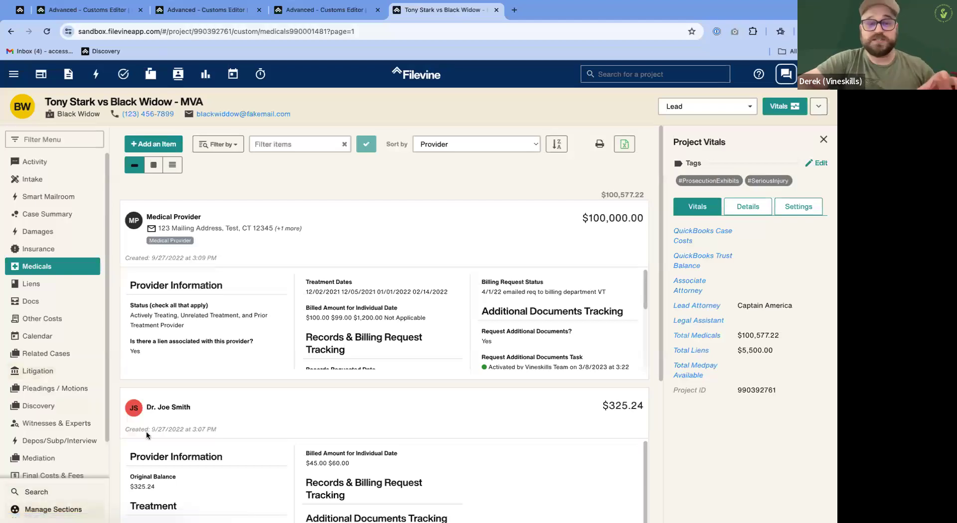
pyautogui.click(53, 509)
pyautogui.scroll(-3, 421, 343)
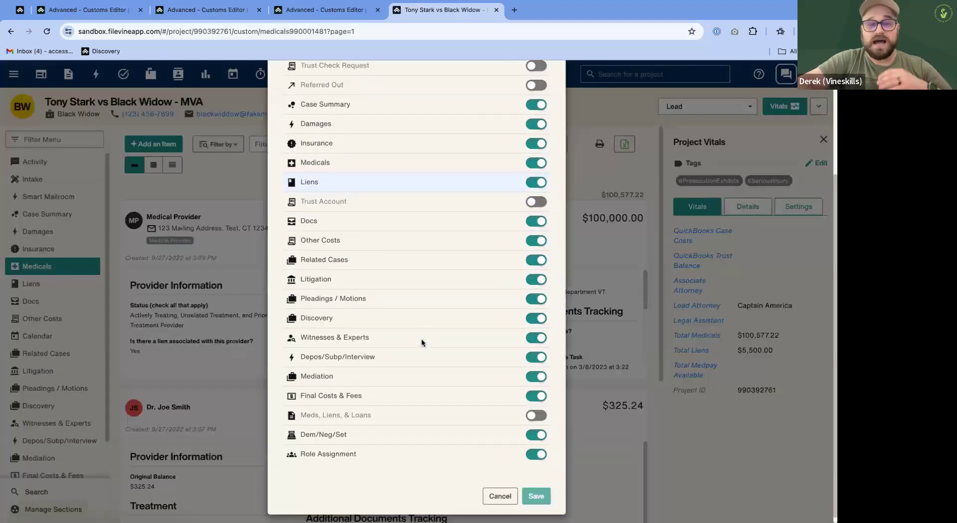
pyautogui.click(536, 144)
pyautogui.click(536, 163)
pyautogui.scroll(-1, 538, 275)
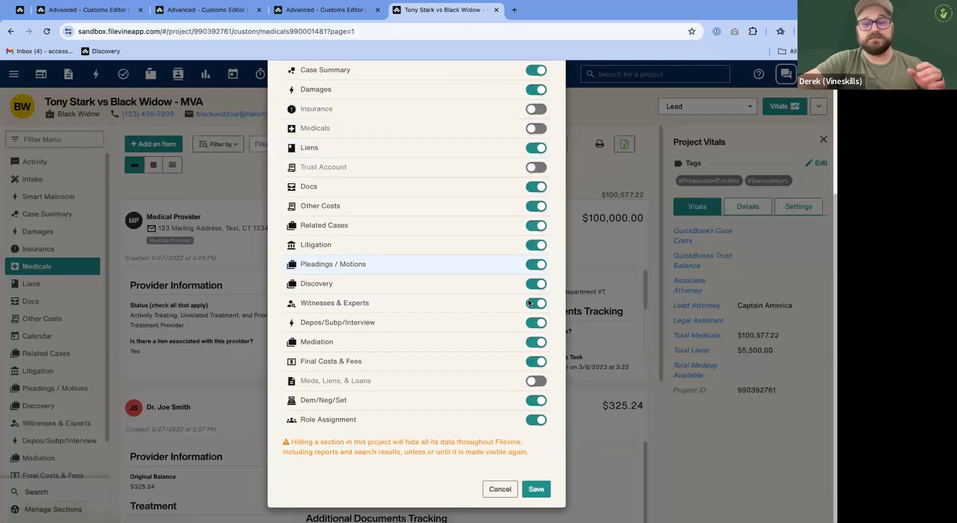
pyautogui.click(529, 488)
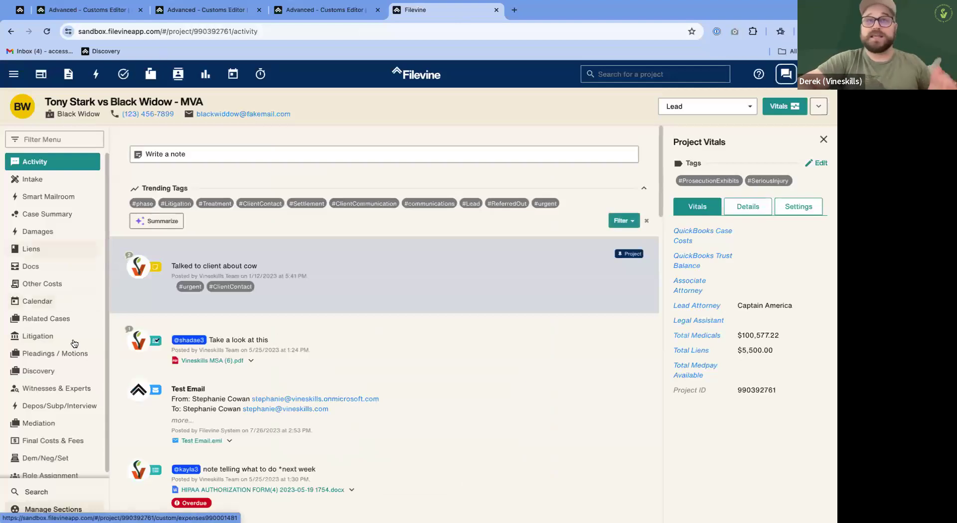
# Return to the template's unsaved Total Amount of Invoice vital and cancel its creation.
pyautogui.click(326, 9)
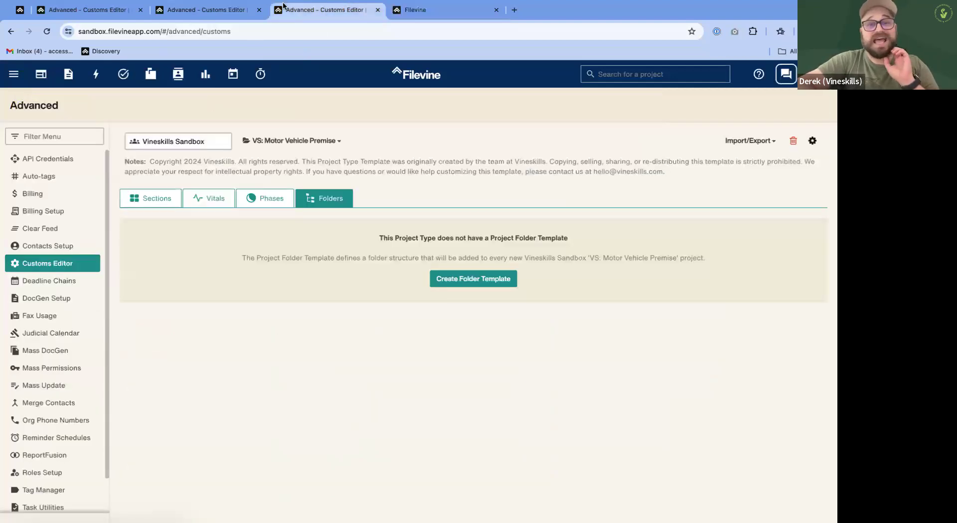
pyautogui.click(220, 9)
pyautogui.click(119, 9)
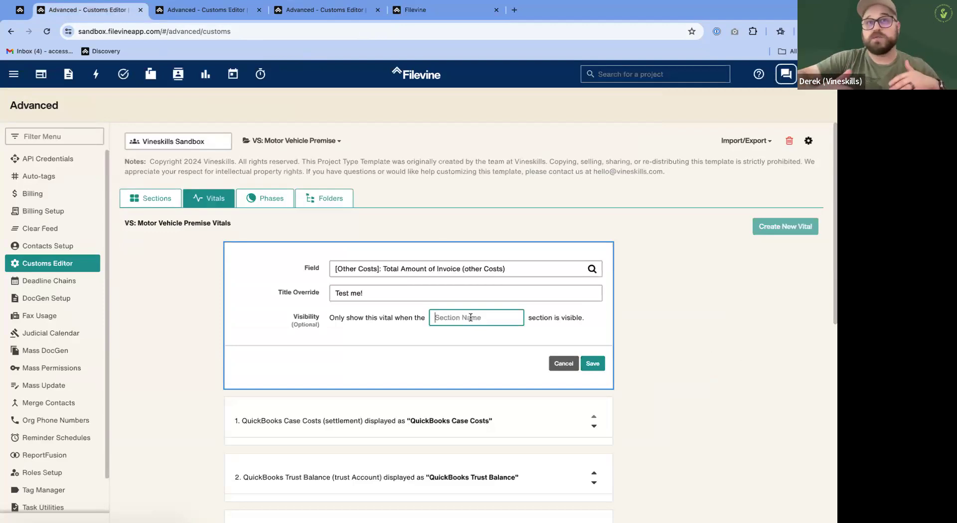
pyautogui.click(563, 364)
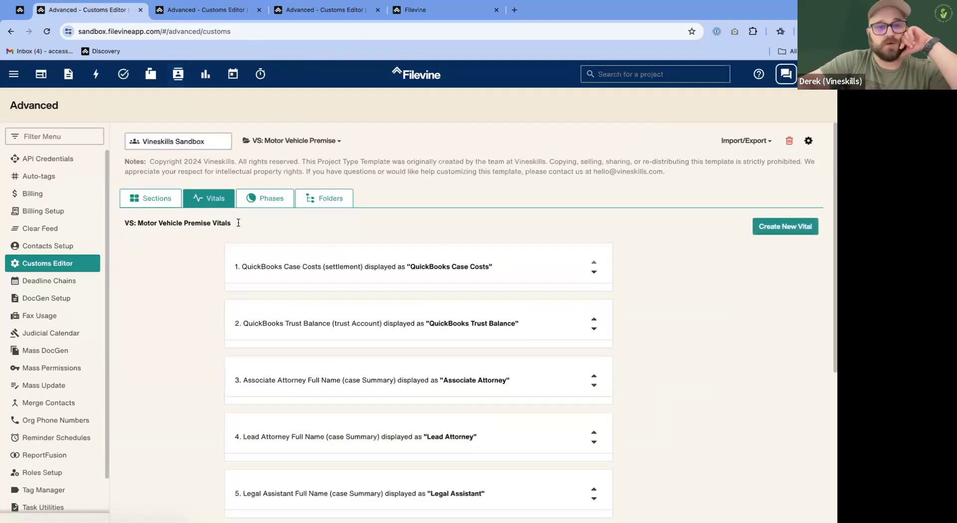
# Try out section-dependent visibility for the Lead phase of the template, turn it off again, and close the phase without saving.
pyautogui.click(219, 10)
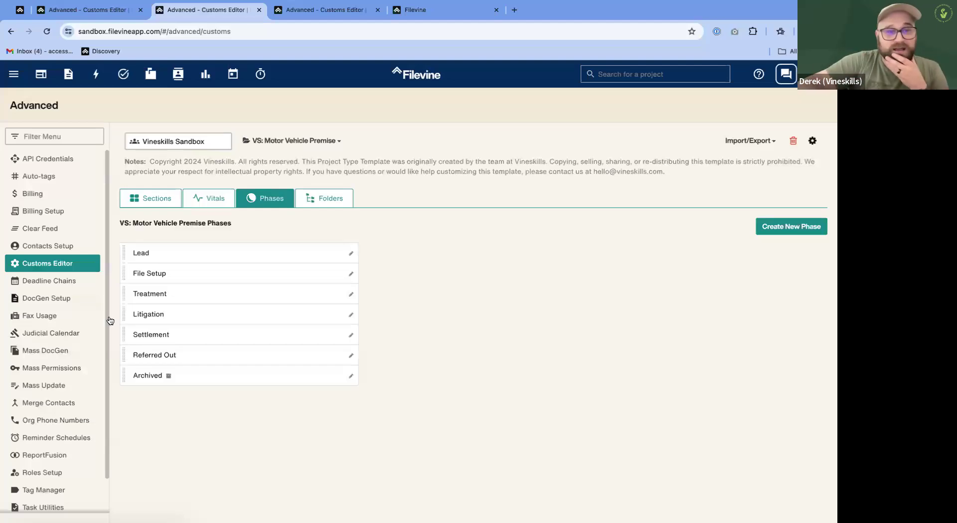
pyautogui.click(155, 251)
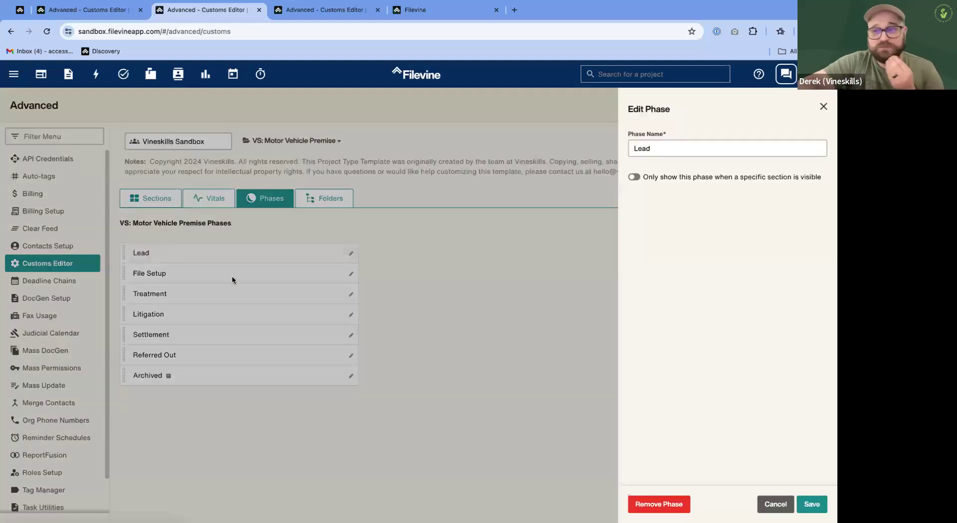
pyautogui.click(635, 177)
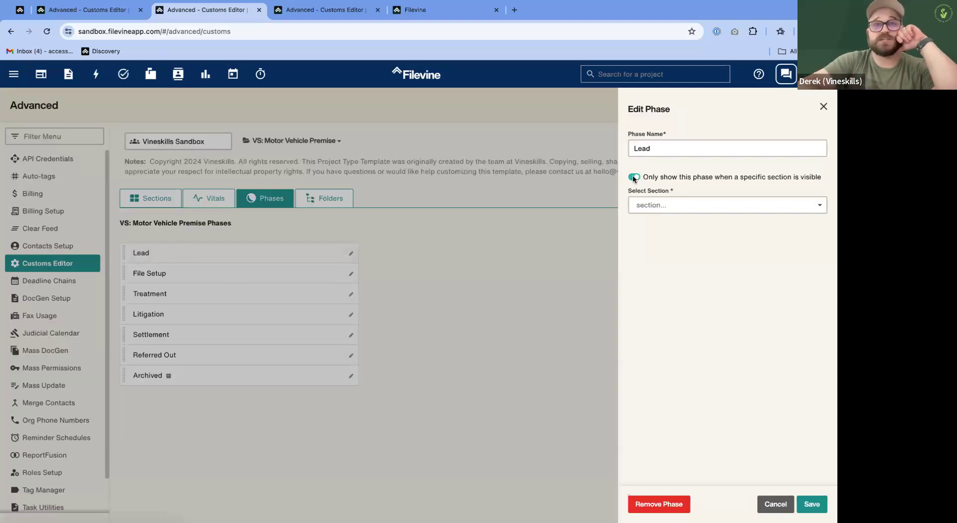
pyautogui.click(695, 210)
pyautogui.click(687, 351)
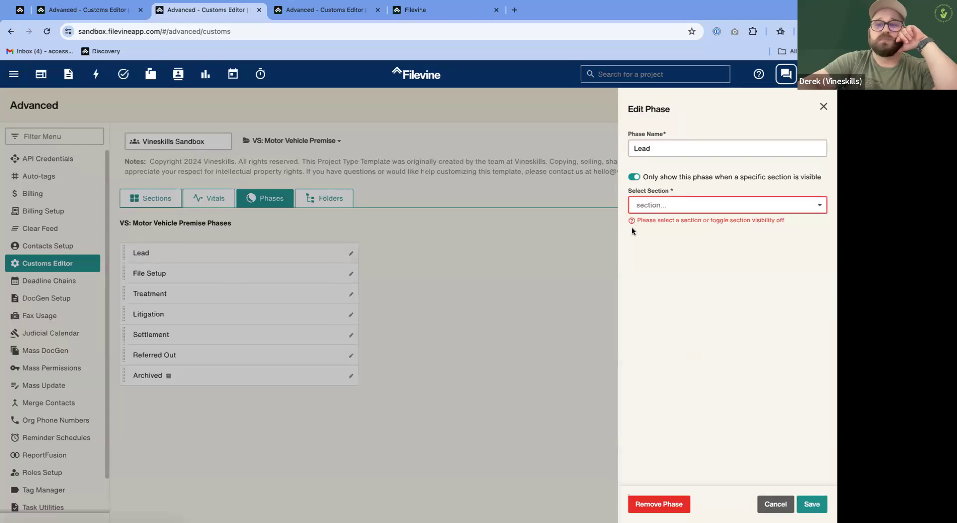
pyautogui.click(634, 177)
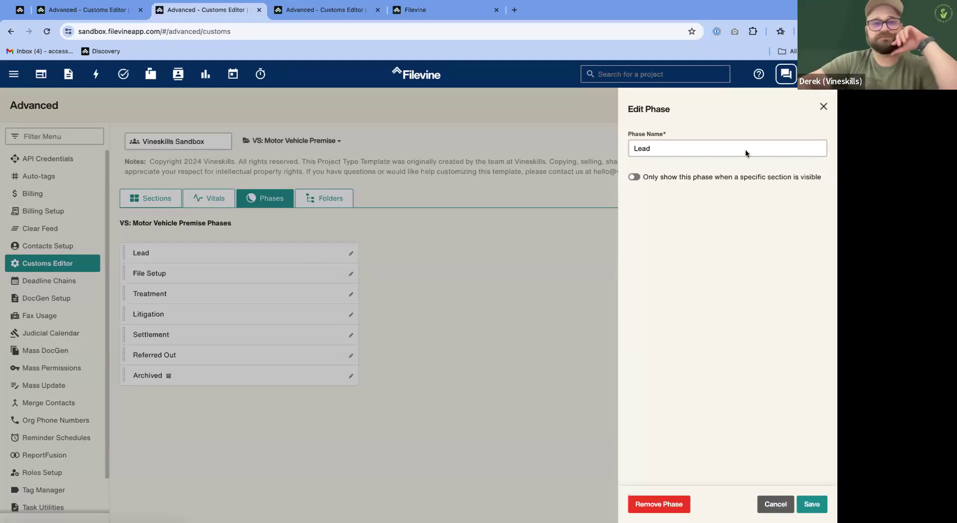
pyautogui.click(823, 106)
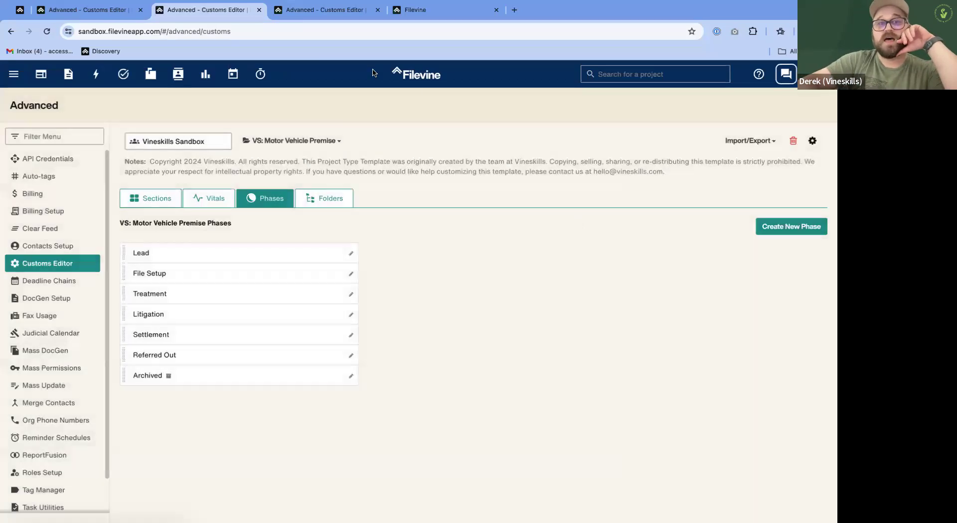
# Try adding a Medicals subfolder under {{Name}} in a new project folder template, and cancel the template without saving.
pyautogui.click(305, 10)
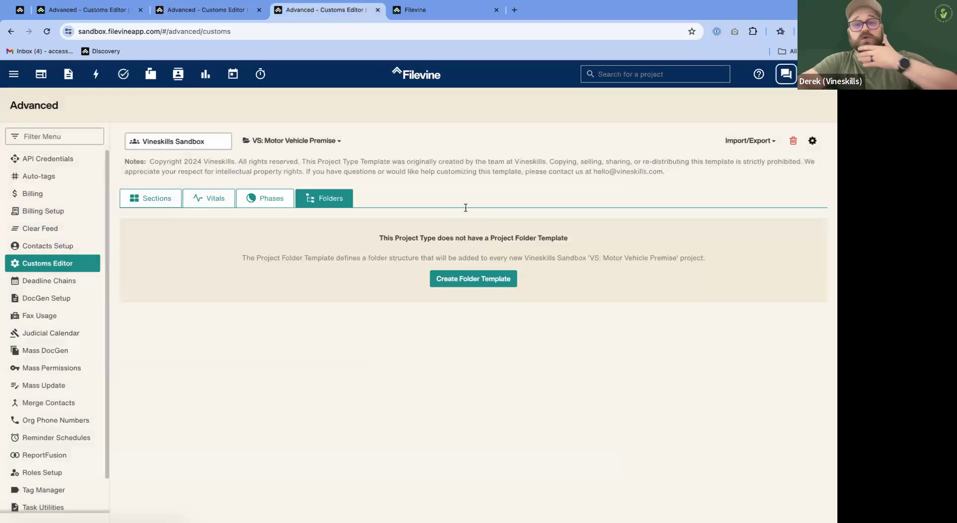
pyautogui.click(455, 279)
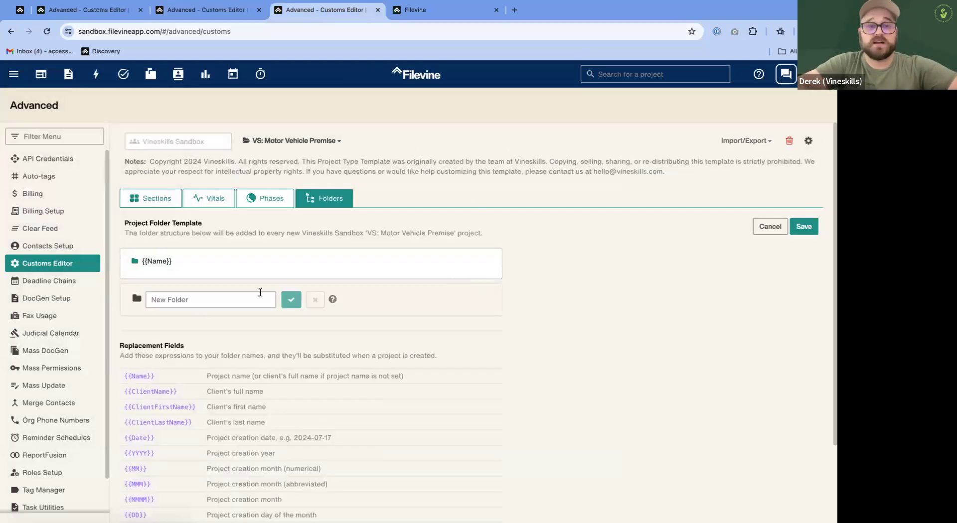
pyautogui.scroll(-2, 210, 306)
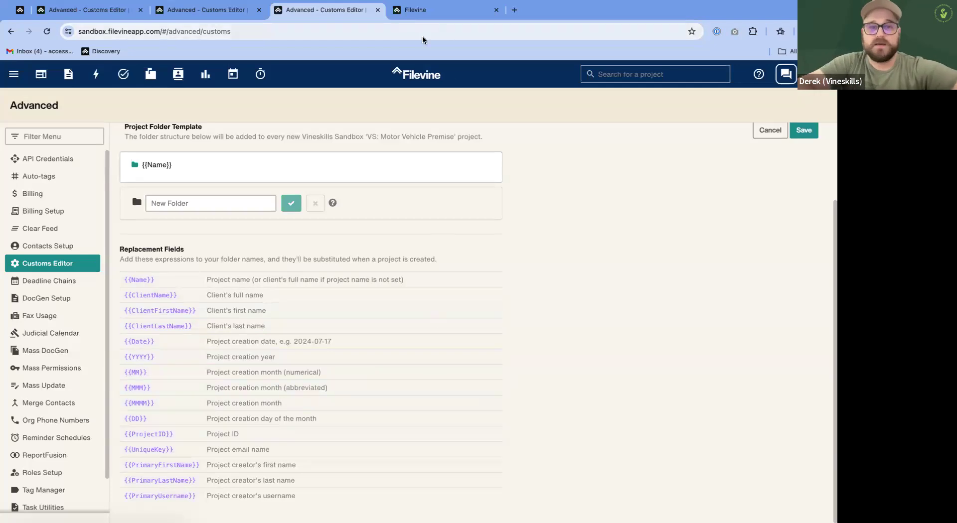
pyautogui.click(173, 205)
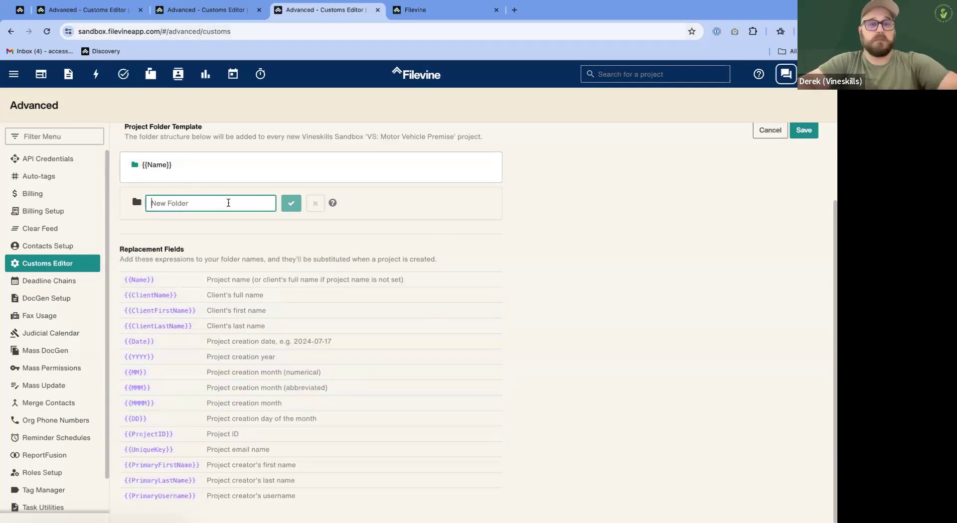
pyautogui.write('Medicals')
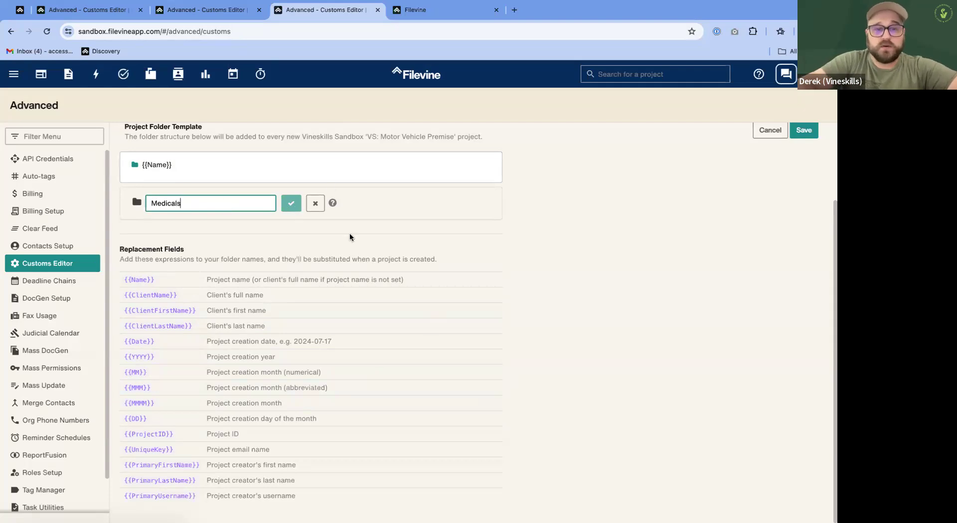
pyautogui.click(157, 165)
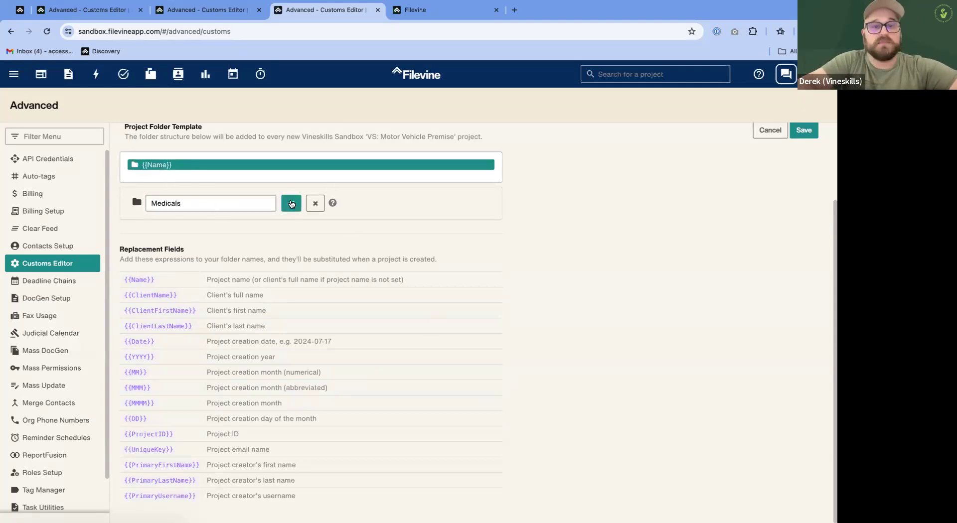
pyautogui.click(292, 203)
pyautogui.scroll(3, 504, 271)
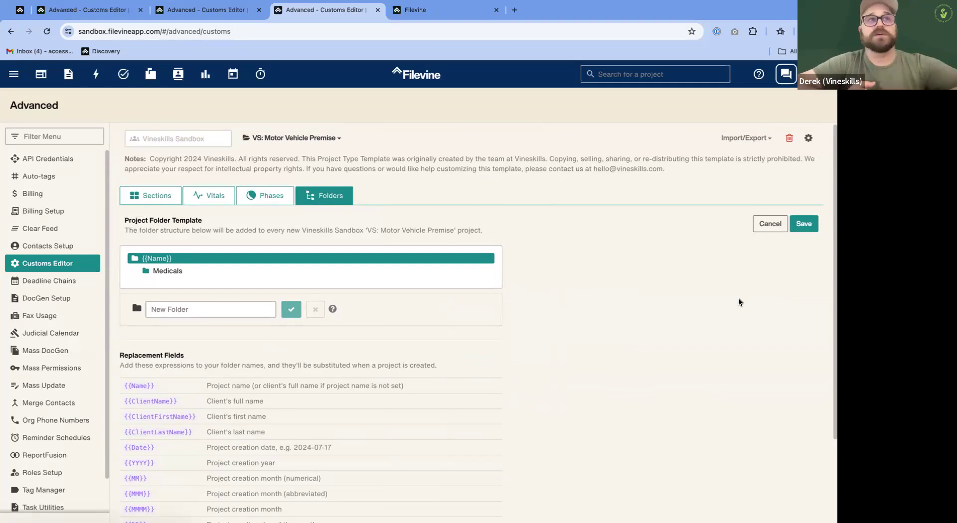
pyautogui.click(763, 235)
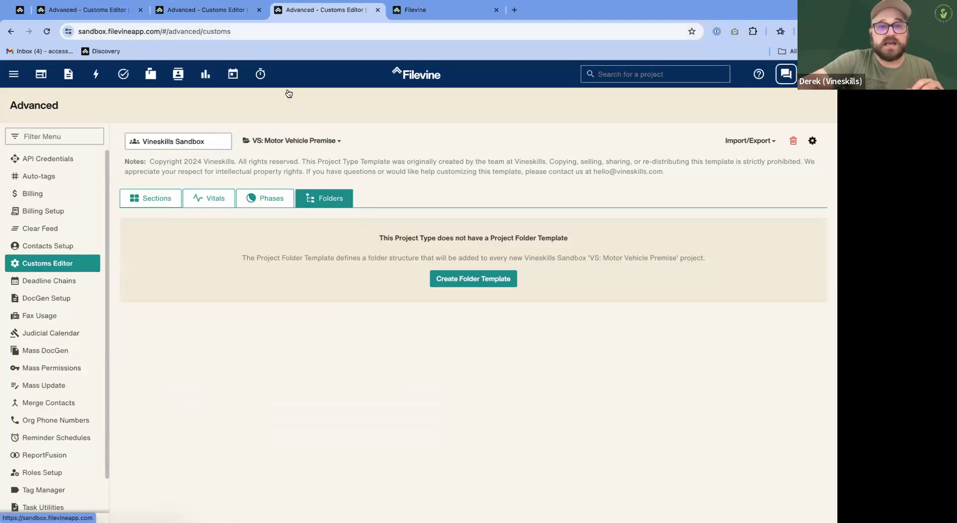
# Close the two extra Customs Editor browser tabs and briefly view the Intake section's properties in the template.
pyautogui.click(141, 11)
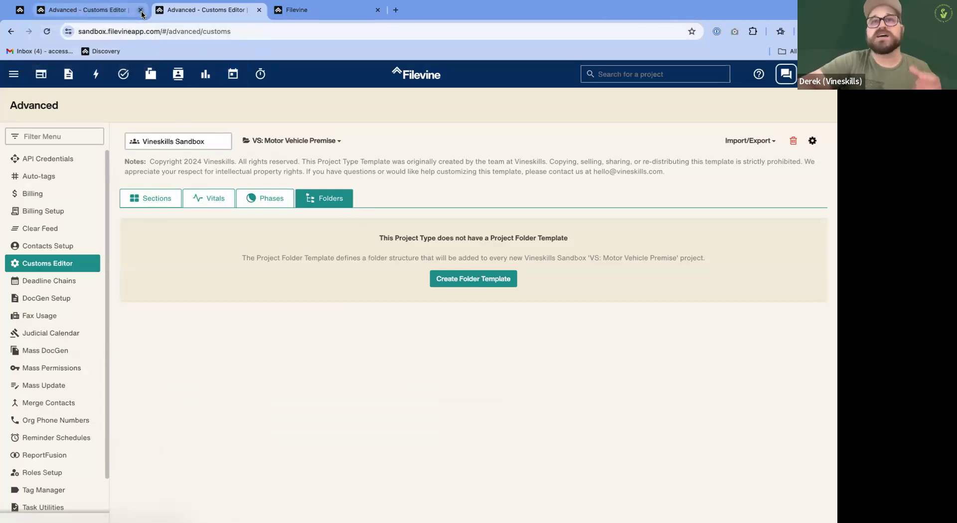
pyautogui.click(141, 10)
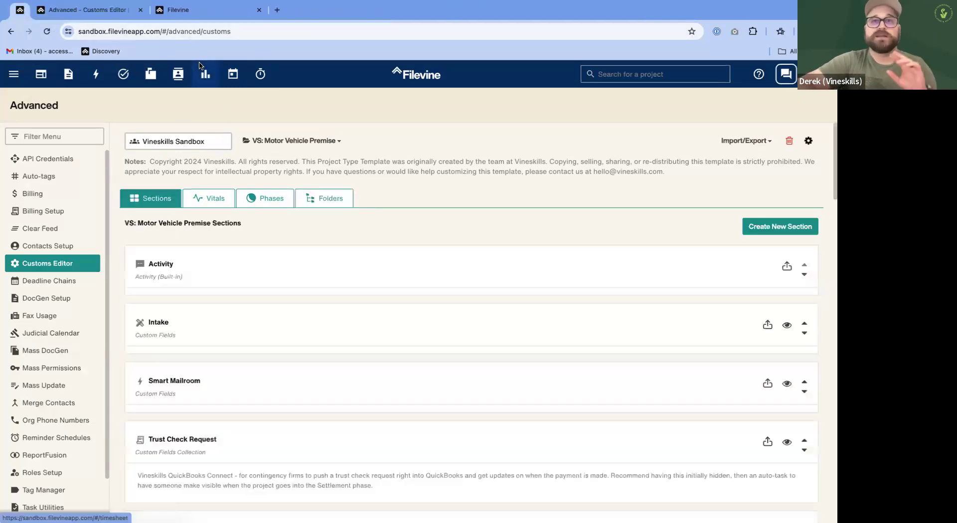
pyautogui.click(387, 315)
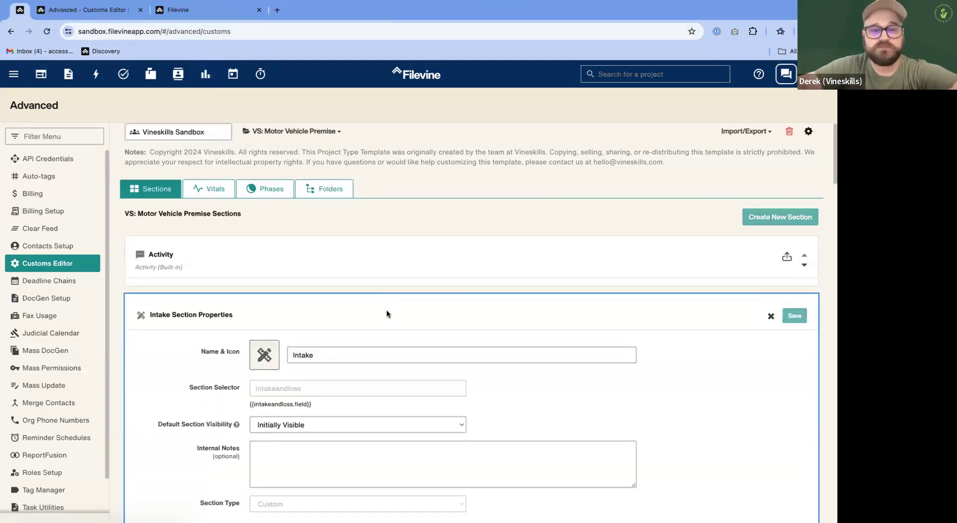
pyautogui.scroll(-3, 386, 314)
pyautogui.click(772, 199)
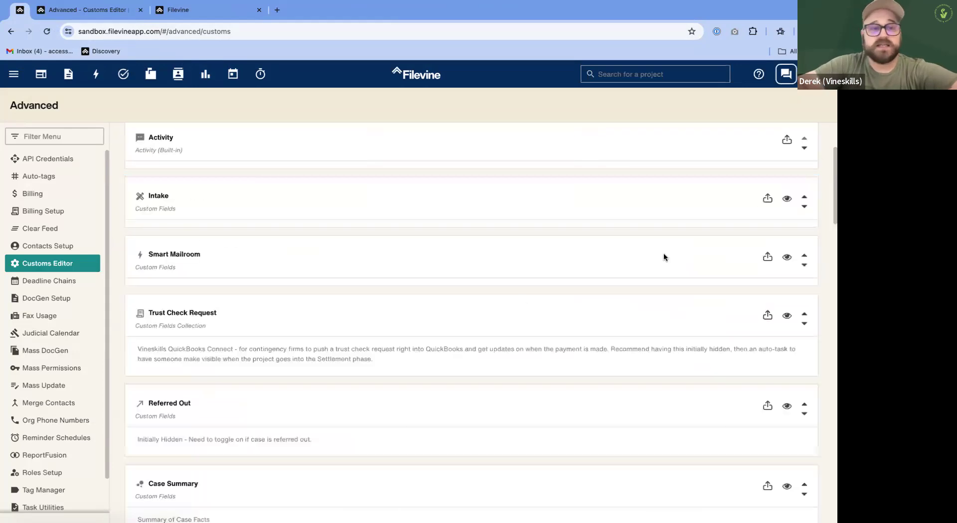
pyautogui.scroll(3, 522, 300)
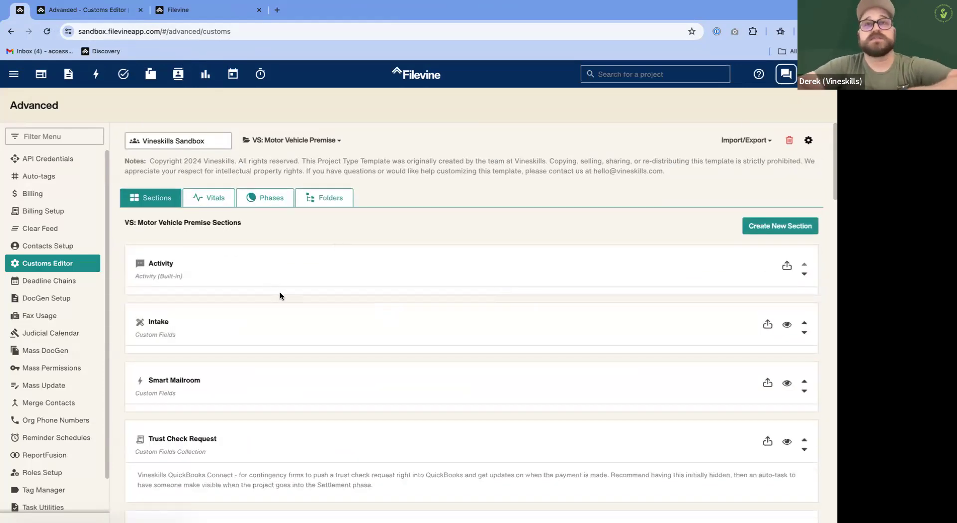
# Try Always Hidden and Initially Hidden as the Intake section's default visibility, and close the section without saving.
pyautogui.scroll(-1, 306, 282)
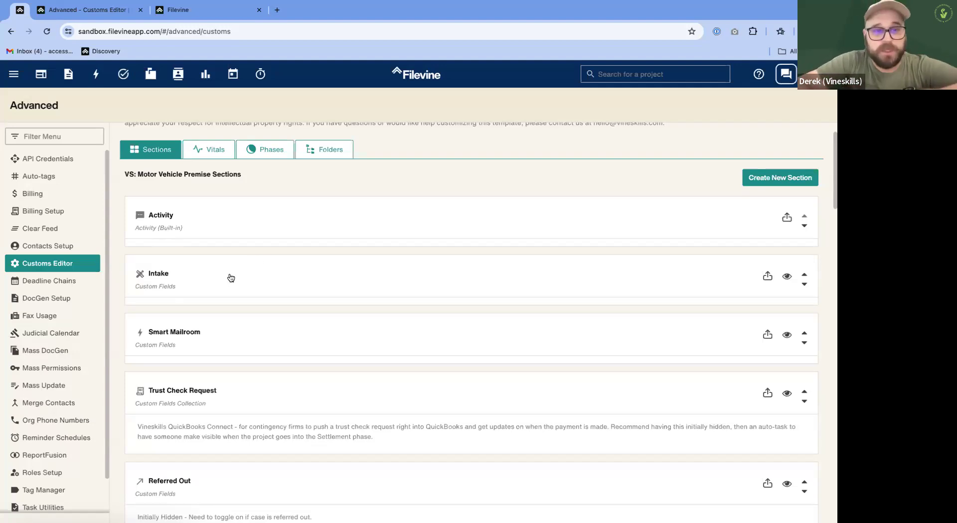
pyautogui.scroll(-1, 265, 280)
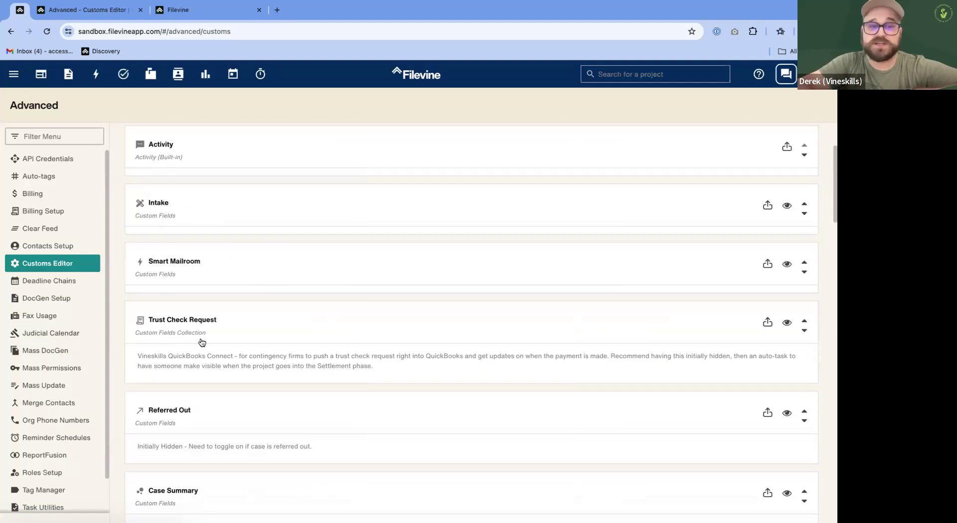
pyautogui.scroll(-5, 324, 374)
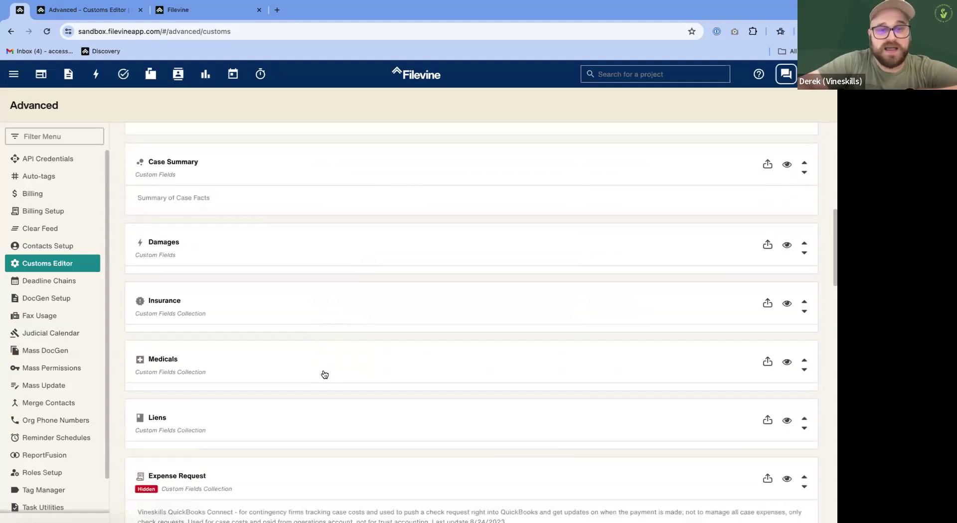
pyautogui.scroll(10, 265, 250)
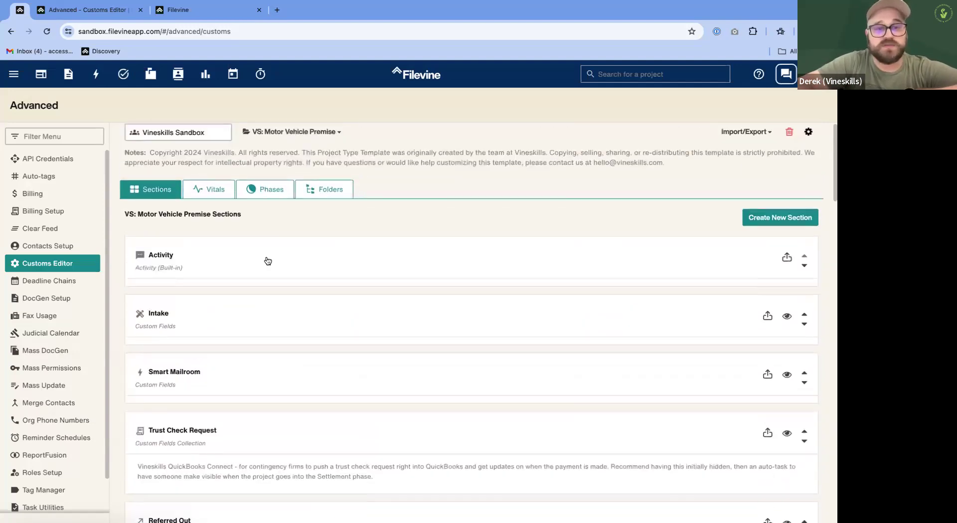
pyautogui.click(251, 339)
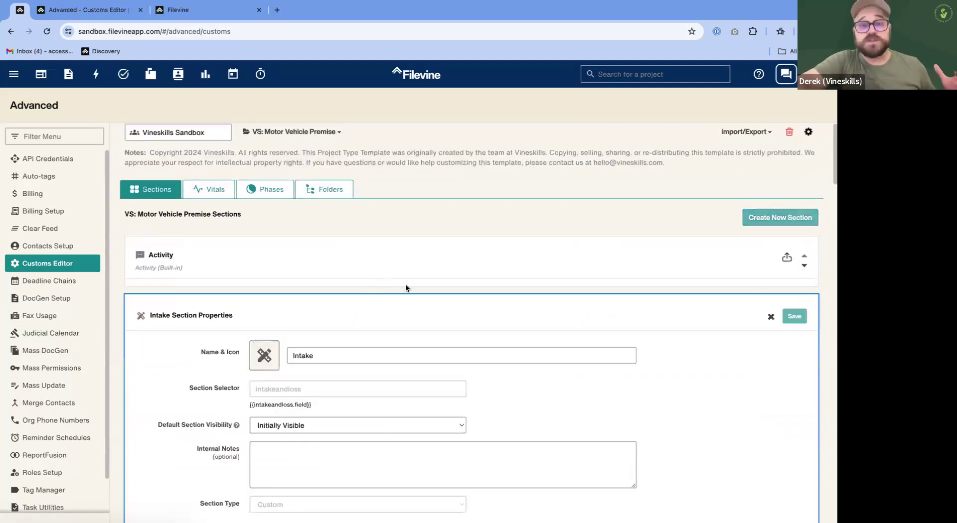
pyautogui.scroll(-3, 405, 284)
pyautogui.click(381, 297)
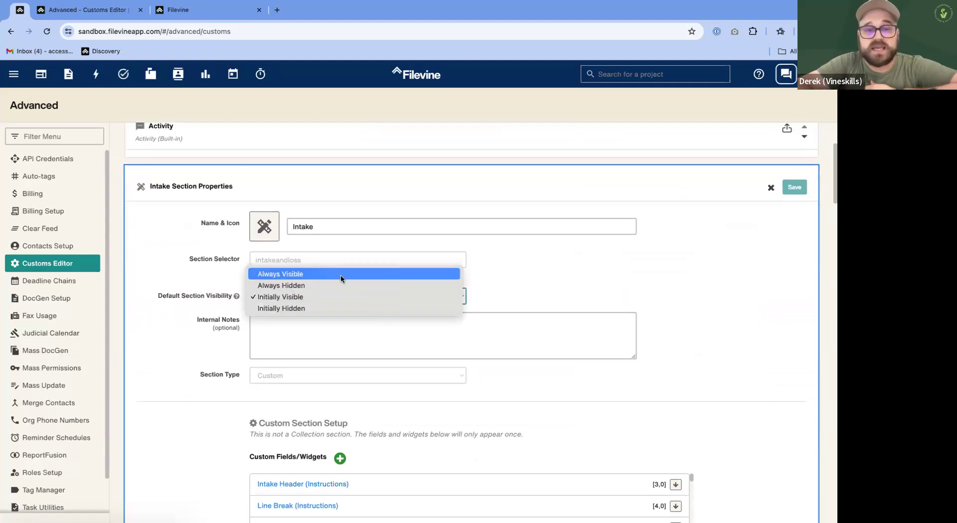
pyautogui.click(317, 285)
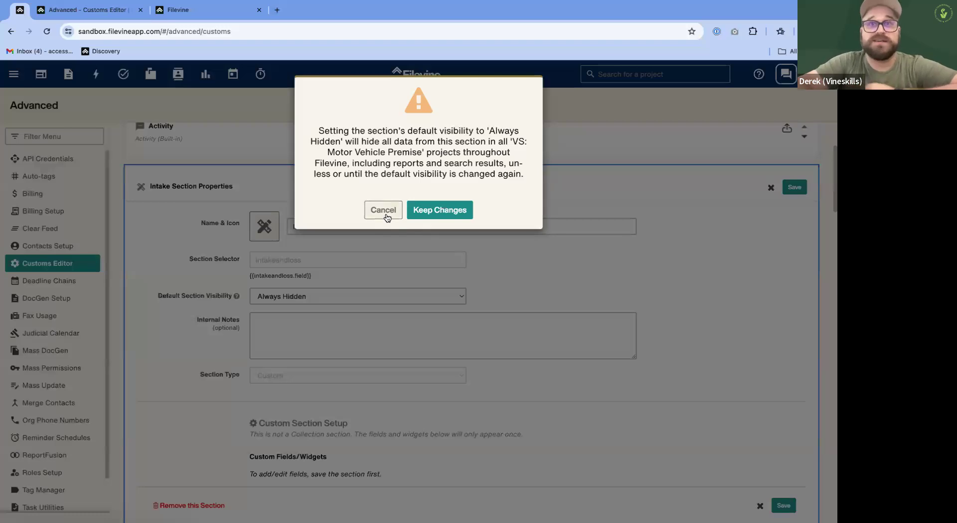
pyautogui.click(387, 216)
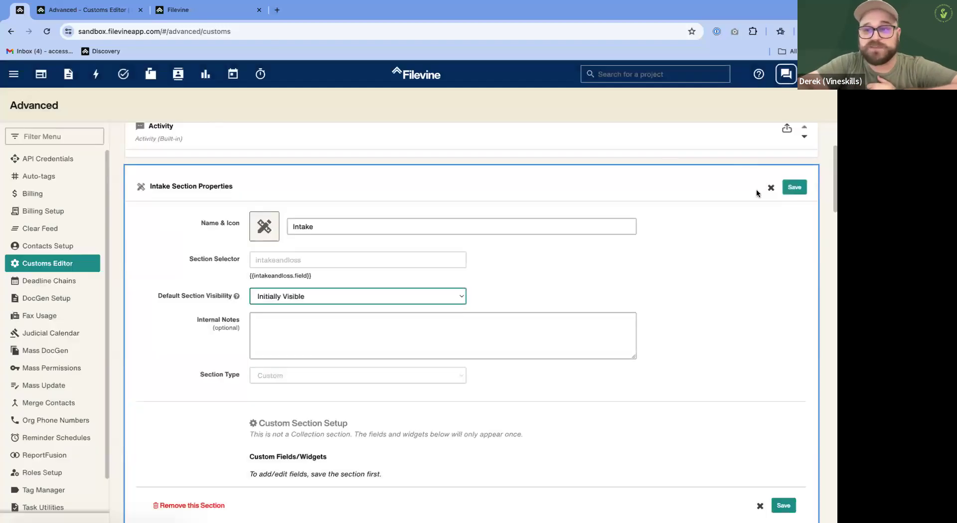
pyautogui.click(390, 294)
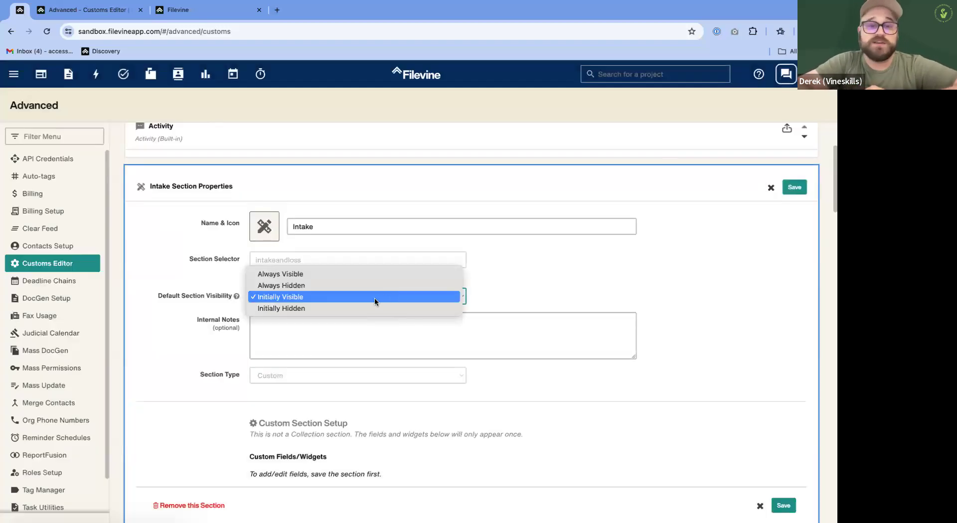
pyautogui.click(336, 310)
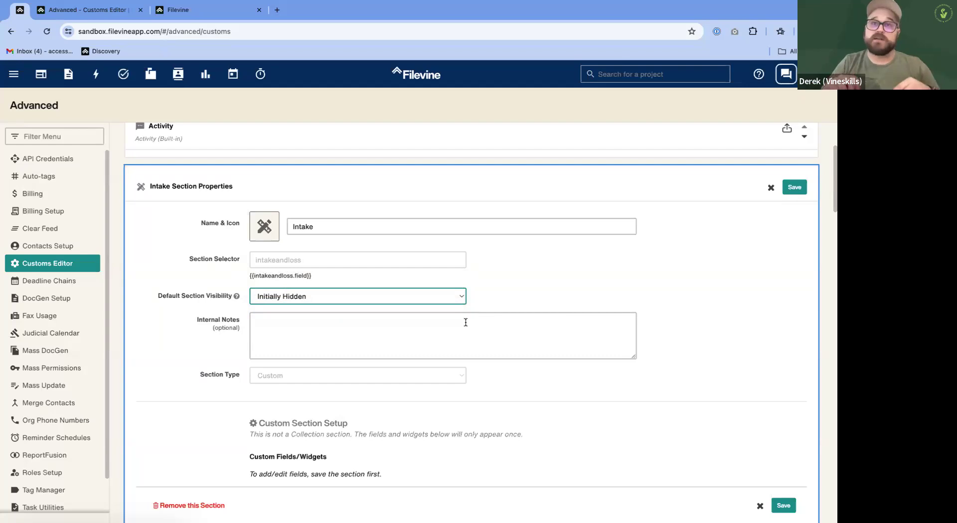
pyautogui.click(769, 188)
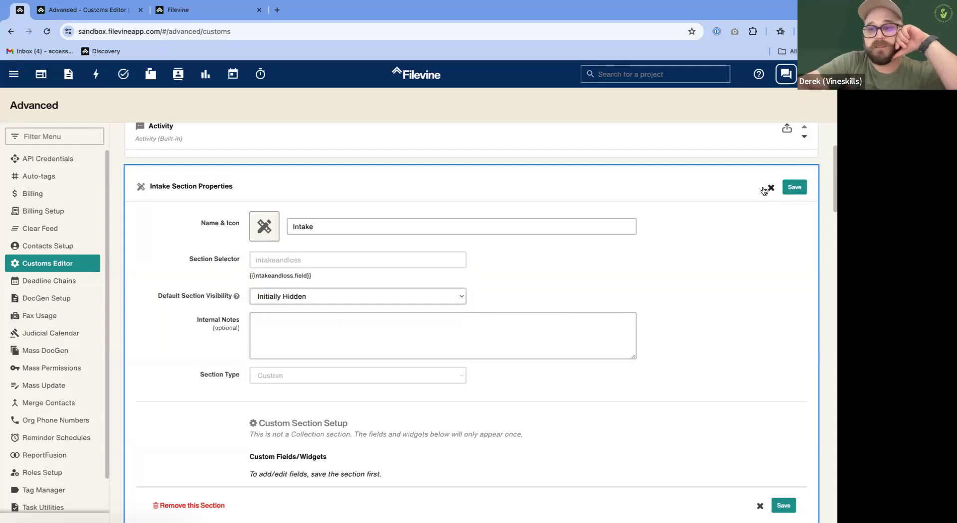
# Reopen the Intake section's properties, look at its optional Internal Notes field, and close the section.
pyautogui.click(394, 185)
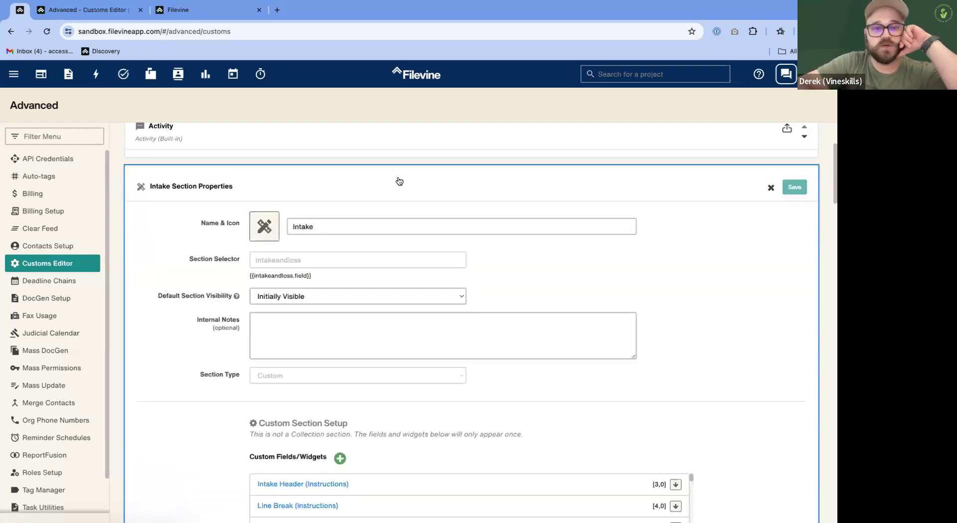
pyautogui.scroll(-5, 609, 201)
pyautogui.scroll(3, 608, 199)
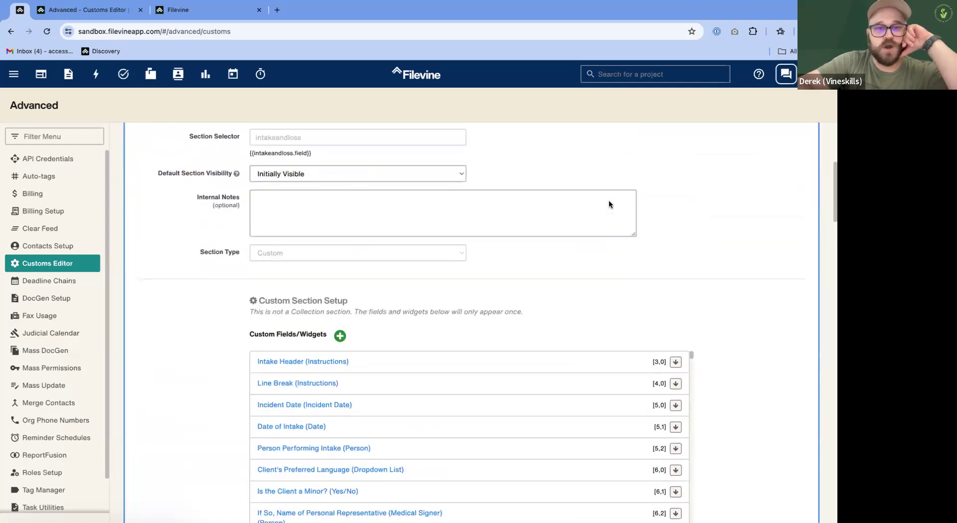
pyautogui.click(264, 227)
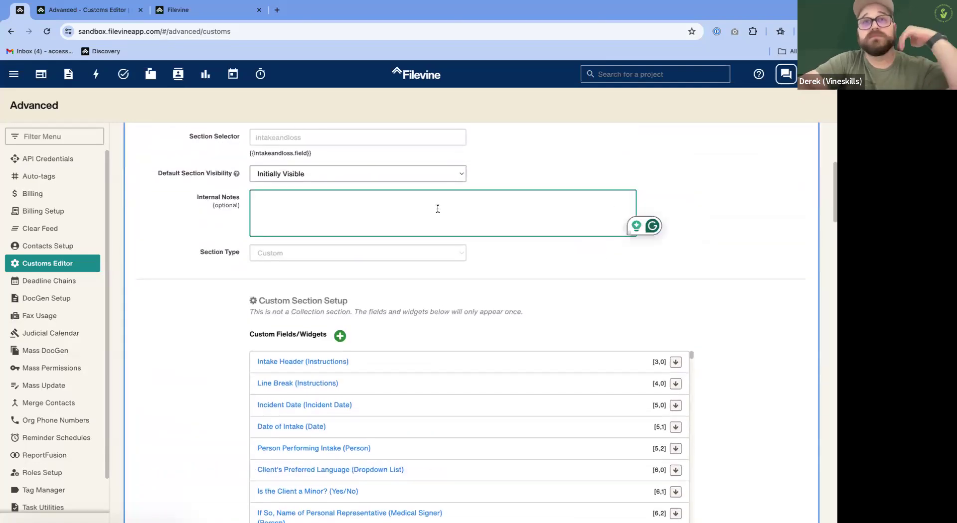
pyautogui.scroll(3, 567, 195)
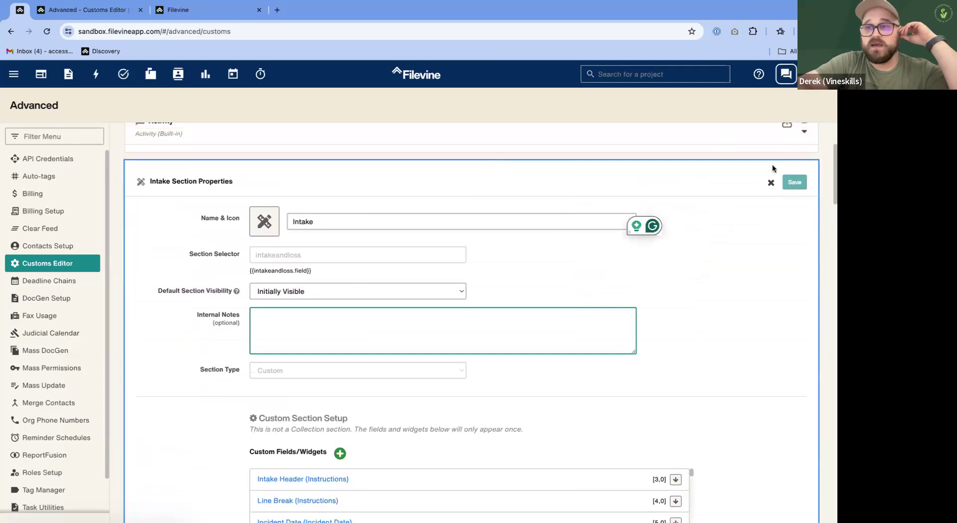
pyautogui.click(770, 181)
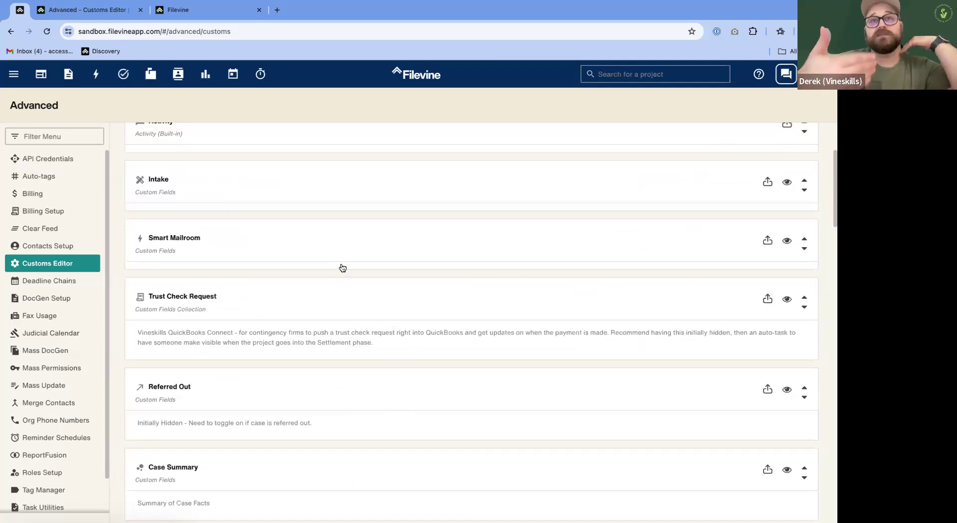
# Open the Intake section's properties and examine its list of custom fields and widgets.
pyautogui.click(324, 196)
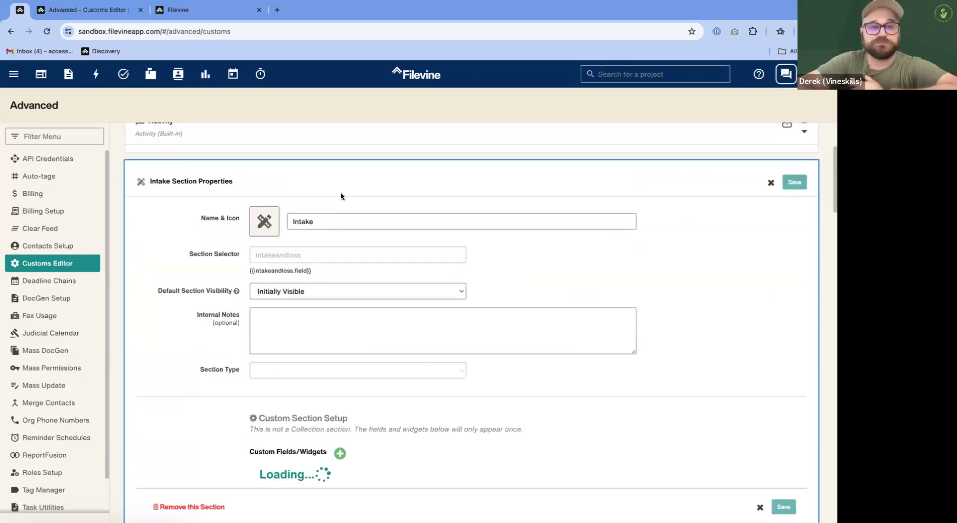
pyautogui.scroll(-3, 542, 325)
pyautogui.scroll(-1, 540, 322)
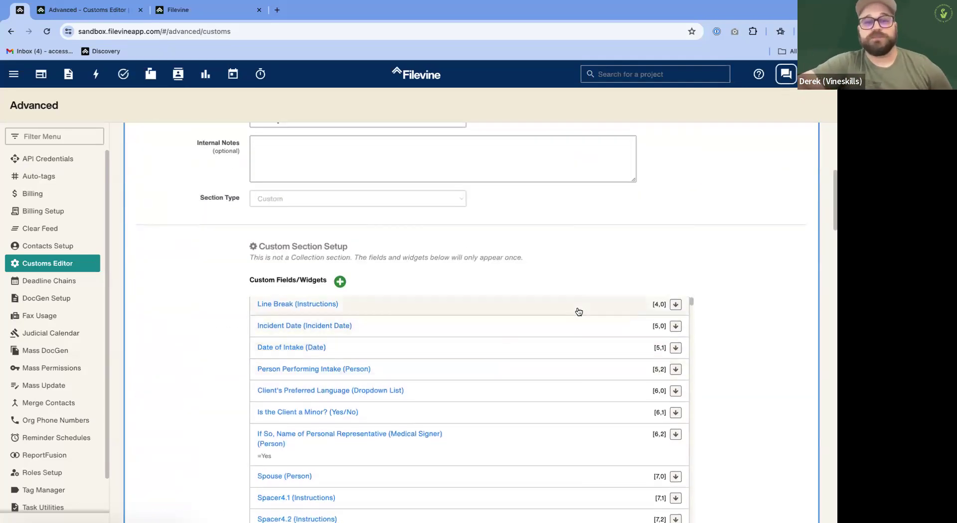
pyautogui.scroll(1, 577, 310)
pyautogui.scroll(-2, 749, 257)
pyautogui.scroll(1, 749, 258)
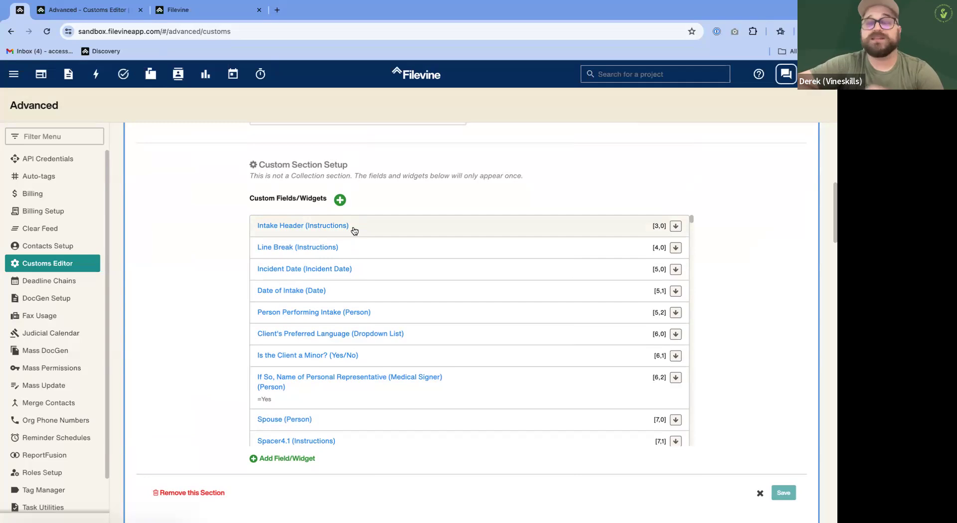
# View the sample project's Intake section, then inspect the Intake Header widget's instructions text in the template and close it unchanged.
pyautogui.click(220, 7)
pyautogui.click(38, 185)
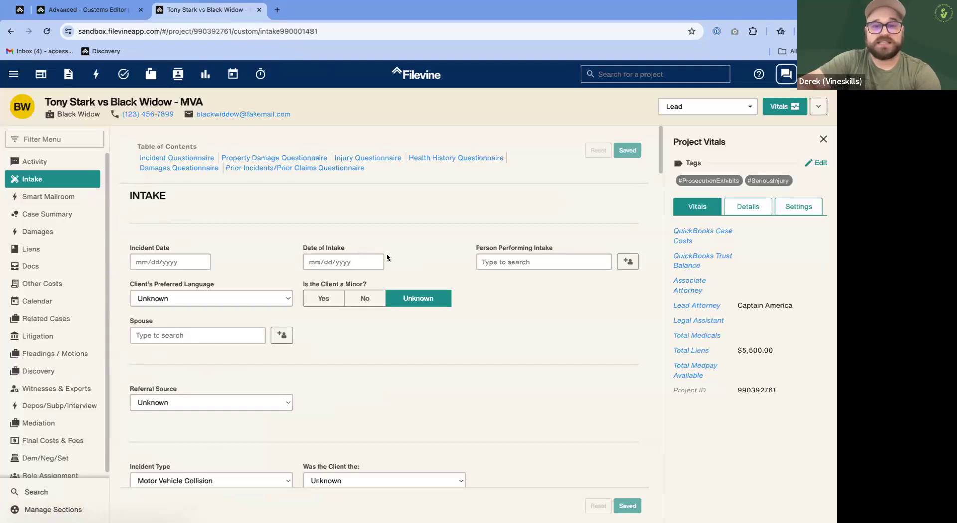
pyautogui.click(50, 9)
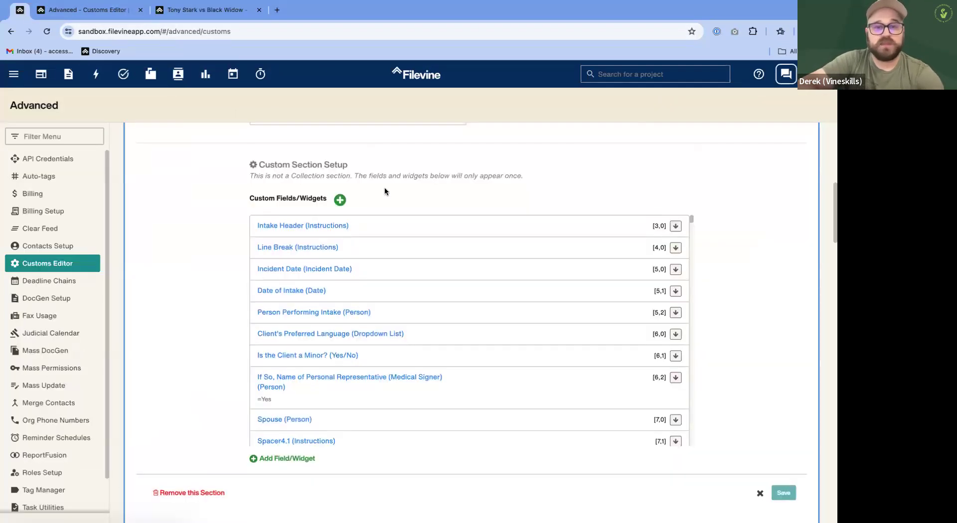
pyautogui.click(298, 234)
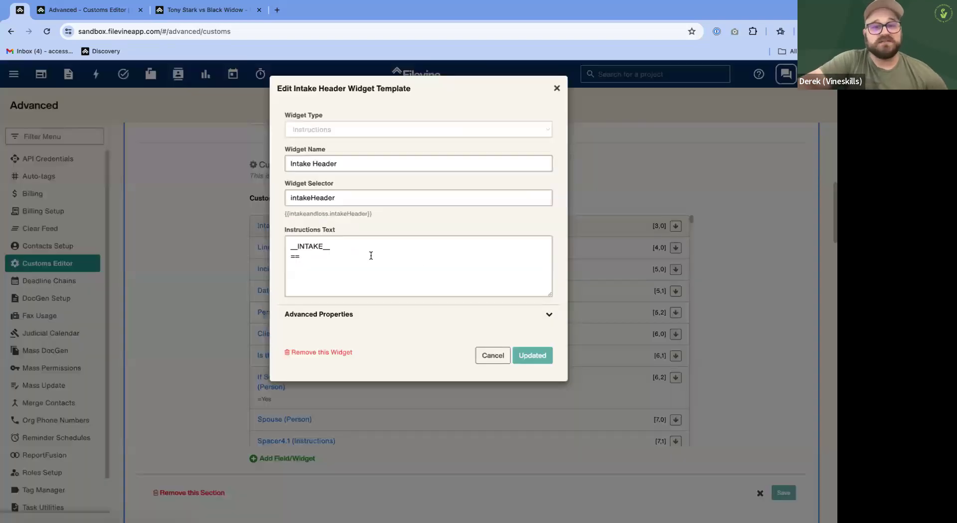
pyautogui.click(557, 89)
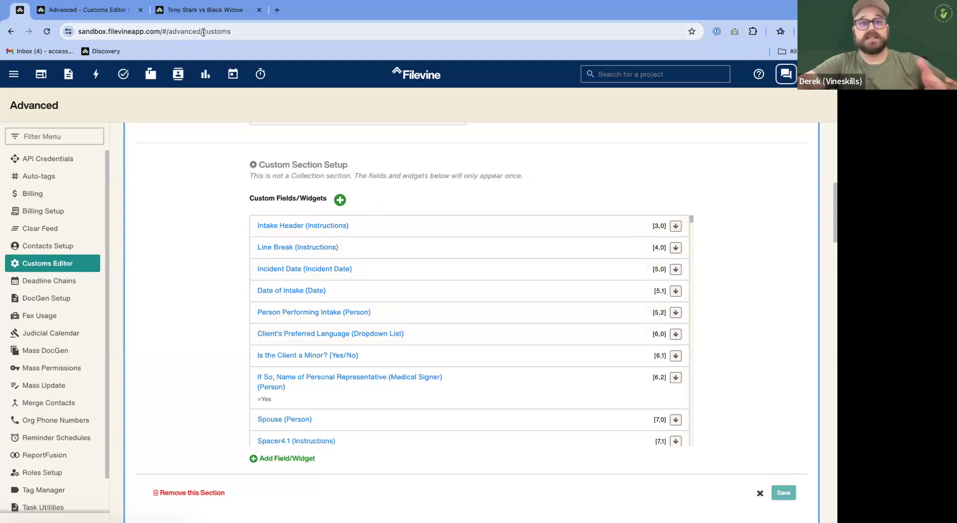
# Return to the project's Intake section, hide and reshow Project Vitals, and examine the first intake fields.
pyautogui.click(213, 16)
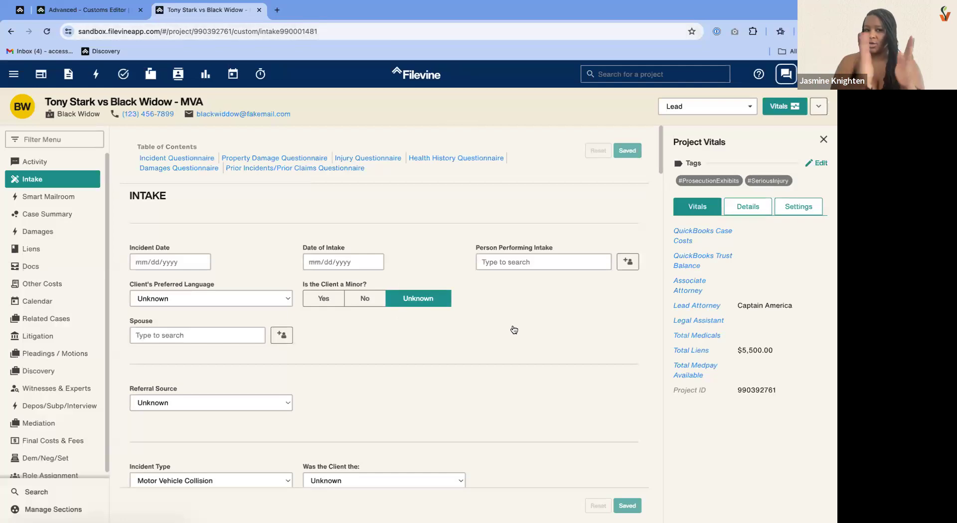
pyautogui.click(821, 139)
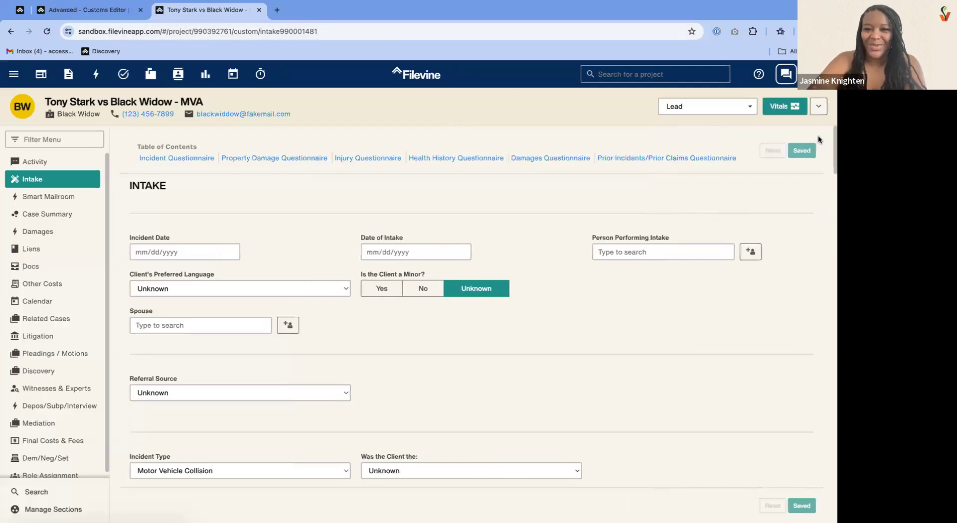
pyautogui.click(796, 111)
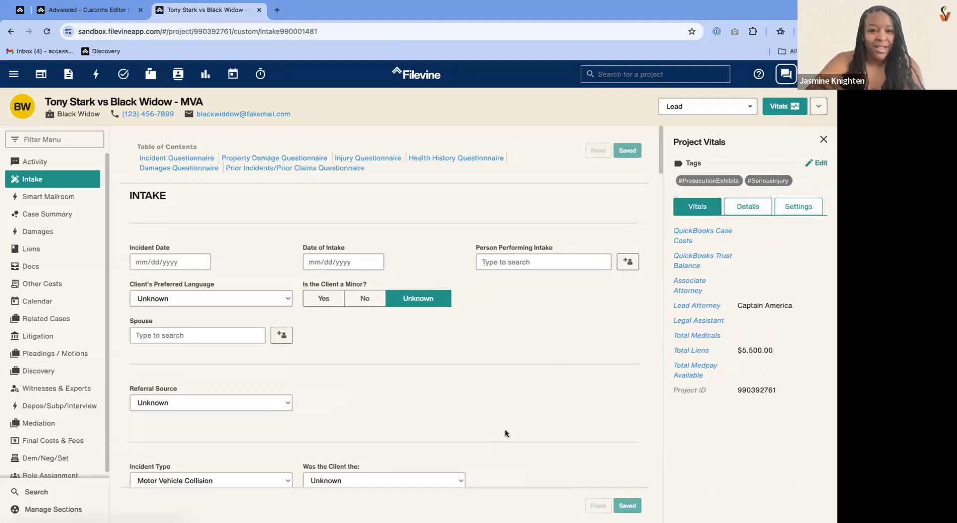
pyautogui.scroll(-1, 523, 327)
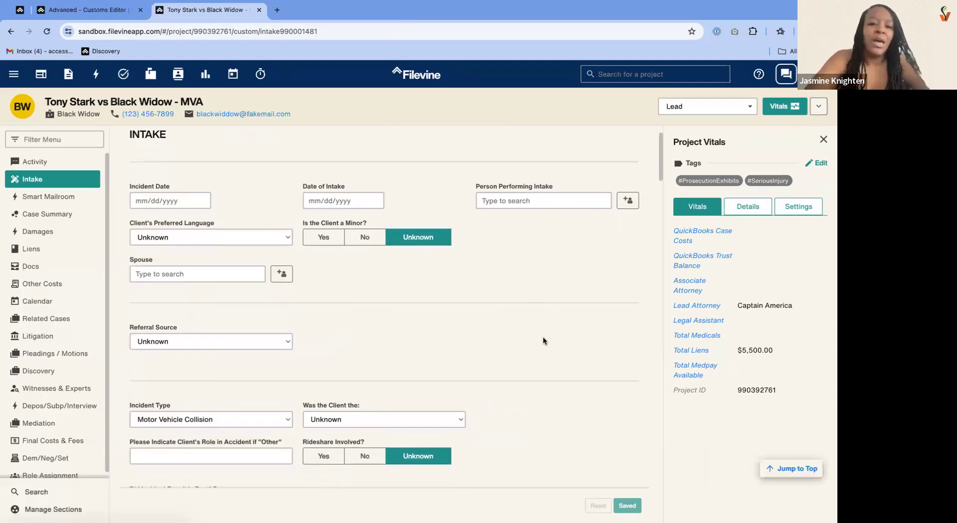
pyautogui.scroll(-1, 543, 337)
pyautogui.scroll(-1, 542, 336)
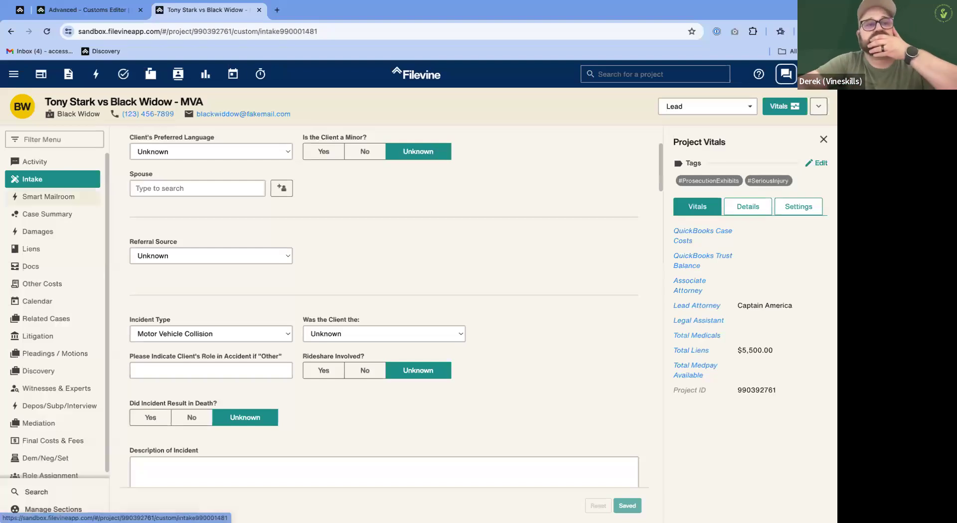
# Compare the template's custom fields and widgets list with the layout of the project's Intake section.
pyautogui.click(20, 10)
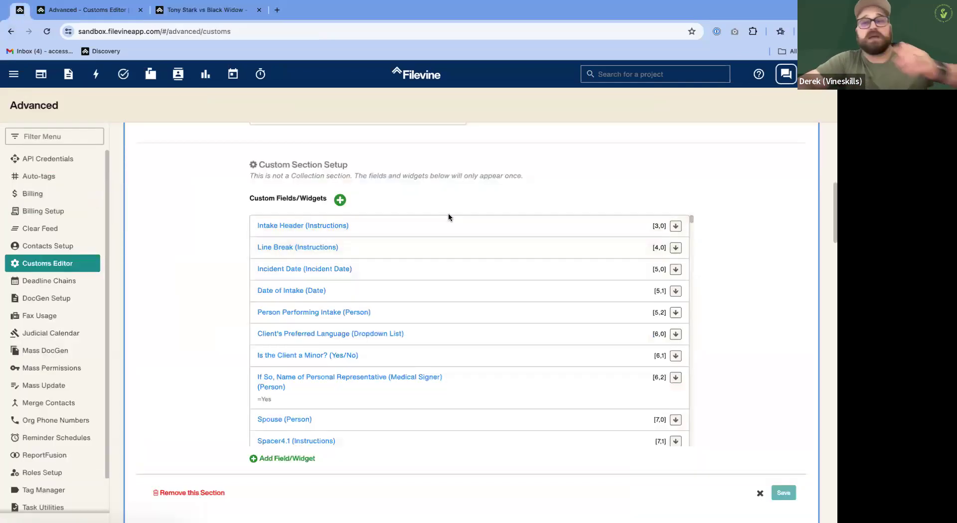
pyautogui.click(226, 21)
pyautogui.scroll(3, 229, 211)
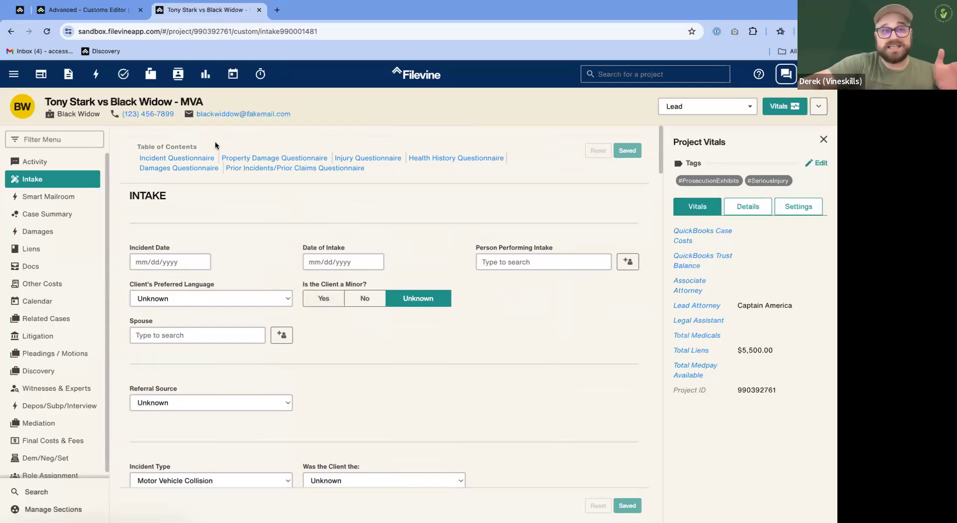
pyautogui.click(20, 13)
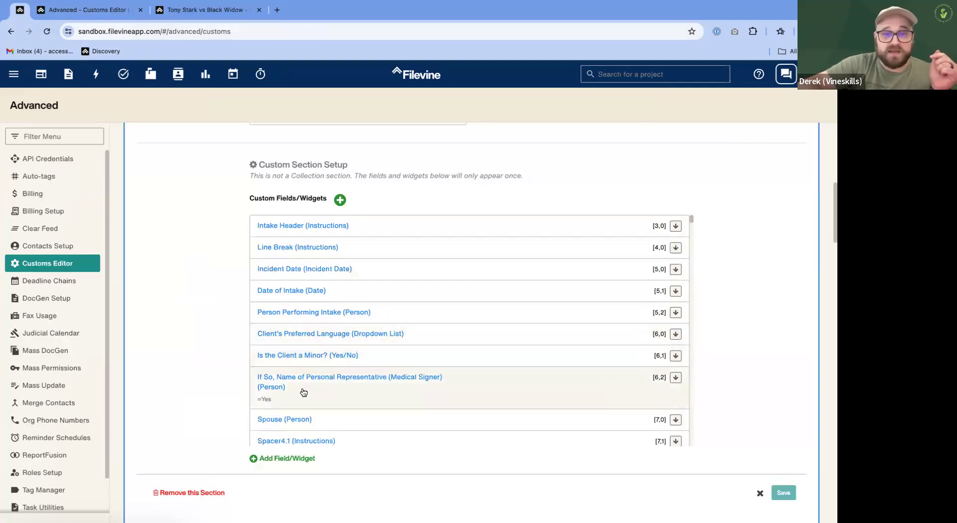
pyautogui.scroll(-2, 348, 385)
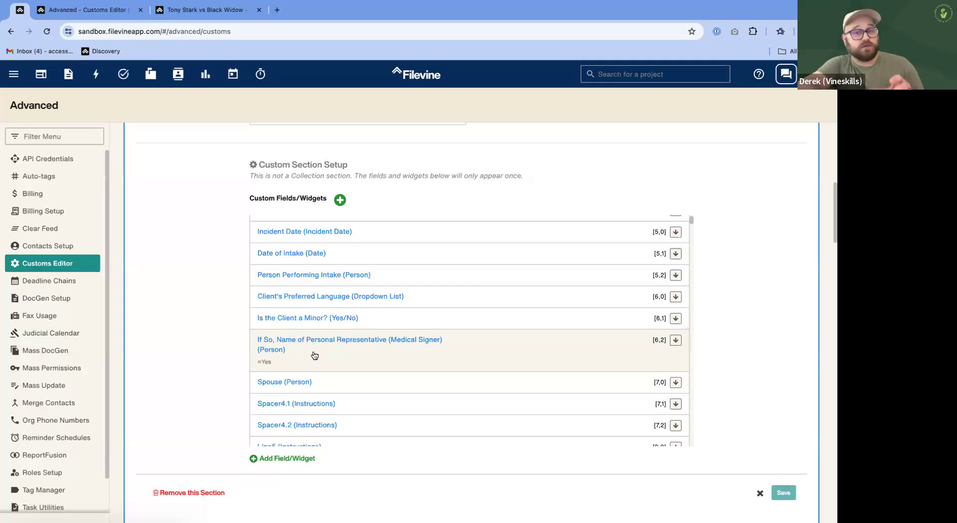
# In the project's Intake section, answer "Is the Client a Minor?" with Yes and select the dependent personal representative field.
pyautogui.click(204, 10)
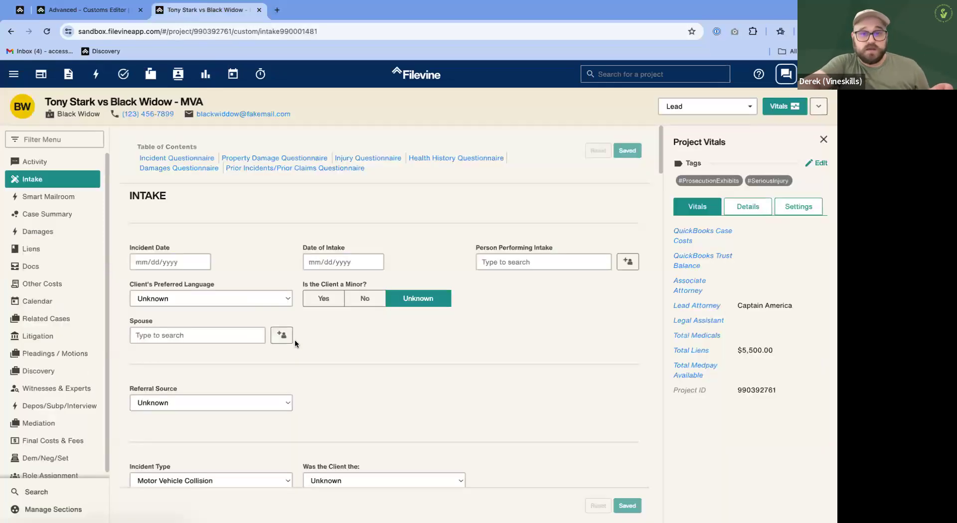
pyautogui.click(365, 298)
pyautogui.click(324, 298)
pyautogui.click(552, 310)
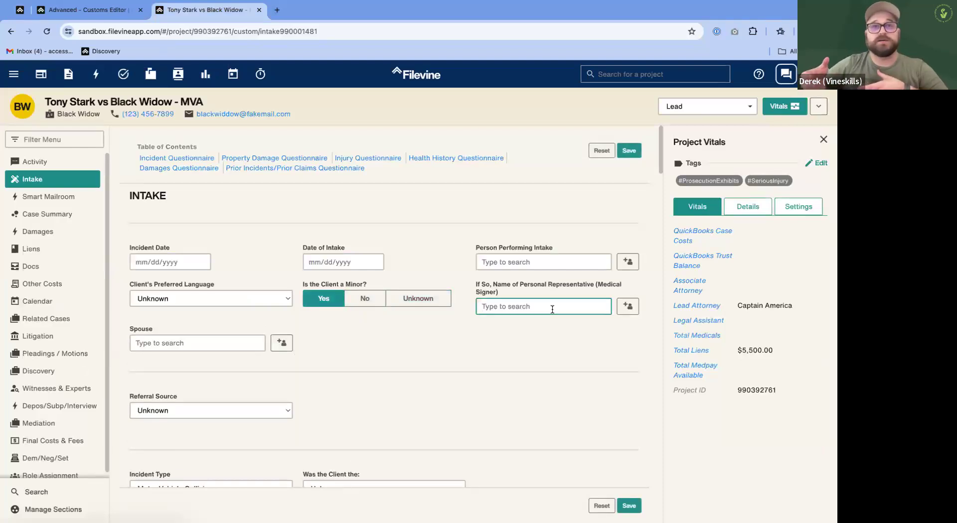
# Review the template's Intake field list against the project's intake fields down to the Incident Questionnaire.
pyautogui.click(75, 10)
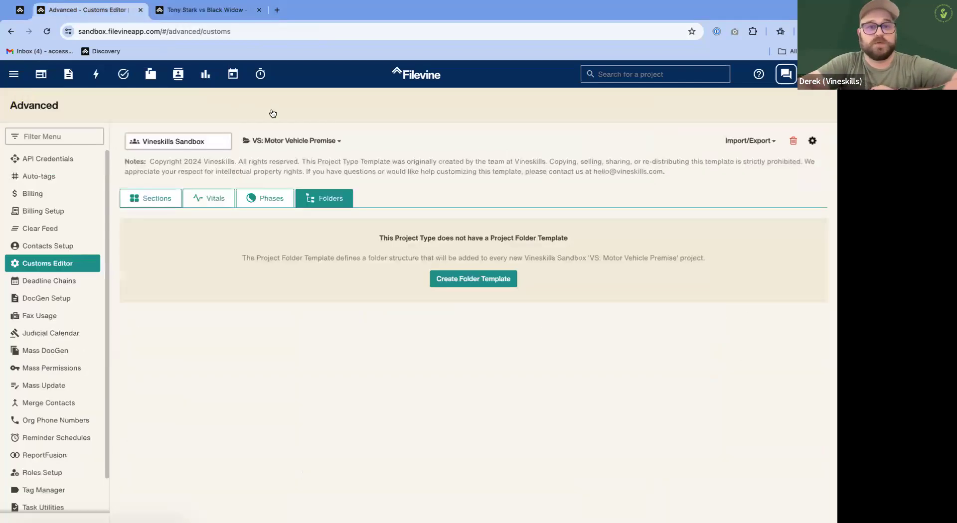
pyautogui.click(20, 10)
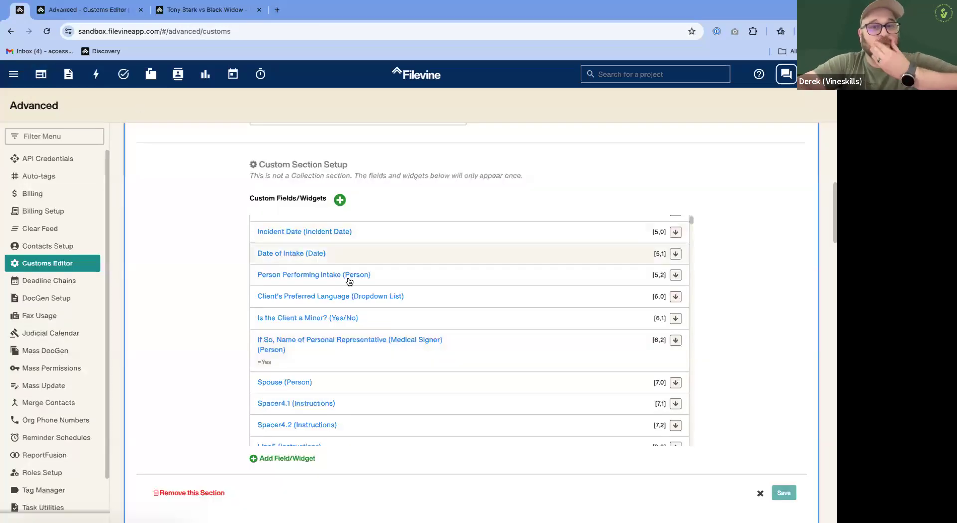
pyautogui.scroll(2, 349, 317)
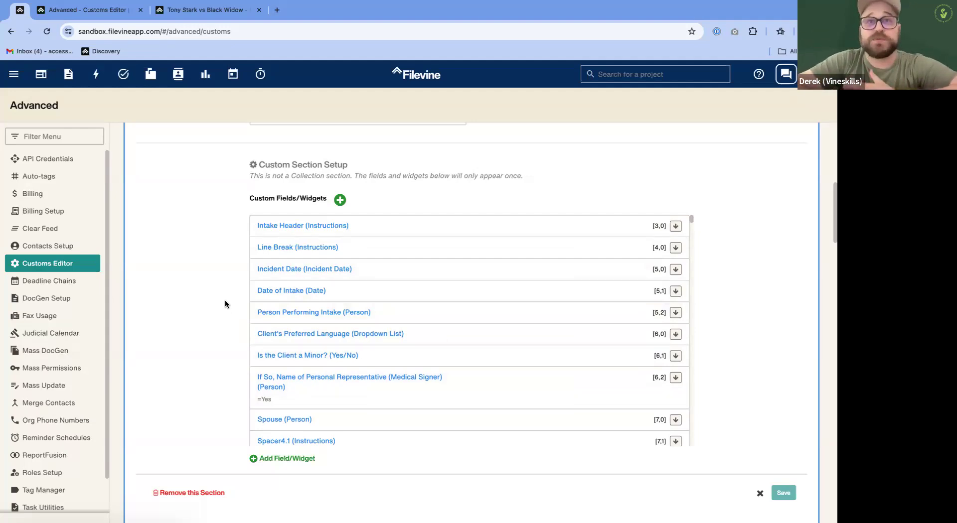
pyautogui.click(205, 6)
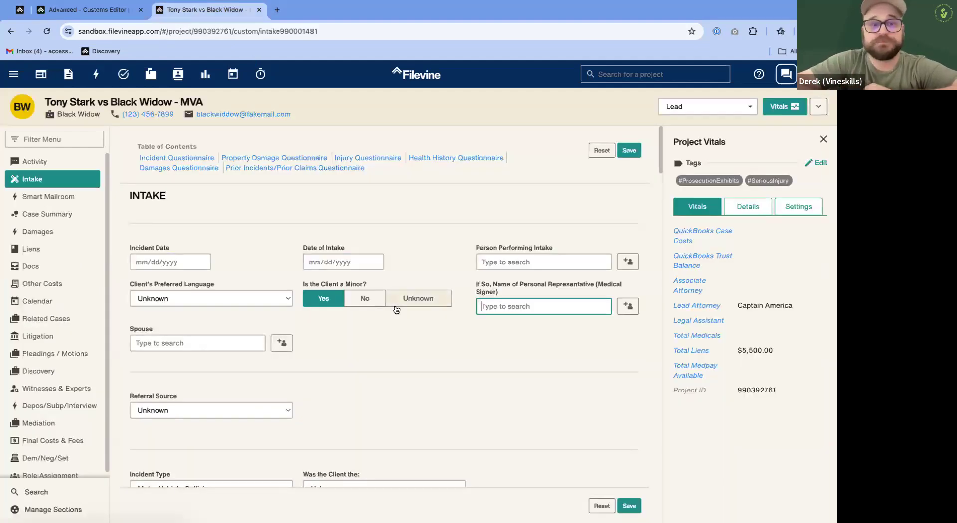
pyautogui.scroll(-3, 345, 369)
pyautogui.click(311, 253)
pyautogui.scroll(-10, 369, 267)
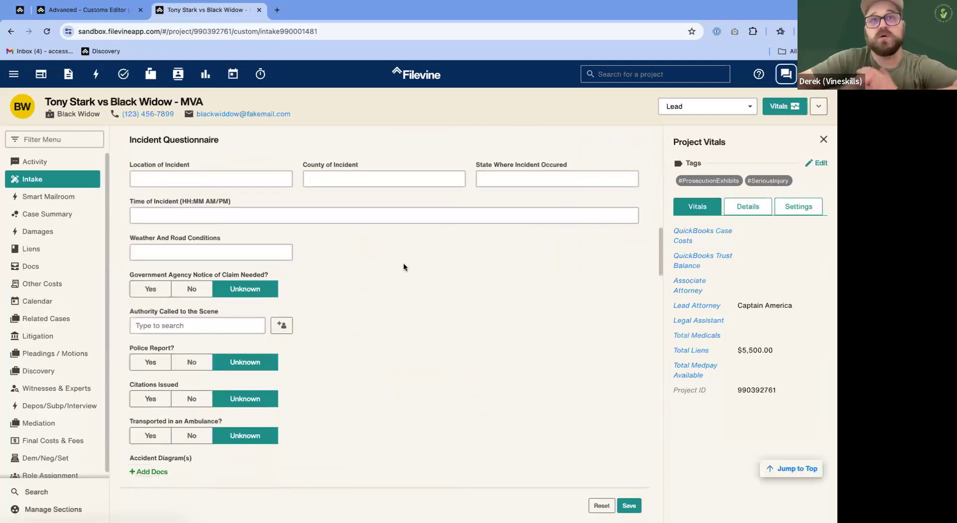
# Start a new custom field in the template's Intake section and set its field type to Yes/No.
pyautogui.click(85, 9)
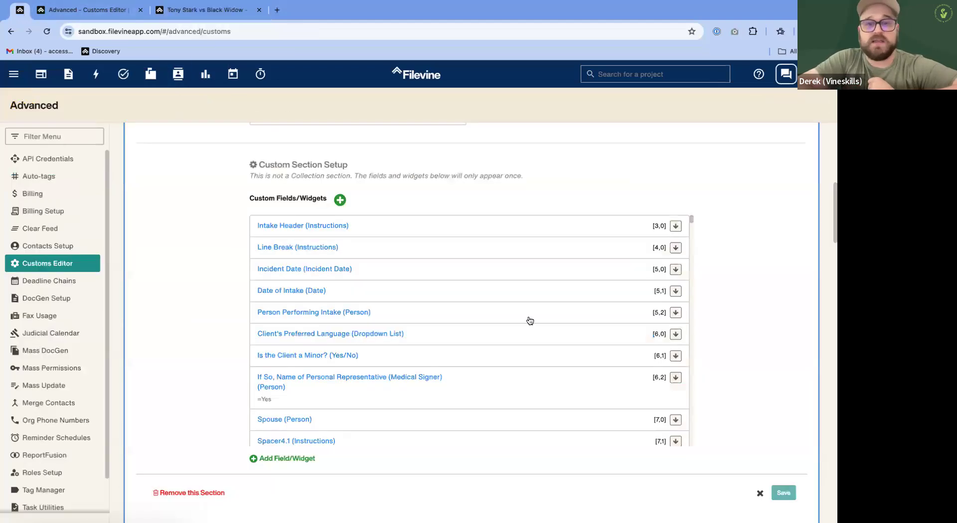
pyautogui.click(304, 460)
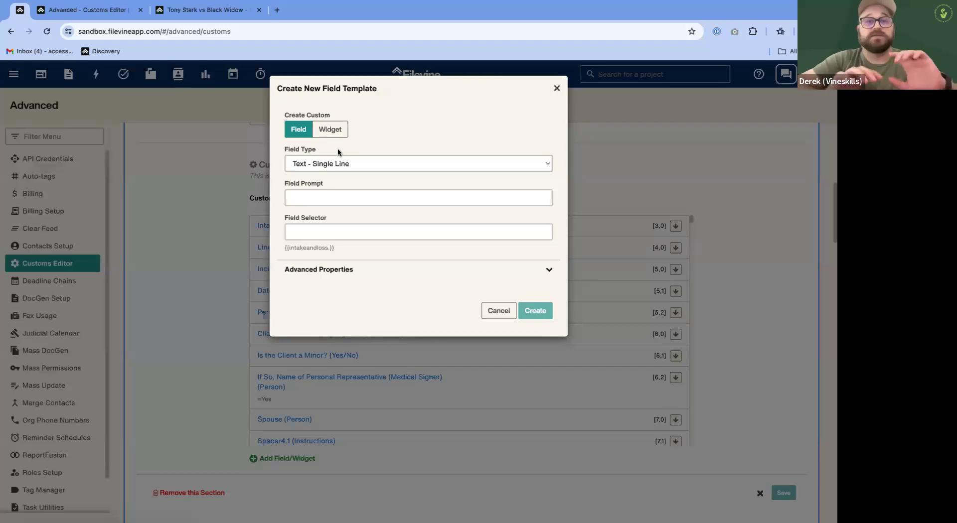
pyautogui.click(347, 131)
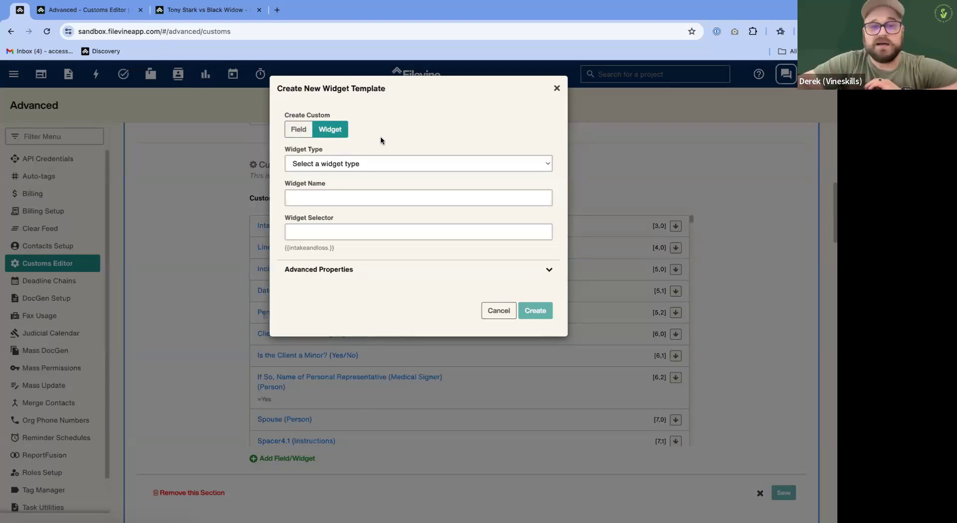
pyautogui.click(299, 130)
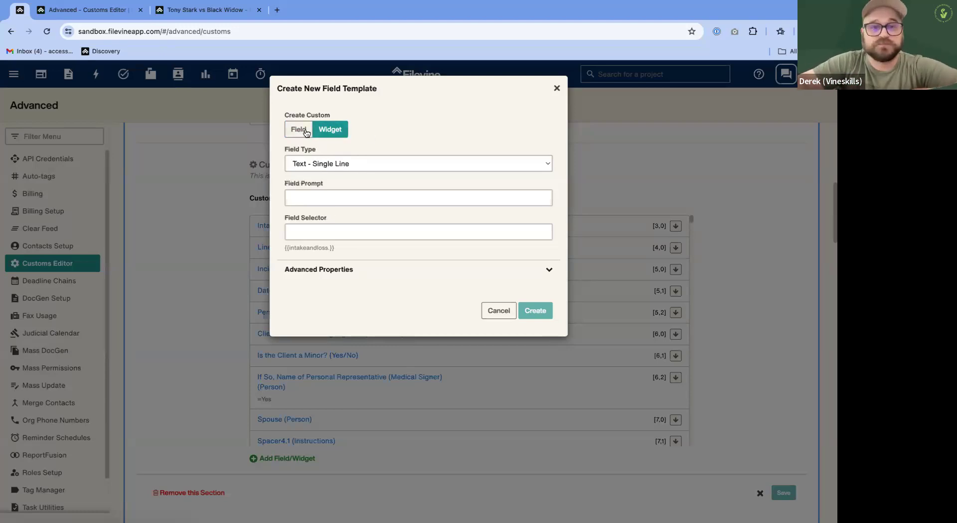
pyautogui.click(342, 168)
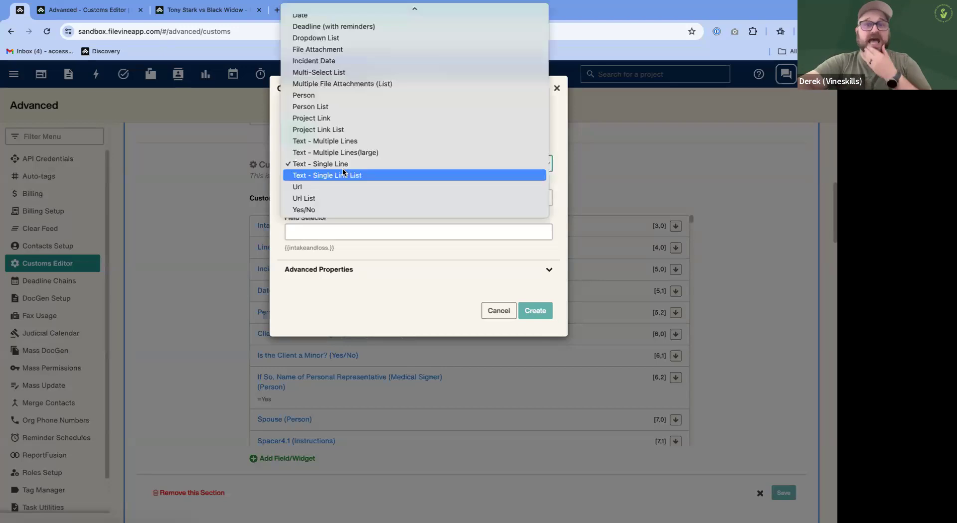
pyautogui.click(304, 205)
pyautogui.click(324, 198)
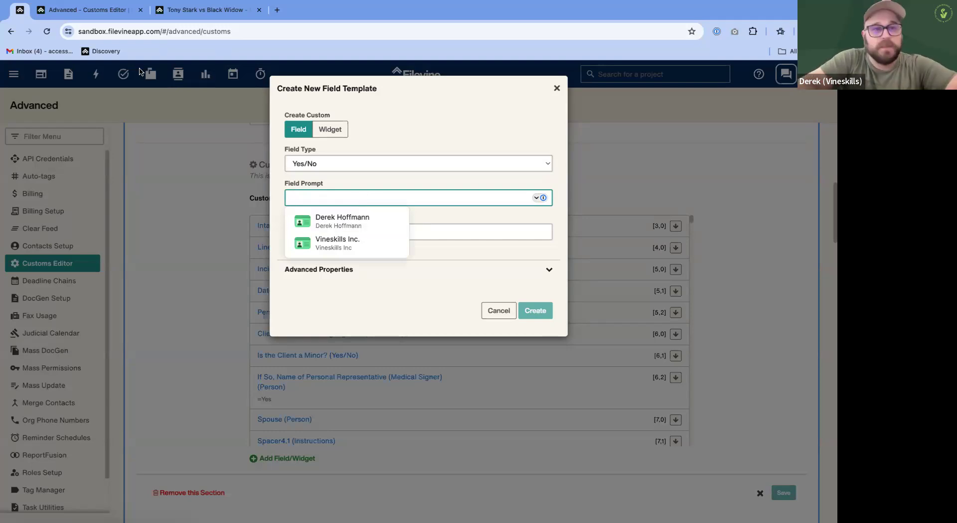
# Check the project's Intake layout, then enter "Is the client married?" as the new field's prompt.
pyautogui.click(229, 18)
pyautogui.scroll(15, 204, 300)
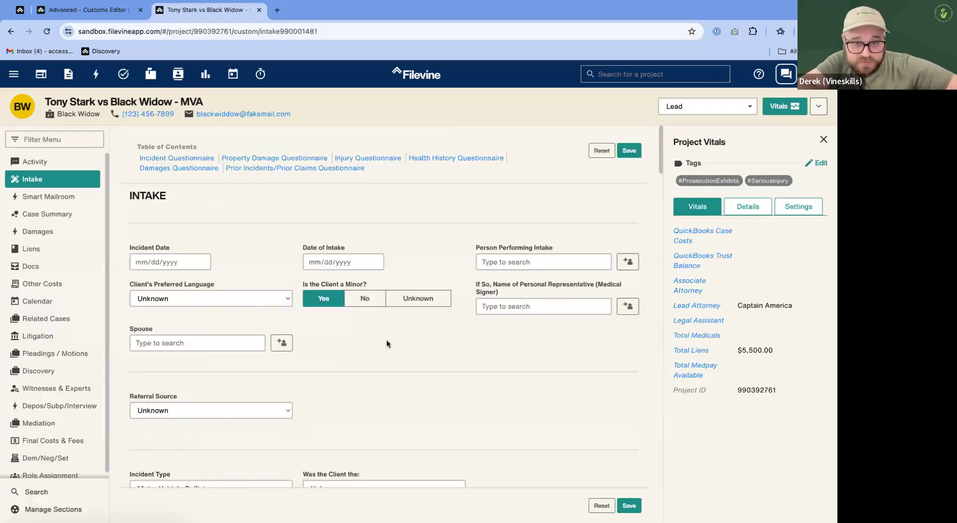
pyautogui.click(62, 11)
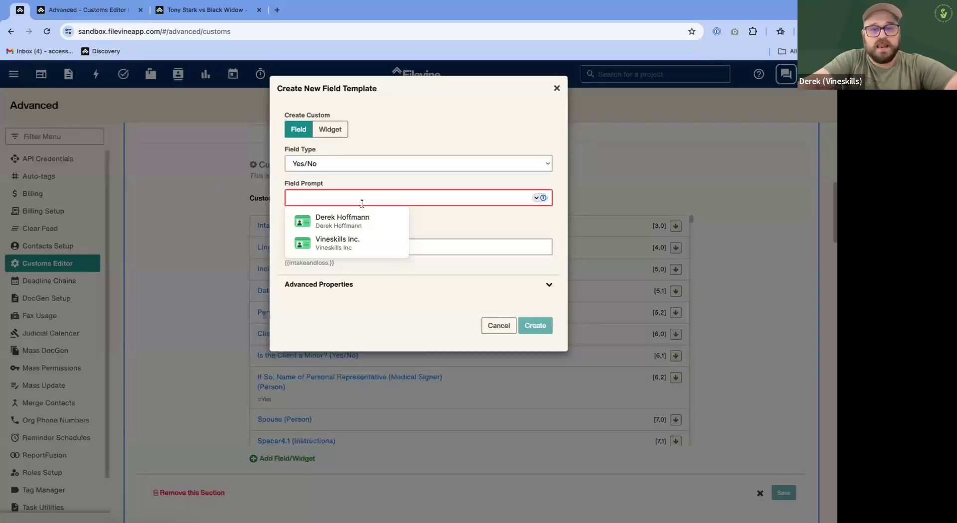
pyautogui.write('Is the client M')
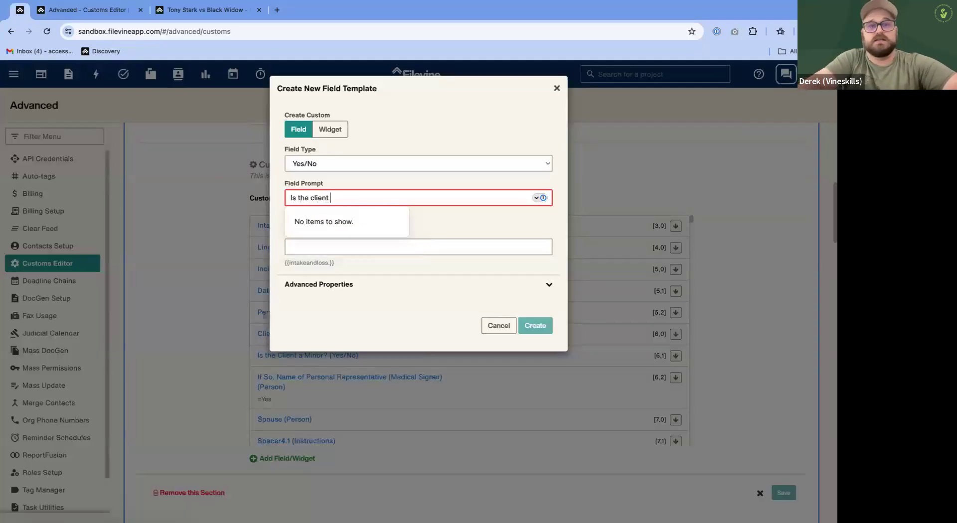
pyautogui.press('BackSpace')
pyautogui.write('MAR')
pyautogui.press('BackSpace')
pyautogui.press('BackSpace')
pyautogui.press('BackSpace')
pyautogui.write('married?')
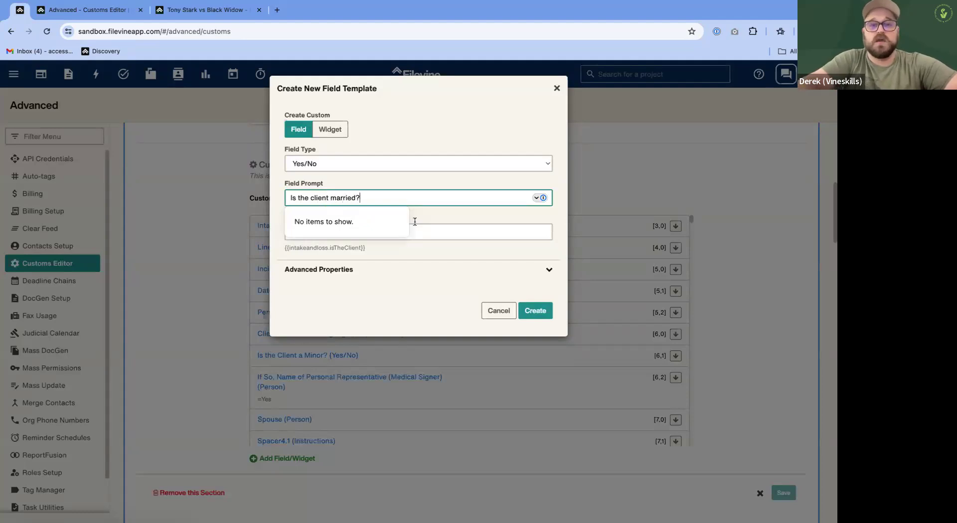
pyautogui.click(399, 289)
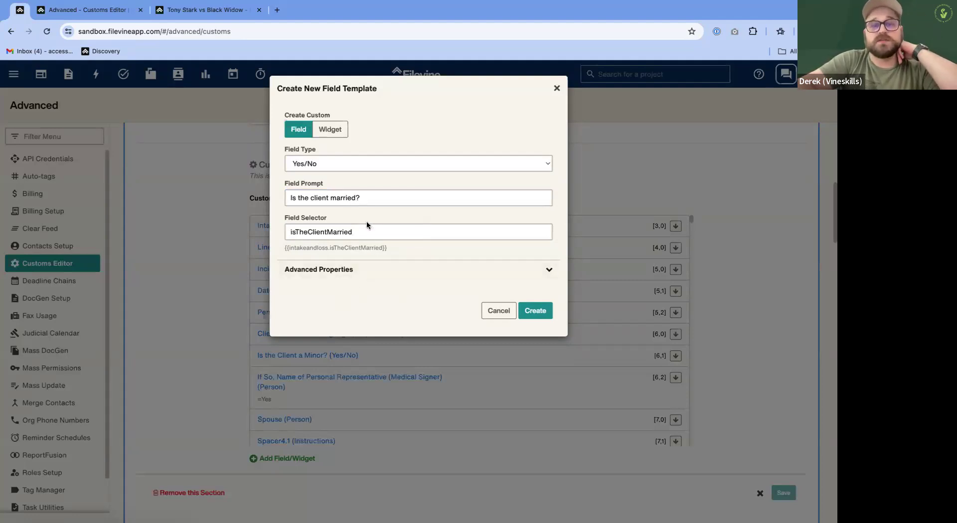
# Set the new field's row to 7 in its advanced properties, keep order in row 0, and create the field.
pyautogui.click(338, 277)
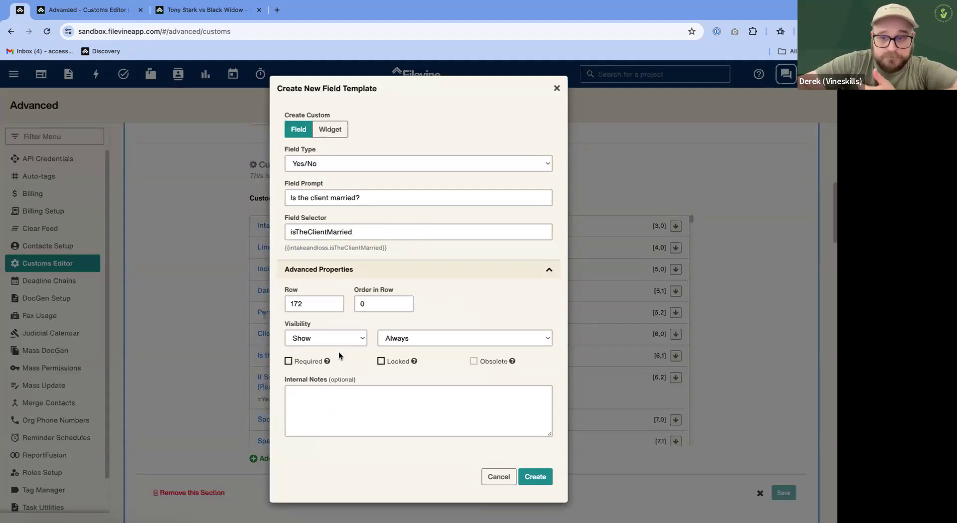
pyautogui.doubleClick(324, 304)
pyautogui.write('7')
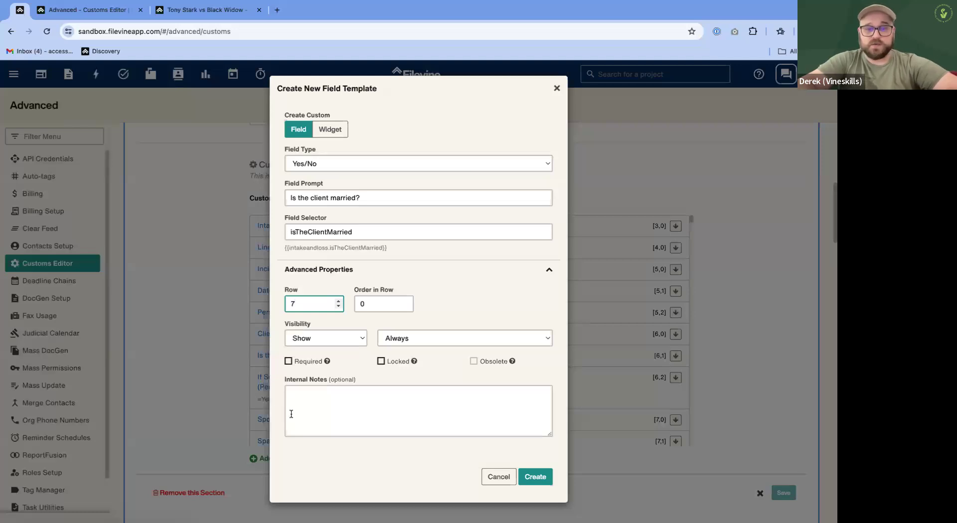
pyautogui.click(367, 302)
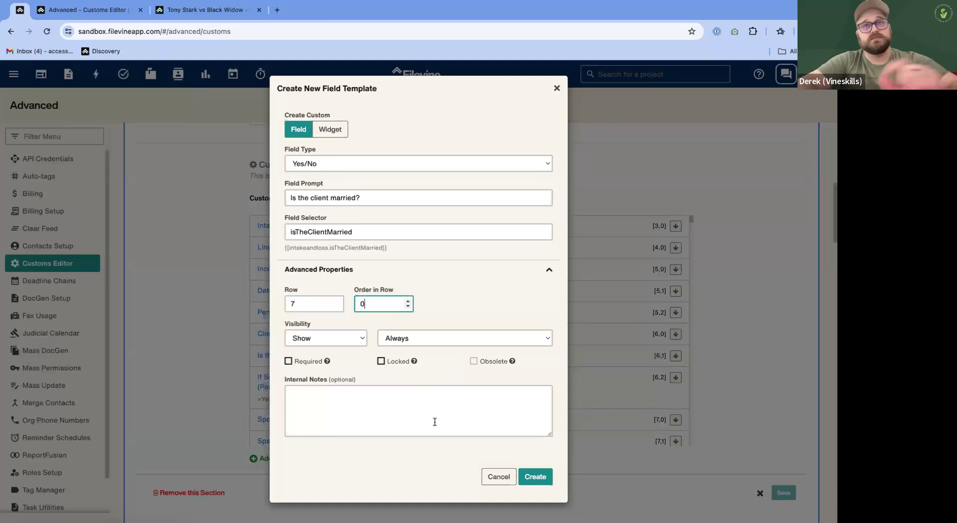
pyautogui.click(530, 479)
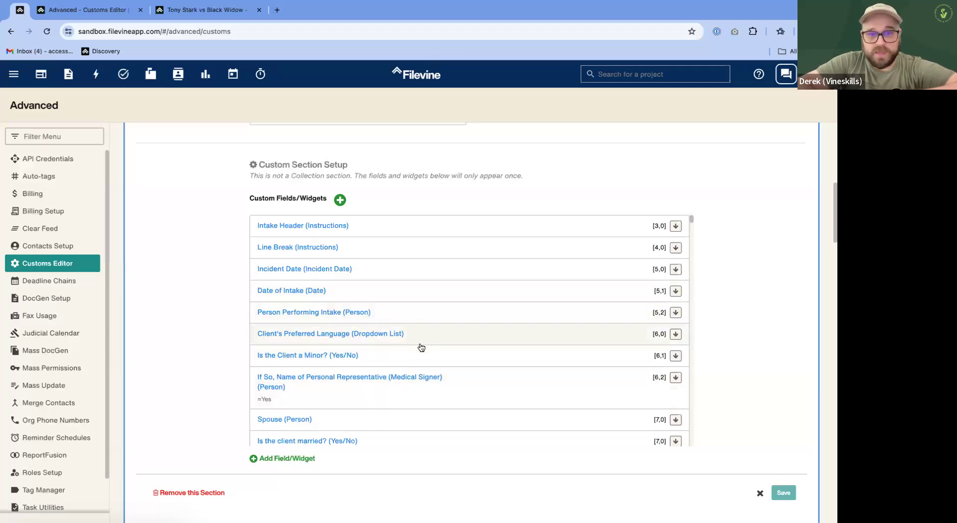
# Remove the Spacer4.1 instructions widget from row 7 of the template's Intake section, checking the project's Intake layout first.
pyautogui.scroll(-2, 494, 362)
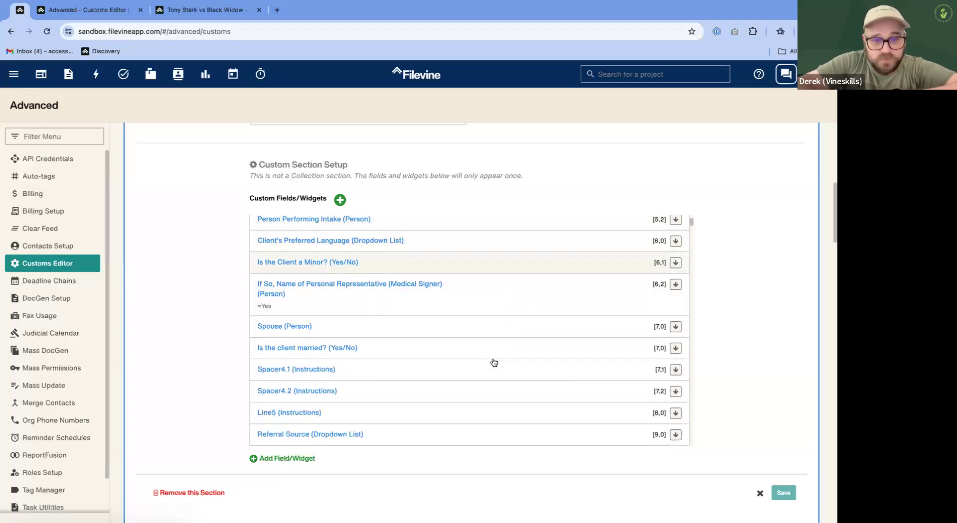
pyautogui.click(406, 367)
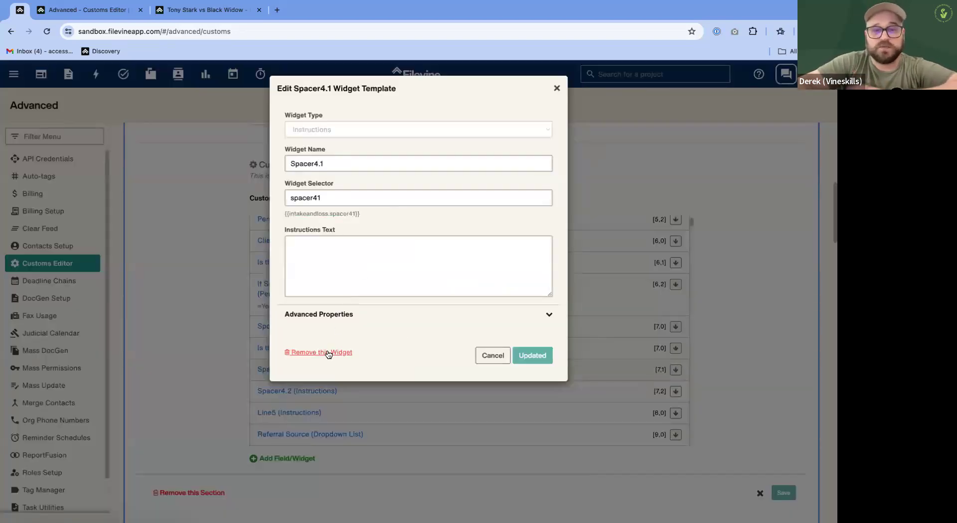
pyautogui.click(205, 16)
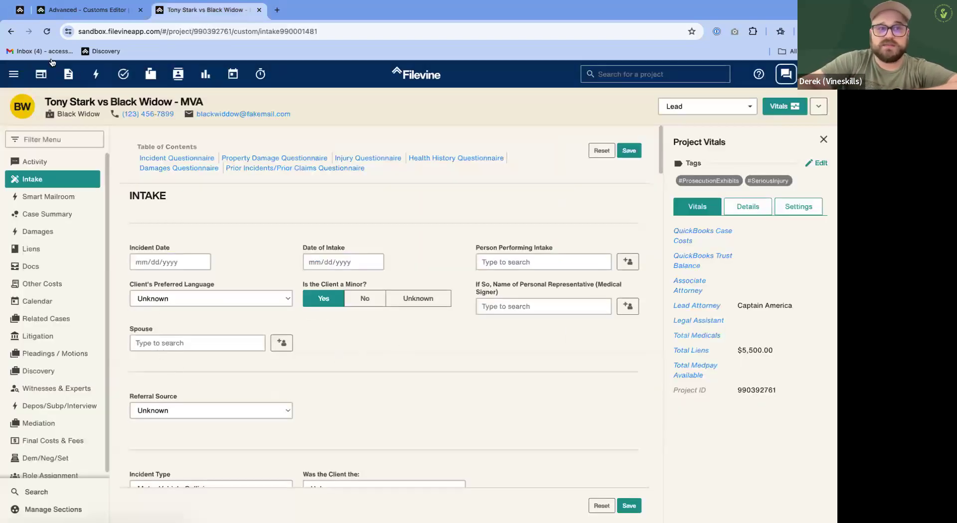
pyautogui.click(15, 10)
pyautogui.click(331, 352)
pyautogui.click(416, 177)
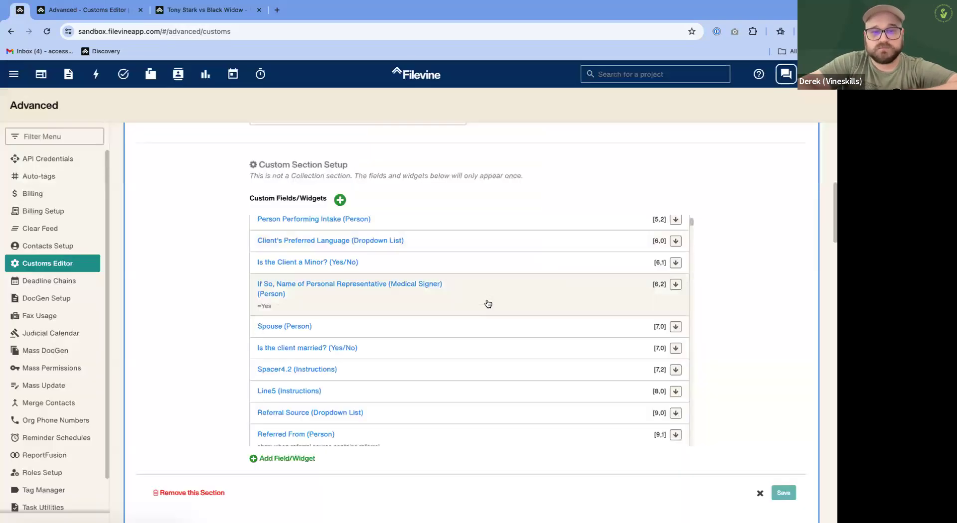
# Set the Spouse field's order in row to 1 in its advanced properties and update the field.
pyautogui.click(401, 346)
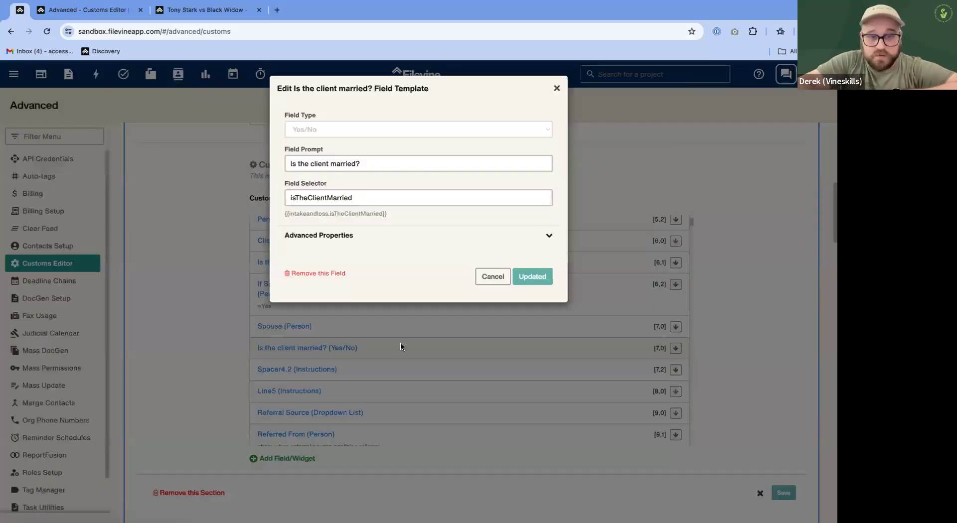
pyautogui.click(486, 281)
pyautogui.click(442, 329)
pyautogui.click(369, 297)
pyautogui.click(366, 332)
pyautogui.press('BackSpace')
pyautogui.write('1')
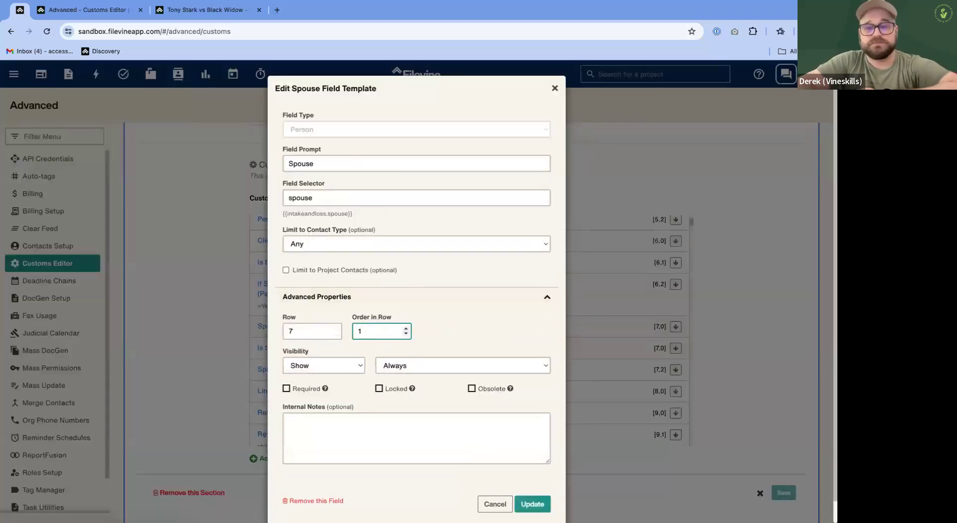
pyautogui.click(544, 506)
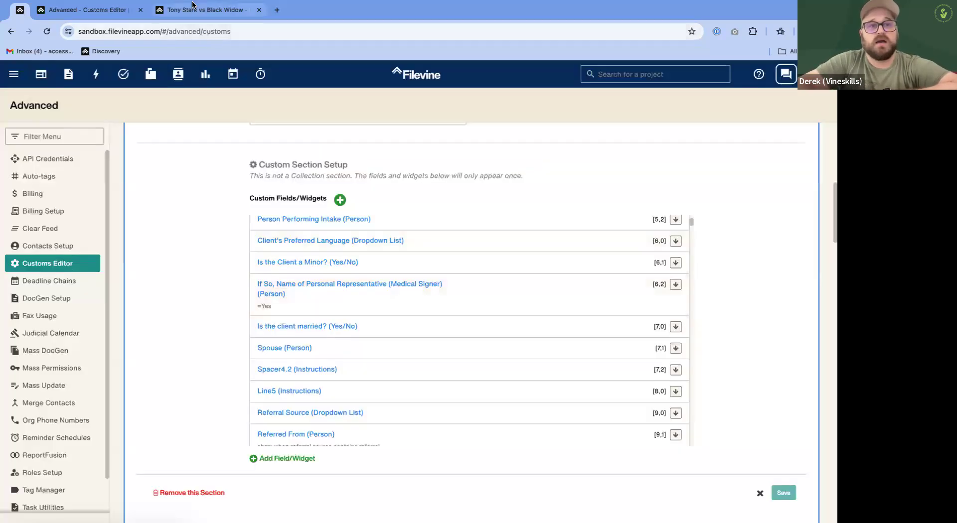
# Reload the project's Intake section to check the field layout, and answer No to "Is the client married?".
pyautogui.click(210, 9)
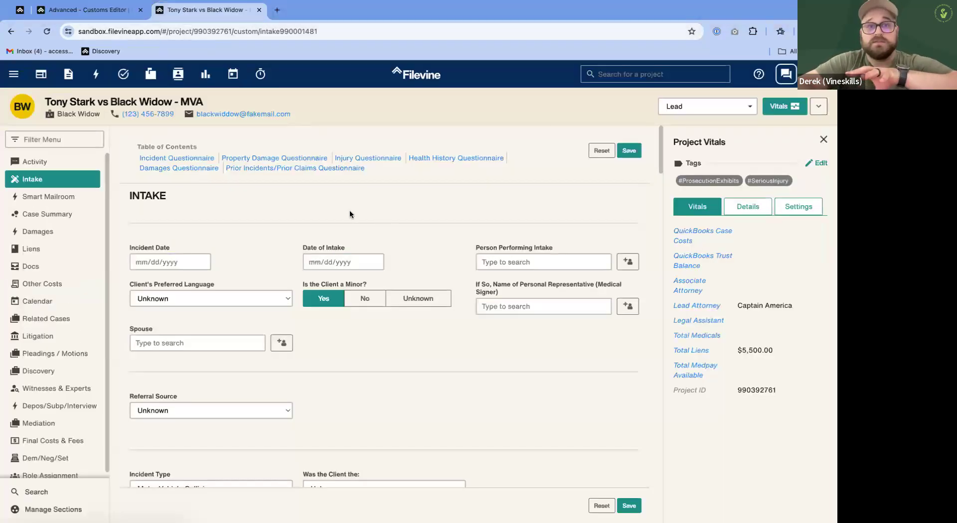
pyautogui.click(47, 30)
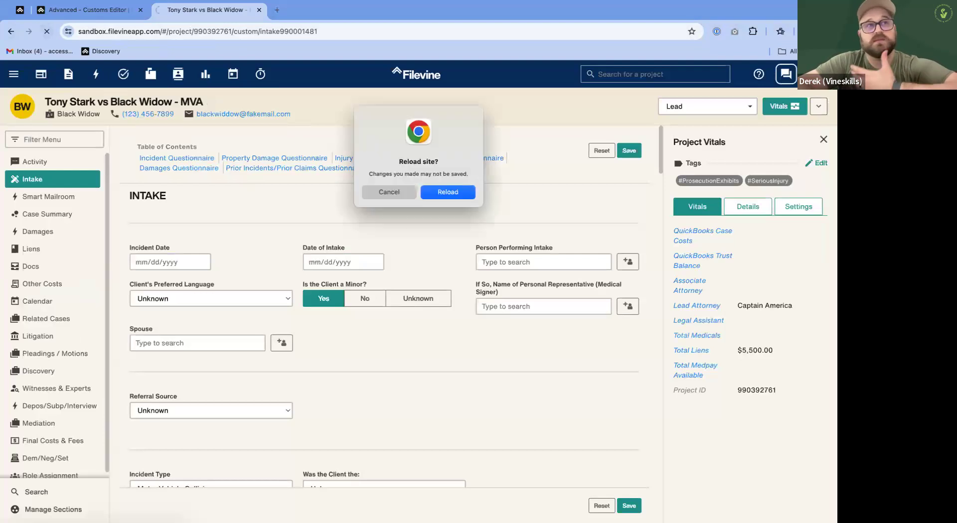
pyautogui.click(431, 192)
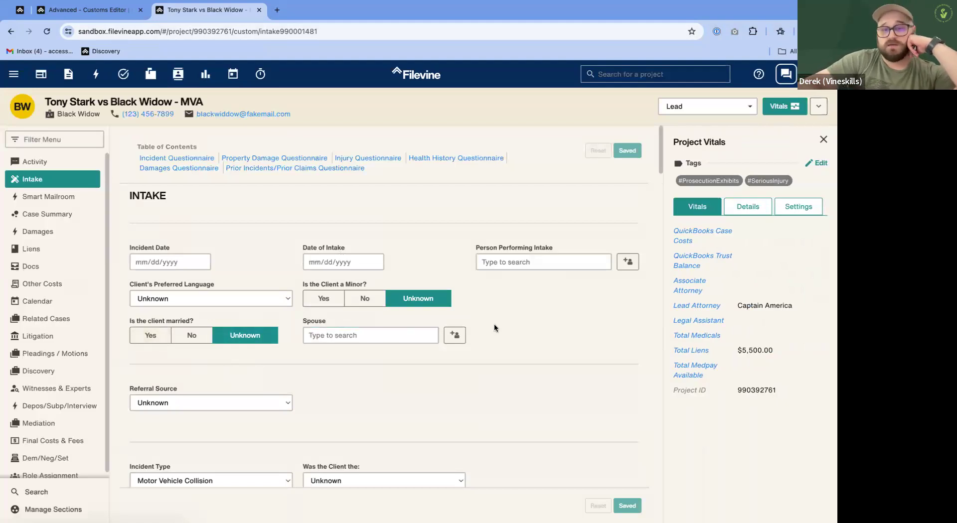
pyautogui.click(353, 335)
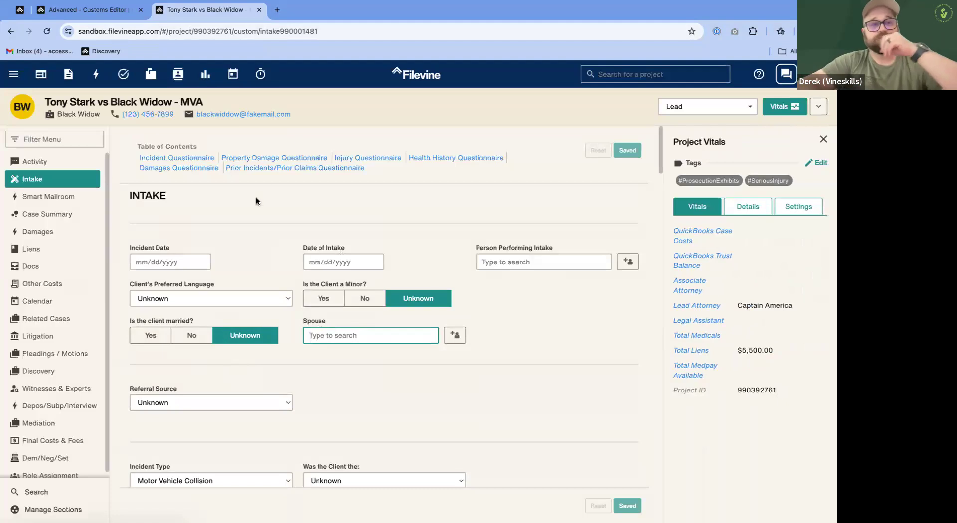
pyautogui.moveTo(327, 321); pyautogui.dragTo(308, 323)
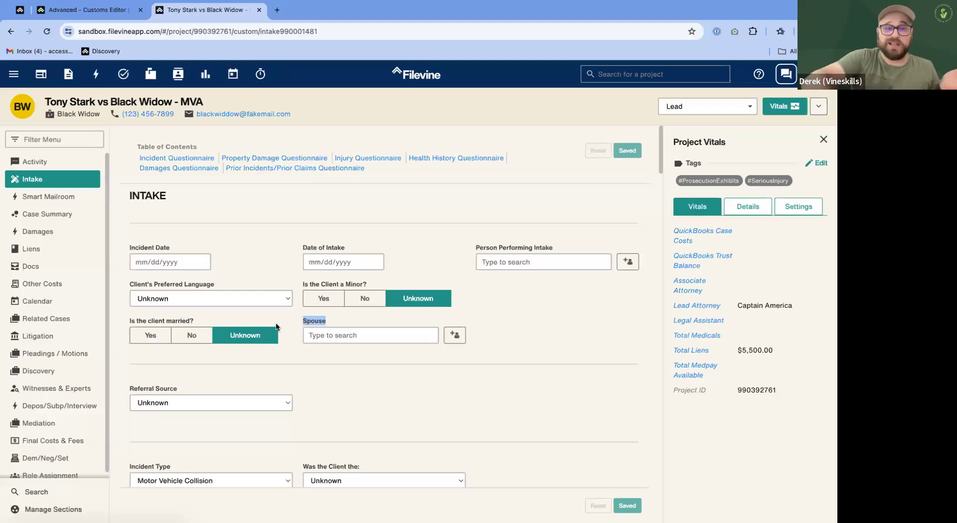
pyautogui.click(189, 341)
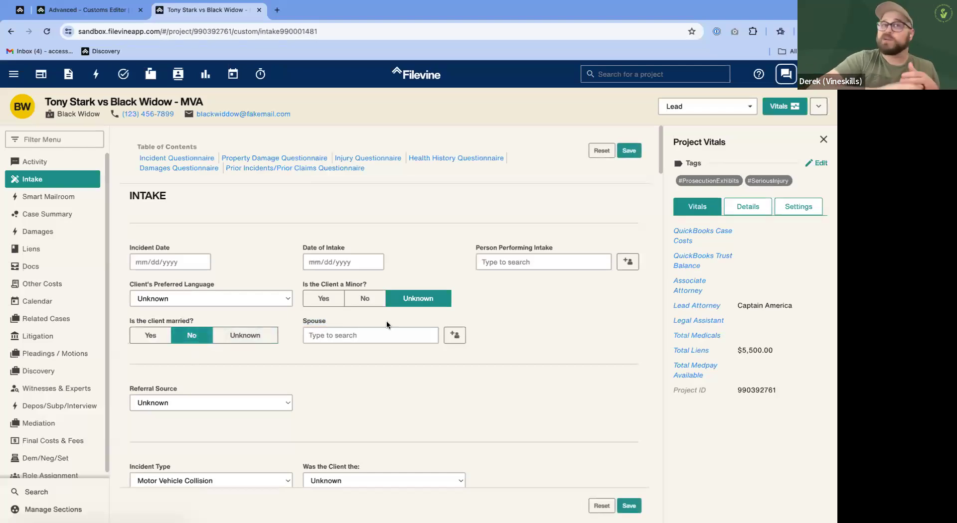
# Make the Spouse field's visibility in the template's Intake section depend on "Is the client married?".
pyautogui.click(20, 10)
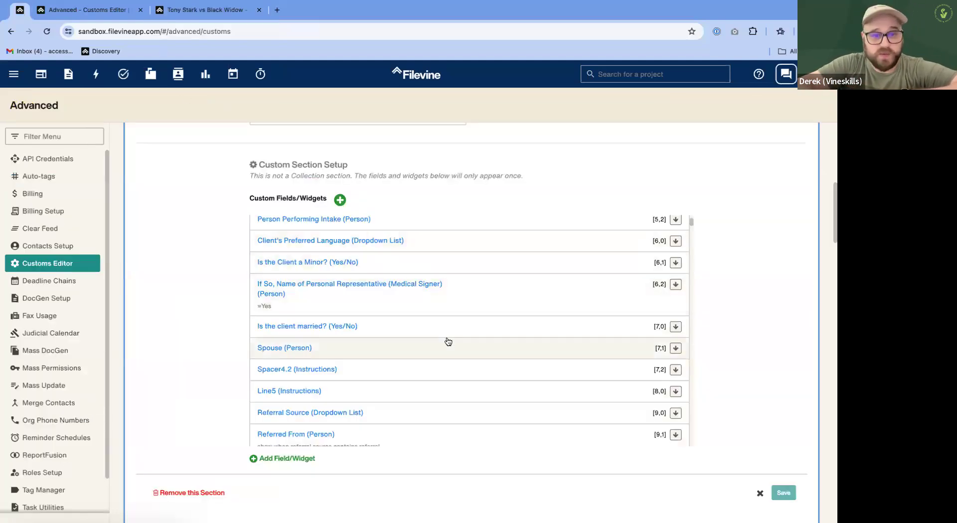
pyautogui.scroll(1, 427, 344)
pyautogui.scroll(-1, 429, 344)
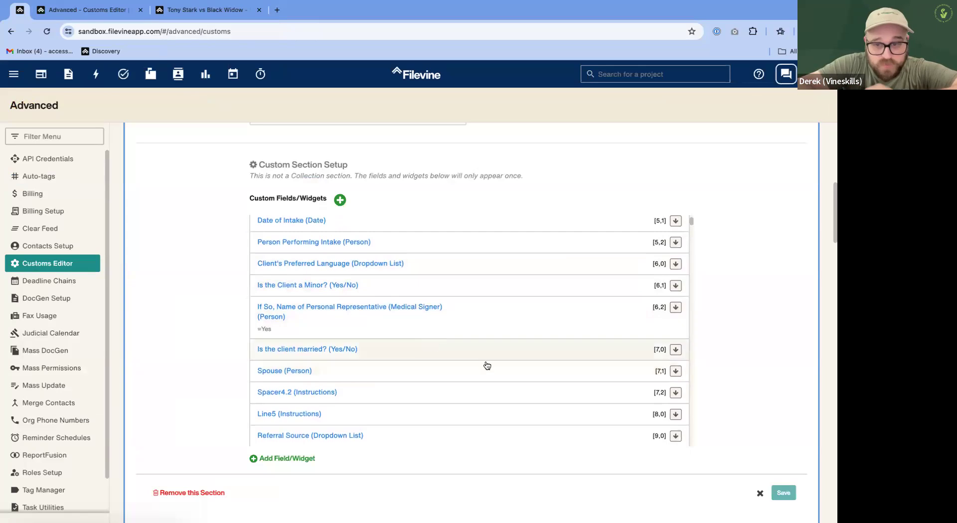
pyautogui.click(322, 380)
pyautogui.click(361, 307)
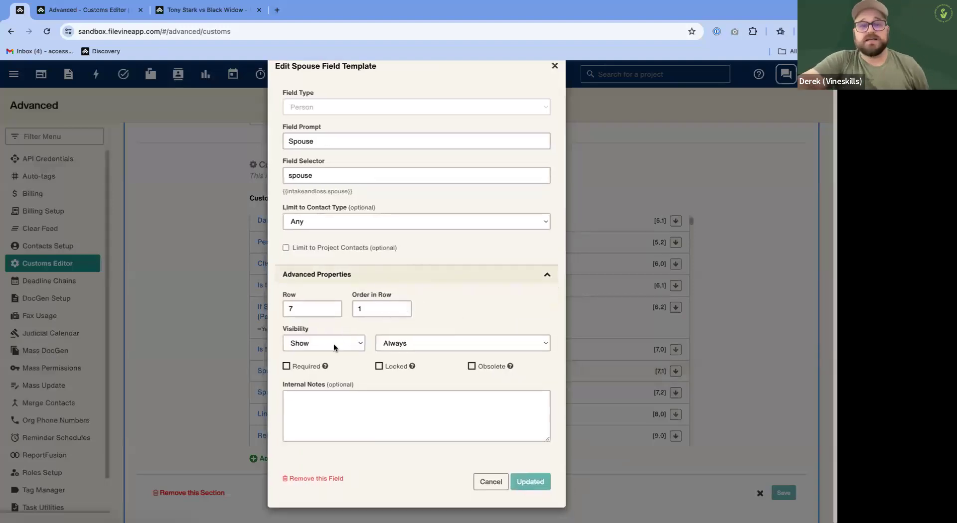
pyautogui.click(334, 347)
pyautogui.click(489, 334)
pyautogui.click(445, 343)
pyautogui.click(423, 344)
pyautogui.click(419, 342)
pyautogui.scroll(-3, 441, 396)
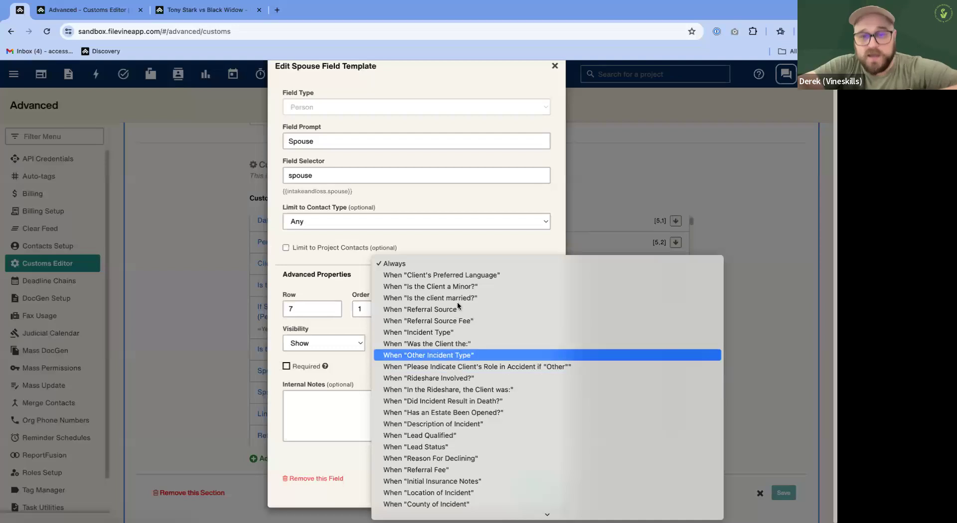
pyautogui.click(432, 298)
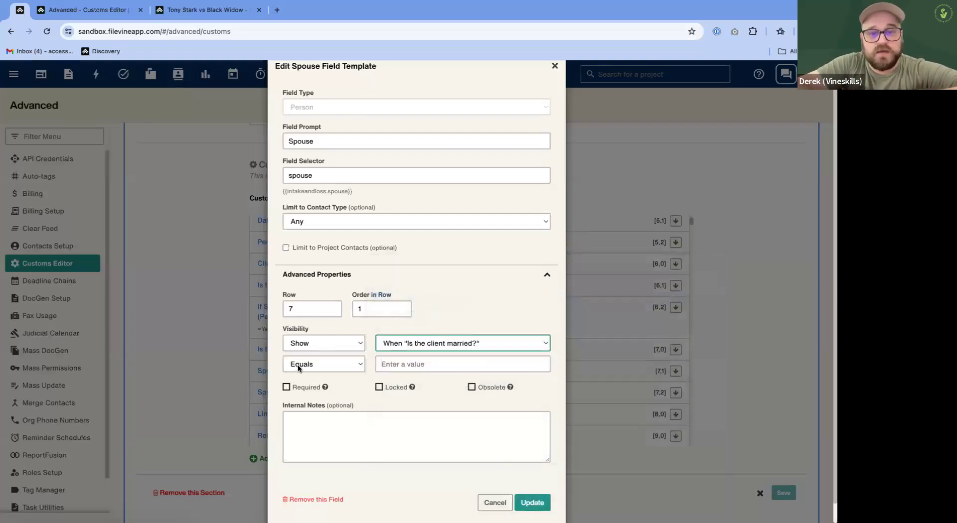
# Set the Spouse field's visibility condition to Equals "yes" and update the field.
pyautogui.click(333, 367)
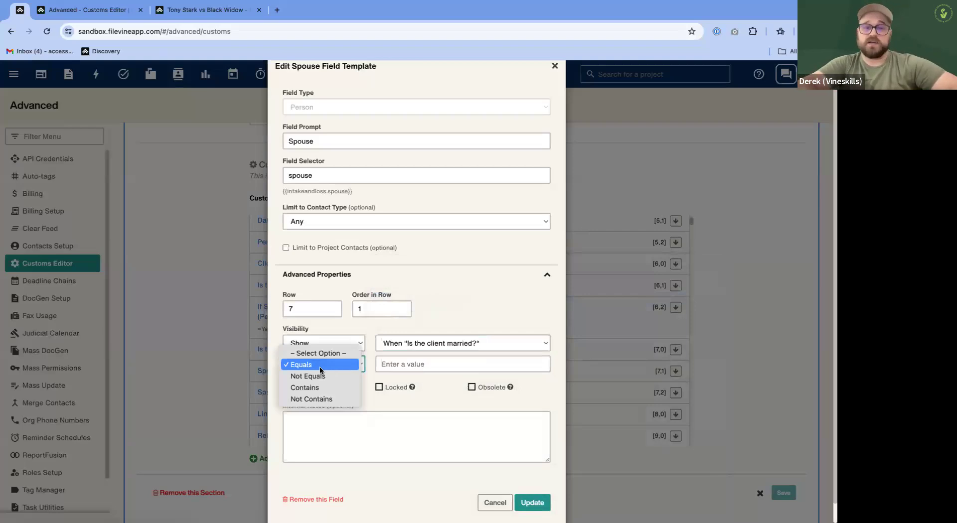
pyautogui.click(320, 434)
pyautogui.click(413, 368)
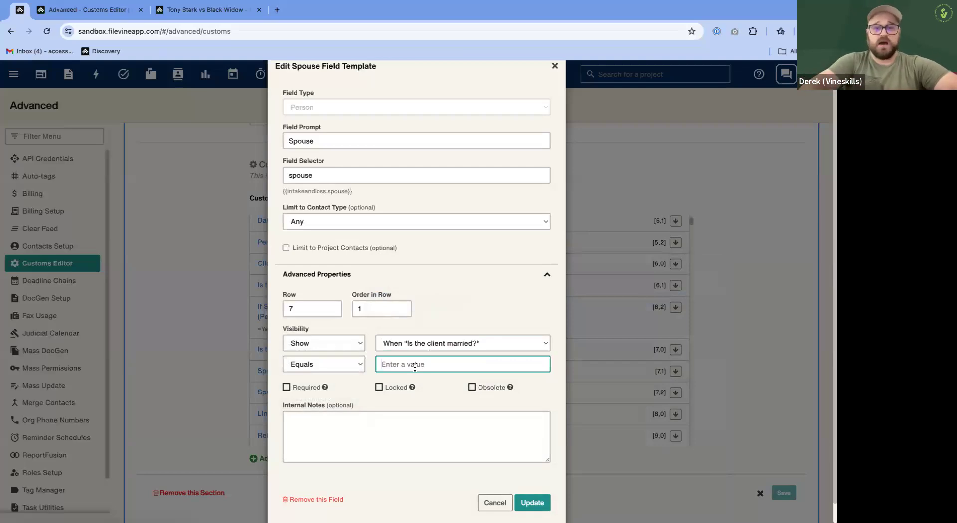
pyautogui.write('yes')
pyautogui.click(411, 451)
pyautogui.click(533, 501)
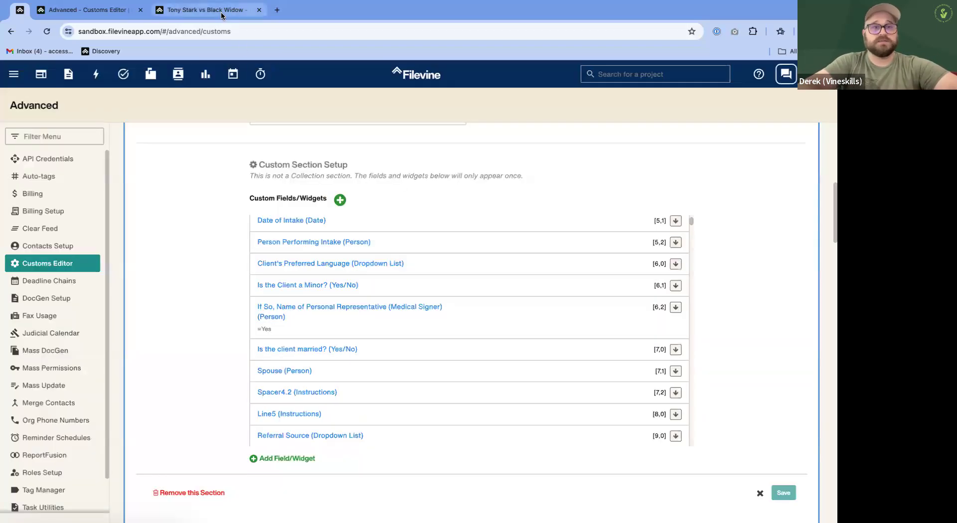
# Reload the project's Intake section and answer Yes to "Is the client married?" to test the Spouse field's visibility.
pyautogui.click(224, 16)
pyautogui.click(47, 32)
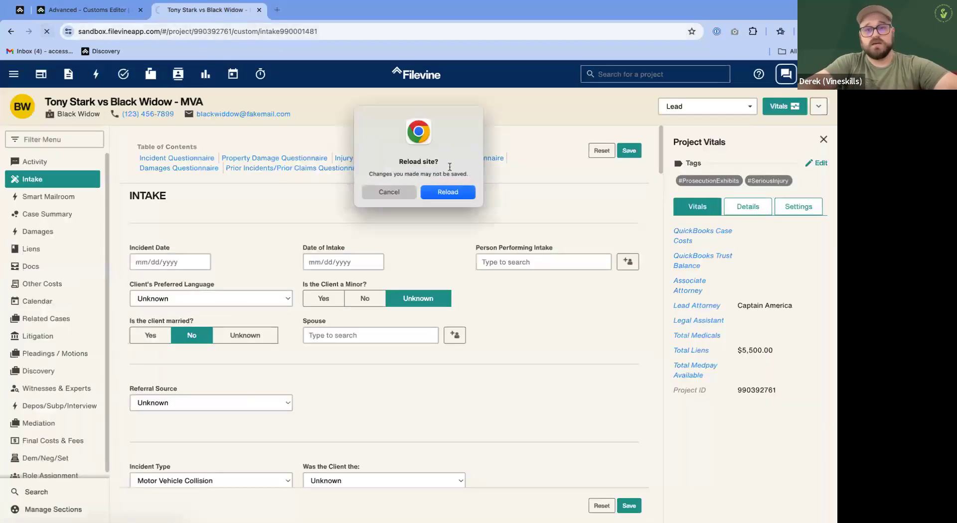
pyautogui.click(447, 194)
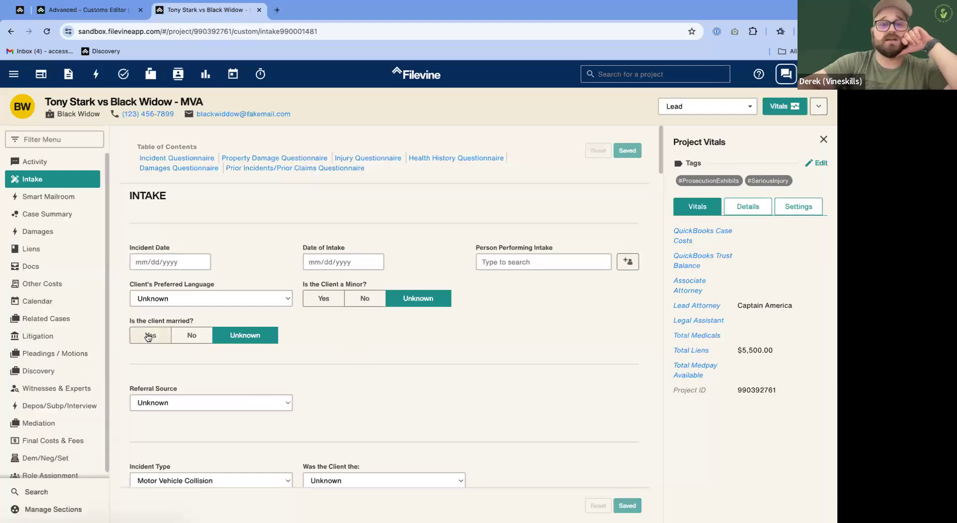
pyautogui.click(148, 338)
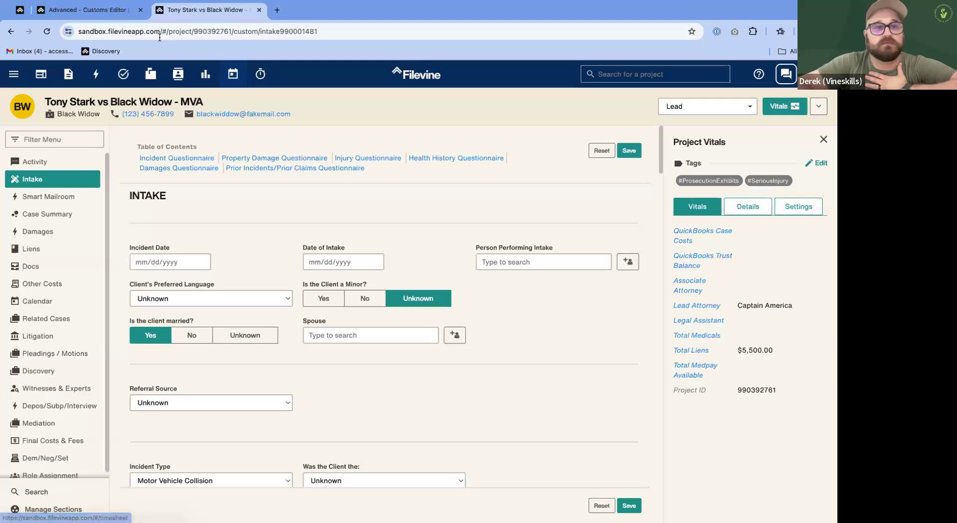
pyautogui.click(107, 18)
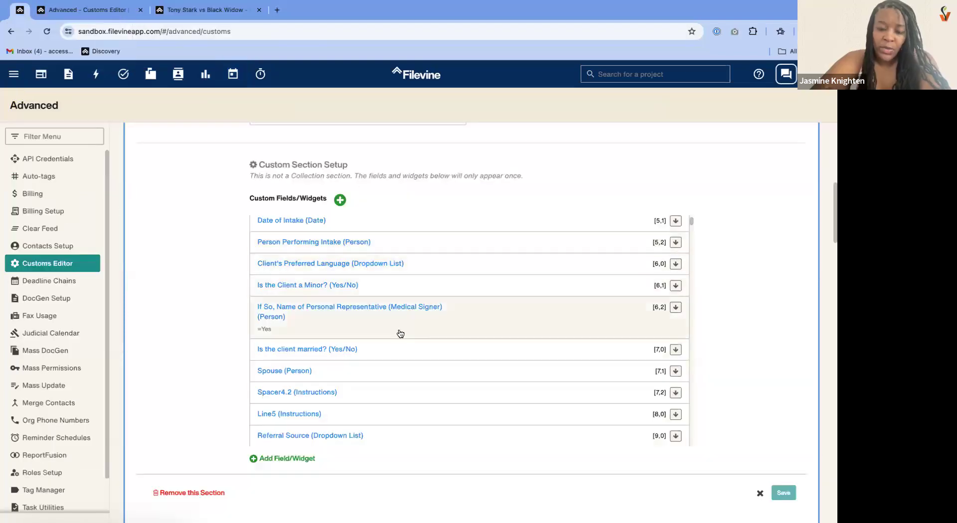
pyautogui.click(223, 13)
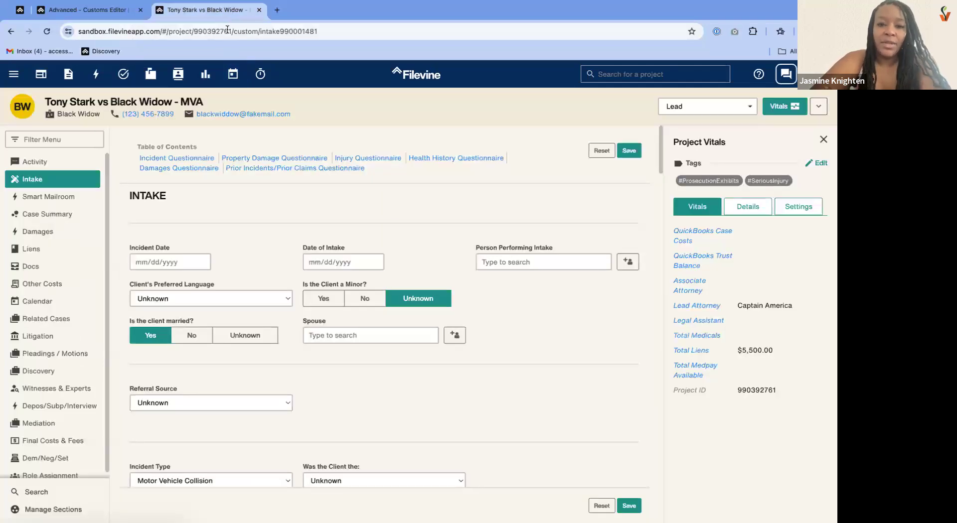
# Set the Spacer4.2 widget's order in row to 6 in the template's Intake section and update the widget.
pyautogui.click(20, 10)
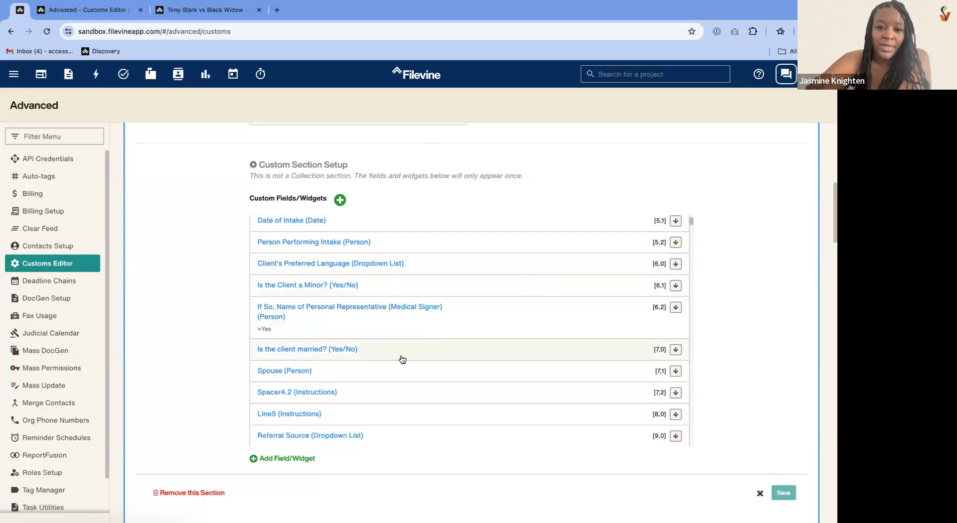
pyautogui.click(298, 372)
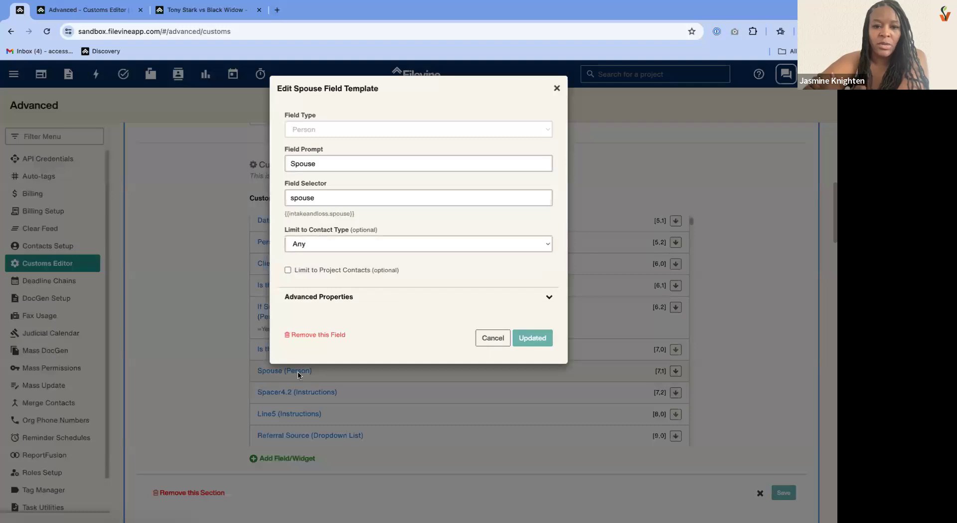
pyautogui.click(495, 339)
pyautogui.click(410, 397)
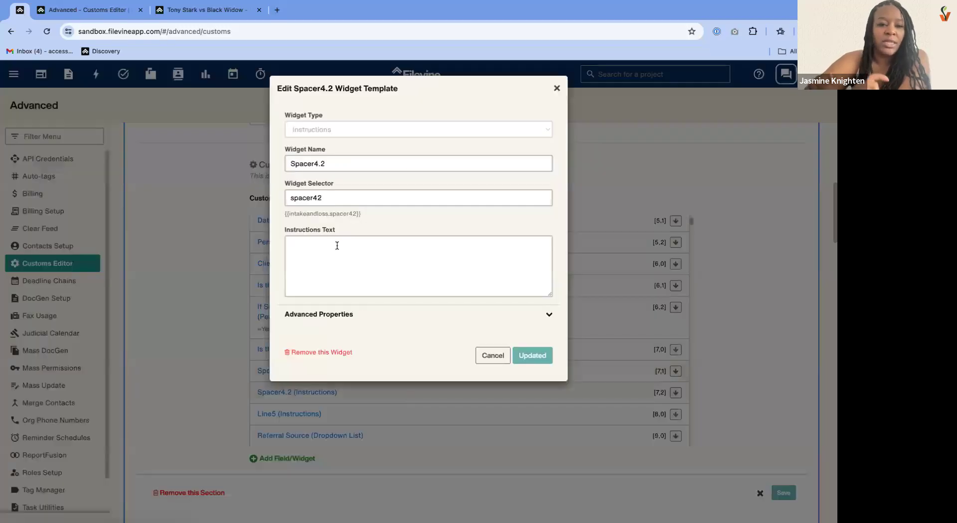
pyautogui.click(341, 315)
pyautogui.doubleClick(369, 348)
pyautogui.write('6')
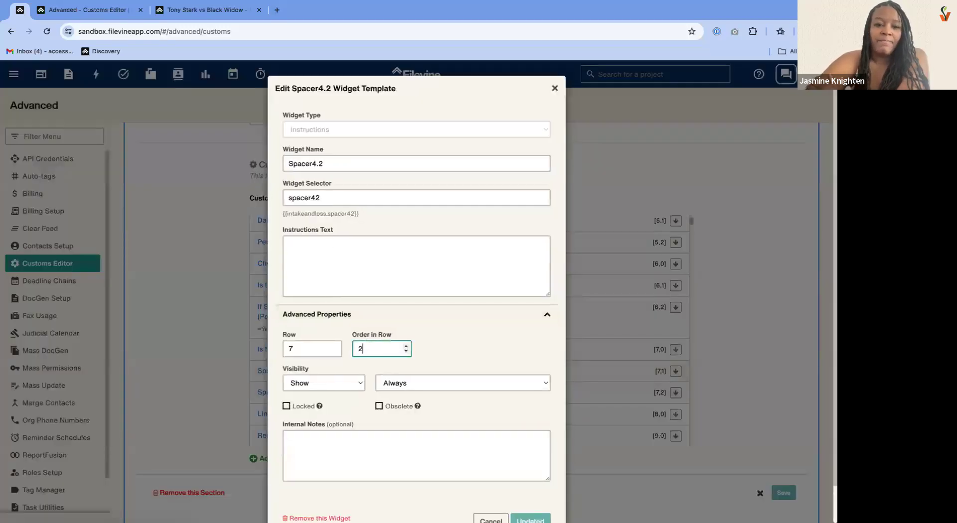
pyautogui.scroll(-1, 487, 480)
pyautogui.click(523, 482)
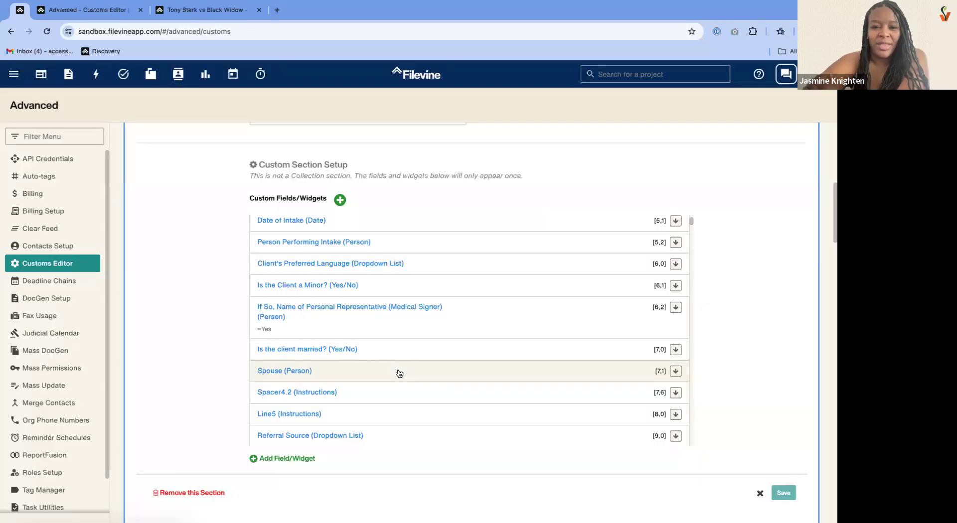
# Set the Spouse field's order in row to 3 in its advanced properties and update the field.
pyautogui.click(397, 372)
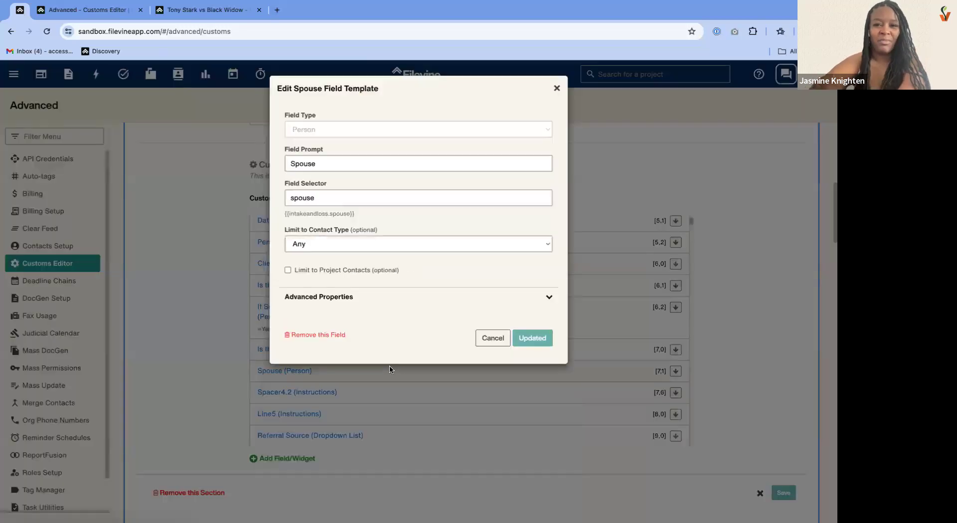
pyautogui.click(342, 301)
pyautogui.click(373, 333)
pyautogui.press('BackSpace')
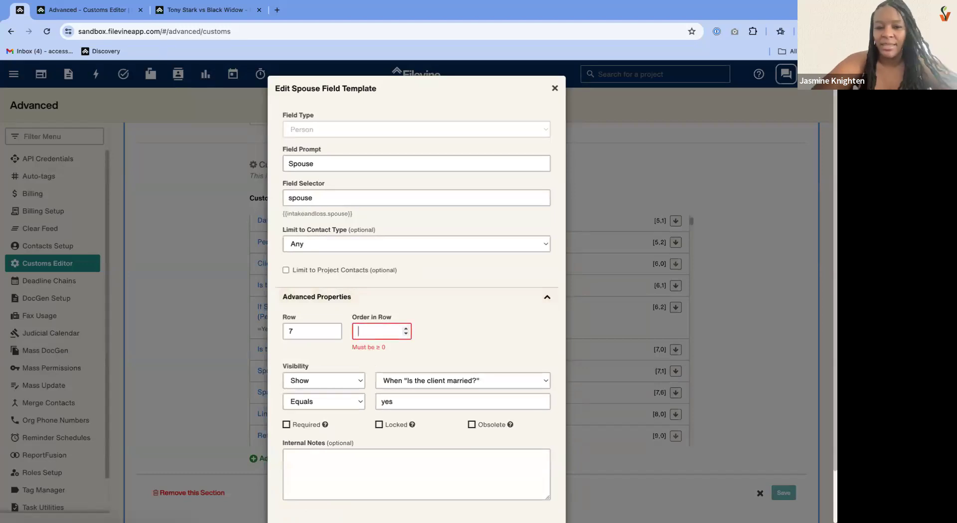
pyautogui.write('3')
pyautogui.scroll(-1, 463, 390)
pyautogui.click(532, 482)
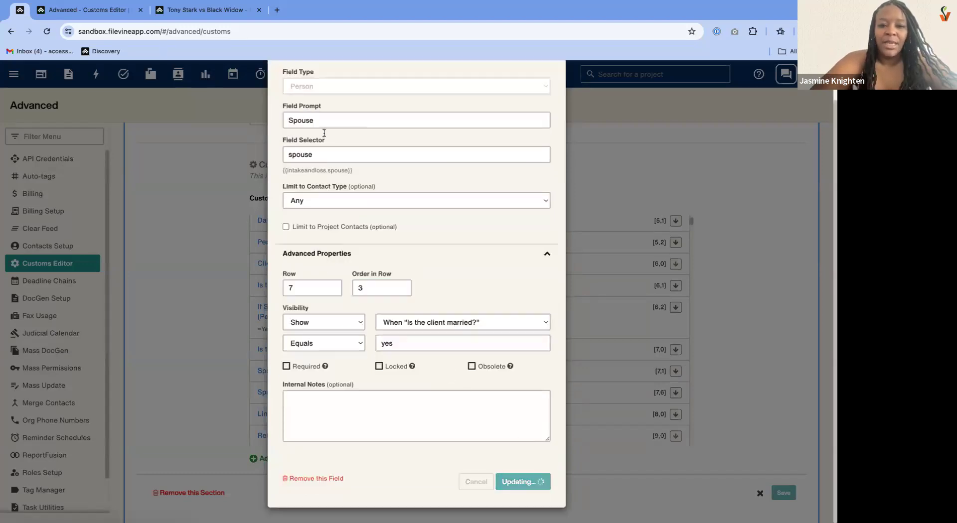
# Reload the project's Intake section to check the Spouse field's placement beside "Is the client married?".
pyautogui.click(205, 14)
pyautogui.press('super+r')
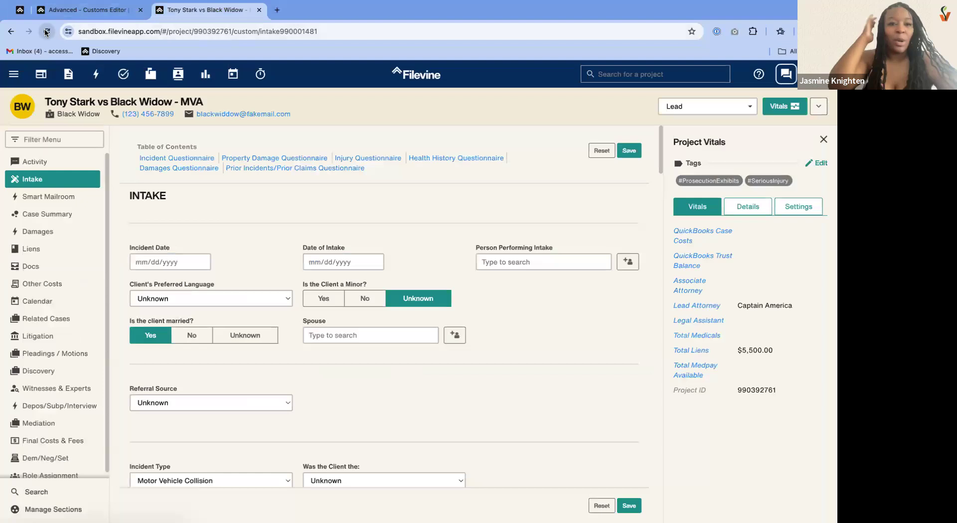
pyautogui.click(458, 196)
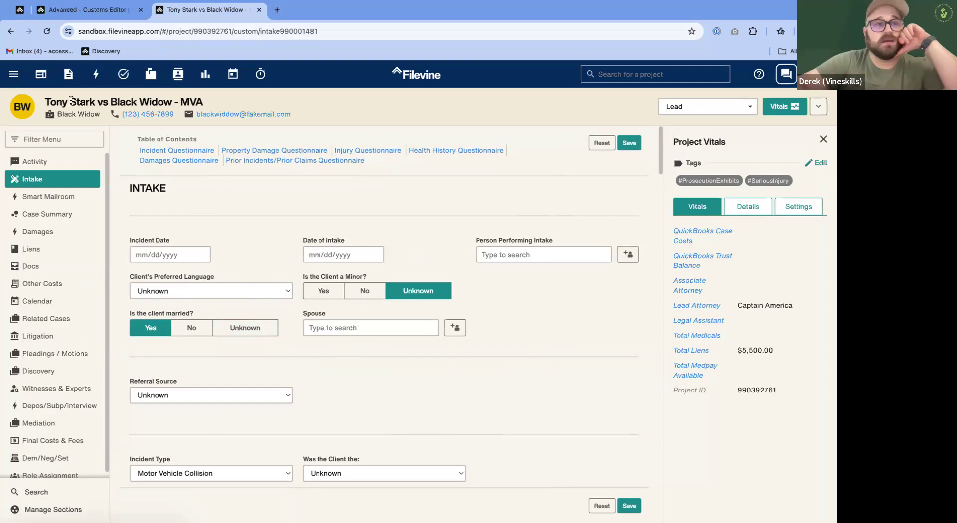
pyautogui.click(20, 10)
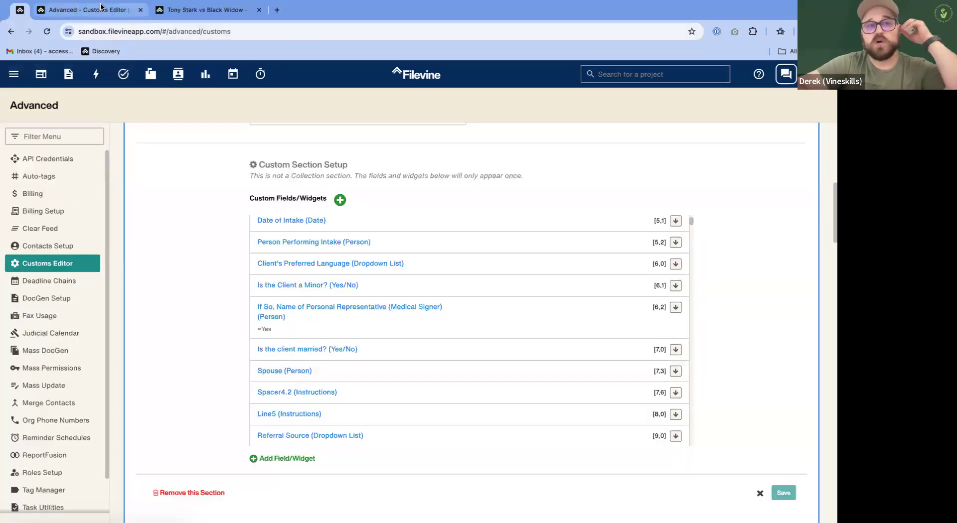
pyautogui.click(101, 10)
pyautogui.click(198, 13)
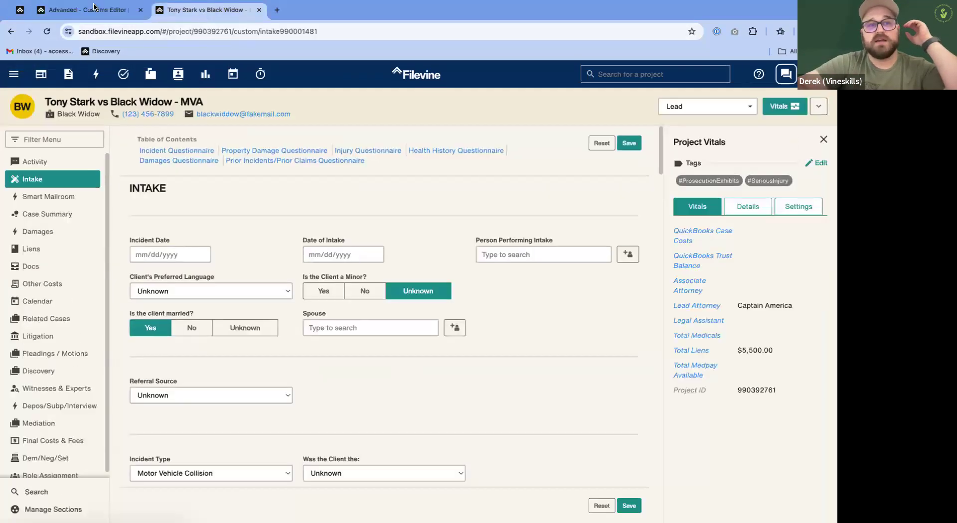
# Set the Spacer4.2 widget's order in row to 4 in the template's Intake section and update the widget.
pyautogui.click(20, 10)
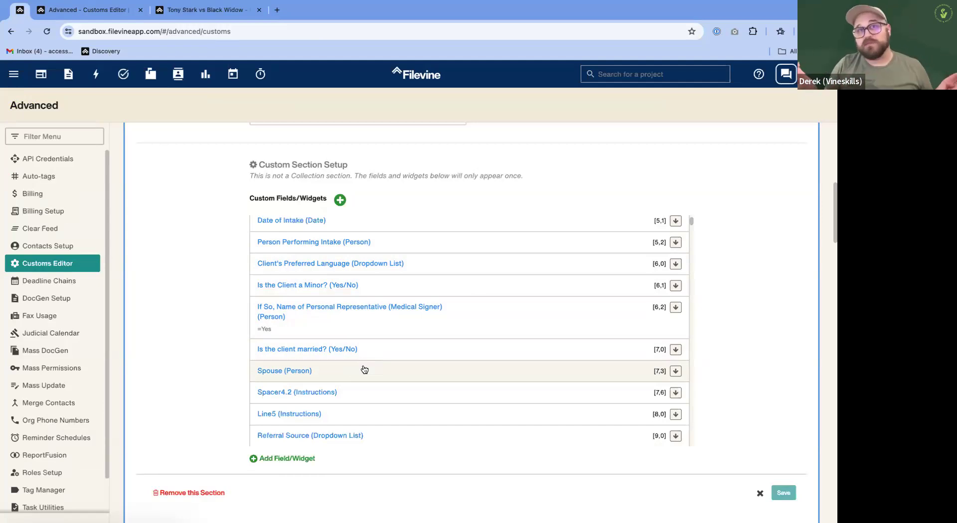
pyautogui.click(350, 392)
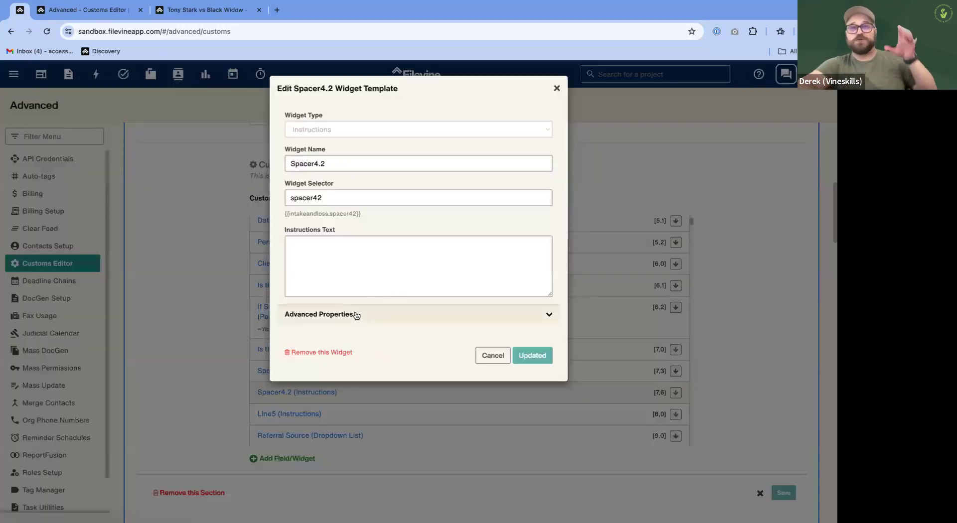
pyautogui.click(373, 315)
pyautogui.click(408, 349)
pyautogui.press('BackSpace')
pyautogui.write('4')
pyautogui.scroll(-2, 498, 376)
pyautogui.click(541, 483)
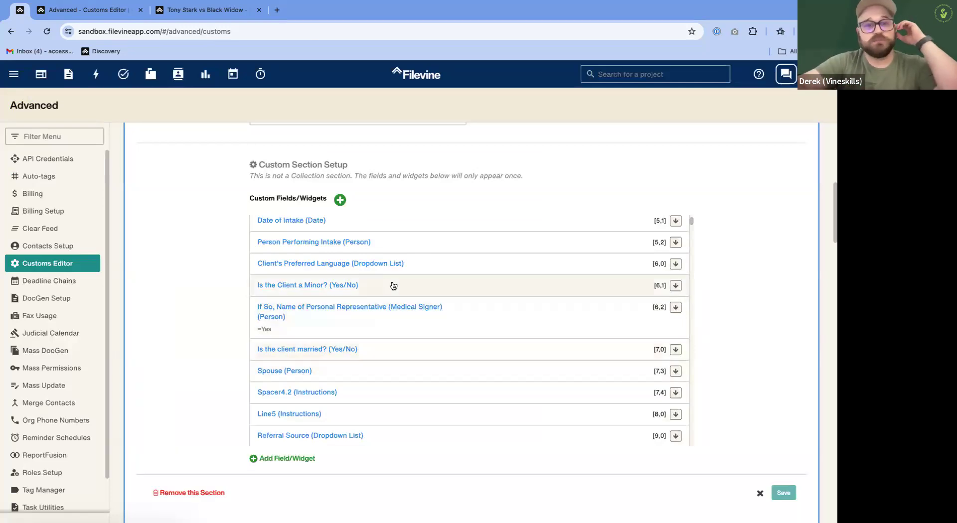
# Return to the project's Intake section and reload the page, discarding the unsaved answers.
pyautogui.click(208, 18)
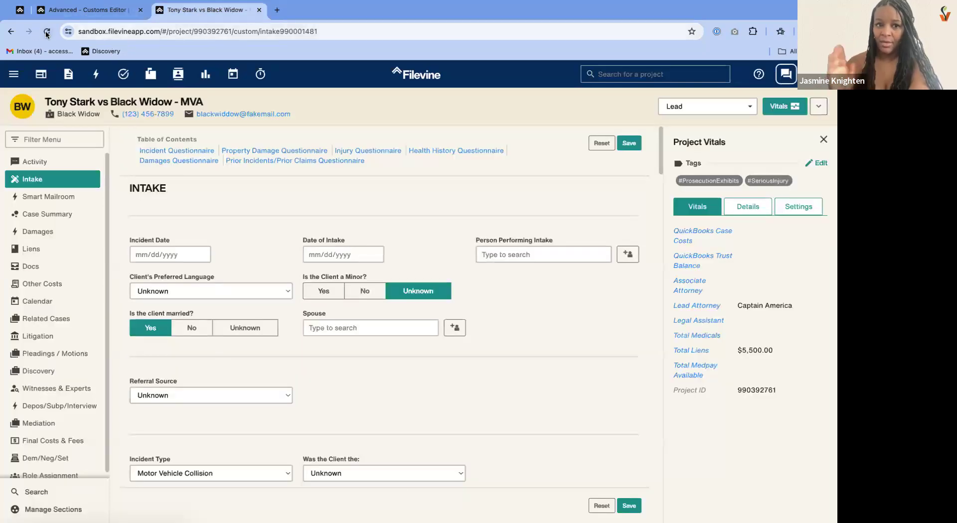
pyautogui.click(43, 10)
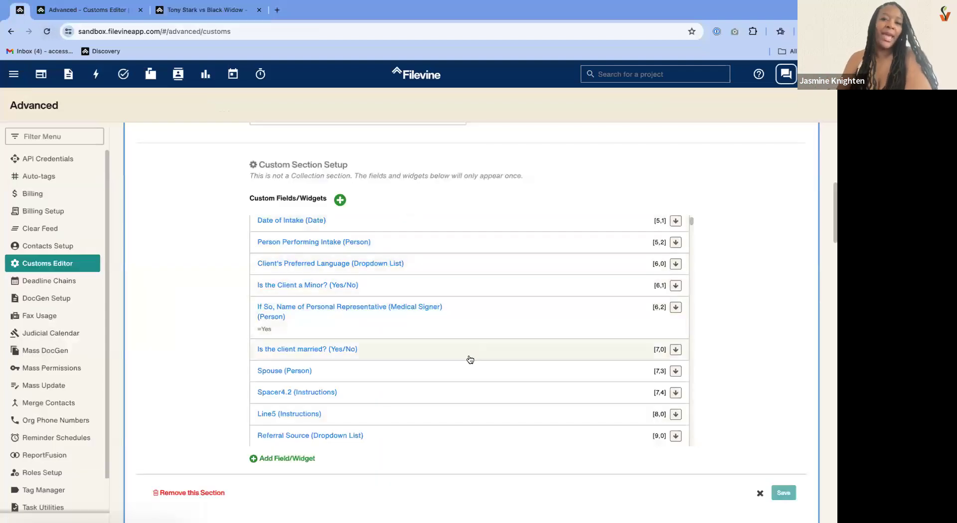
pyautogui.click(227, 15)
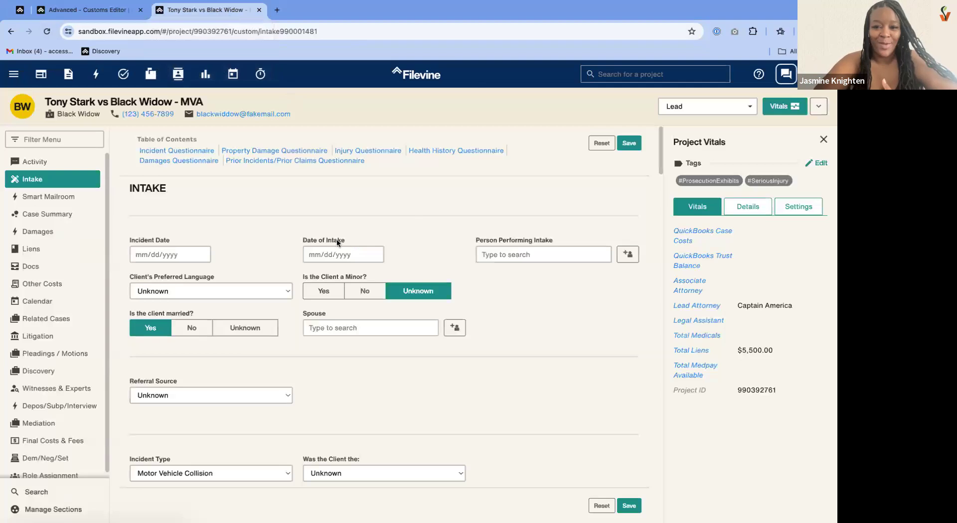
pyautogui.click(47, 32)
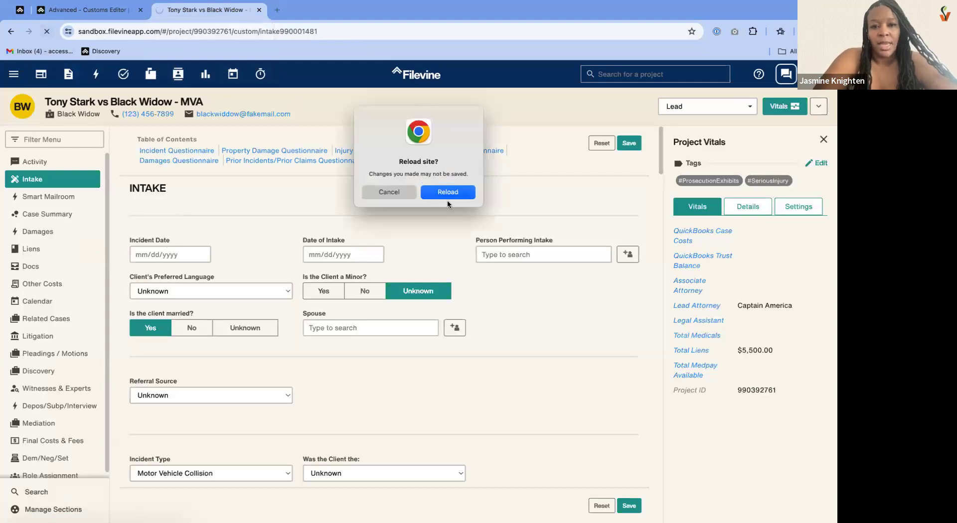
pyautogui.click(446, 195)
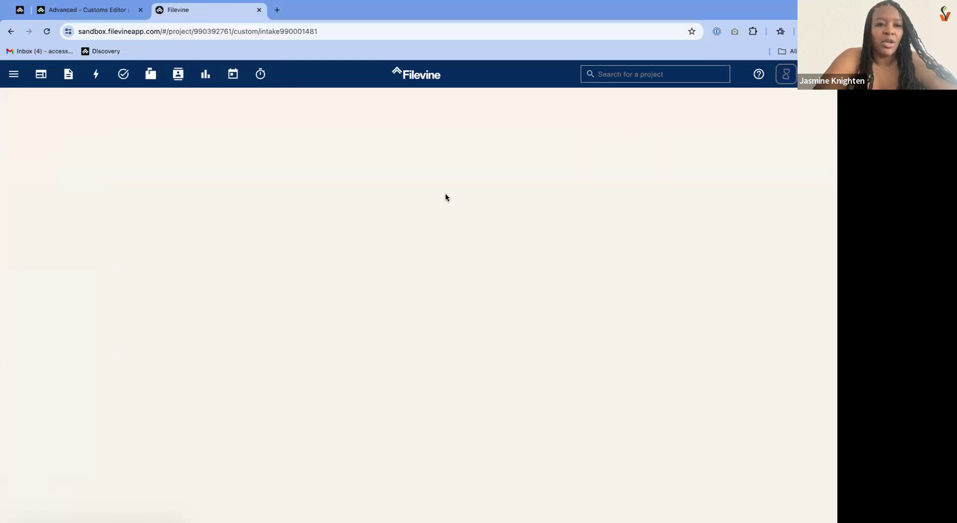
# Preview the template's Intake section in the Customs Editor and examine how its fields are laid out.
pyautogui.click(20, 11)
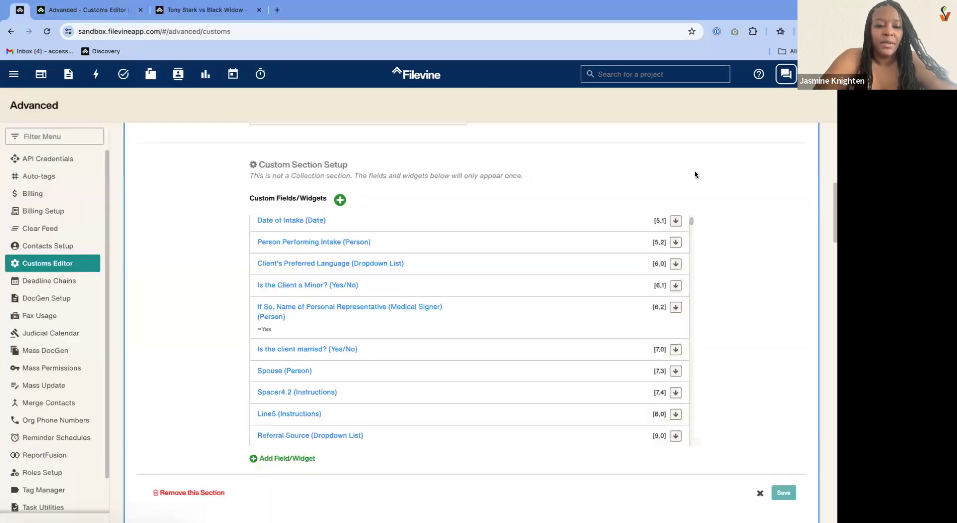
pyautogui.scroll(8, 701, 167)
pyautogui.click(773, 326)
pyautogui.scroll(-1, 648, 356)
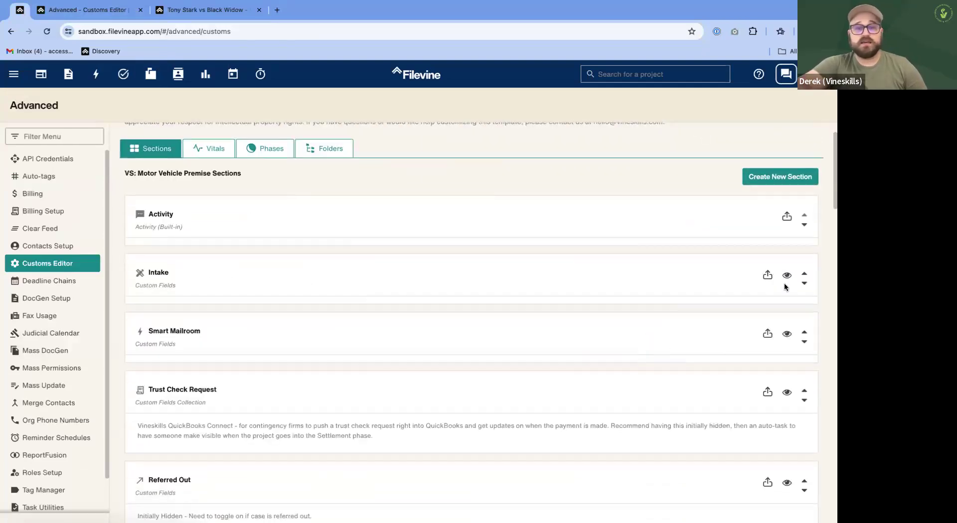
pyautogui.click(786, 278)
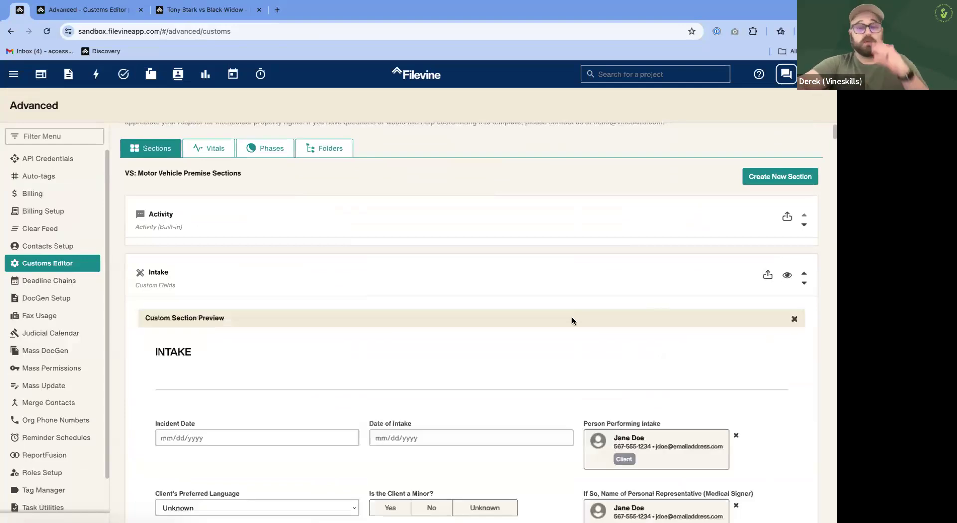
pyautogui.scroll(-2, 572, 316)
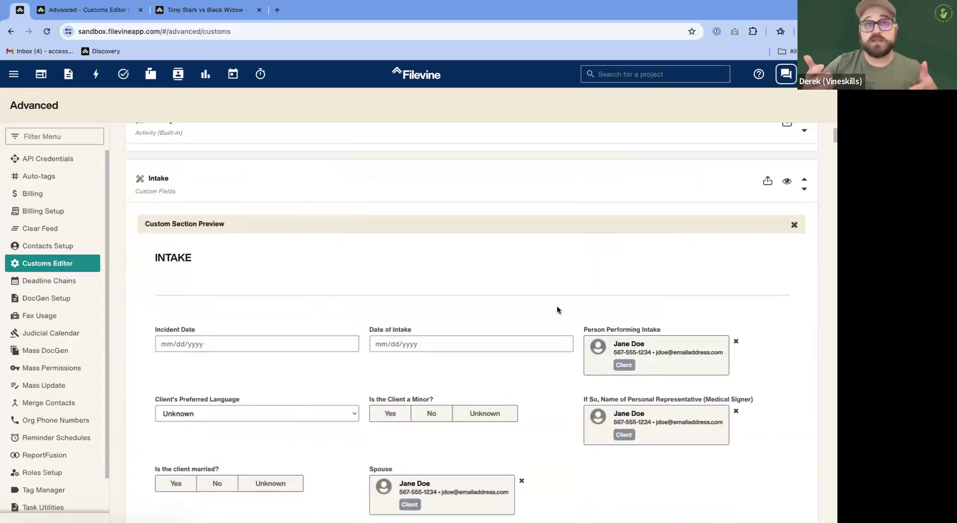
pyautogui.scroll(-4, 546, 313)
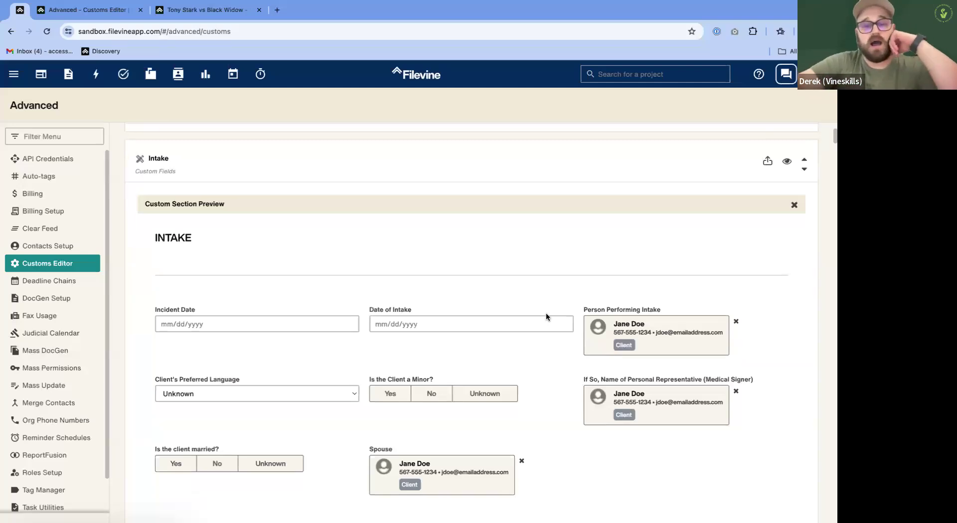
pyautogui.scroll(5, 543, 268)
pyautogui.scroll(-4, 340, 380)
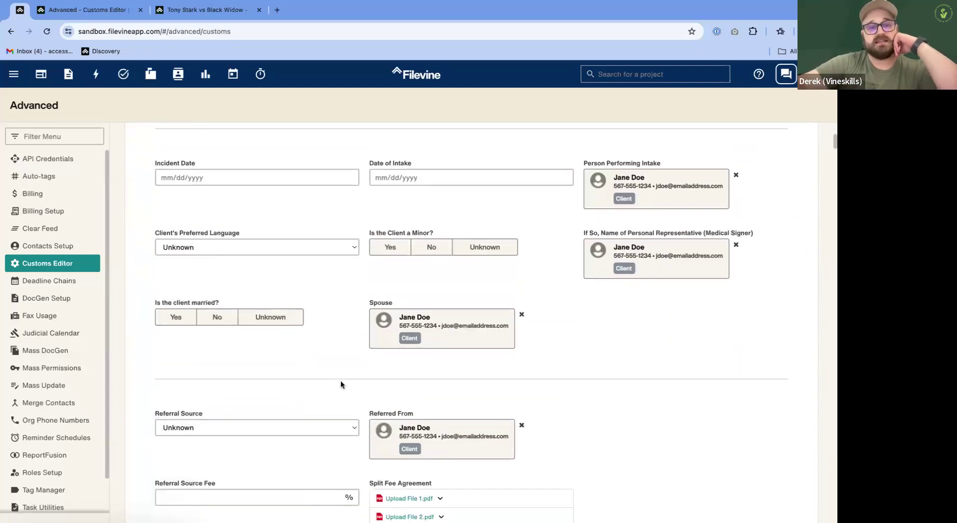
pyautogui.scroll(4, 340, 381)
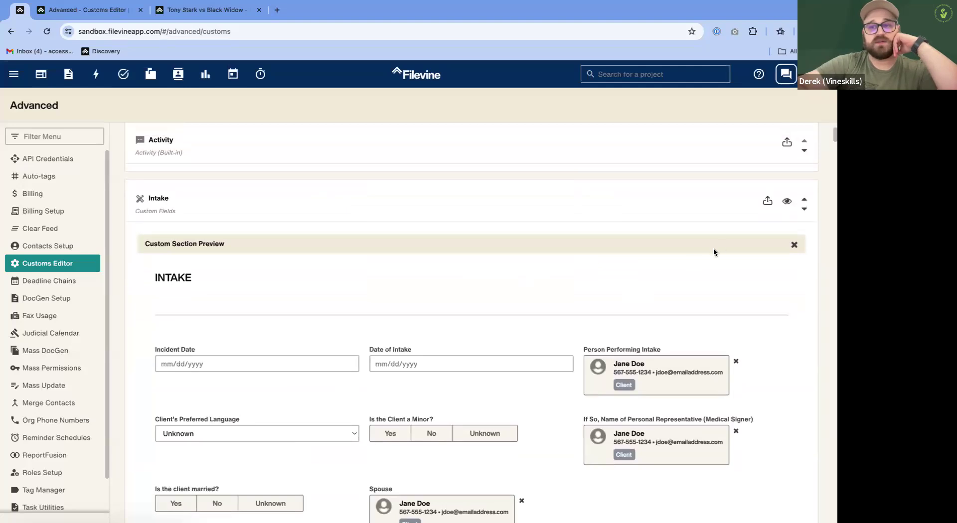
# Close the Intake section preview and go back to editing the section's custom fields and widgets.
pyautogui.click(794, 245)
pyautogui.scroll(-4, 597, 246)
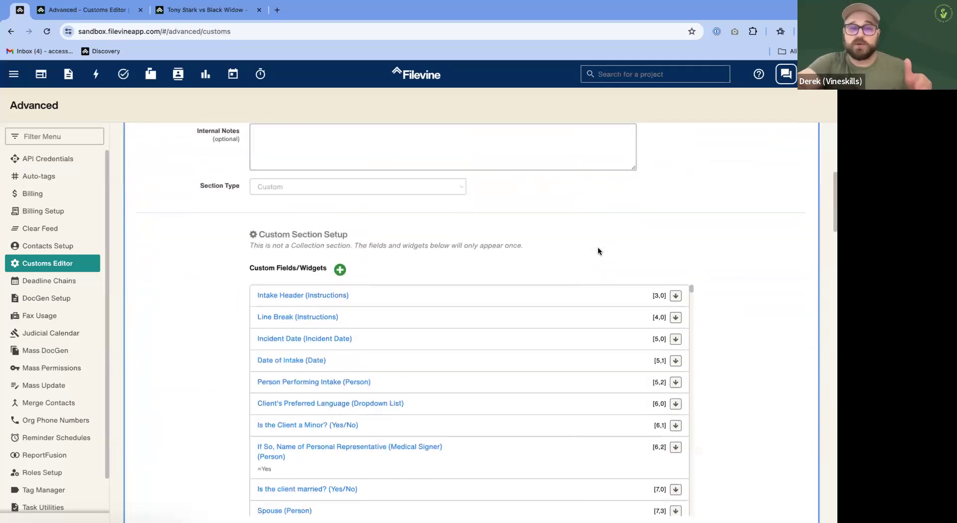
pyautogui.scroll(-3, 424, 390)
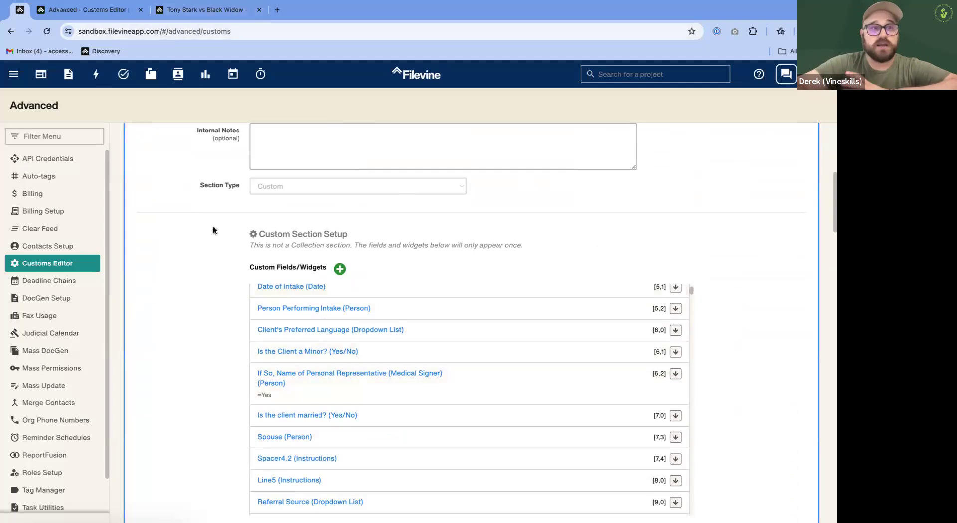
# Refresh the project's Intake section, answer Yes to "Is the client married?" and select the Spouse field to check it.
pyautogui.click(223, 11)
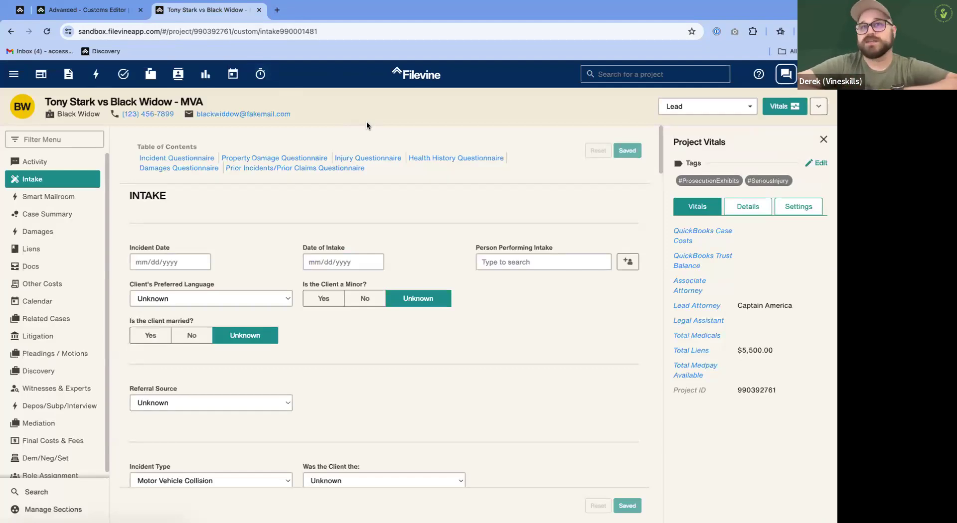
pyautogui.hotkey('ctrl', 'shift', 'Tab')
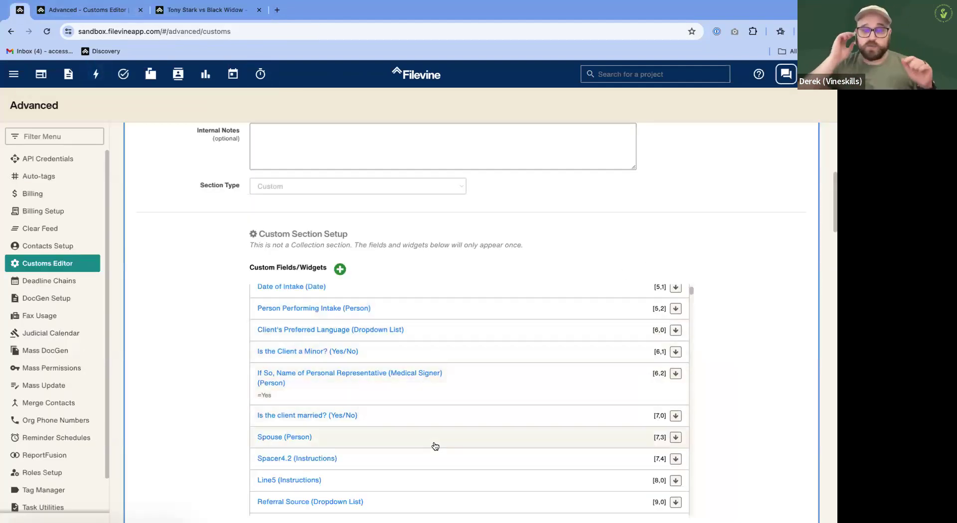
pyautogui.click(210, 10)
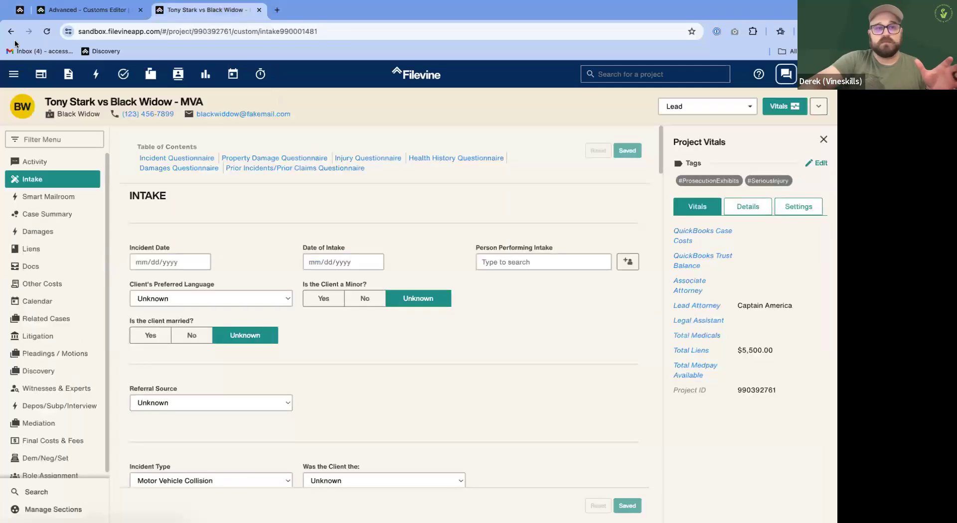
pyautogui.click(48, 32)
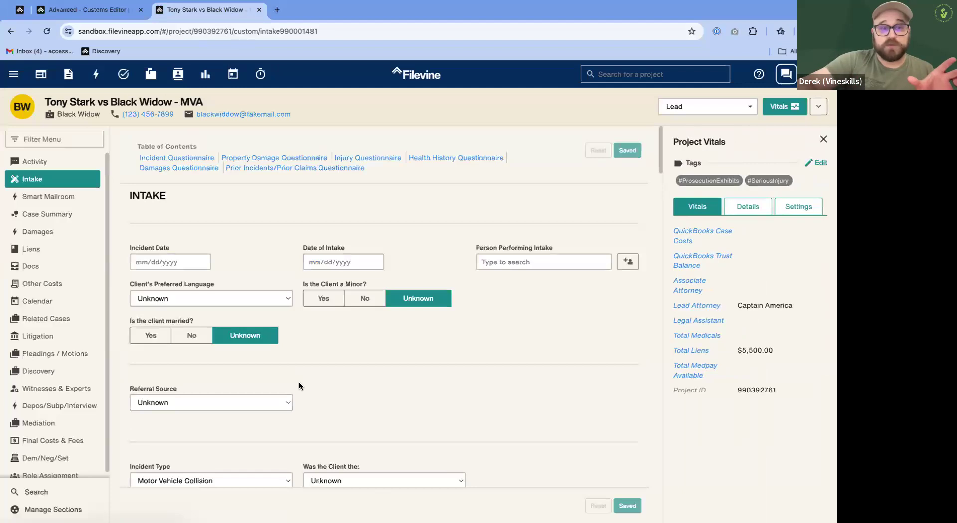
pyautogui.click(153, 343)
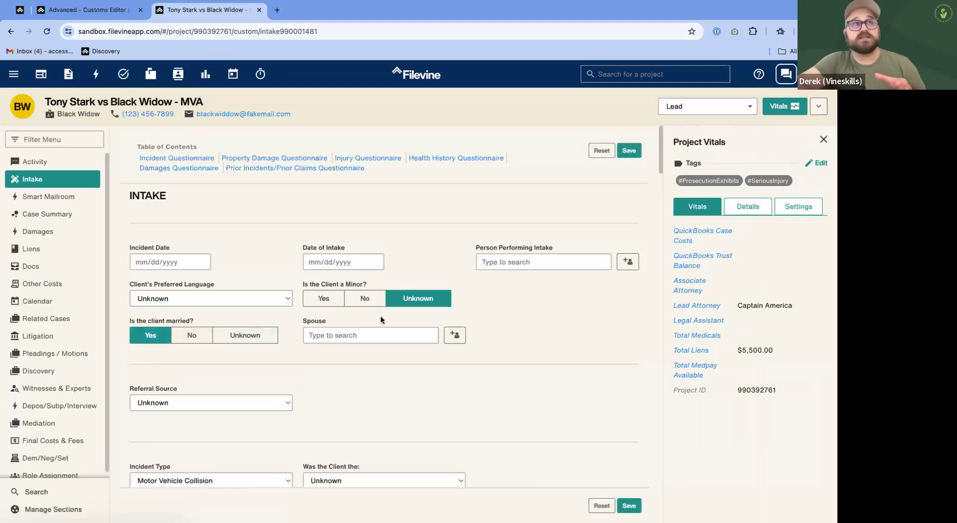
pyautogui.click(363, 343)
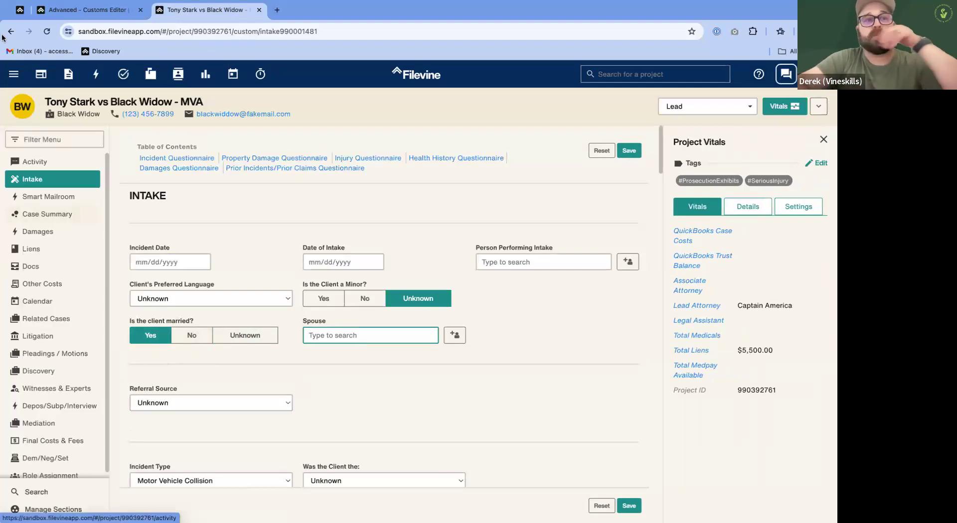
# Remove the "Is the client married?" field from the template's Intake section and confirm the removal.
pyautogui.click(29, 15)
pyautogui.scroll(3, 476, 353)
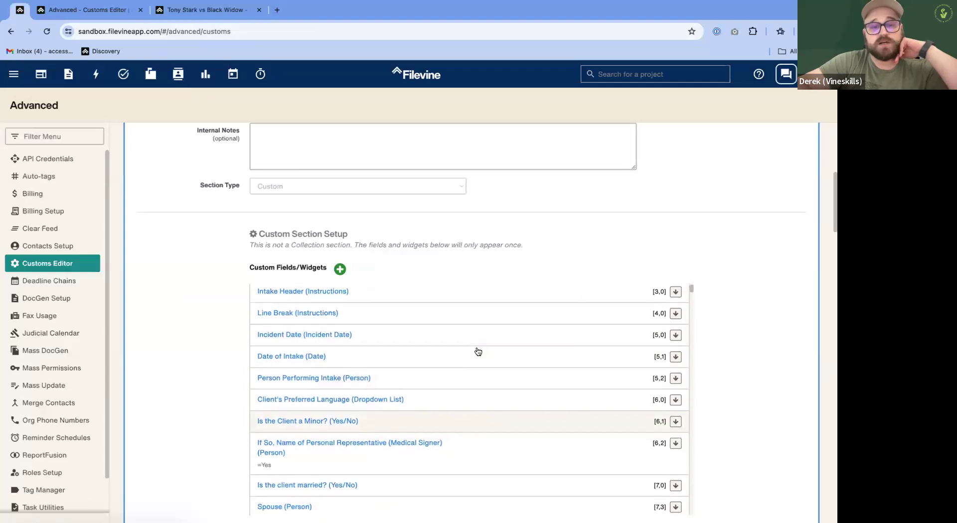
pyautogui.scroll(-2, 704, 349)
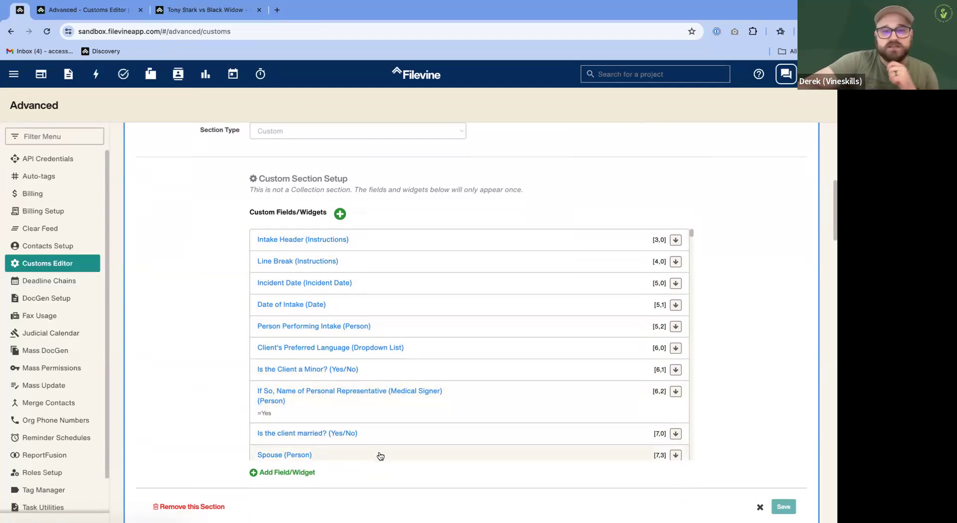
pyautogui.click(385, 438)
pyautogui.click(334, 280)
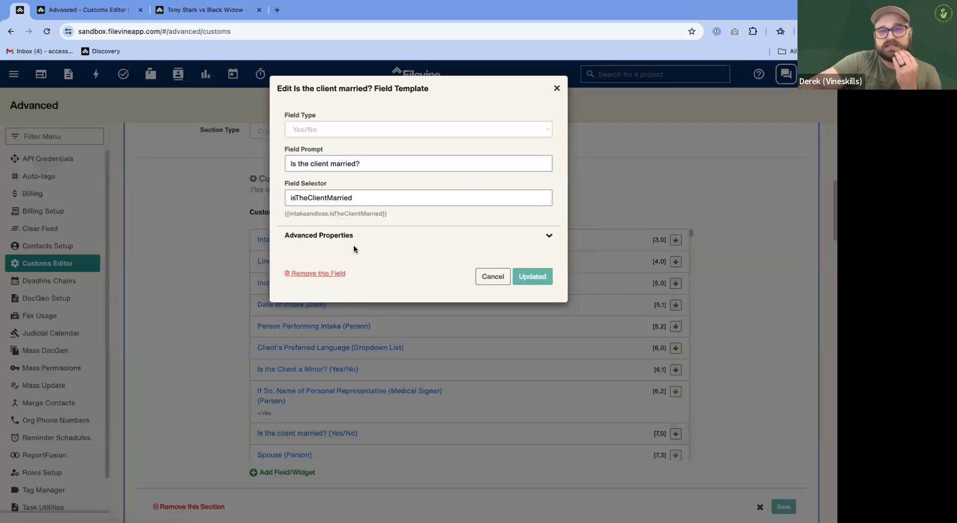
pyautogui.click(429, 179)
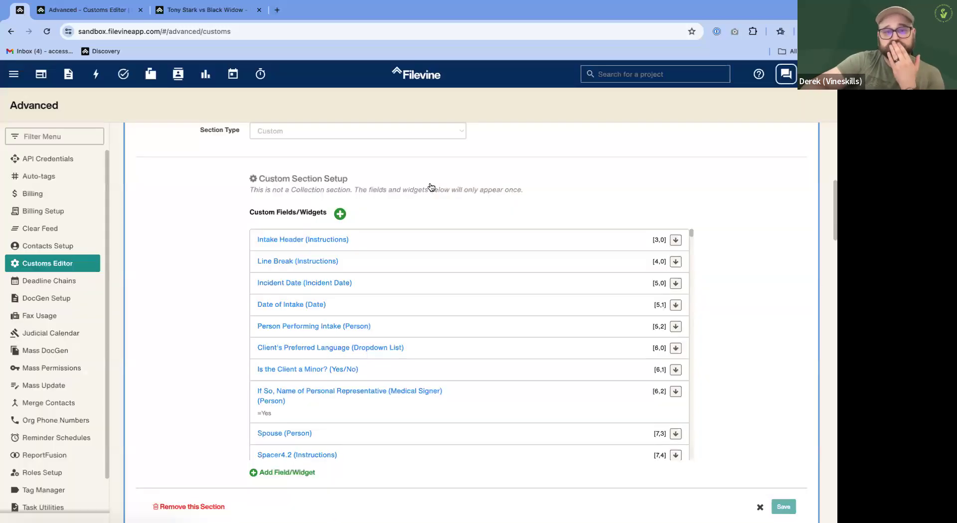
# Check the Spouse field's visibility setting in its advanced properties, then close the field without changes.
pyautogui.scroll(-2, 410, 421)
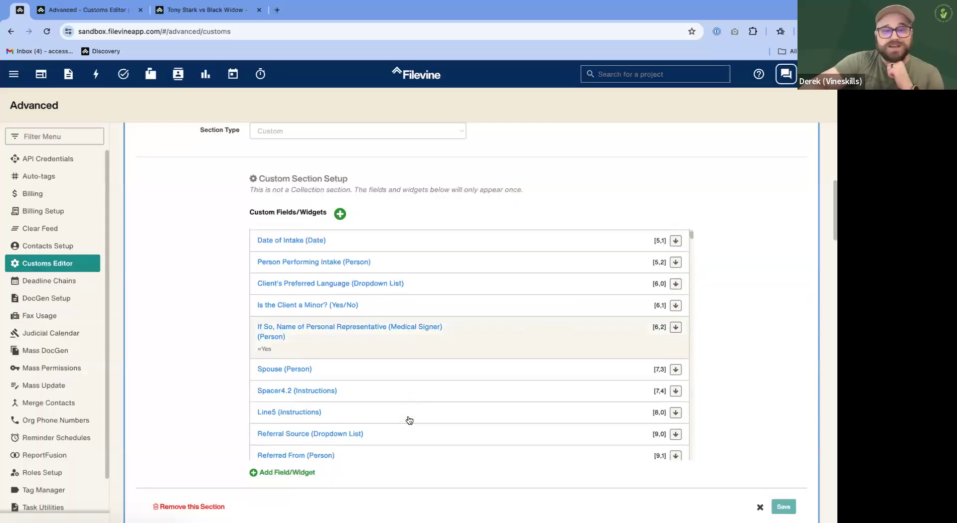
pyautogui.click(369, 372)
pyautogui.click(363, 298)
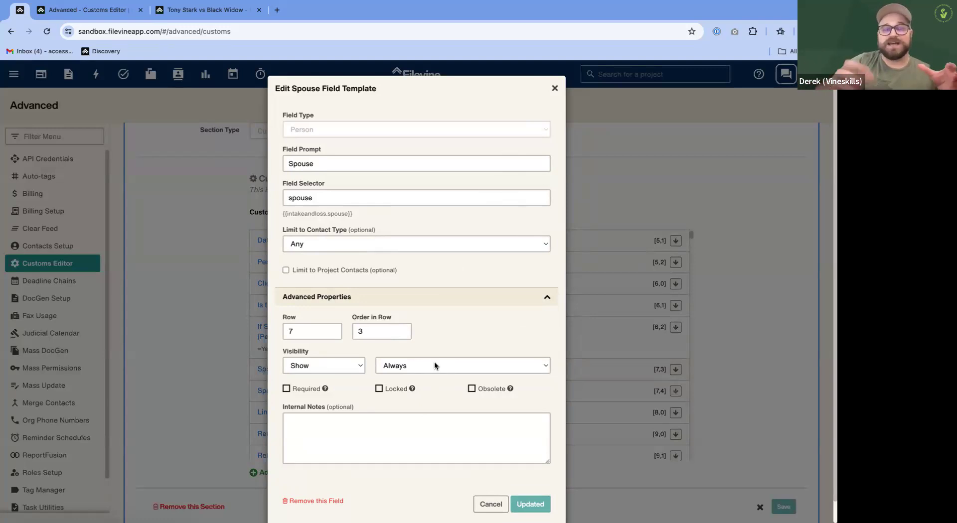
pyautogui.click(555, 88)
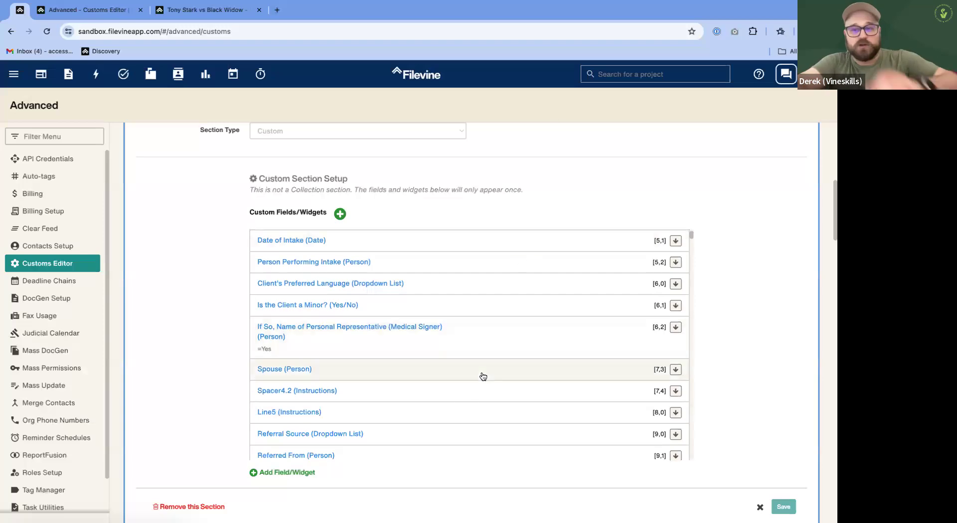
# Start a new Yes/No field for the template's Intake section with the prompt "Is the client married?".
pyautogui.click(314, 473)
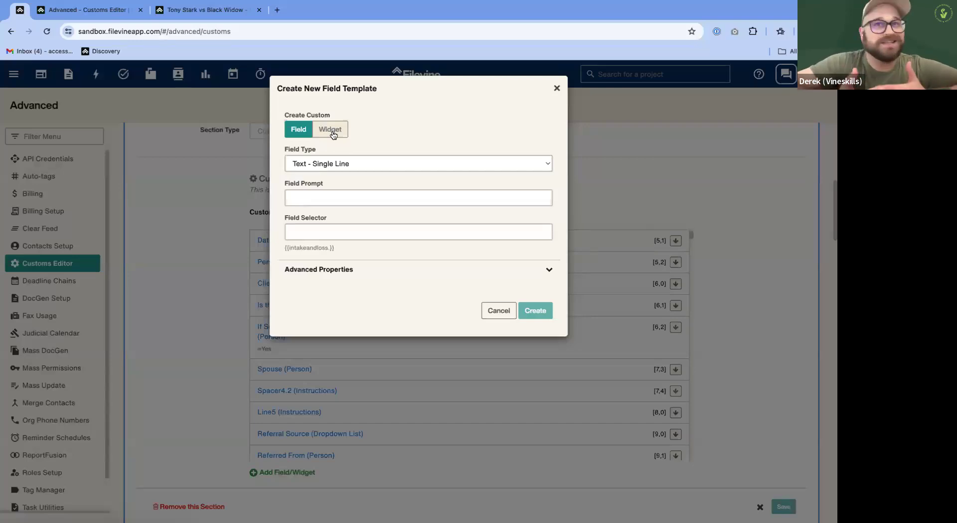
pyautogui.click(335, 164)
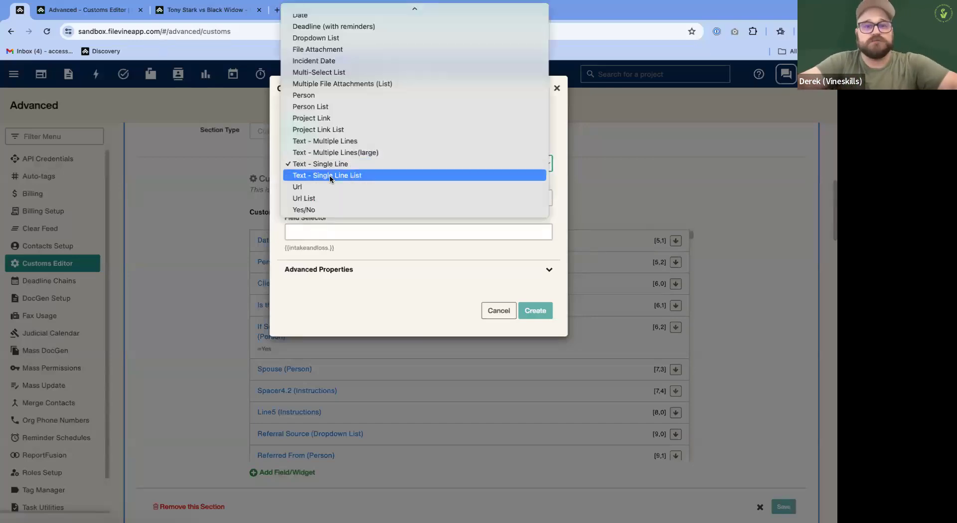
pyautogui.click(315, 206)
pyautogui.click(319, 194)
pyautogui.write('I')
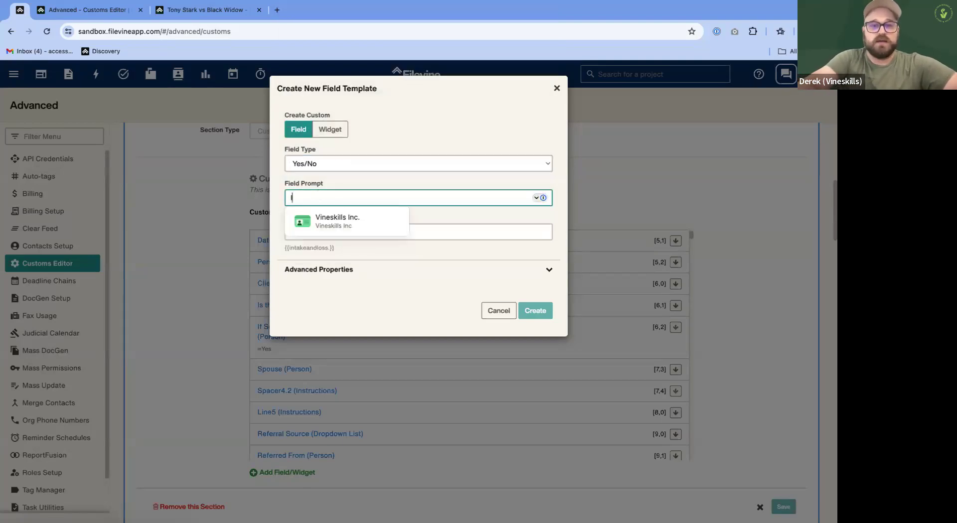
pyautogui.write('s the client m')
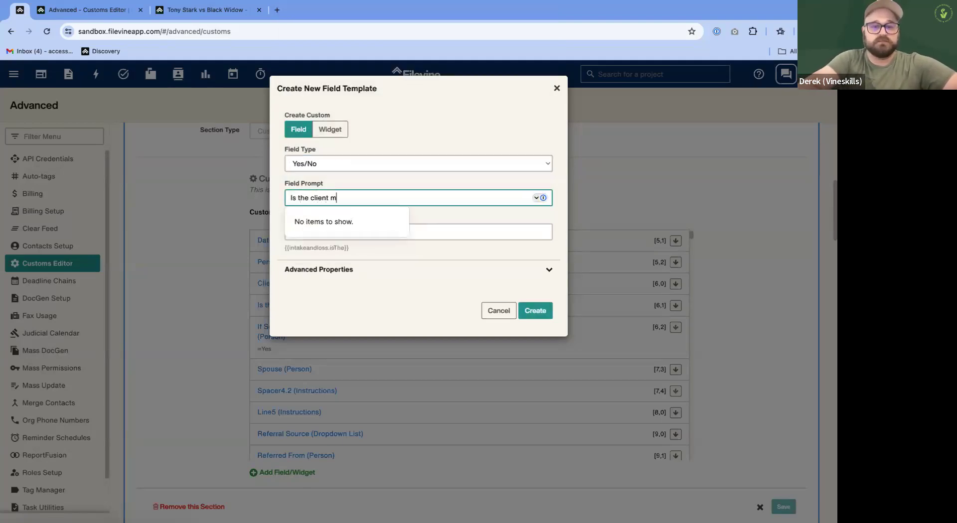
pyautogui.write('arried?')
# Place the new marital status field in row 7 through its advanced properties and create it.
pyautogui.click(337, 273)
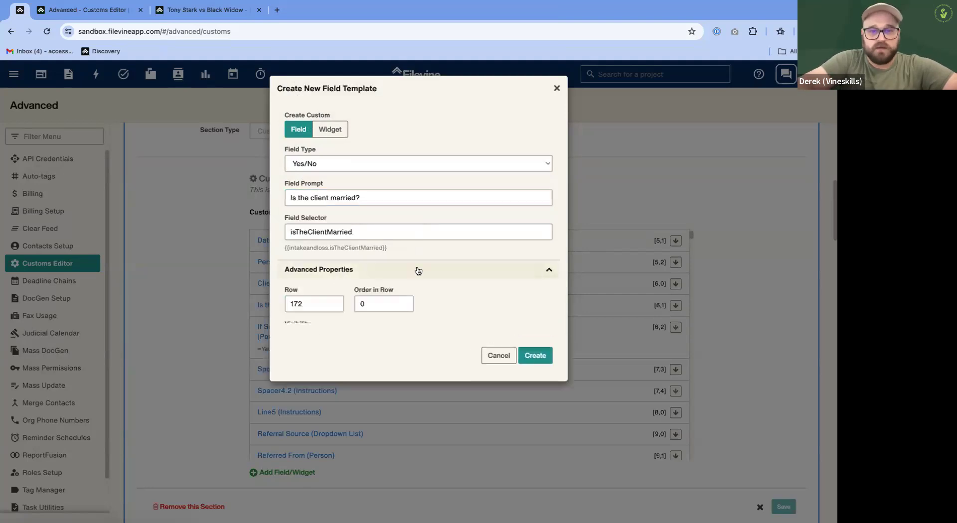
pyautogui.click(305, 306)
pyautogui.press('BackSpace')
pyautogui.press('BackSpace')
pyautogui.press('BackSpace')
pyautogui.write('7')
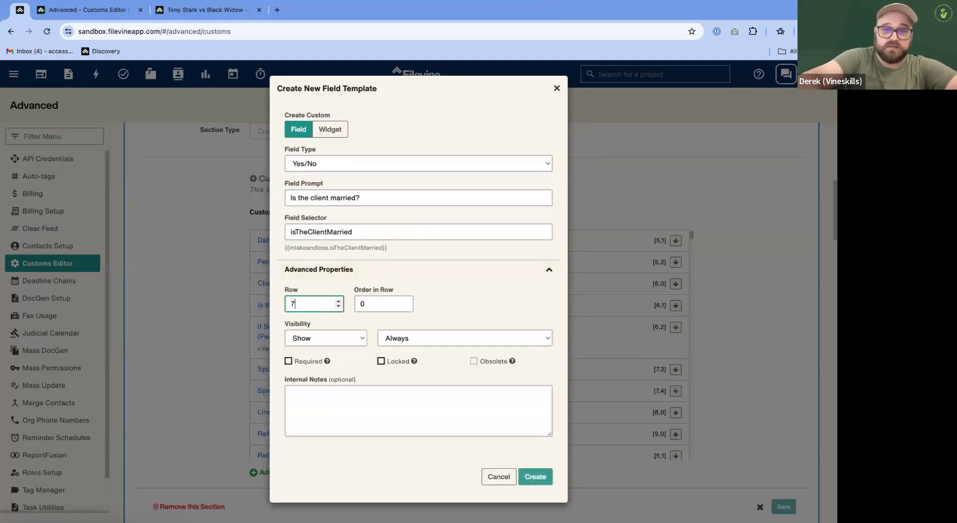
pyautogui.click(534, 477)
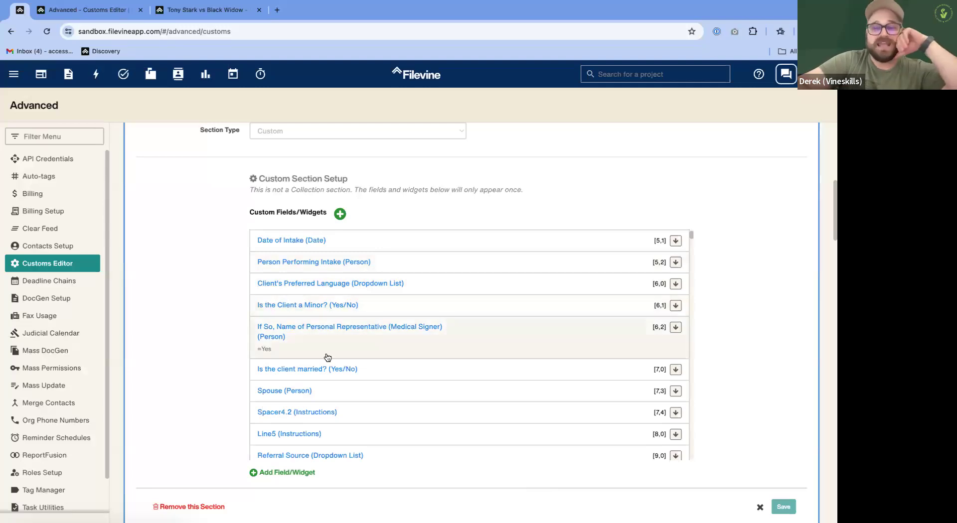
# Set the Spouse field's visibility to show when "Is the client married?" equals "yes".
pyautogui.scroll(-20, 327, 358)
pyautogui.scroll(-20, 327, 358)
pyautogui.scroll(10, 327, 349)
pyautogui.scroll(20, 328, 354)
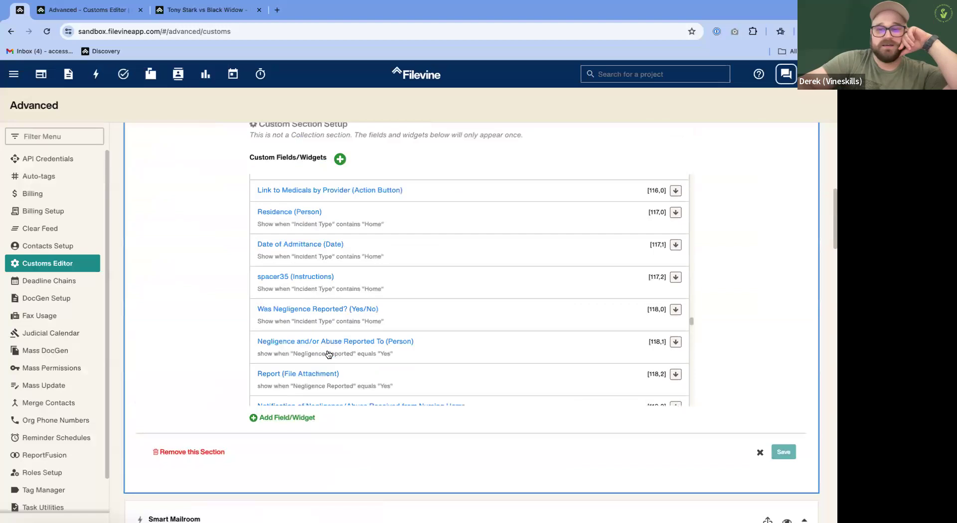
pyautogui.scroll(15, 328, 355)
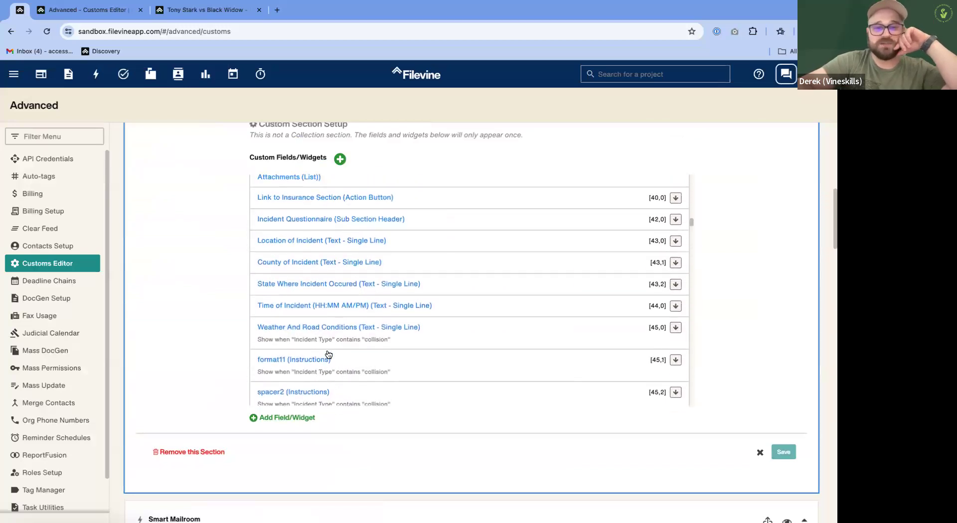
pyautogui.scroll(10, 328, 354)
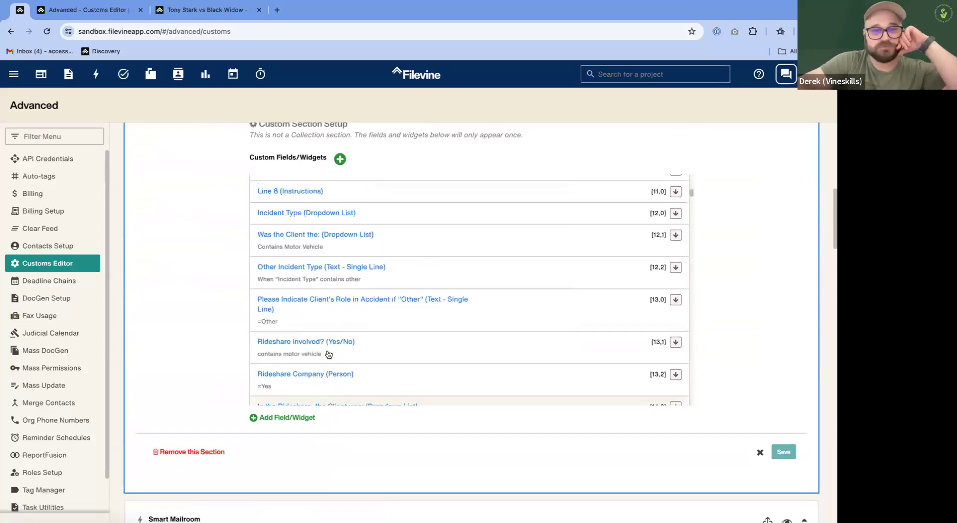
pyautogui.scroll(1, 328, 355)
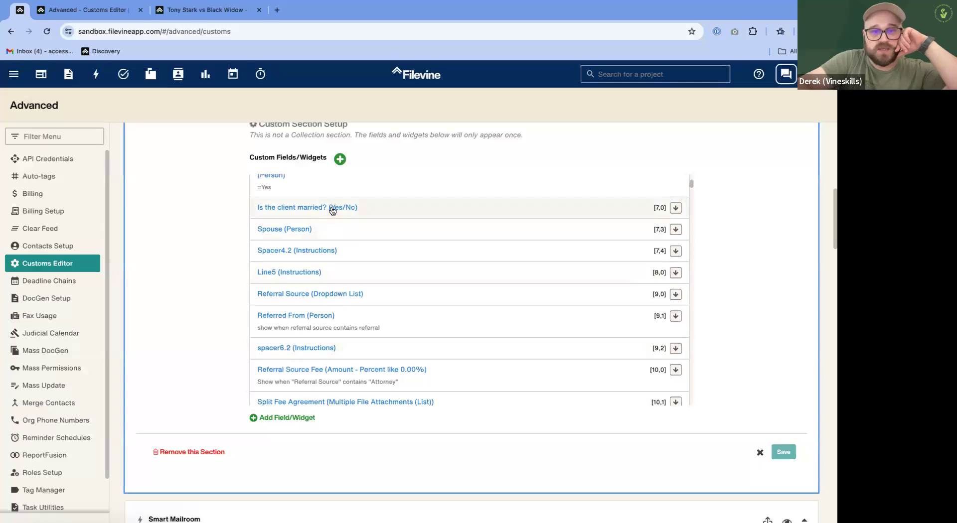
pyautogui.click(338, 238)
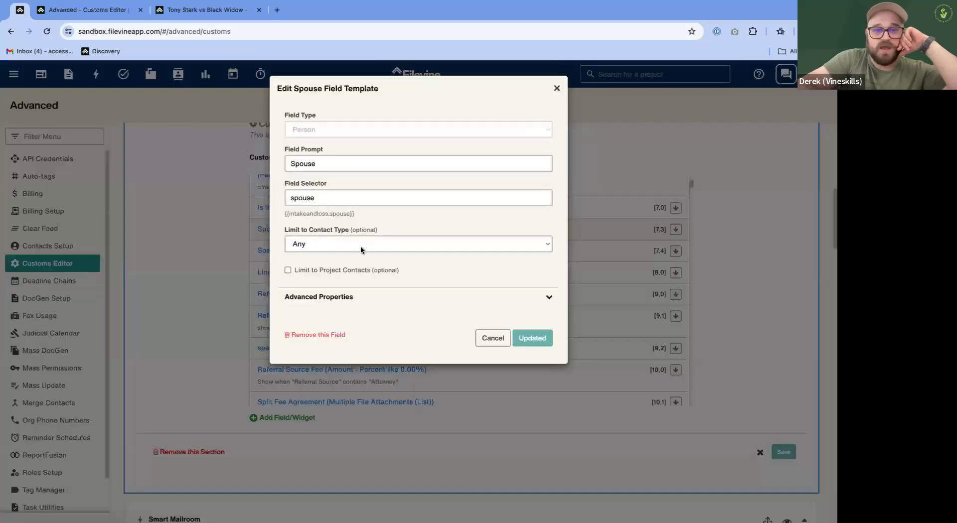
pyautogui.click(375, 298)
pyautogui.click(397, 366)
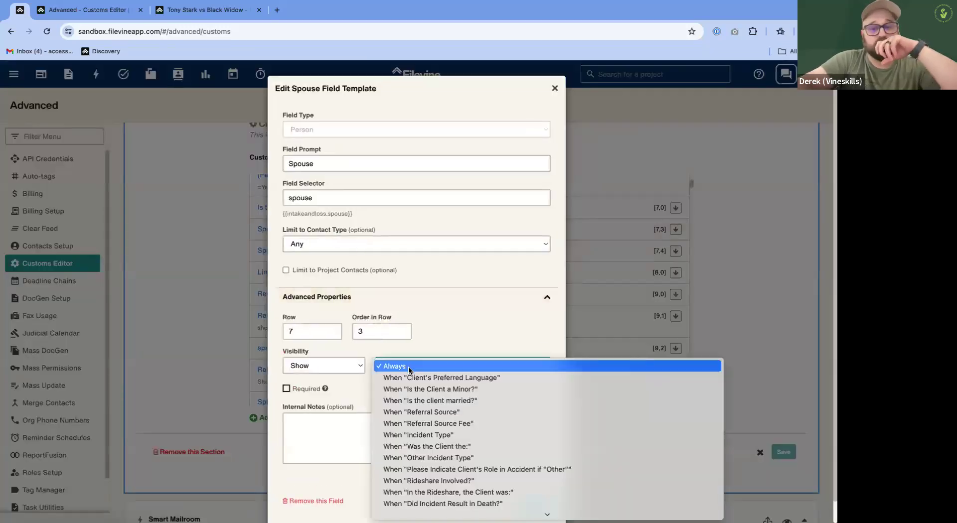
pyautogui.click(406, 400)
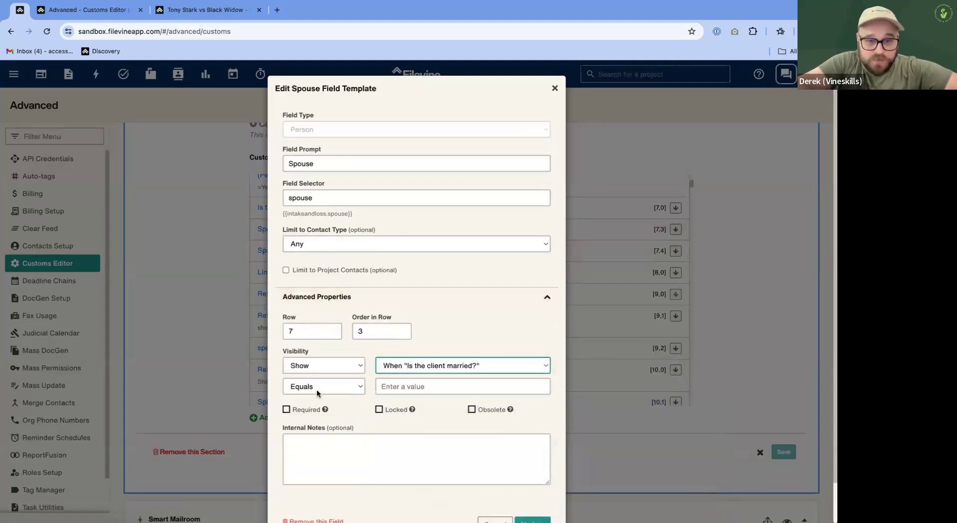
pyautogui.click(319, 392)
pyautogui.click(314, 388)
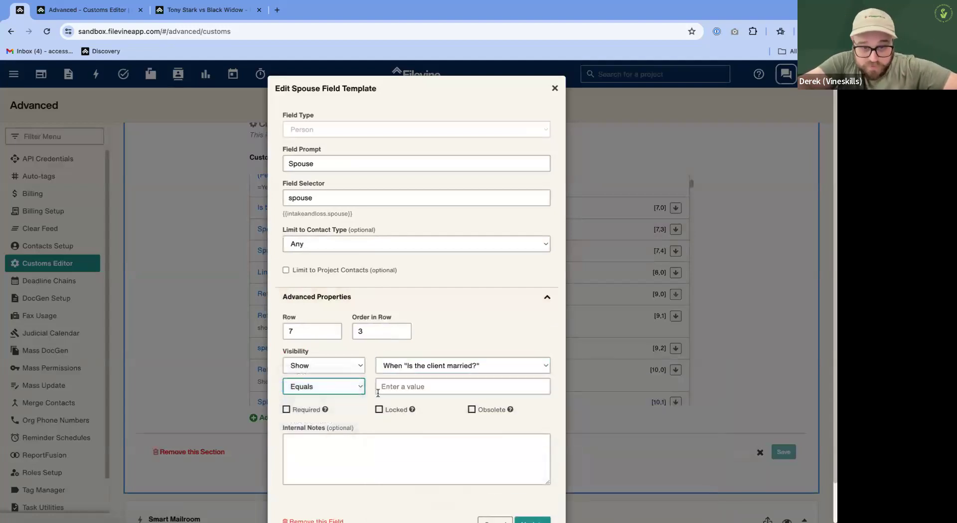
pyautogui.click(399, 393)
pyautogui.write('yes')
# Add the internal note 'Show when "is the client married?" = "yes"' to the Spouse field and update the field.
pyautogui.click(370, 438)
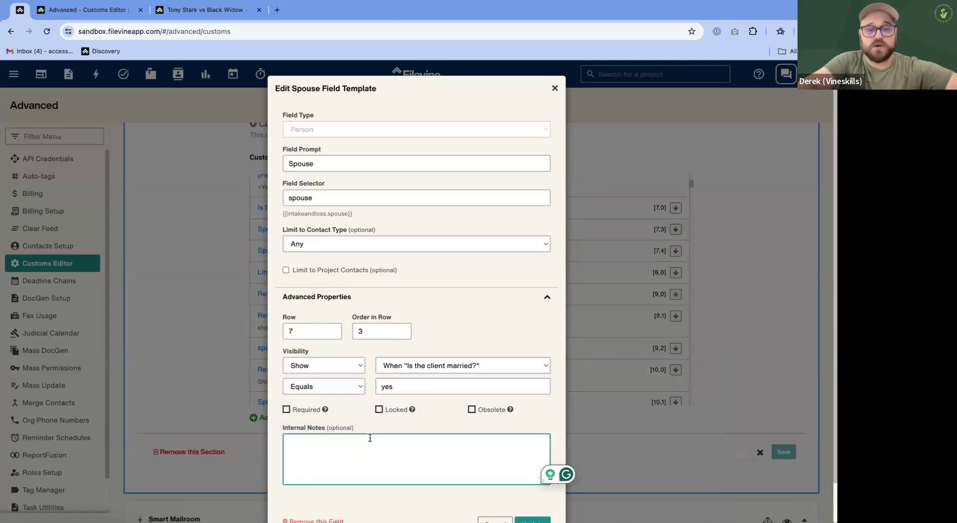
pyautogui.write('Show')
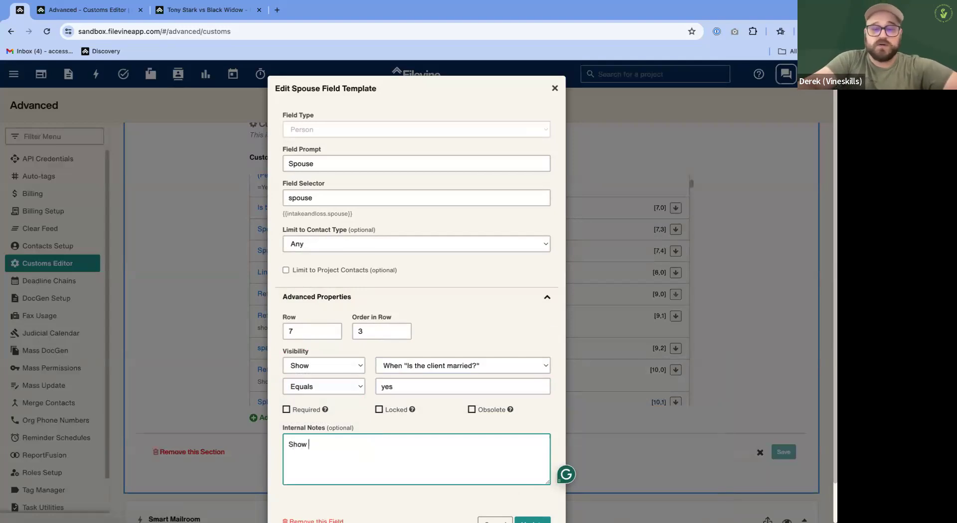
pyautogui.write(' when "is')
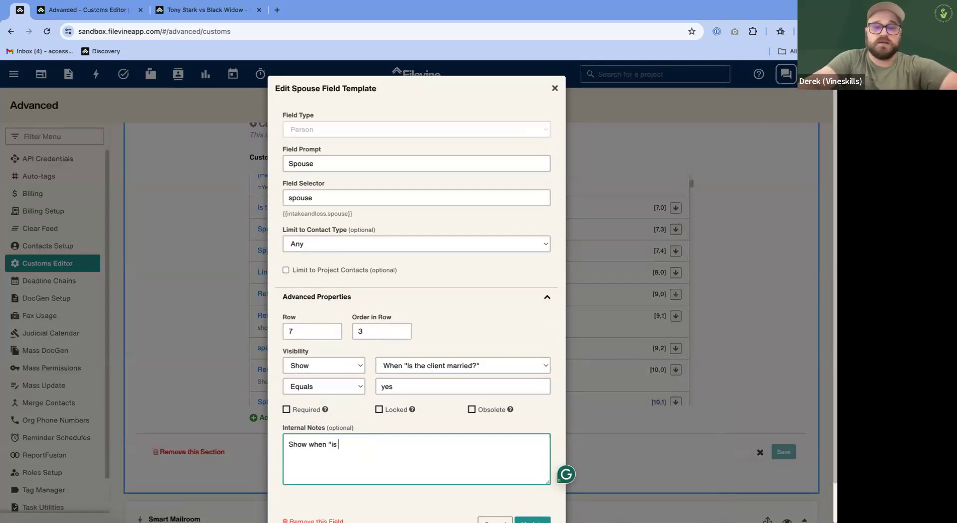
pyautogui.write(' the client married')
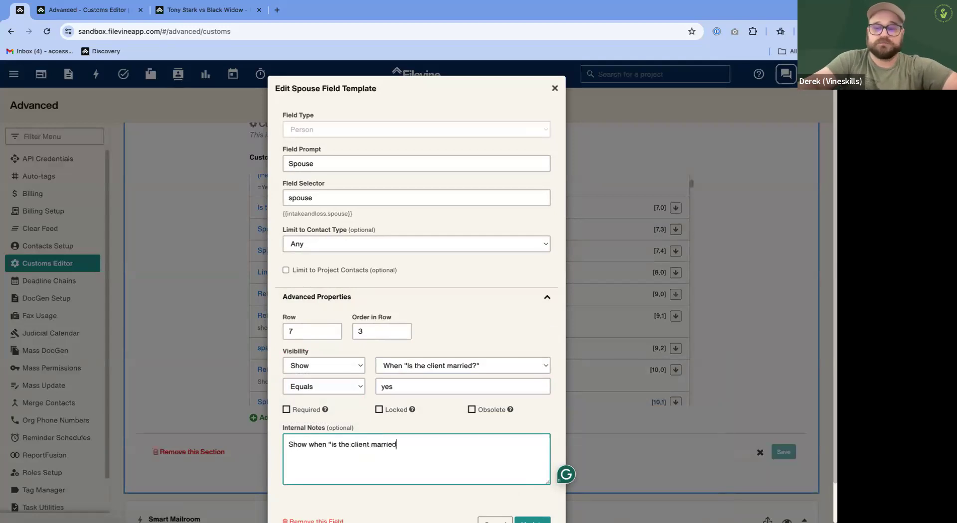
pyautogui.write('?" = ')
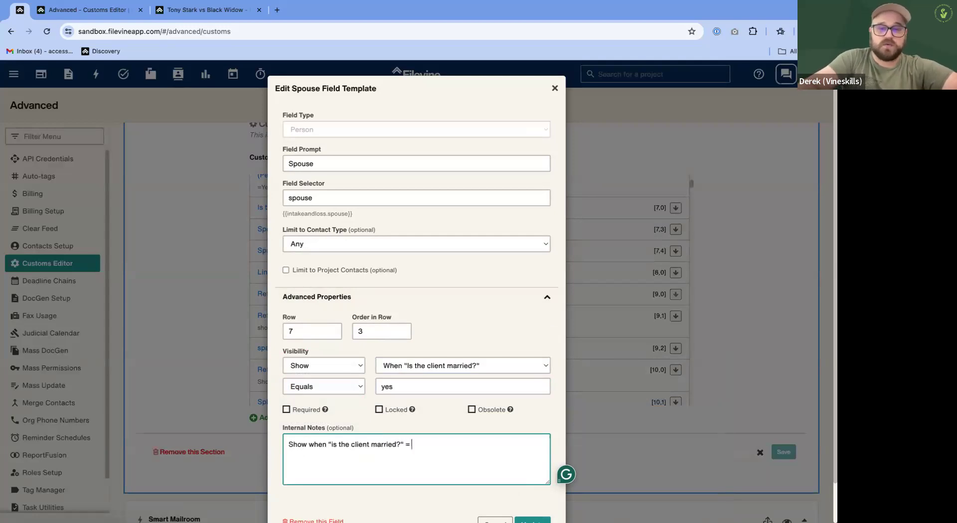
pyautogui.write('"yes"')
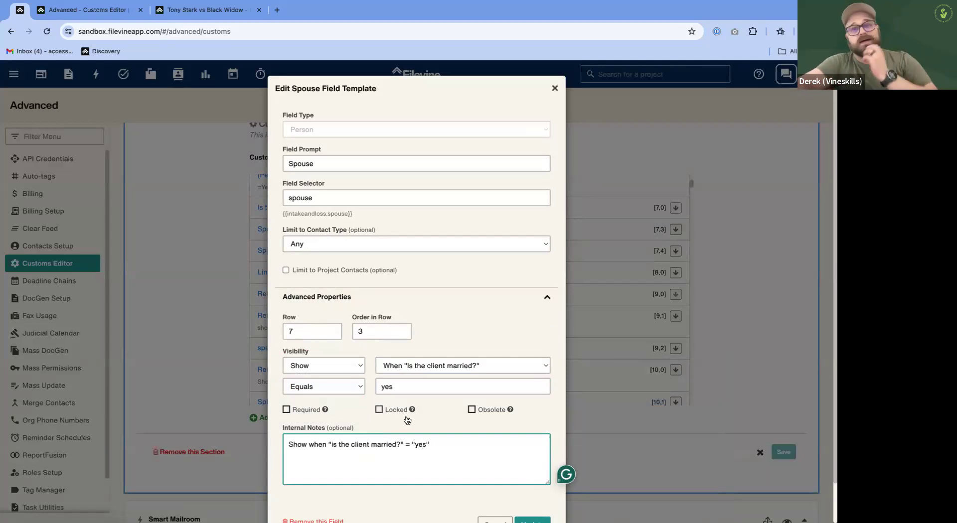
pyautogui.scroll(-2, 466, 437)
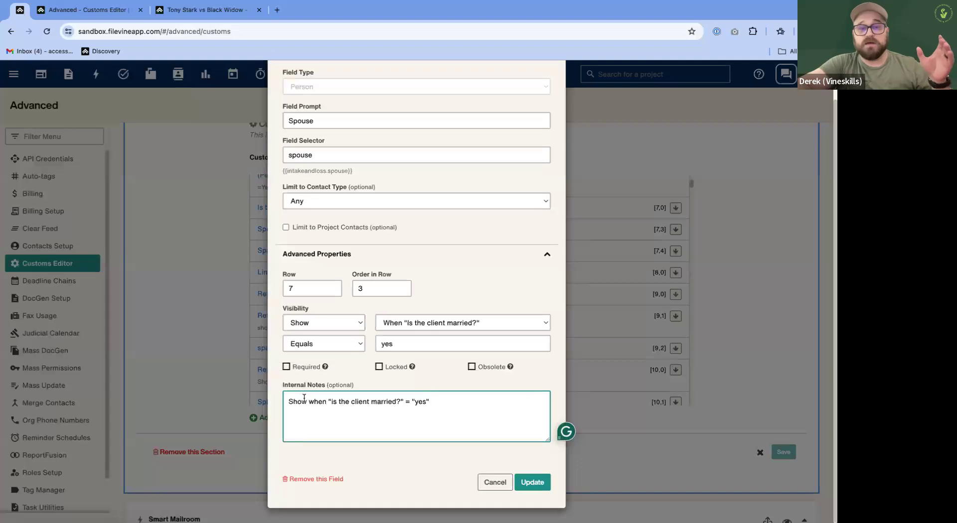
pyautogui.moveTo(410, 402); pyautogui.dragTo(403, 402)
pyautogui.click(407, 401)
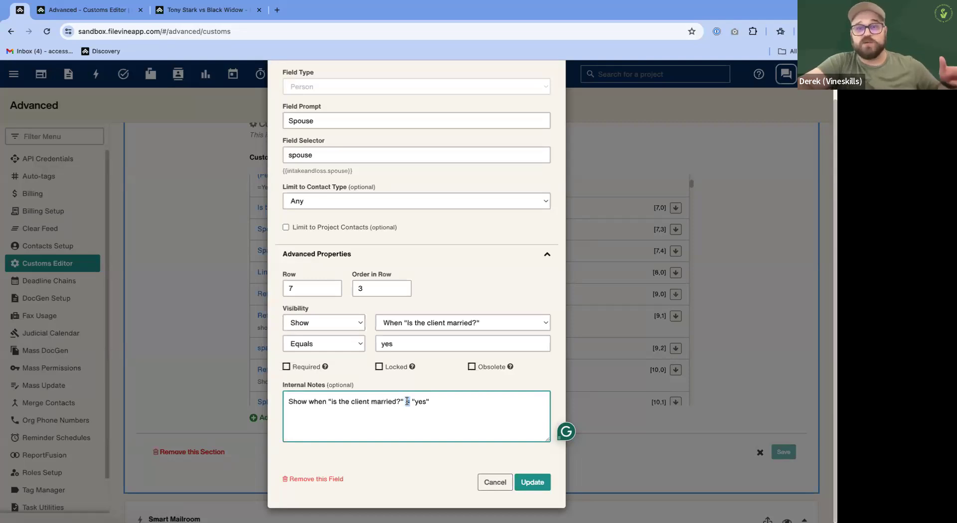
pyautogui.click(432, 402)
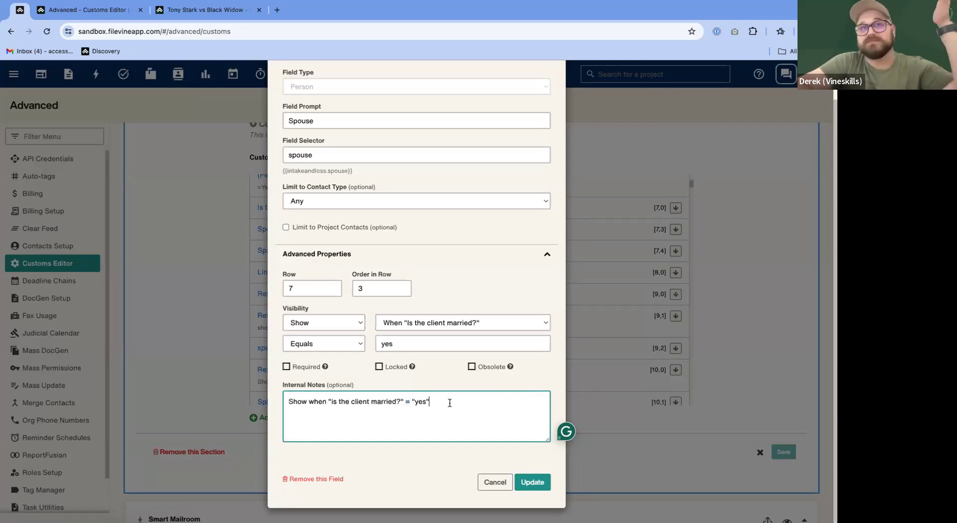
pyautogui.click(537, 487)
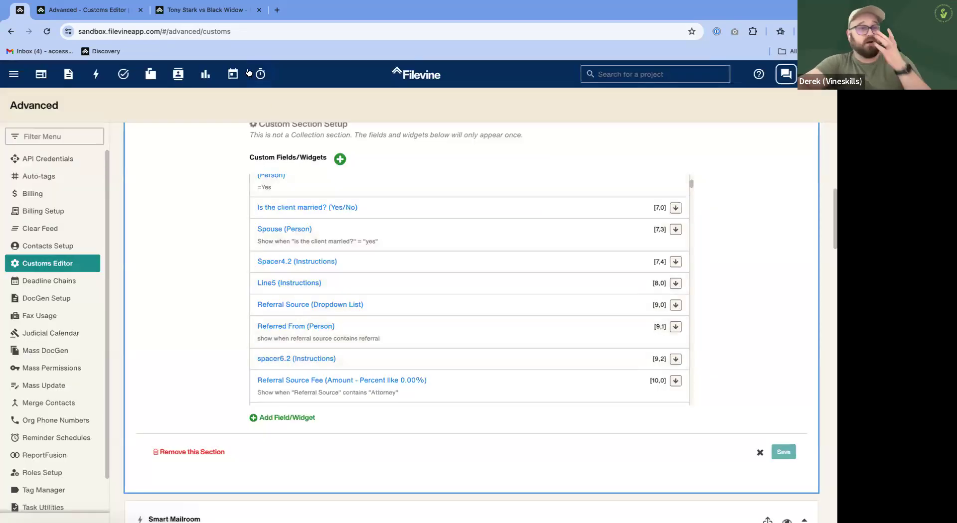
# Check the Referred From field's visibility condition and its comparison options, then close the field without changes.
pyautogui.scroll(2, 437, 253)
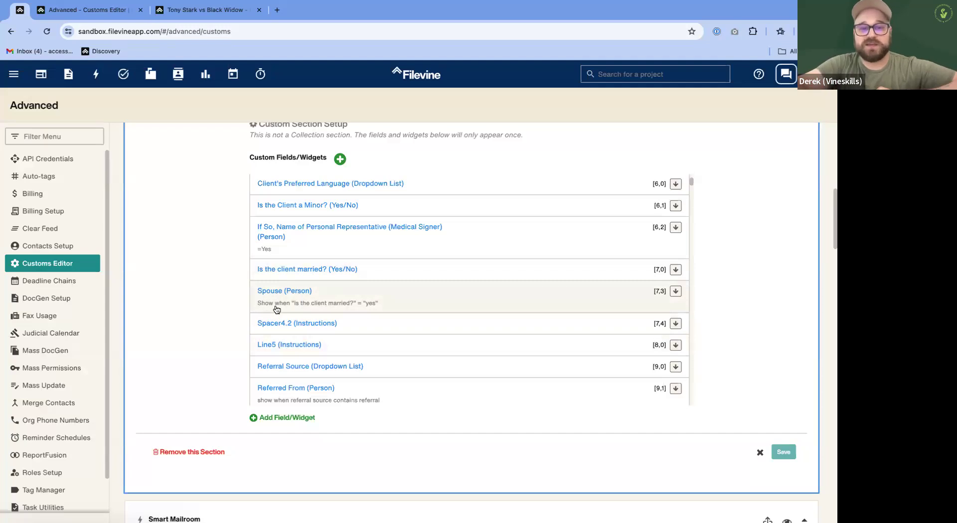
pyautogui.scroll(-3, 345, 308)
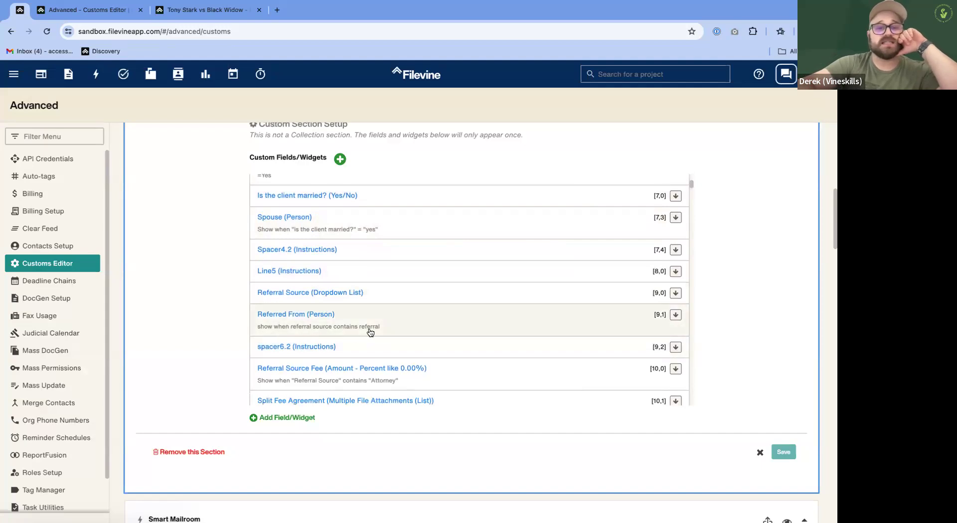
pyautogui.click(424, 317)
pyautogui.click(385, 301)
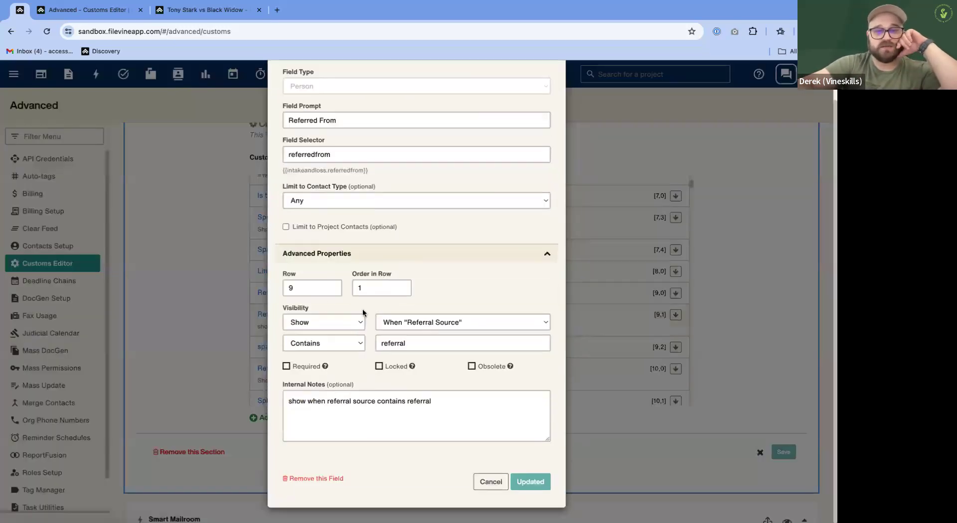
pyautogui.click(312, 344)
pyautogui.click(337, 415)
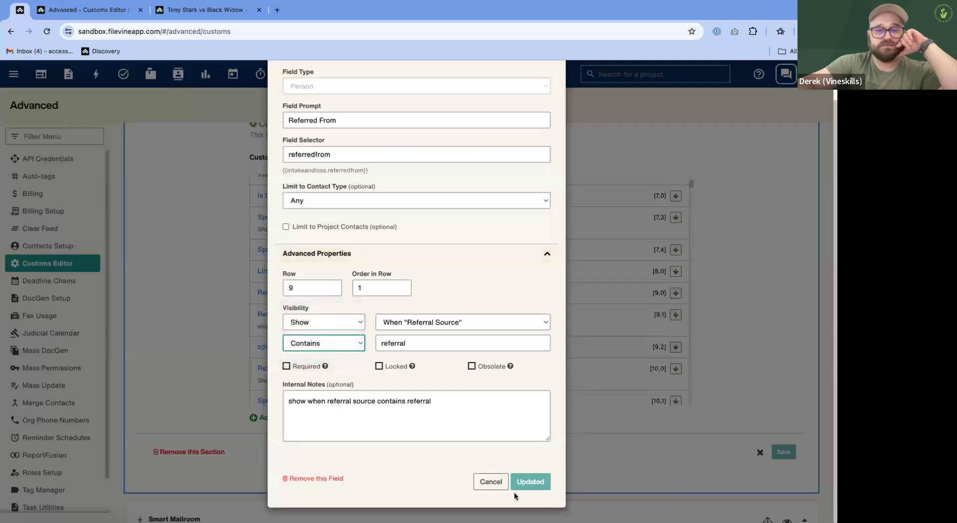
pyautogui.click(491, 483)
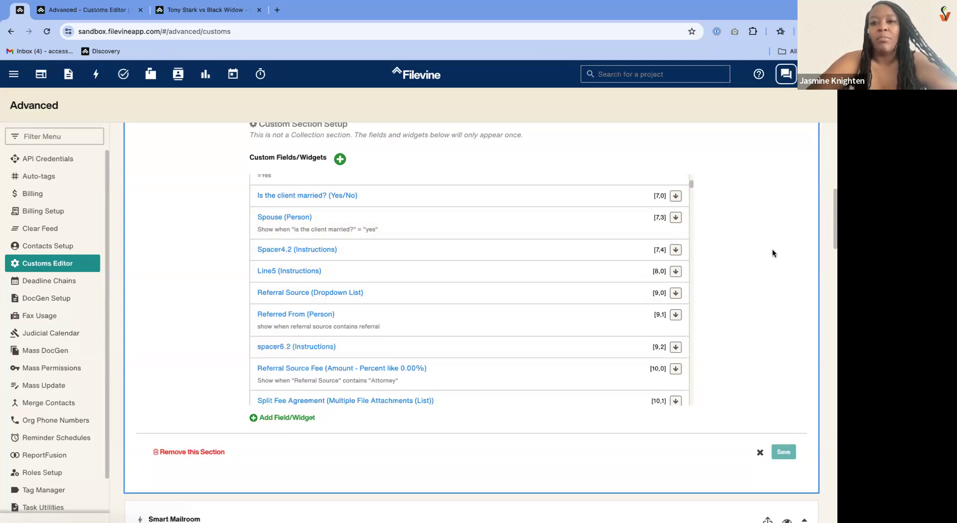
# In the project's Intake section, test the referral fields' visibility by setting Referral Source to Professional Referral, Client Referral and Attorney Referral.
pyautogui.click(227, 10)
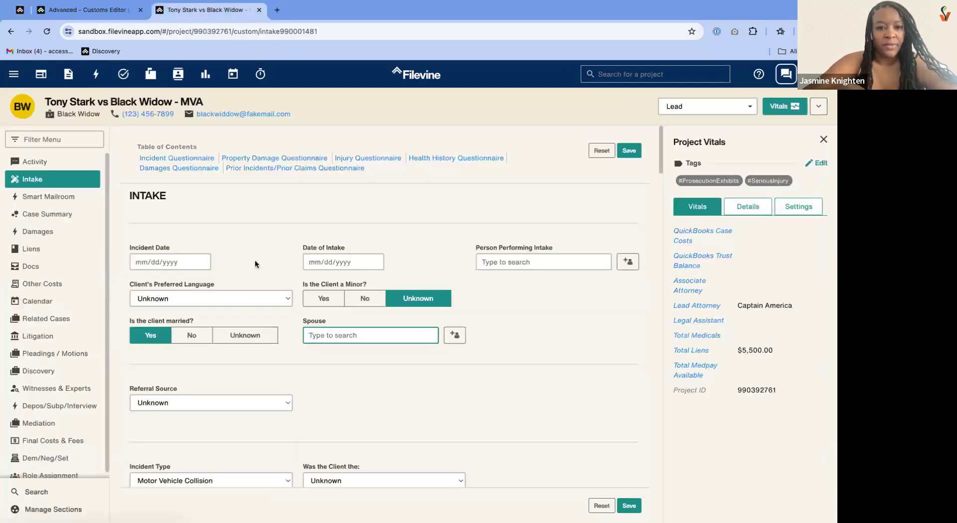
pyautogui.scroll(-2, 276, 397)
pyautogui.click(246, 344)
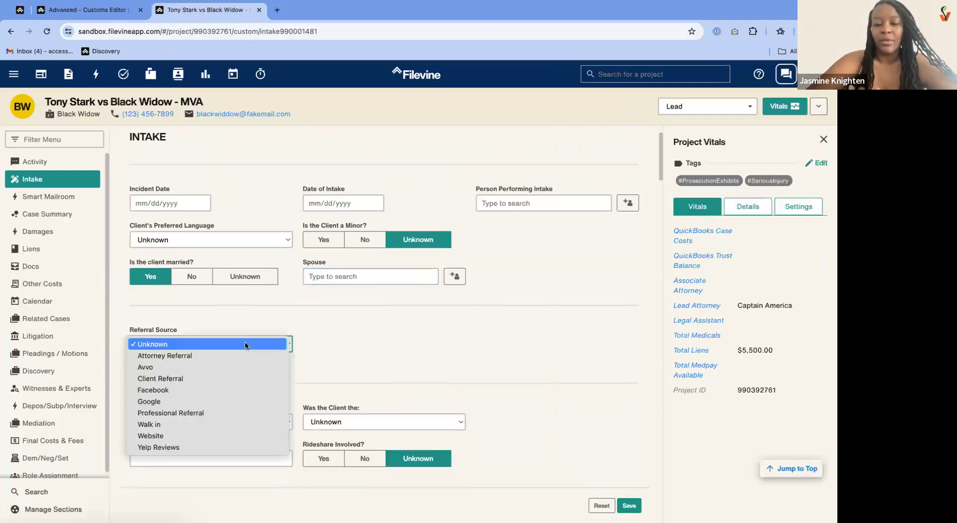
pyautogui.click(187, 416)
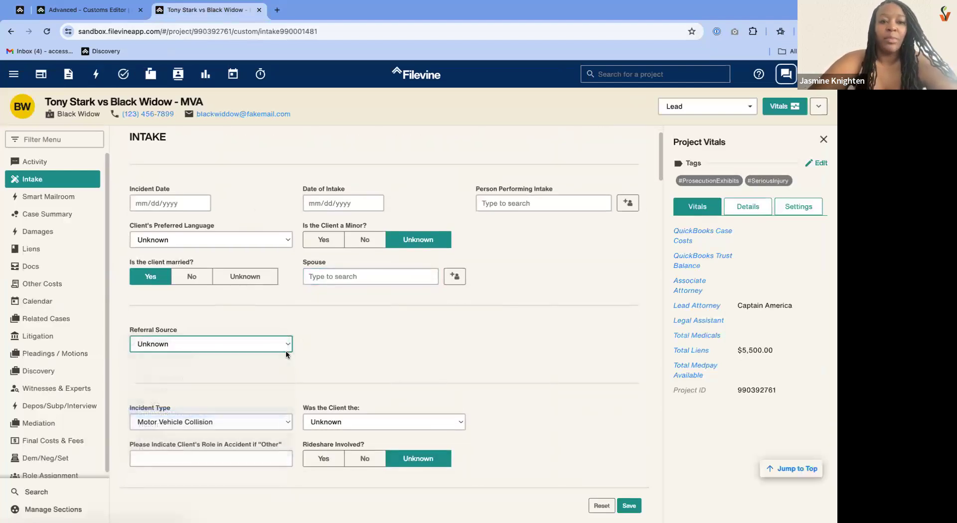
pyautogui.scroll(-2, 269, 309)
pyautogui.click(251, 264)
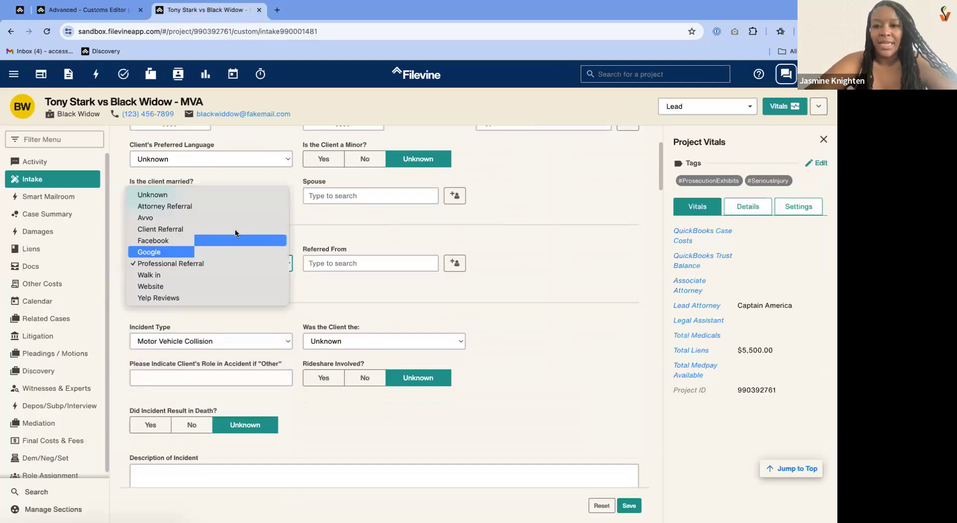
pyautogui.click(234, 229)
pyautogui.click(228, 271)
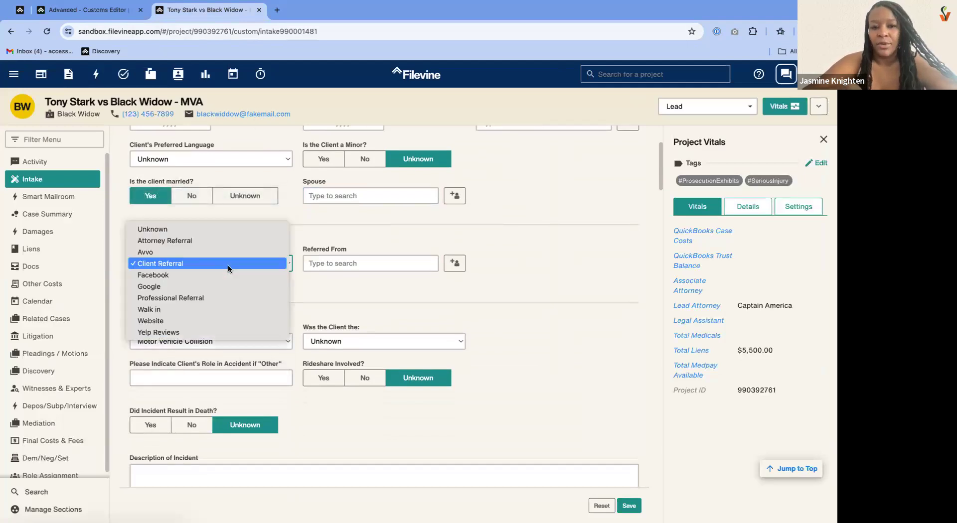
pyautogui.click(227, 241)
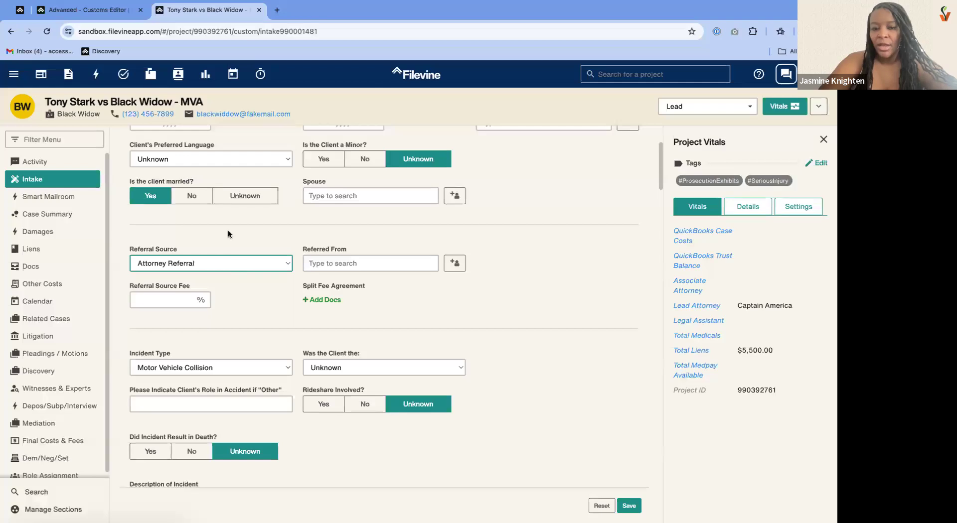
# Review the Spouse field's advanced properties in the Customs Editor and close the field without changes.
pyautogui.click(92, 16)
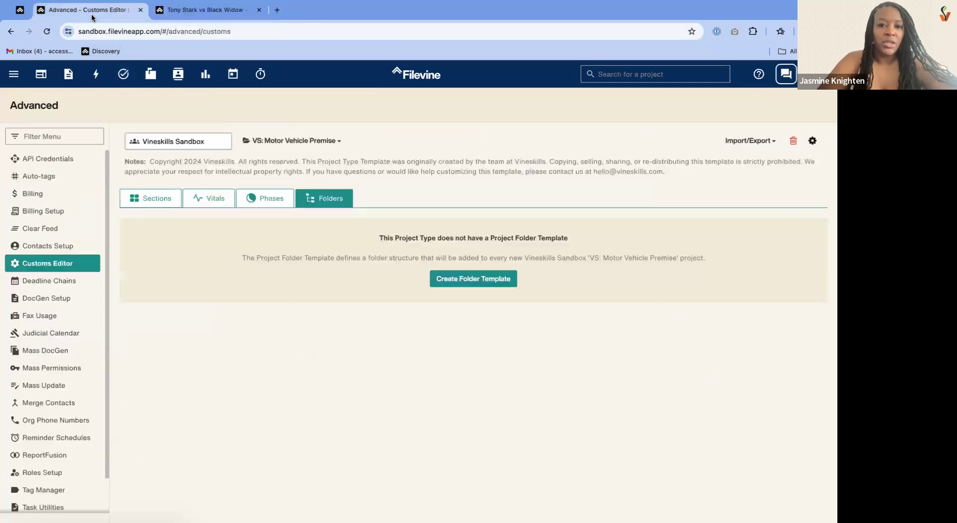
pyautogui.click(21, 11)
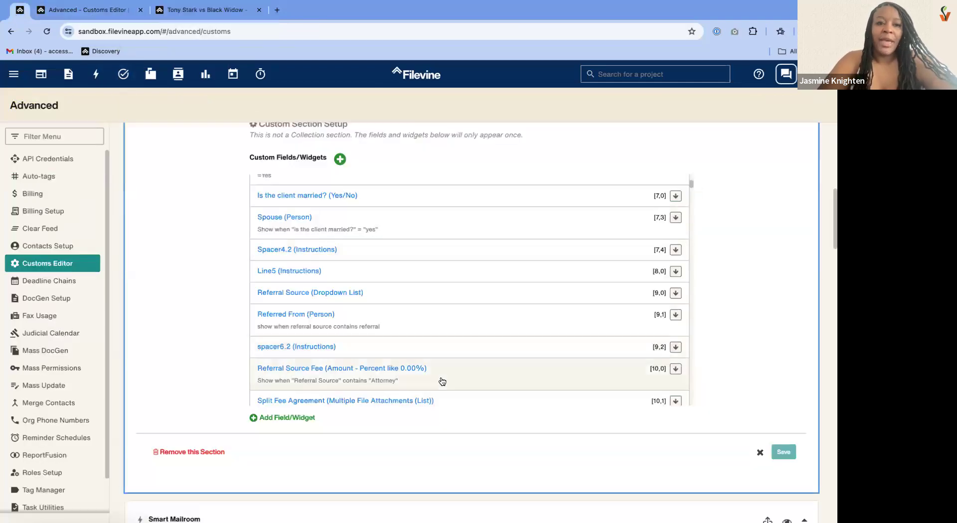
pyautogui.click(419, 229)
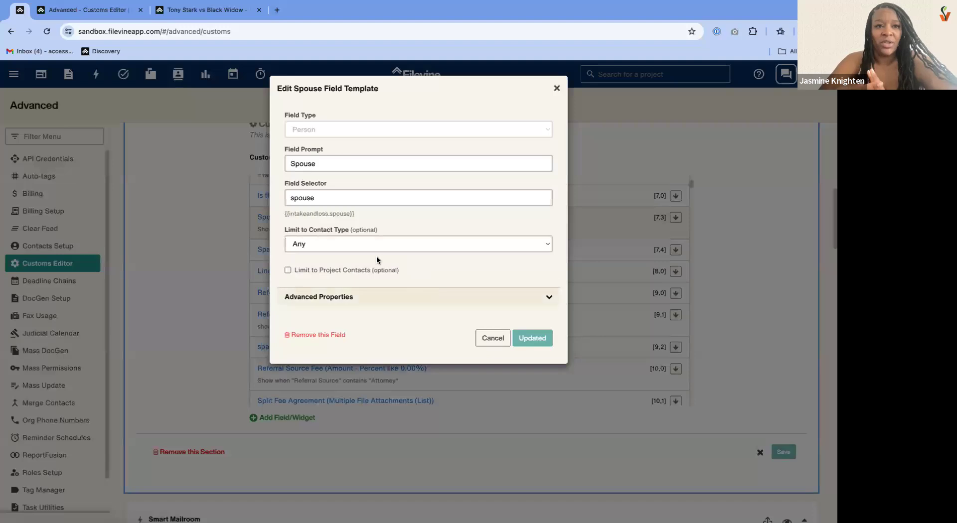
pyautogui.click(358, 304)
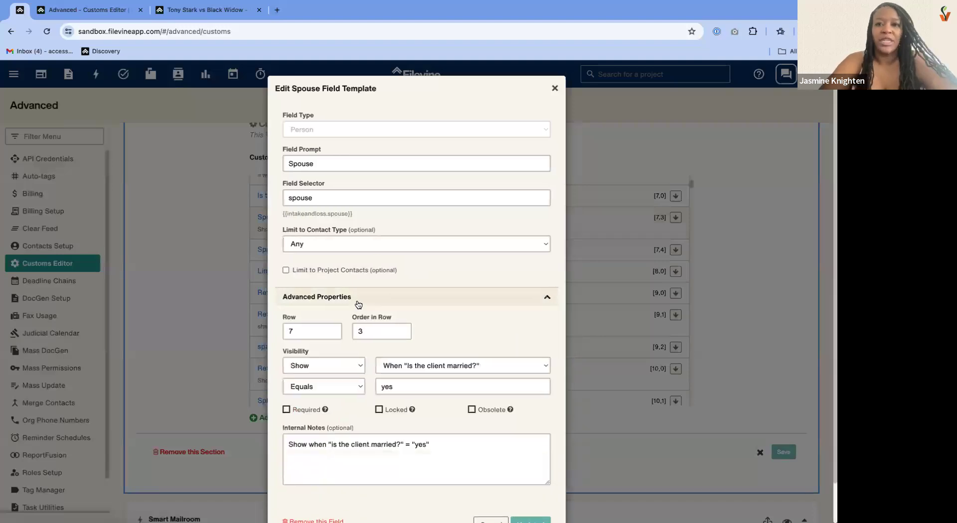
pyautogui.click(554, 89)
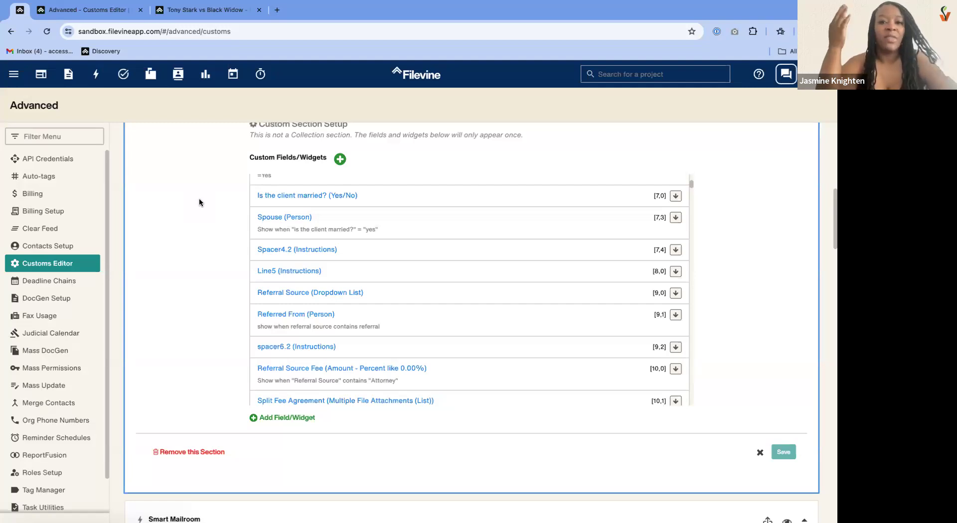
# Look over the project's Intake fields and the Referral Source choices, keeping Attorney Referral selected.
pyautogui.click(222, 14)
pyautogui.scroll(-2, 390, 322)
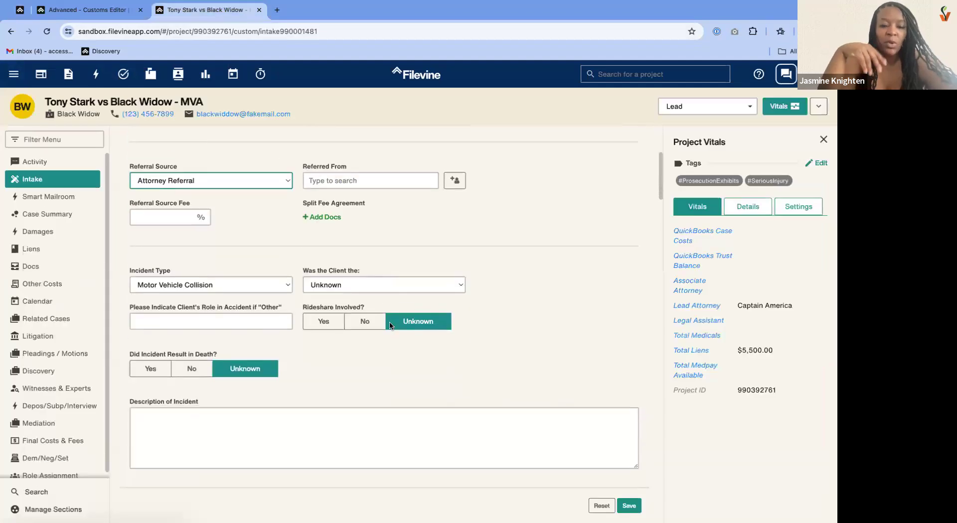
pyautogui.scroll(3, 357, 351)
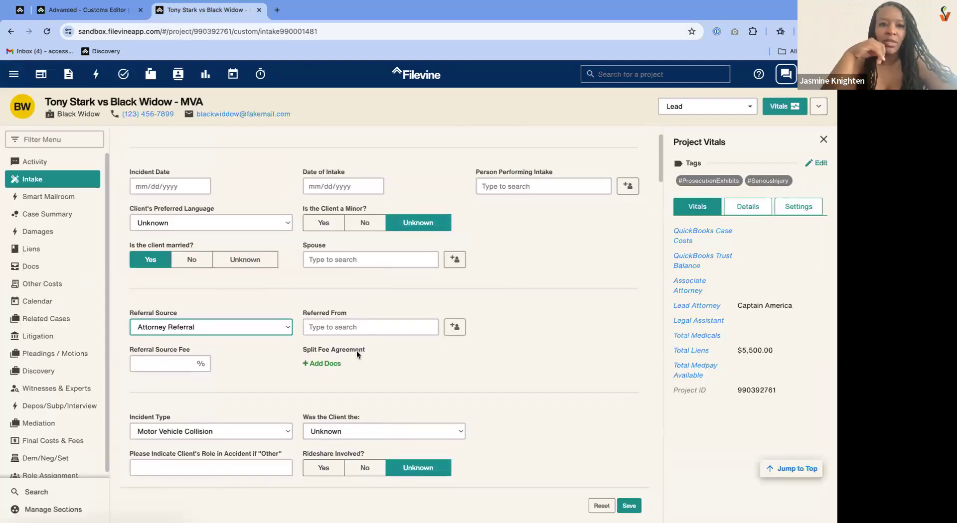
pyautogui.click(252, 327)
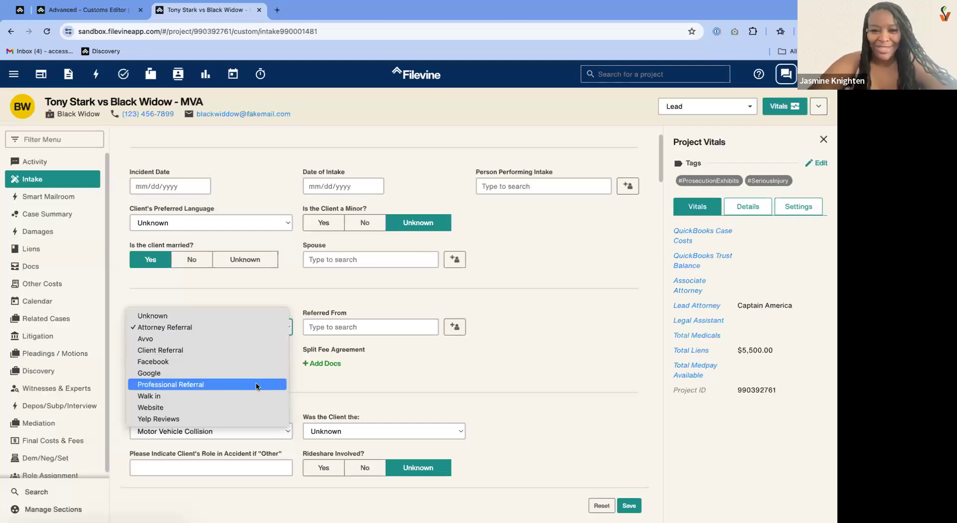
pyautogui.click(250, 329)
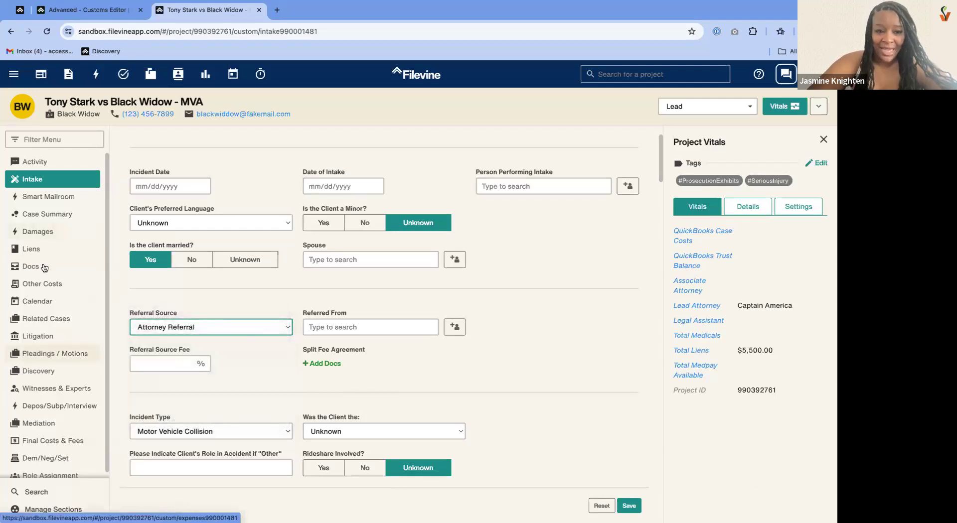
# Turn on the Insurance section in the project's section settings and save.
pyautogui.click(50, 510)
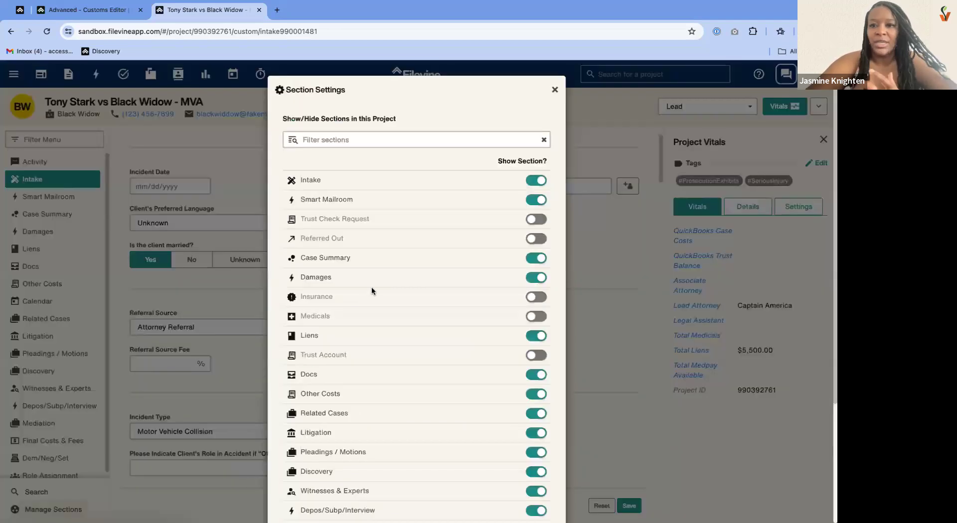
pyautogui.scroll(-1, 448, 319)
pyautogui.click(531, 258)
pyautogui.scroll(-3, 471, 363)
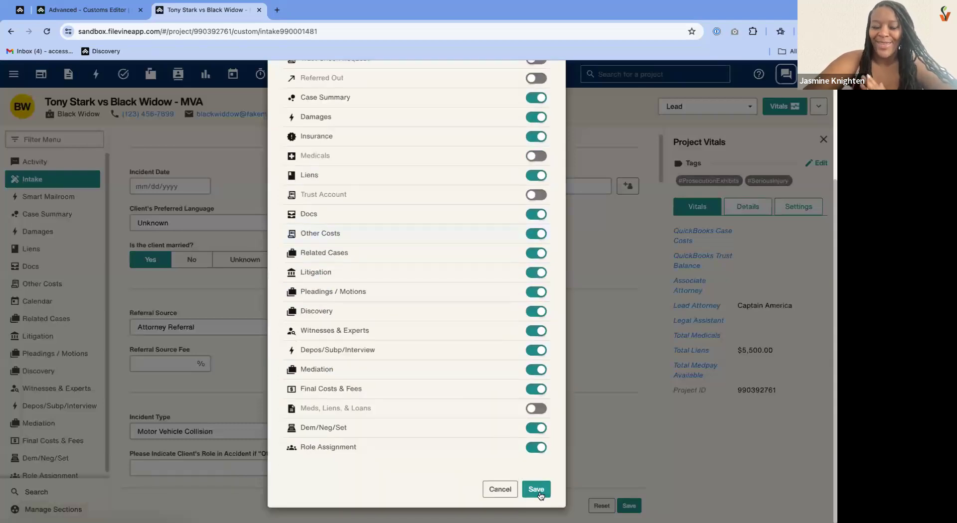
pyautogui.click(538, 493)
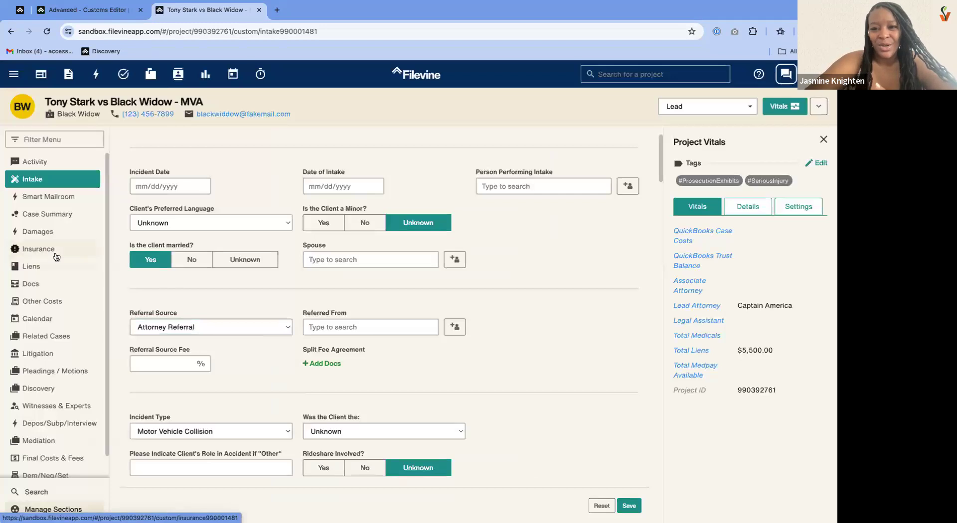
# Go to the project's Insurance section without saving the Intake changes and open the UM/UIM item.
pyautogui.click(53, 250)
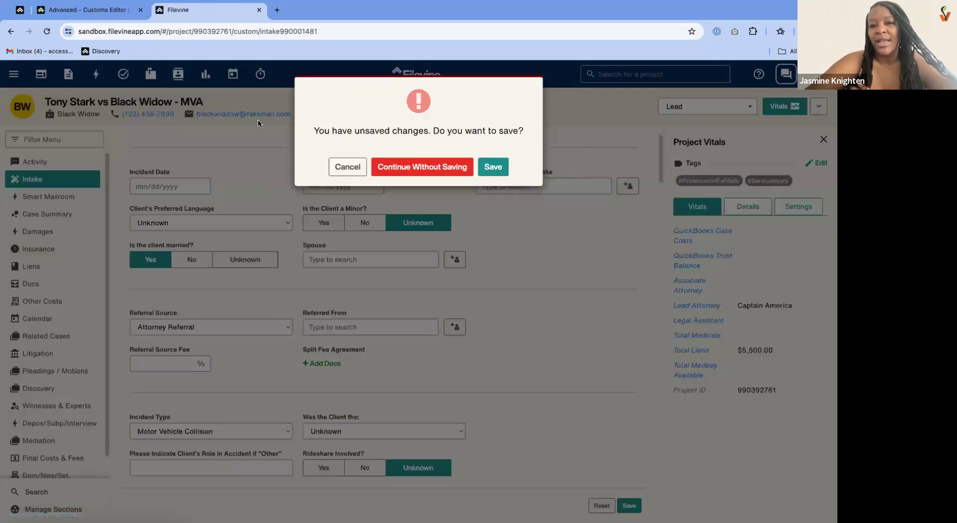
pyautogui.click(386, 166)
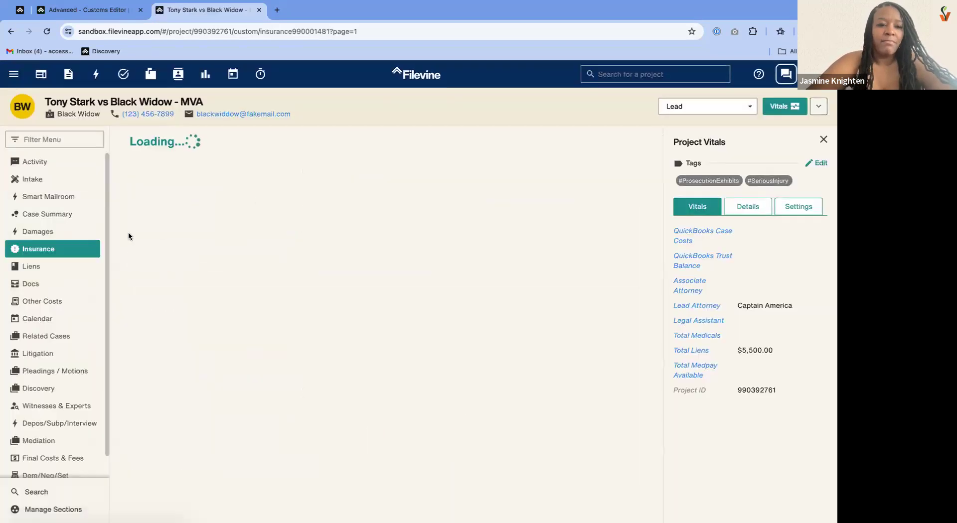
pyautogui.click(214, 209)
# Test the insurance item's conditional fields by setting Insurance Type to Health Insurance*, Workers Comp* and Health Insurance* again.
pyautogui.click(204, 297)
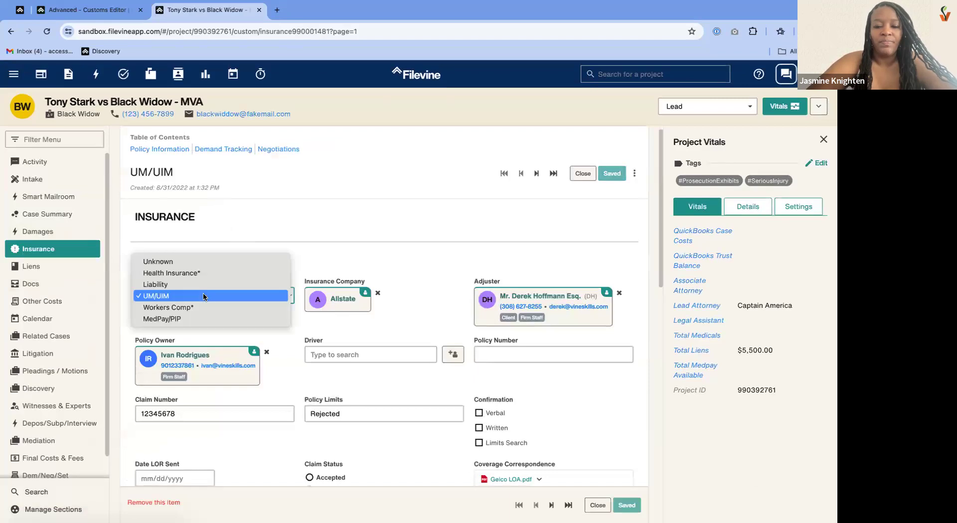
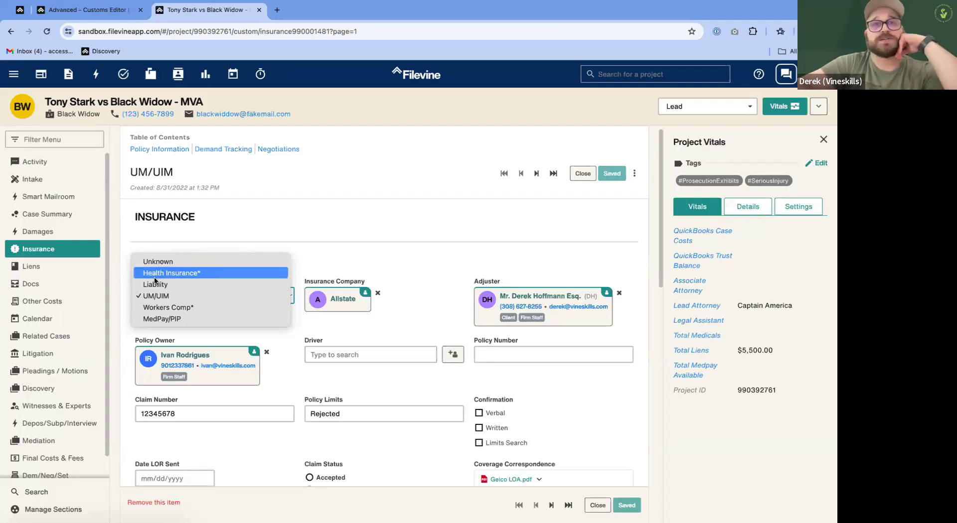
pyautogui.click(182, 273)
pyautogui.scroll(-1, 250, 244)
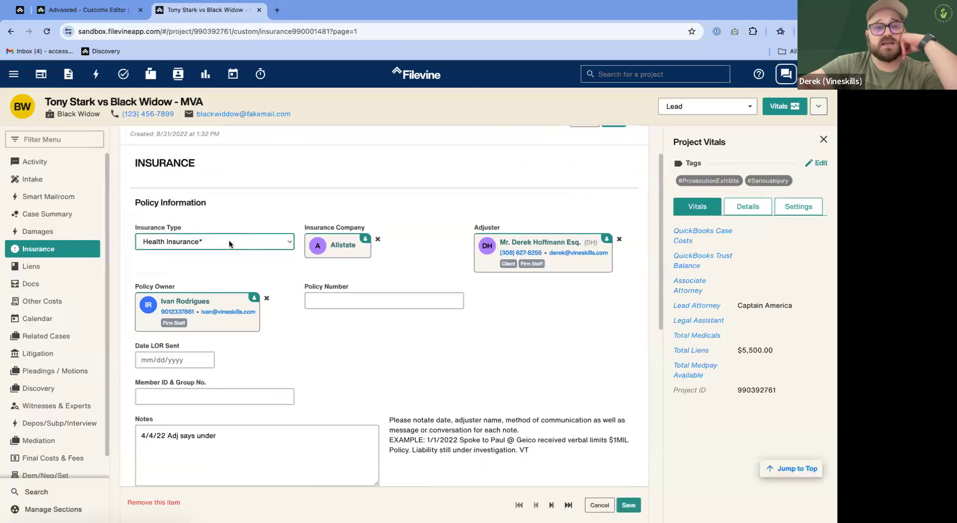
pyautogui.click(229, 240)
pyautogui.click(209, 276)
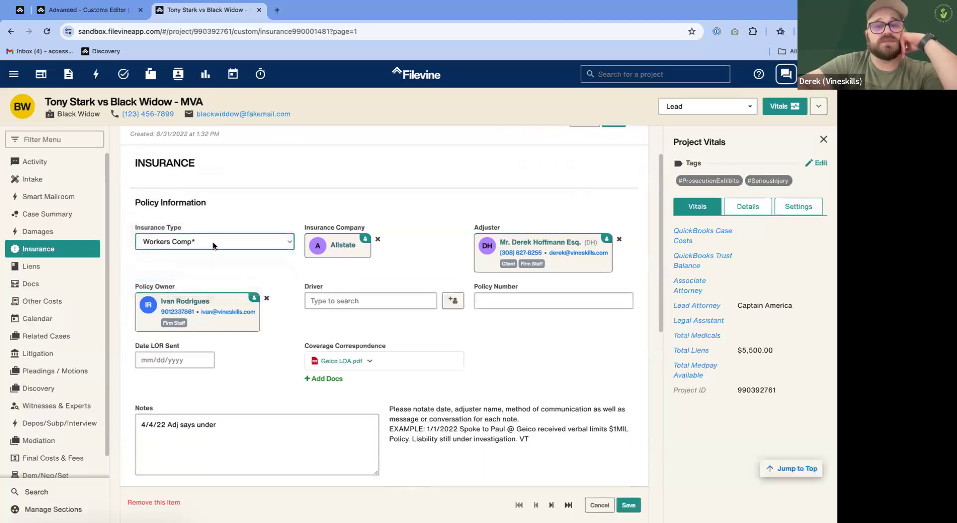
pyautogui.click(213, 241)
pyautogui.click(201, 208)
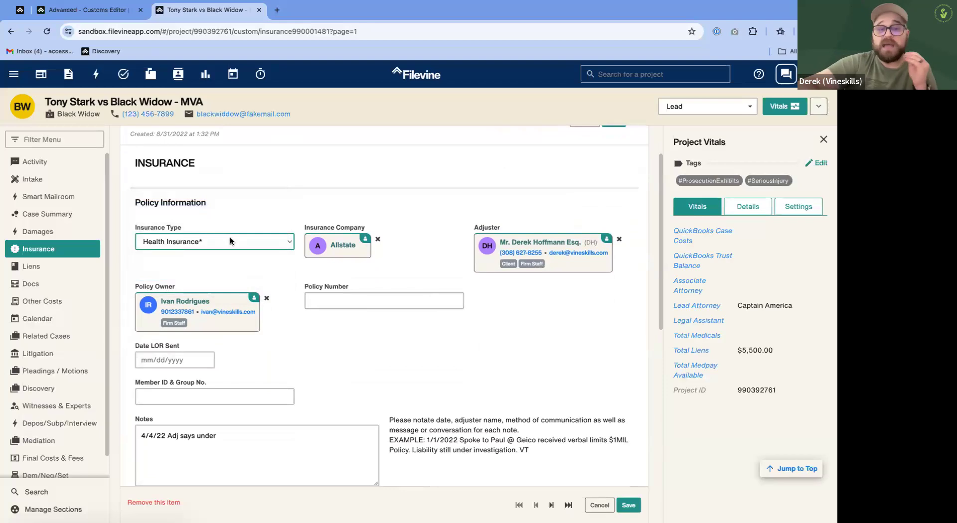
# Compare the insurance fields shown for Liability and UM/UIM, then set Insurance Type back to Health Insurance*.
pyautogui.click(229, 239)
pyautogui.click(201, 252)
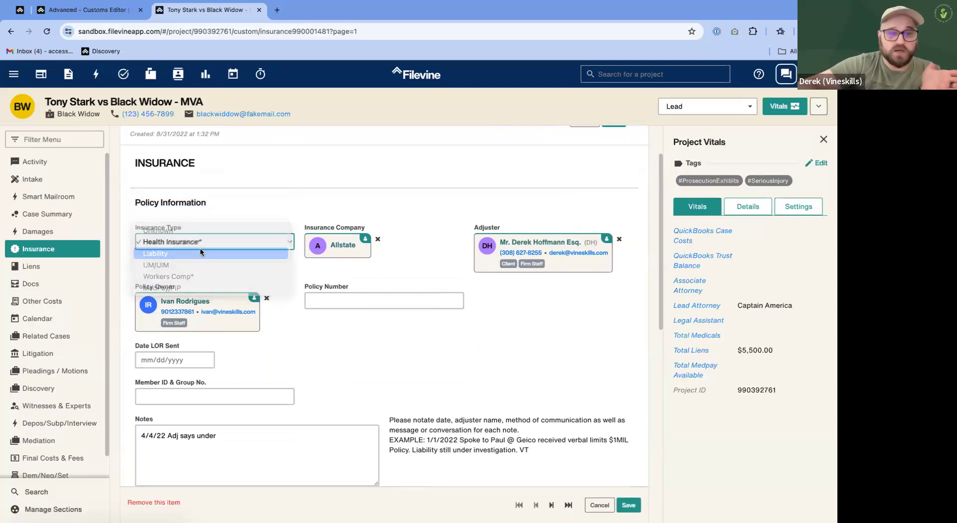
pyautogui.scroll(-2, 213, 325)
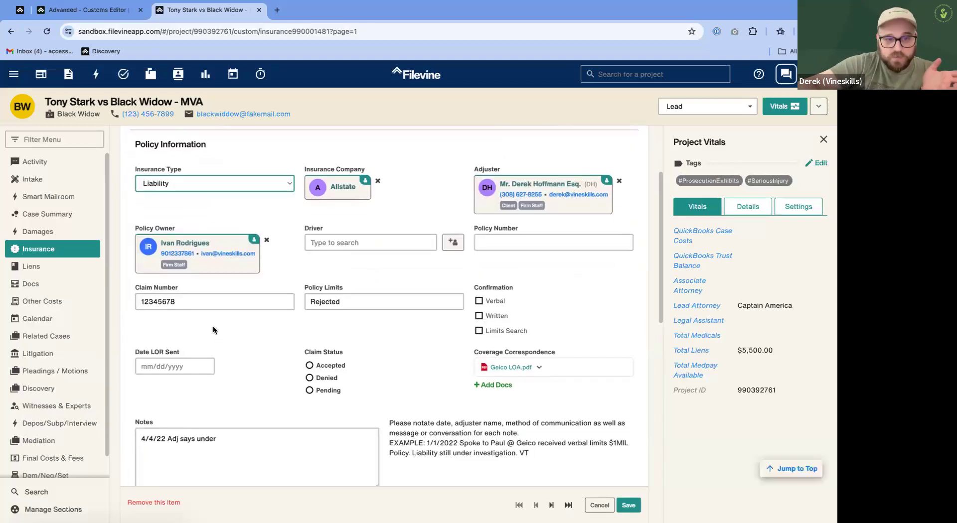
pyautogui.click(199, 188)
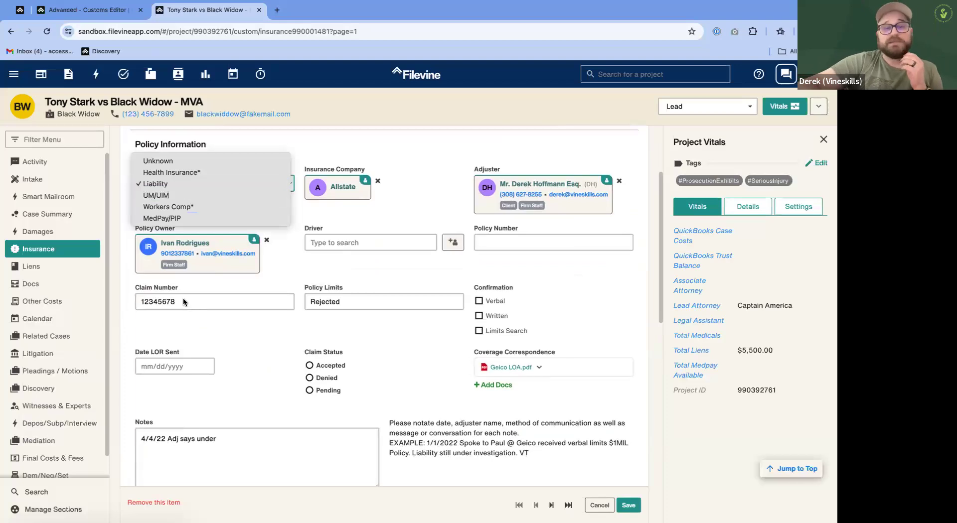
pyautogui.click(186, 193)
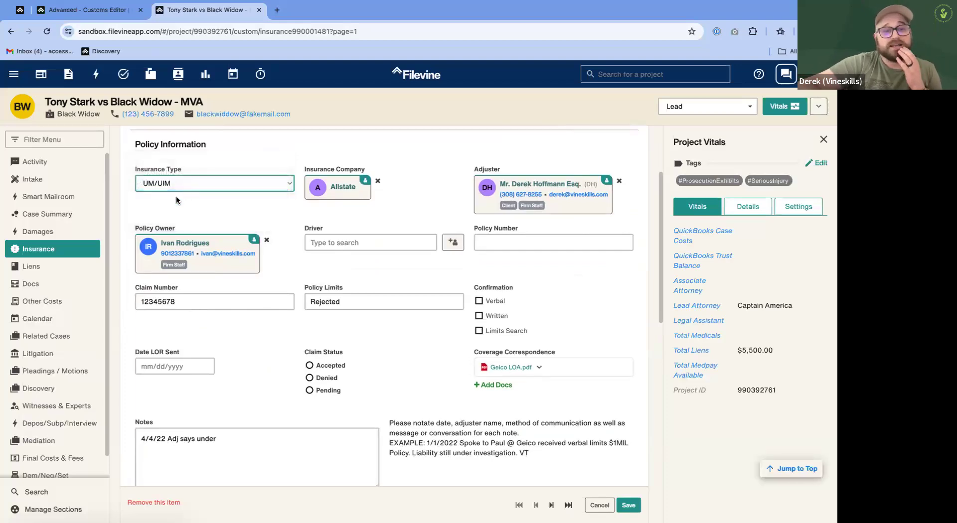
pyautogui.click(177, 184)
pyautogui.click(172, 161)
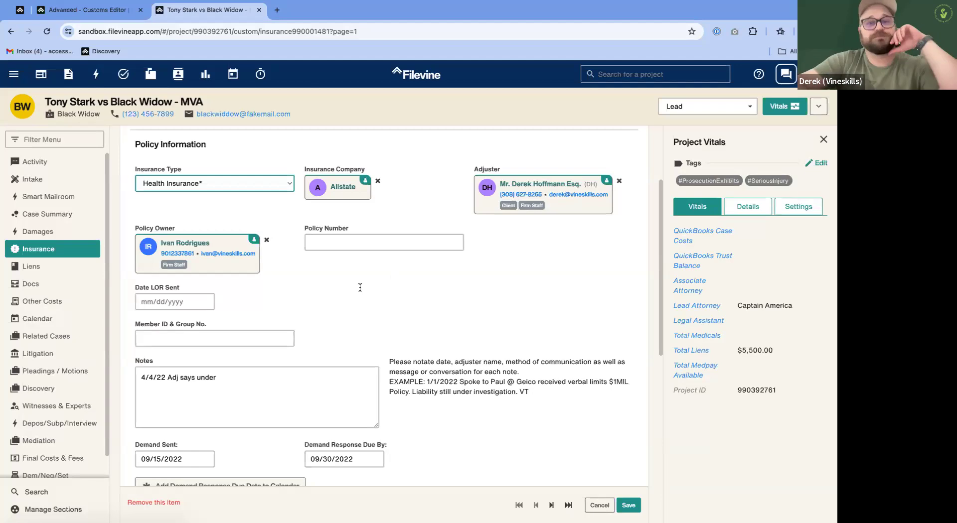
# Return to the project's Intake section, discarding the unsaved insurance changes, and look over its fields.
pyautogui.click(48, 183)
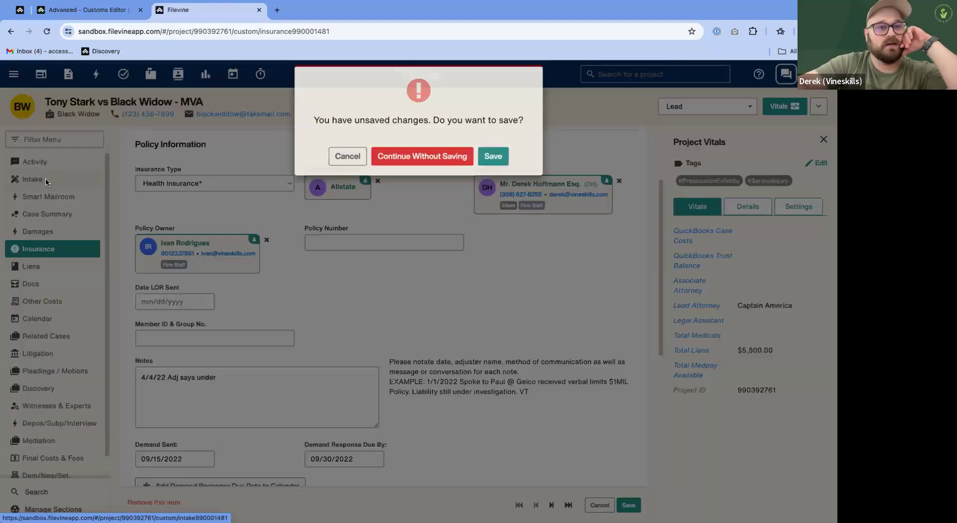
pyautogui.click(434, 166)
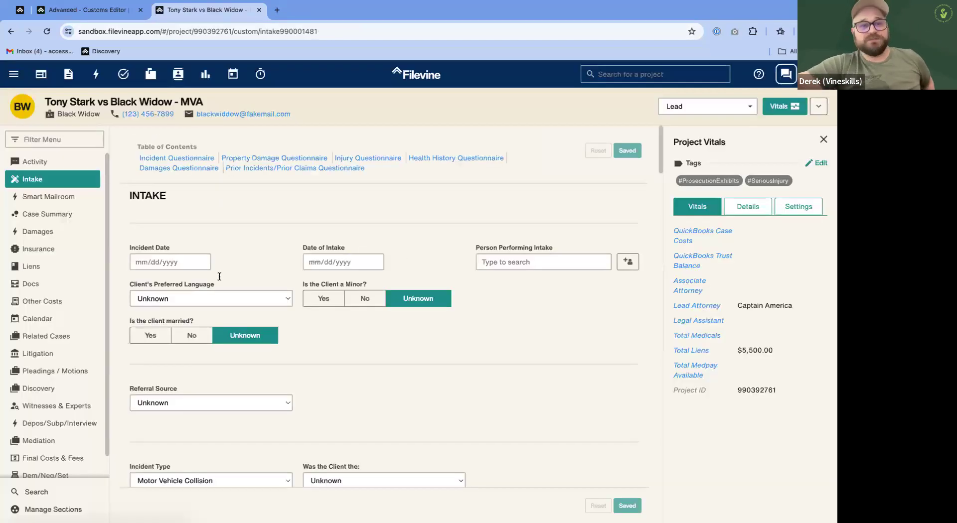
pyautogui.scroll(-3, 265, 264)
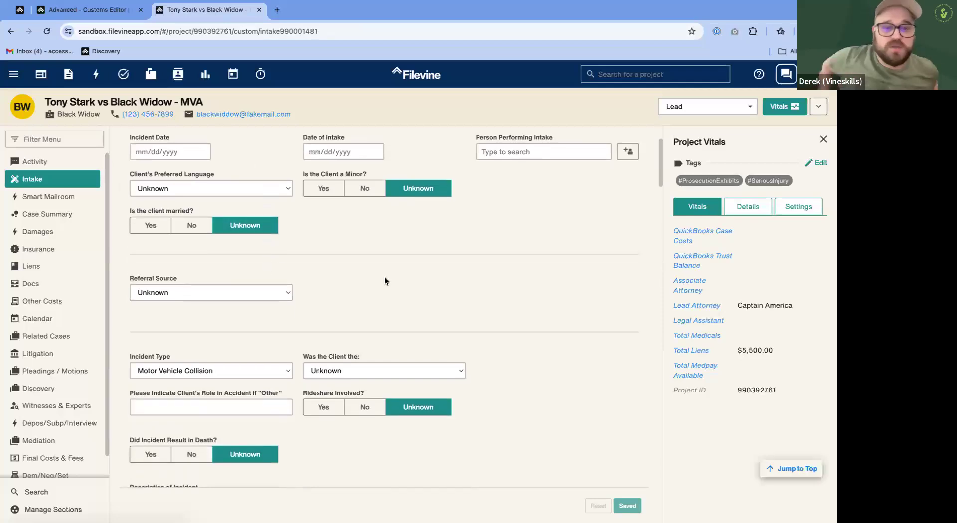
# Return to the Customs Editor and start a new custom widget of type Instructions for the Intake section.
pyautogui.click(18, 15)
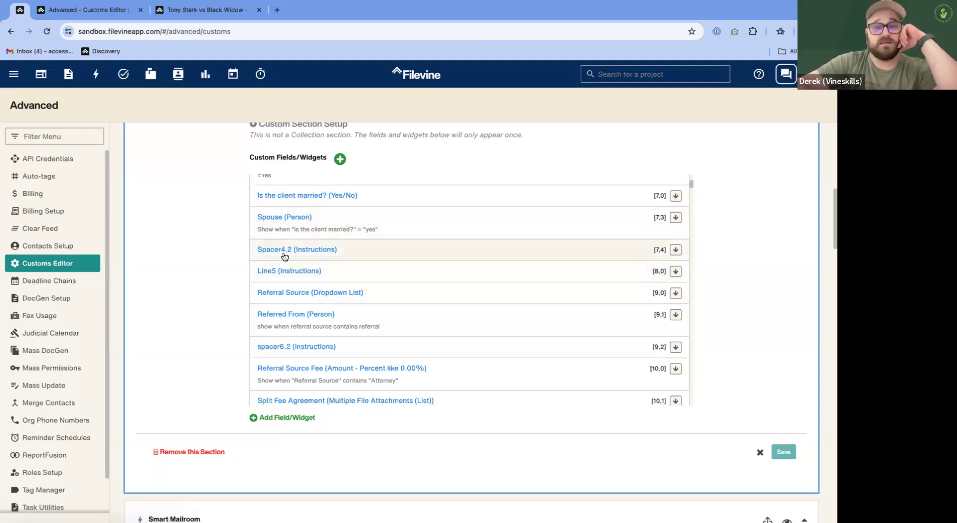
pyautogui.scroll(-2, 339, 305)
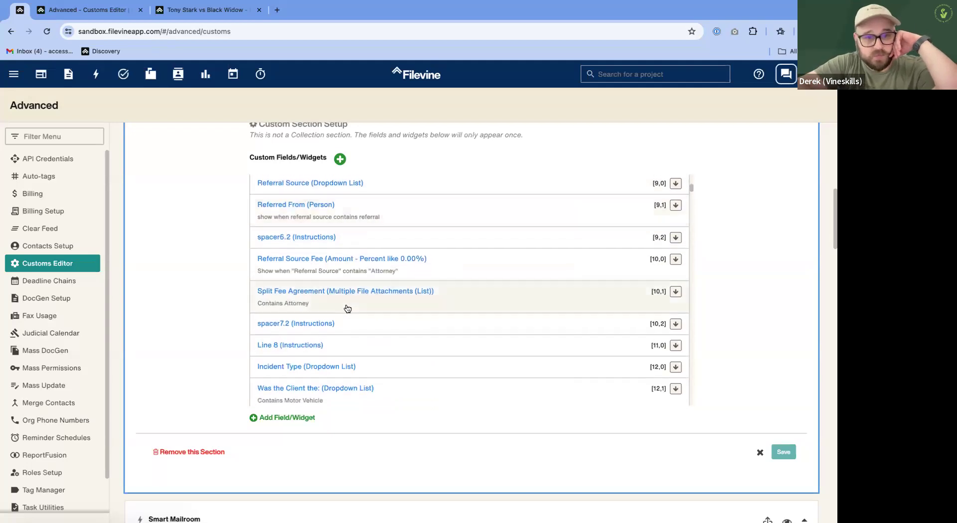
pyautogui.scroll(-3, 388, 338)
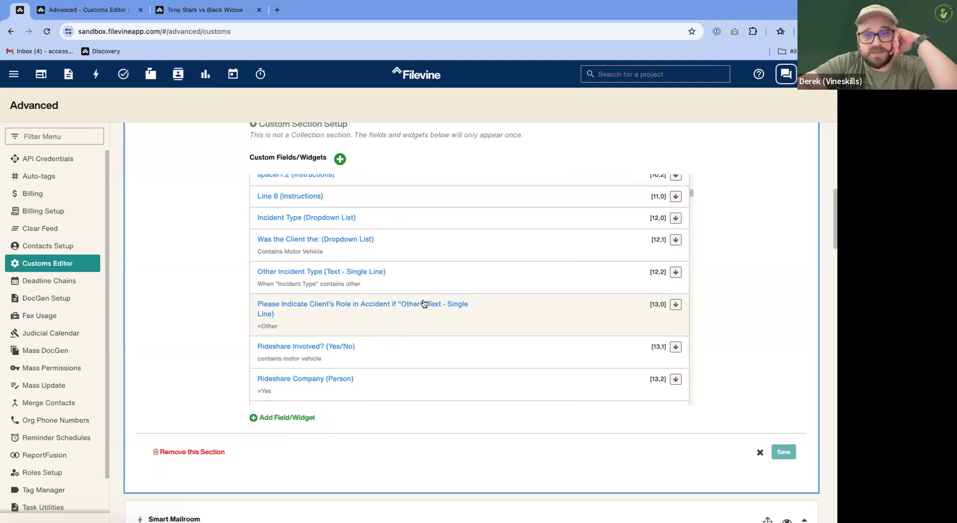
pyautogui.scroll(-2, 429, 338)
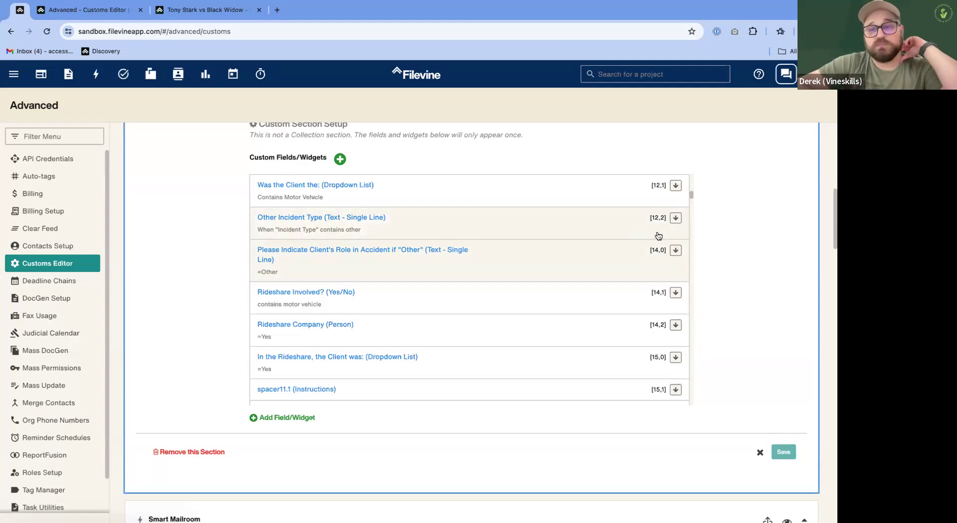
pyautogui.click(293, 423)
pyautogui.click(331, 131)
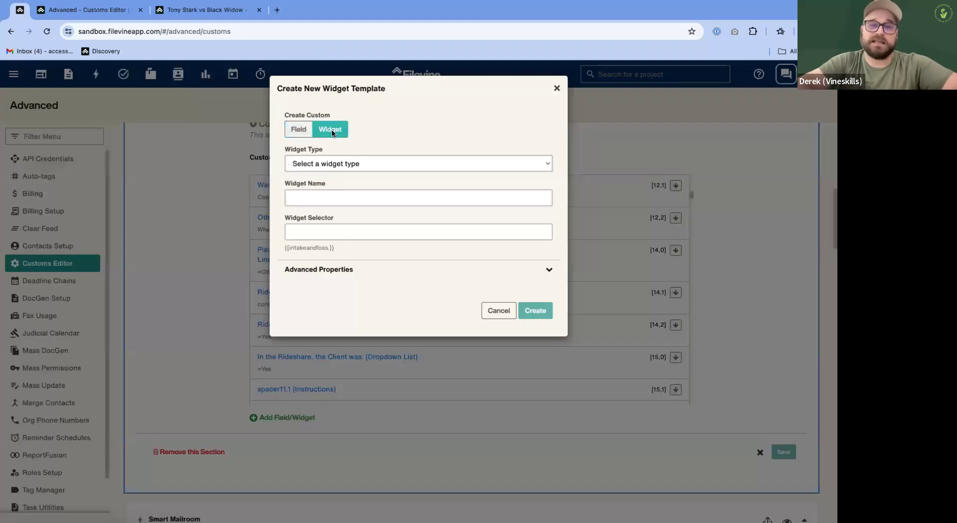
pyautogui.click(319, 166)
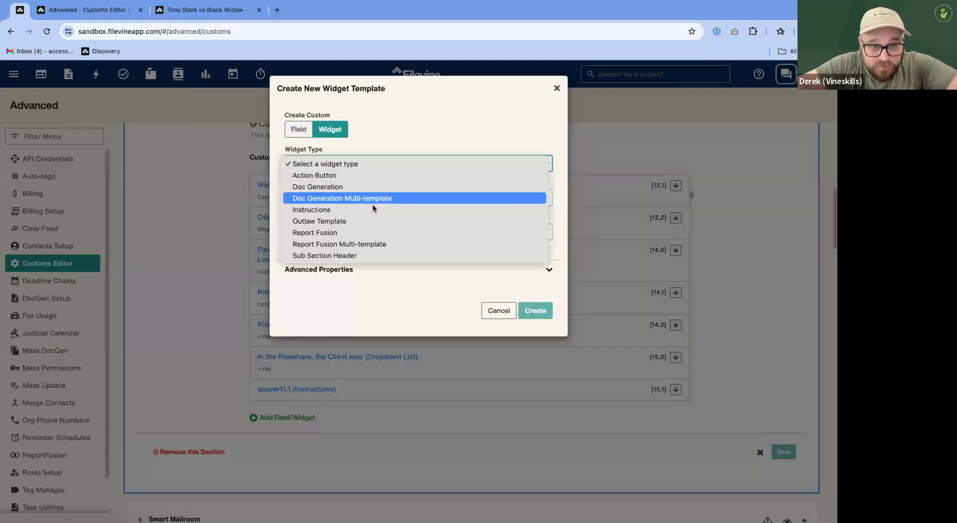
pyautogui.click(321, 211)
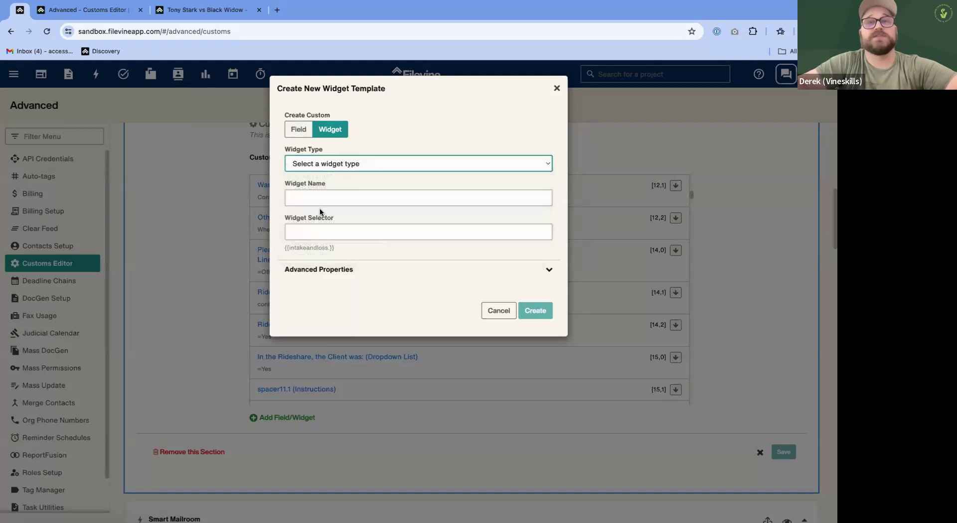
# Name the new widget "line spacer" and enter a row of underscores as its instructions text.
pyautogui.click(324, 198)
pyautogui.write('line ')
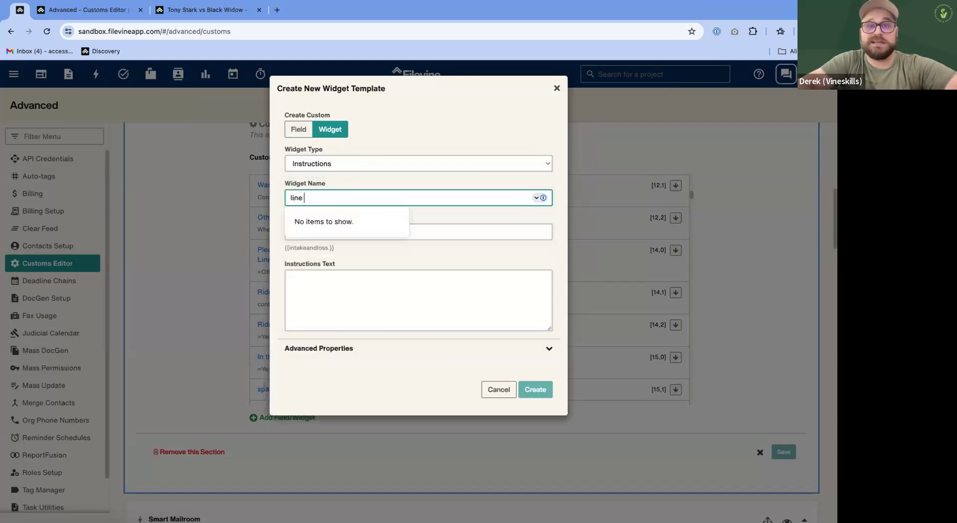
pyautogui.write('spacer')
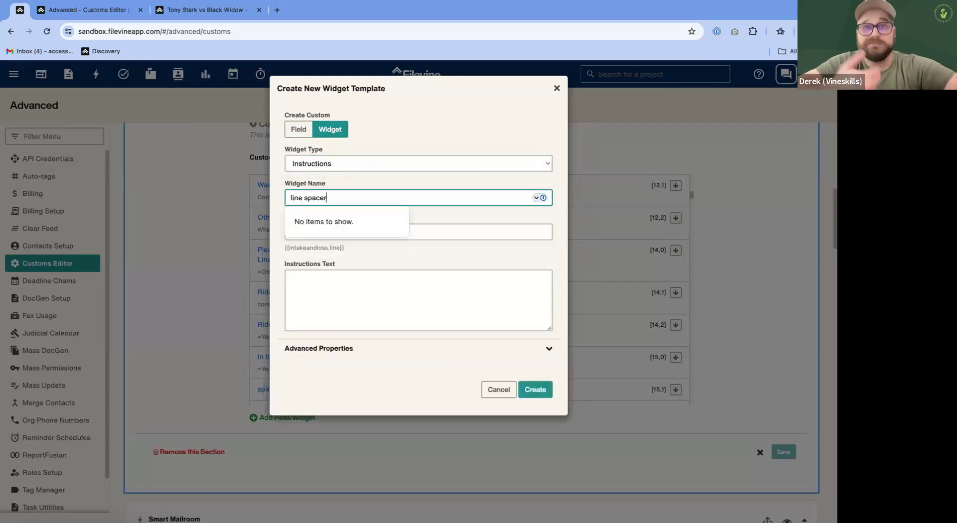
pyautogui.click(333, 313)
pyautogui.write('_________________________')
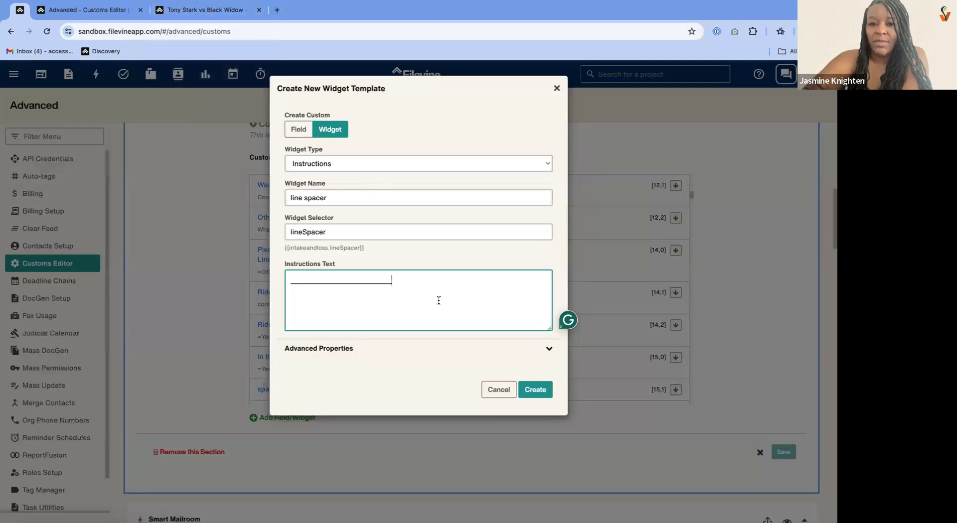
# Change the new widget's name to "linespacer", without a space or number.
pyautogui.click(355, 203)
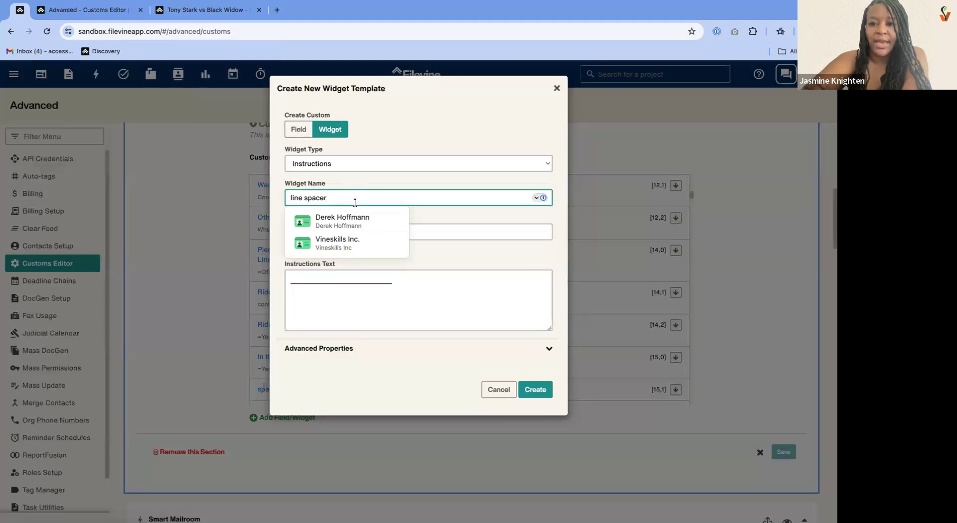
pyautogui.press('BackSpace')
pyautogui.press('End')
pyautogui.write('1')
pyautogui.write('5')
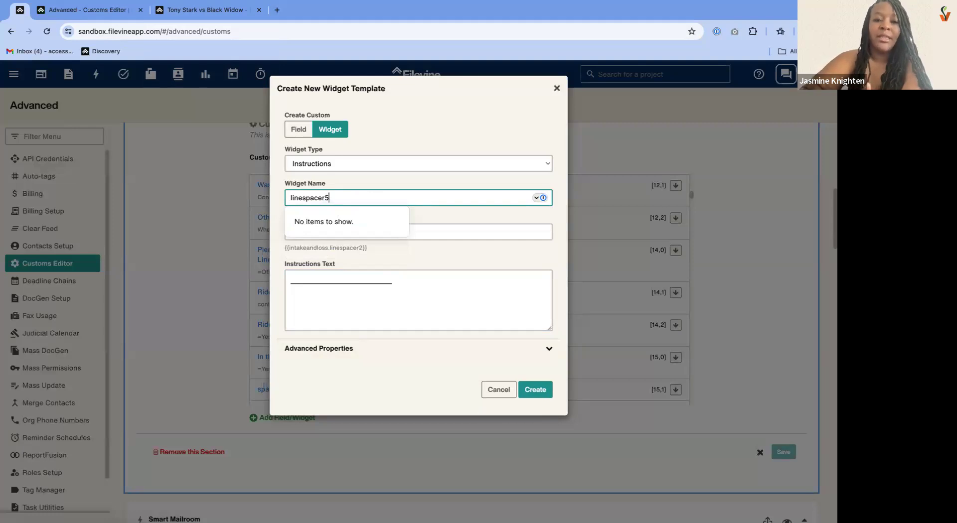
pyautogui.press('BackSpace')
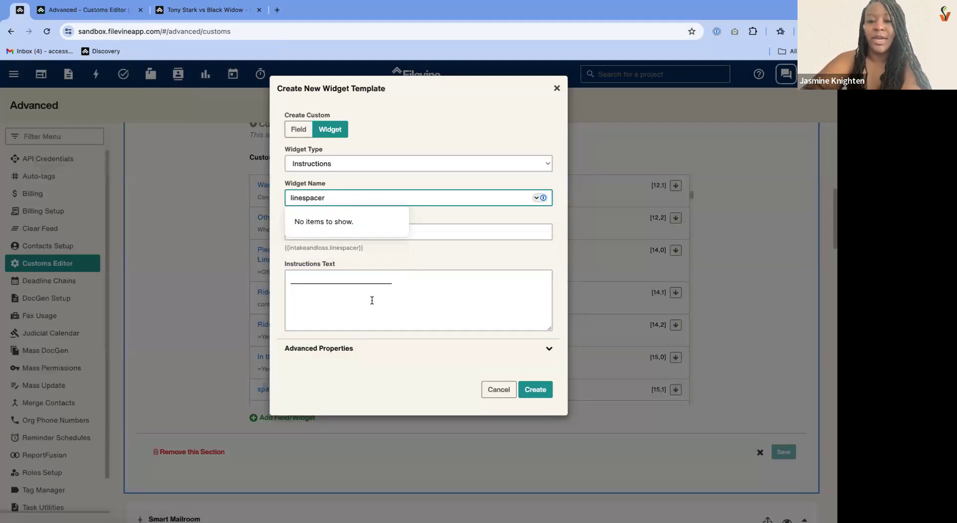
pyautogui.click(372, 299)
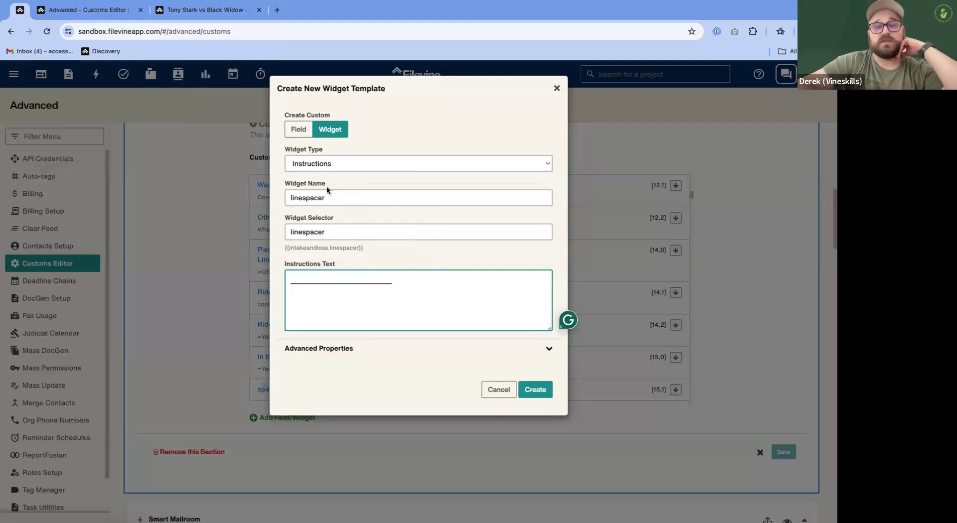
# Compare the new widget's name with its selector, then rename the widget "linespacer1".
pyautogui.moveTo(326, 195); pyautogui.dragTo(290, 195)
pyautogui.click(460, 220)
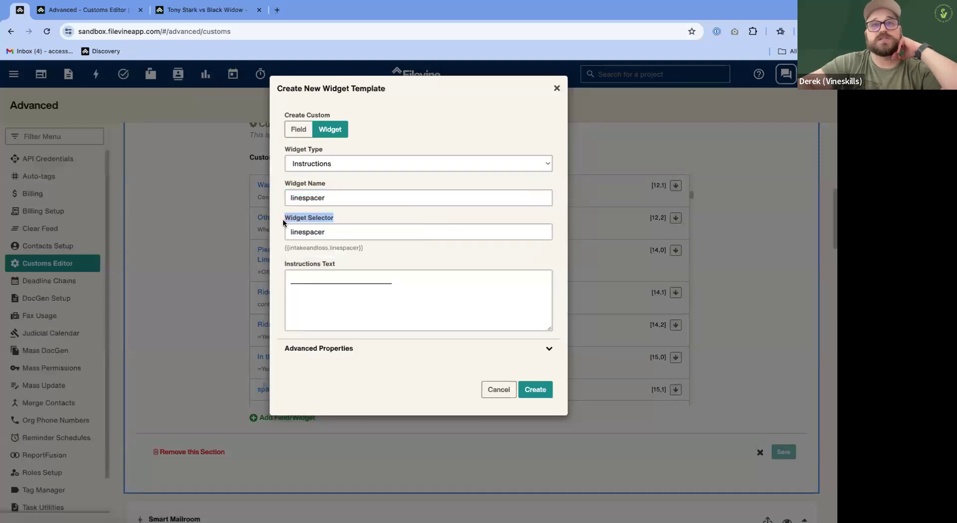
pyautogui.click(328, 198)
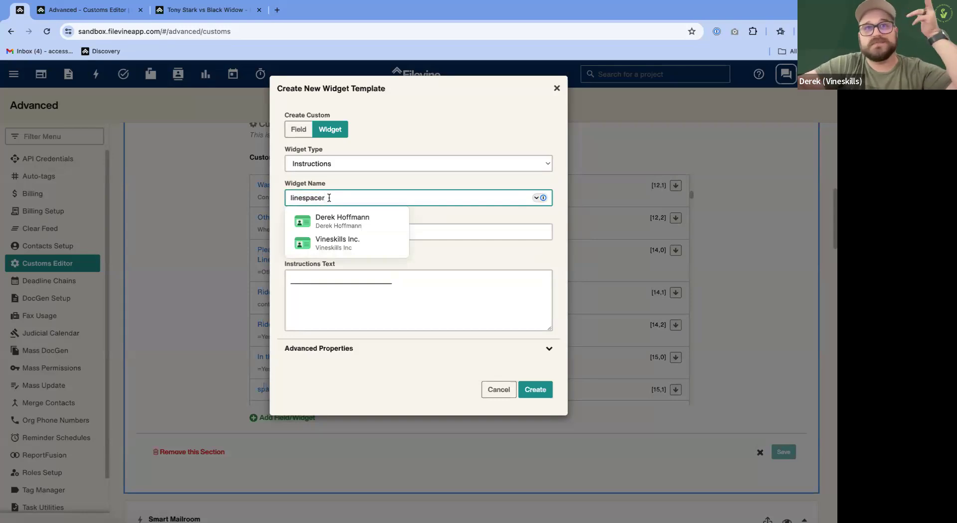
pyautogui.click(402, 301)
pyautogui.click(356, 248)
pyautogui.moveTo(356, 247); pyautogui.dragTo(370, 248)
pyautogui.click(341, 200)
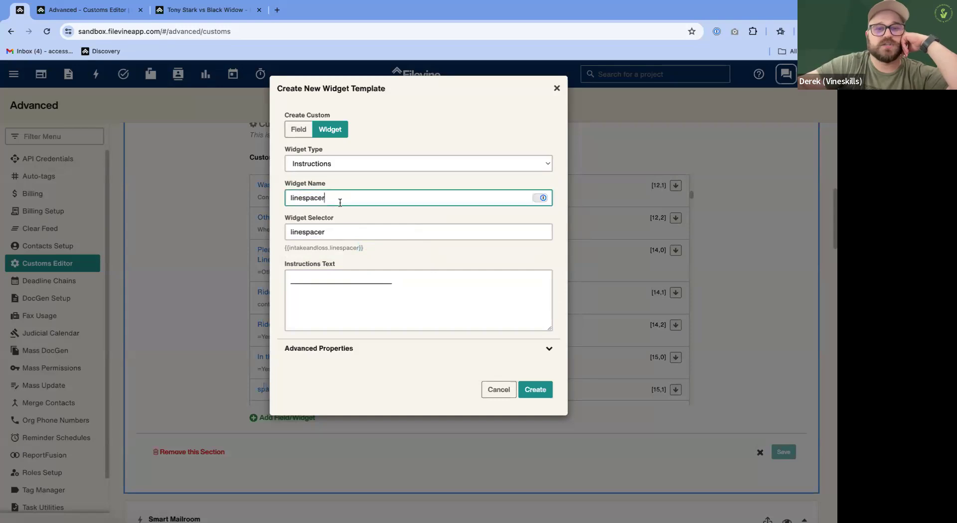
pyautogui.write('1')
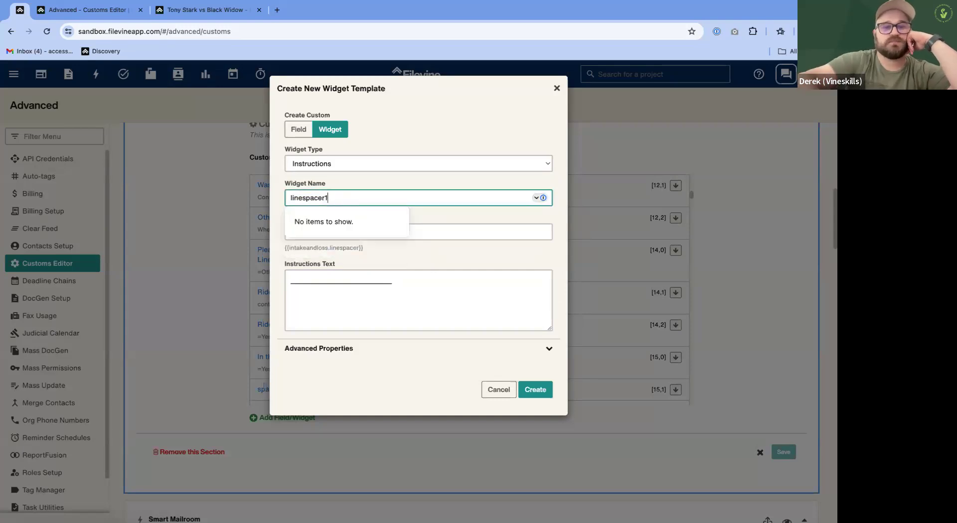
pyautogui.click(353, 280)
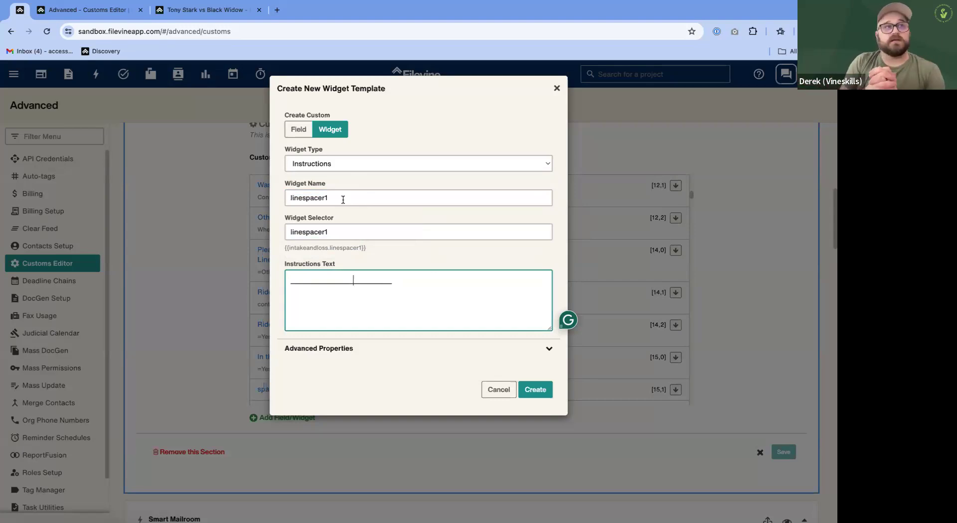
# Look at the divider lines in the project's Intake section, then return to the Customs Editor and discard the new widget.
pyautogui.click(214, 10)
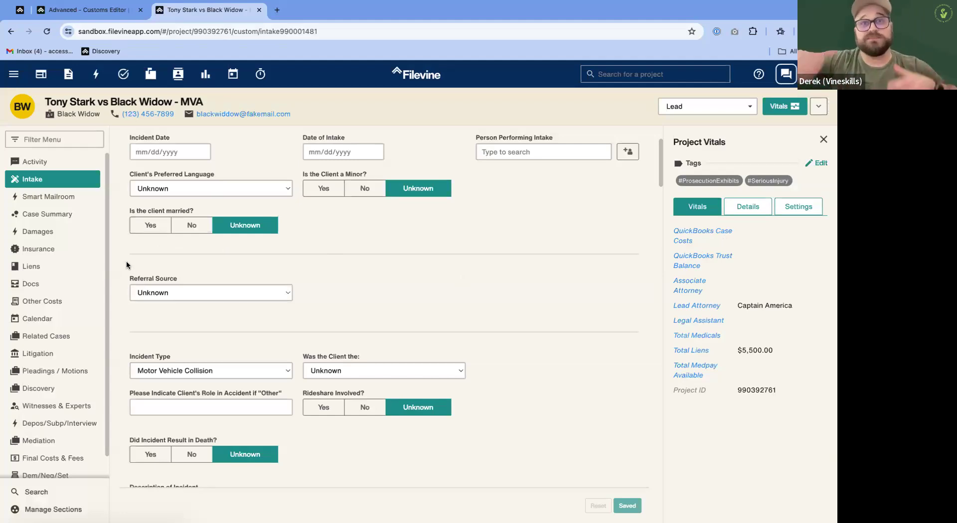
pyautogui.click(20, 10)
pyautogui.click(557, 88)
# Open the spacer7.2 instructions widget, examine how its name is numbered, and close it without changes.
pyautogui.scroll(2, 423, 278)
pyautogui.scroll(2, 423, 278)
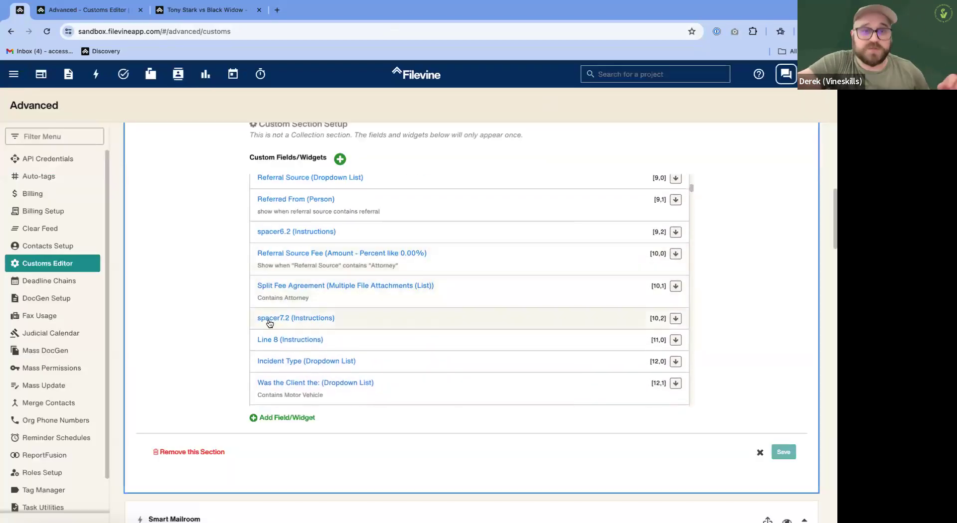
pyautogui.click(428, 322)
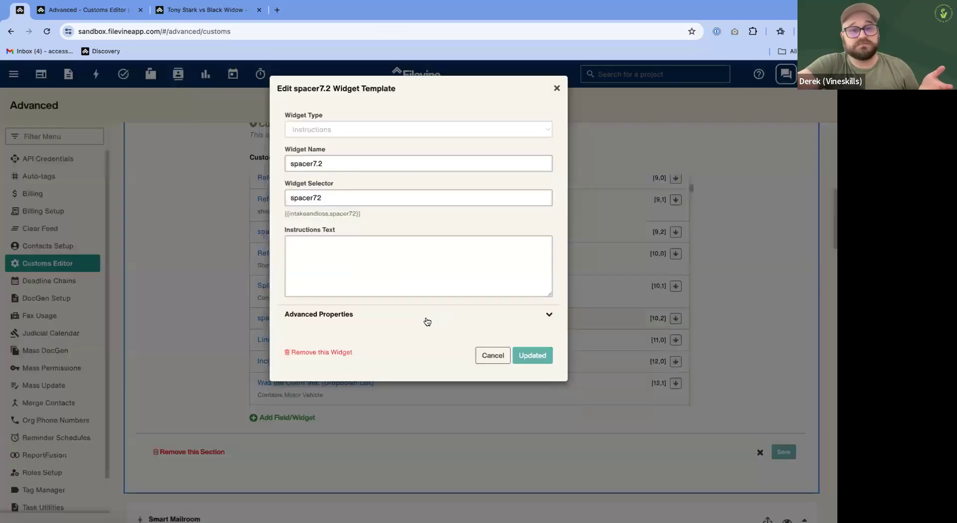
pyautogui.click(339, 164)
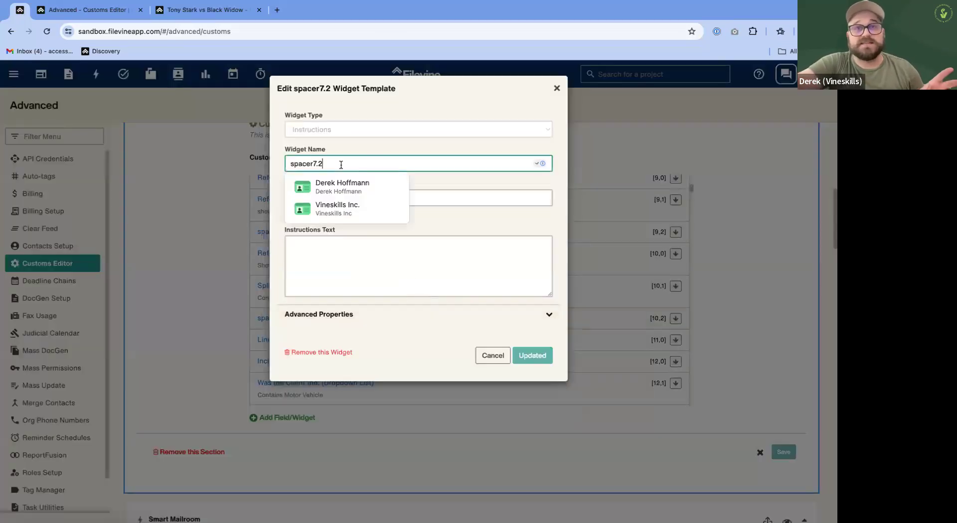
pyautogui.moveTo(332, 168)
pyautogui.mouseDown()
pyautogui.moveTo(303, 165)
pyautogui.moveTo(315, 165)
pyautogui.mouseUp()
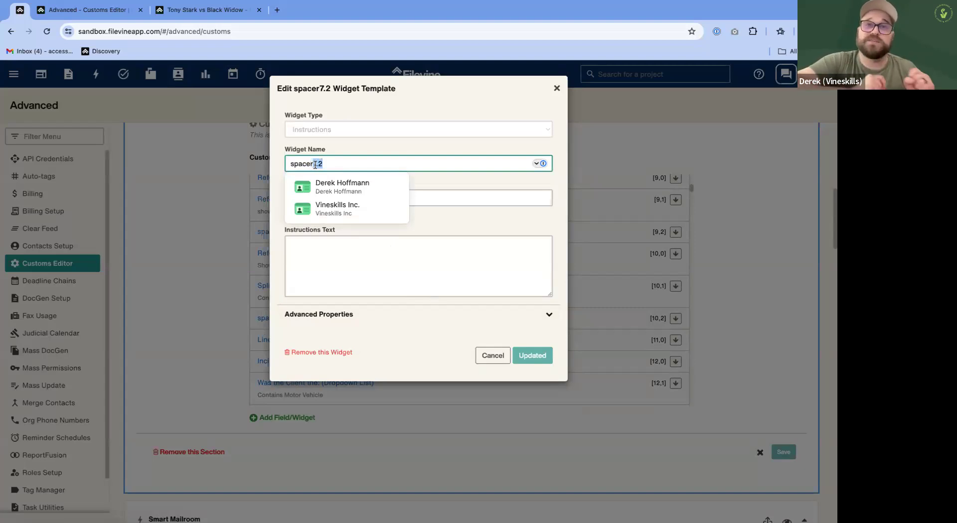
pyautogui.click(557, 88)
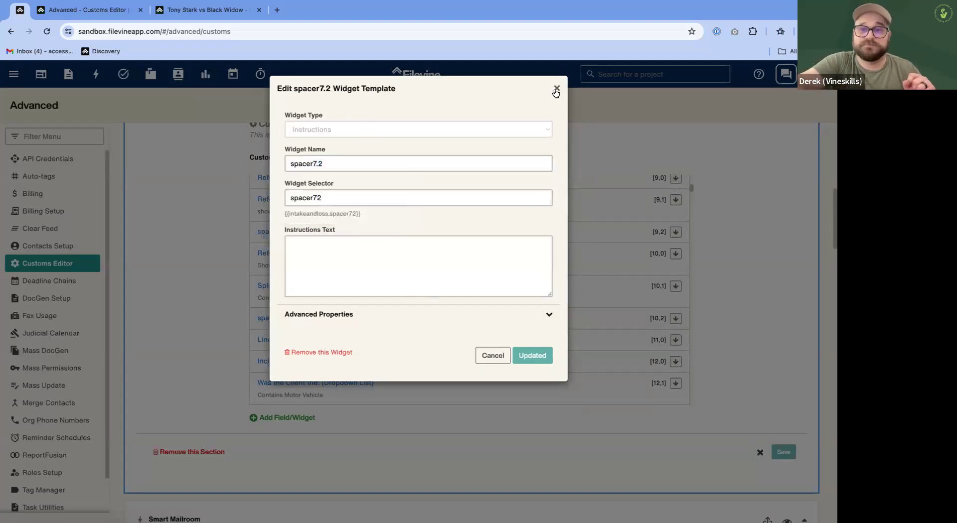
# Find the Spacer4.2 instructions widget below the Spouse field and open its settings.
pyautogui.scroll(4, 404, 308)
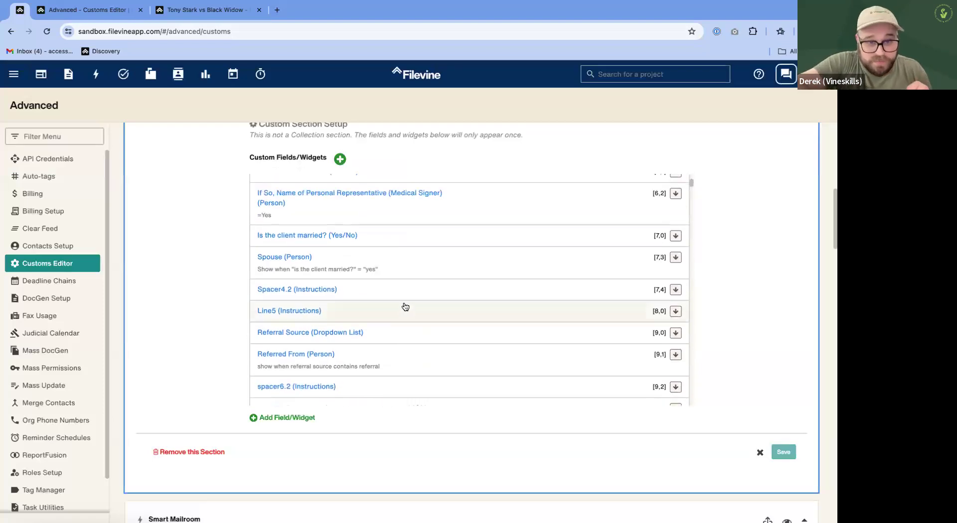
pyautogui.scroll(1, 444, 305)
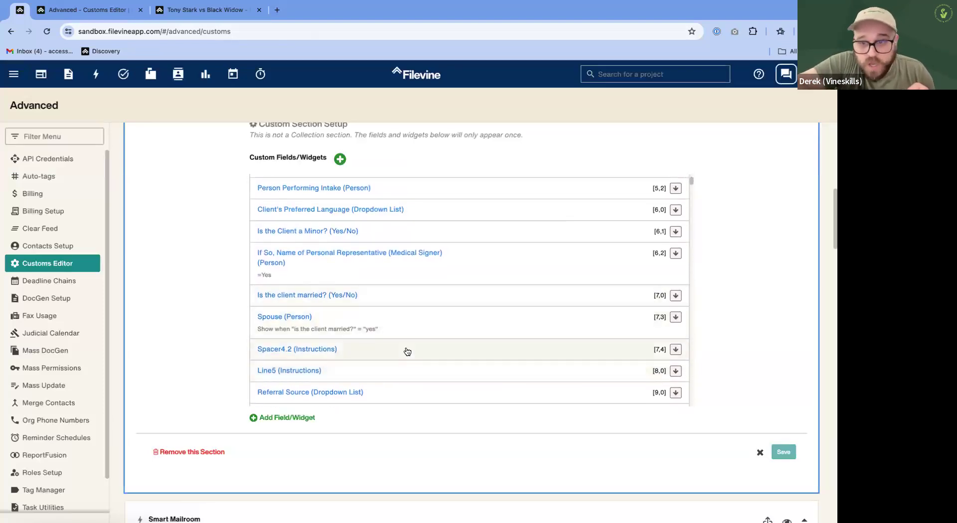
pyautogui.scroll(-1, 374, 332)
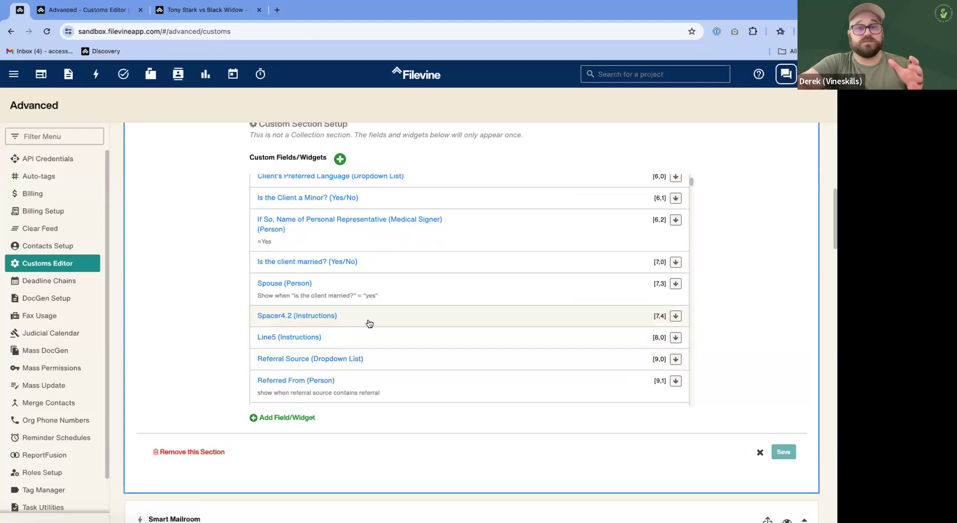
pyautogui.click(373, 322)
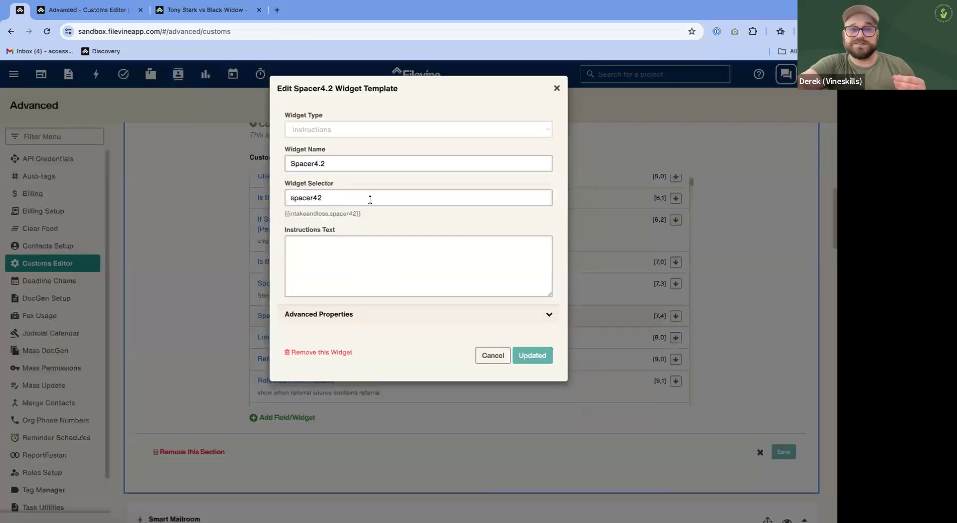
# In the project's Intake section, set "Is the client married?" to Yes to test the Spouse field's row.
pyautogui.click(220, 11)
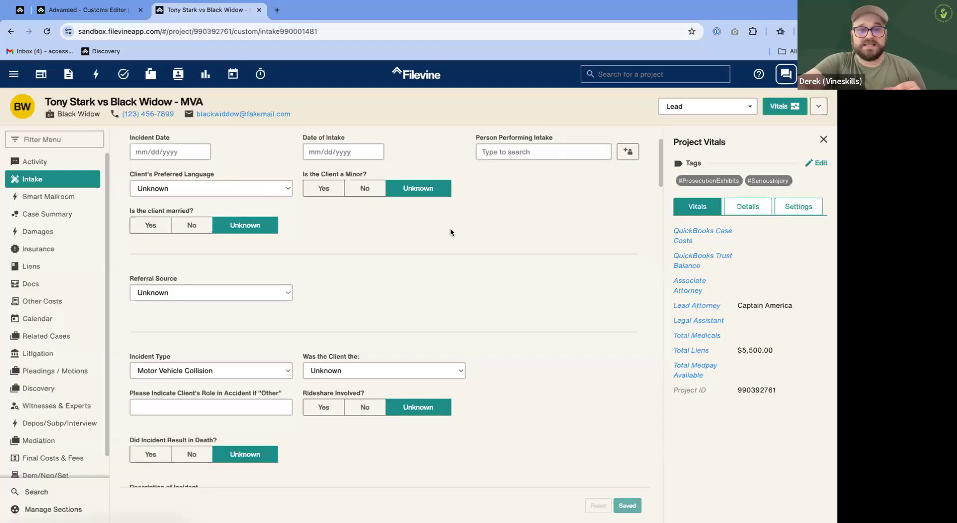
pyautogui.scroll(3, 486, 274)
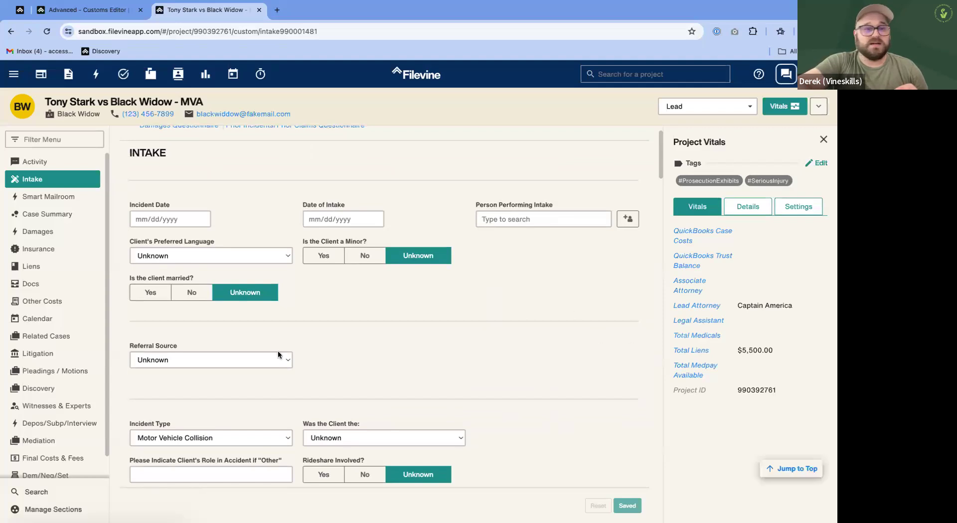
pyautogui.click(146, 294)
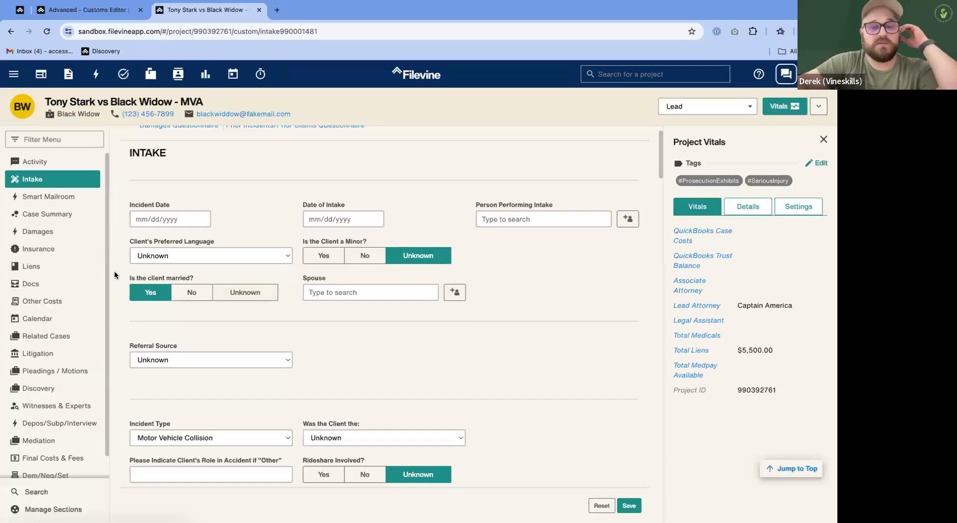
# Test the referral fields by setting Referral Source to Attorney Referral, then set it back to Unknown.
pyautogui.click(138, 365)
pyautogui.click(150, 373)
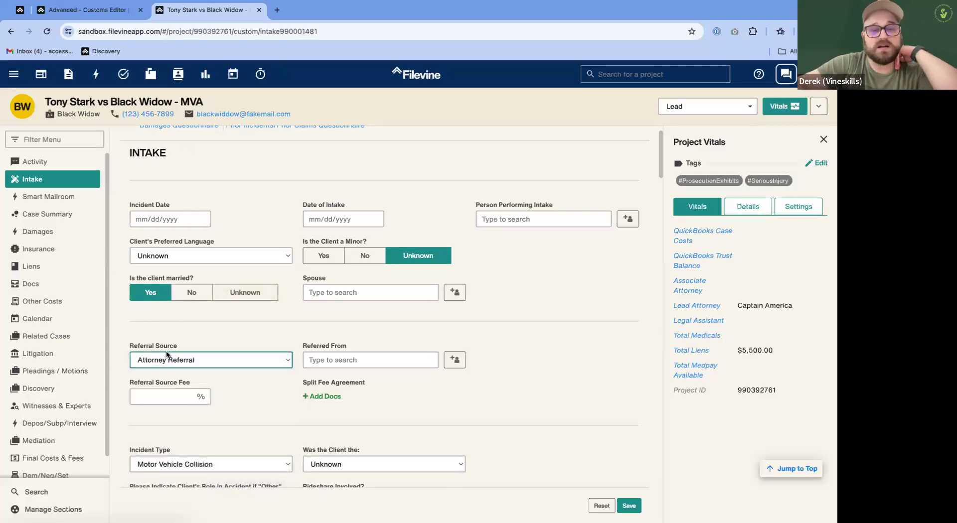
pyautogui.click(160, 360)
pyautogui.click(152, 349)
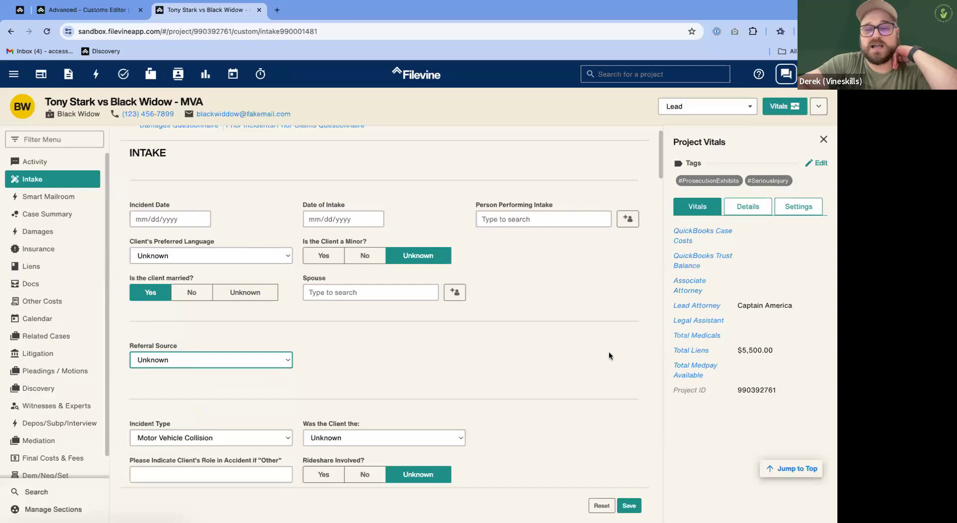
pyautogui.click(408, 358)
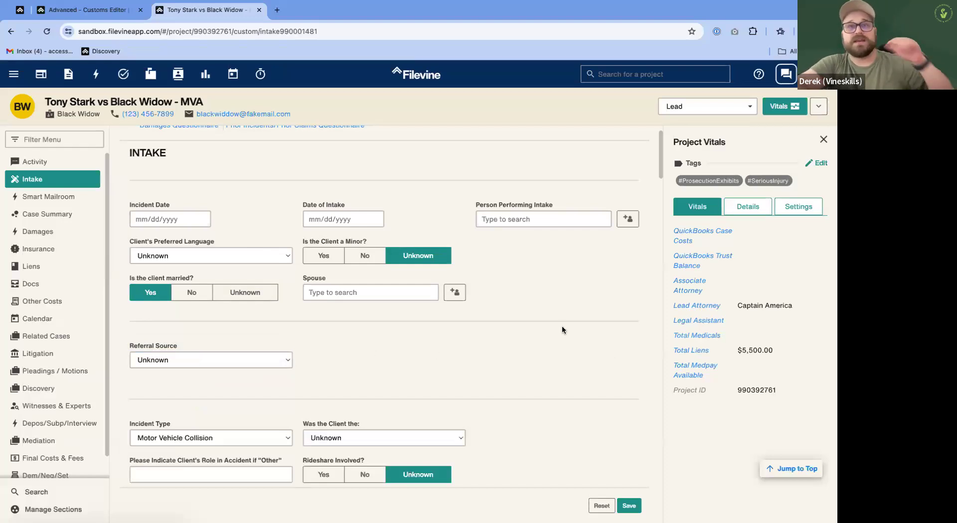
# Check the Referral Source options on the project's intake form, then dismiss the Spacer4.2 widget template in the Customs Editor.
pyautogui.click(225, 358)
pyautogui.click(330, 336)
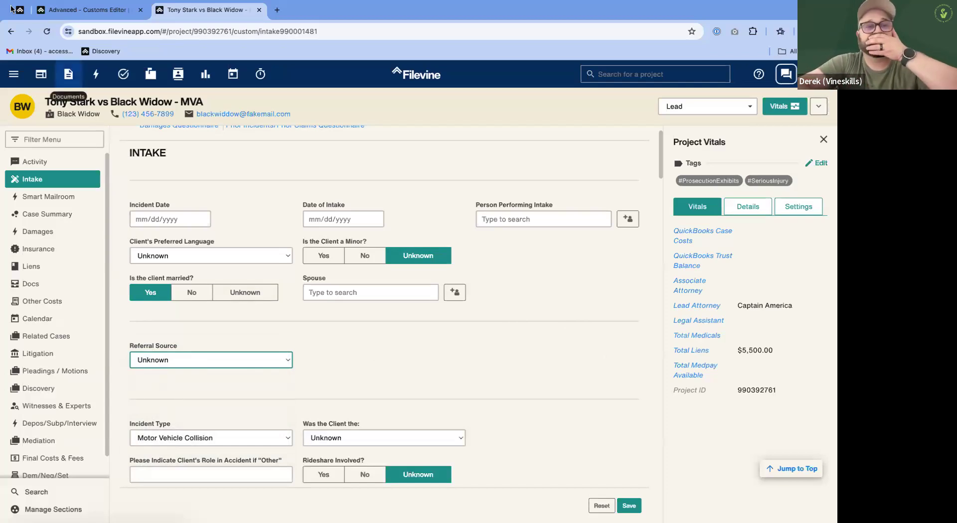
pyautogui.click(75, 9)
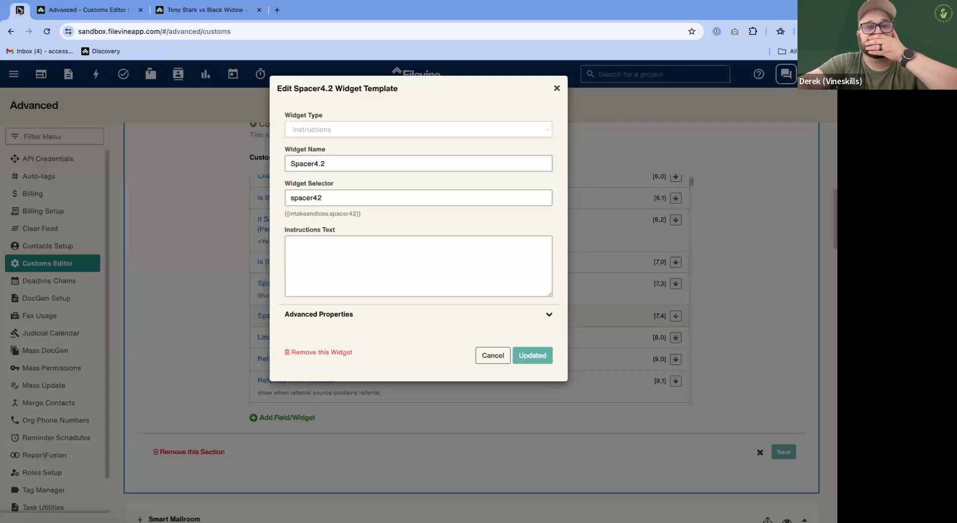
pyautogui.click(557, 88)
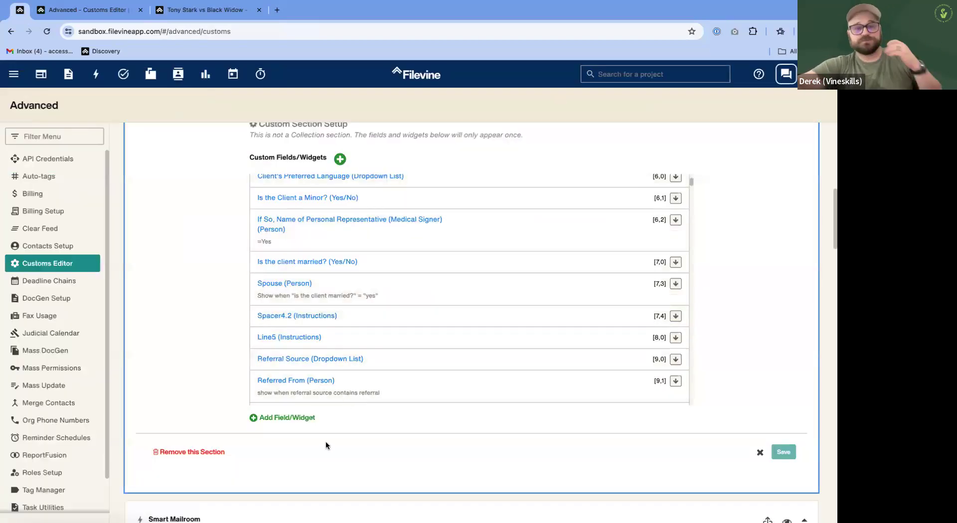
# Start a new custom field in the intake section and review the available field types.
pyautogui.click(304, 419)
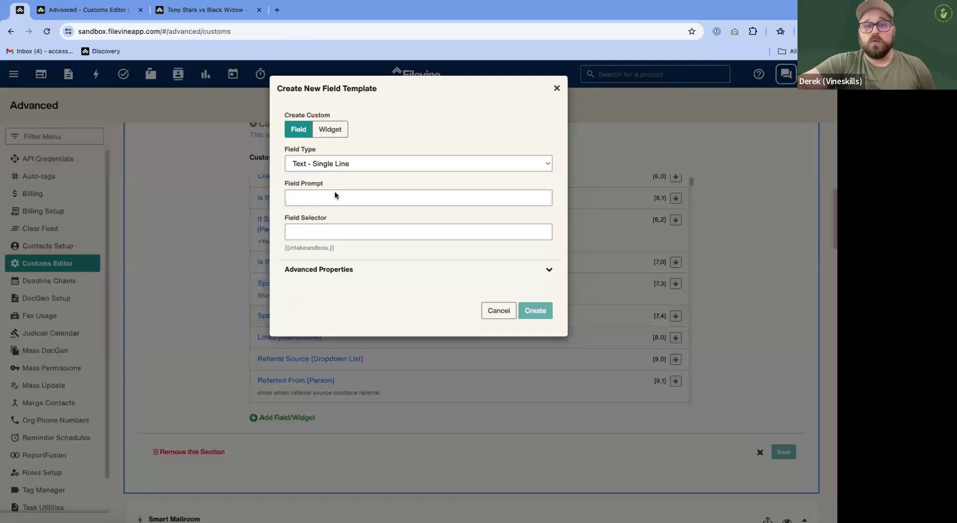
pyautogui.click(320, 164)
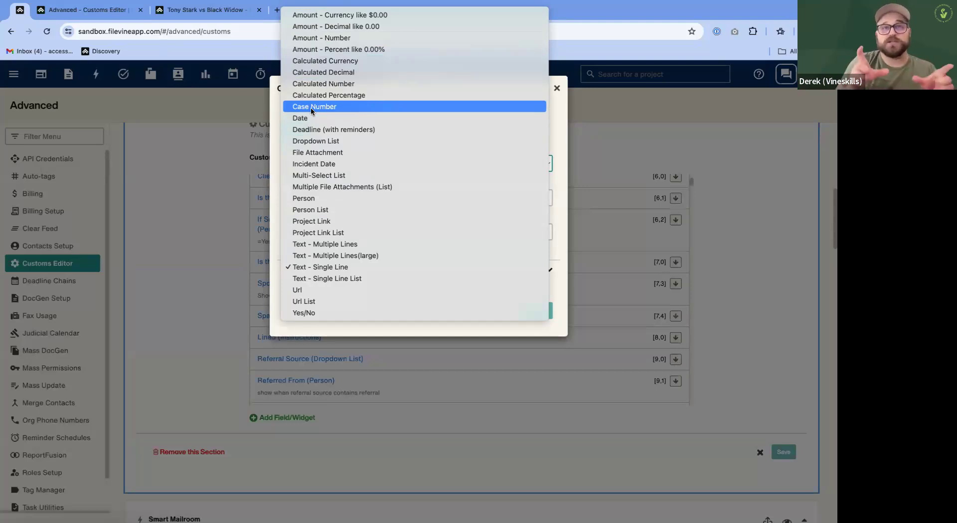
pyautogui.click(191, 9)
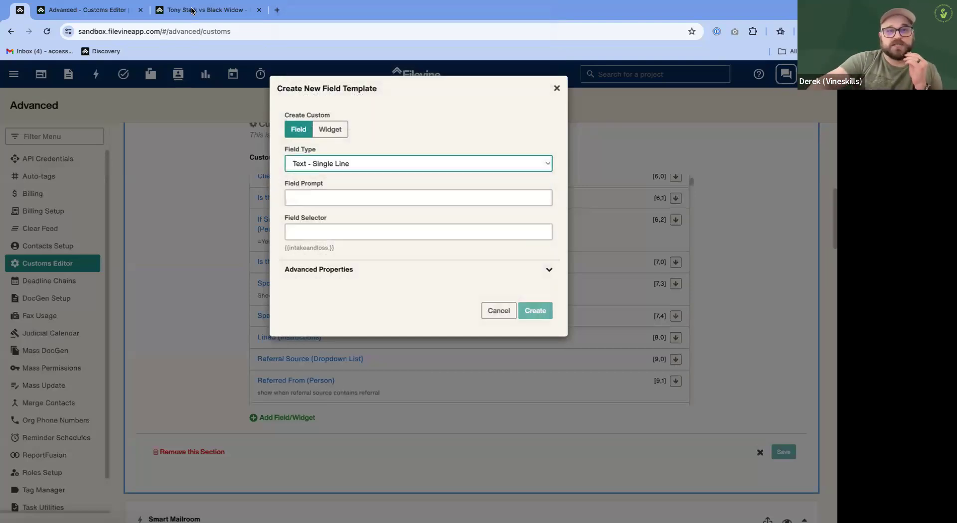
# Copy the project ID from the project page's web address and search for the project with it.
pyautogui.click(195, 10)
pyautogui.click(244, 35)
pyautogui.click(240, 32)
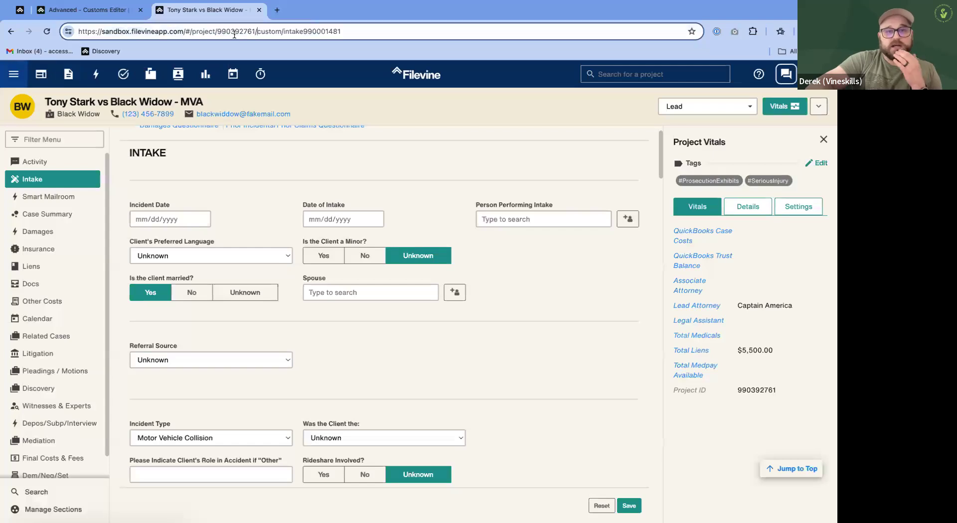
pyautogui.moveTo(256, 31); pyautogui.dragTo(219, 31)
pyautogui.hotkey('ctrl', 'c')
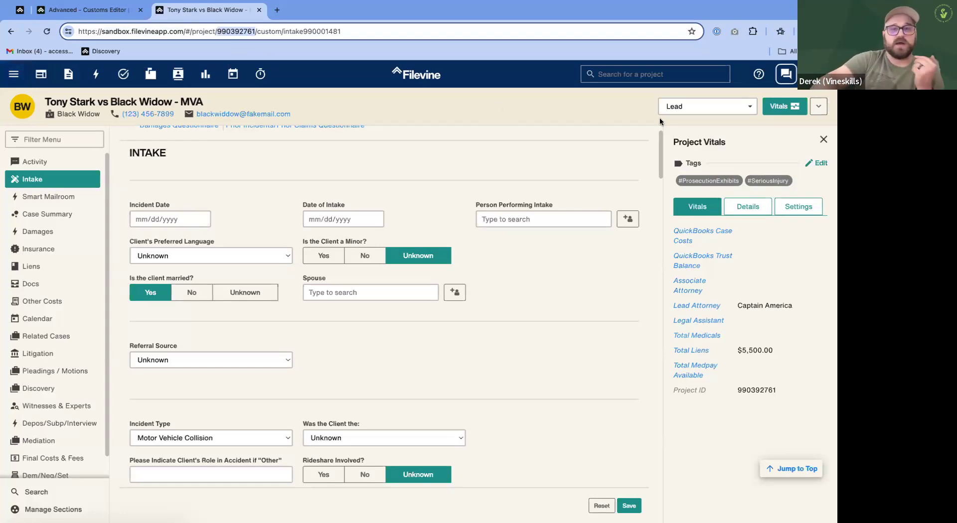
pyautogui.click(657, 75)
pyautogui.hotkey('ctrl', 'v')
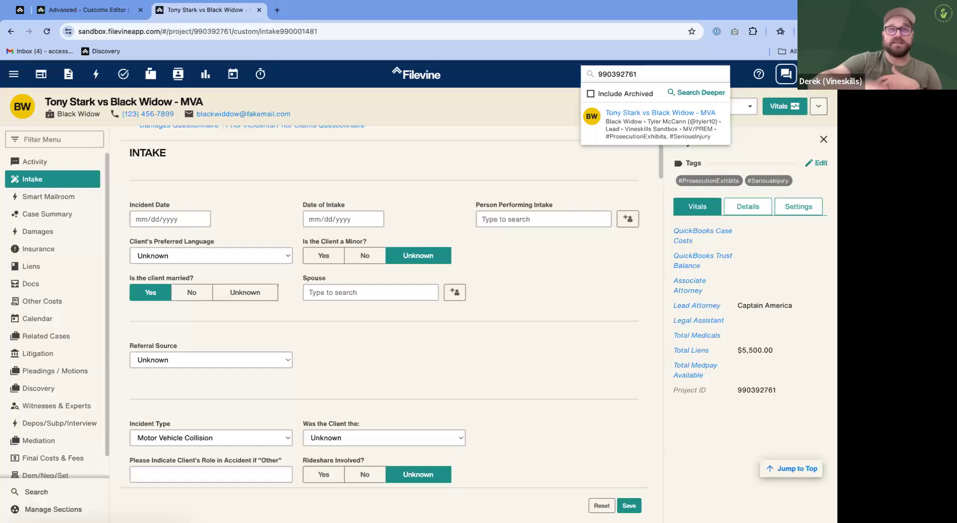
# Set the field type of the new field template in the Customs Editor to Deadline (with reminders).
pyautogui.click(83, 10)
pyautogui.click(325, 162)
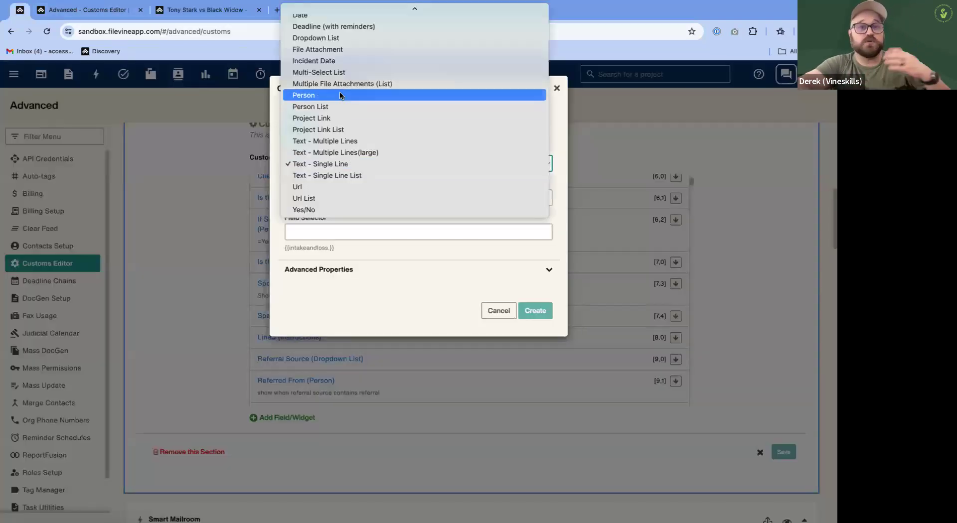
pyautogui.scroll(3, 337, 60)
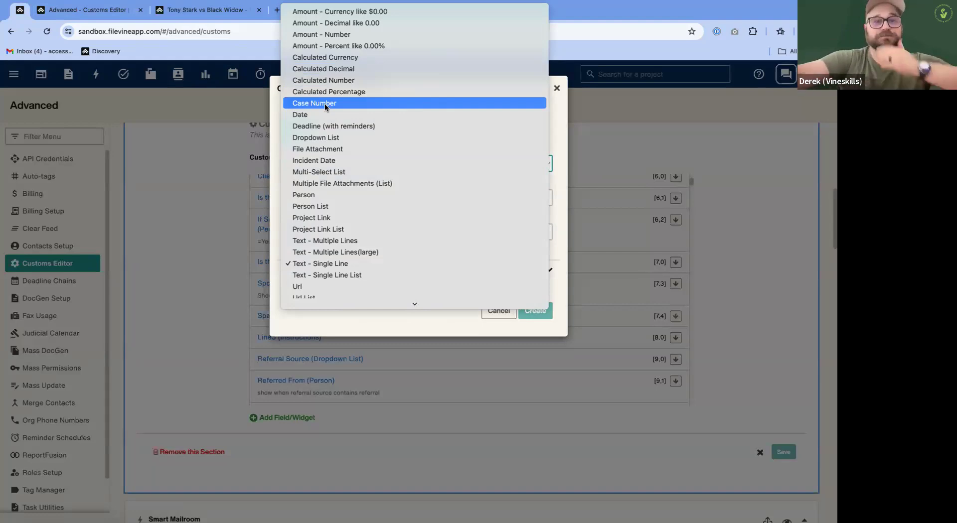
pyautogui.click(317, 126)
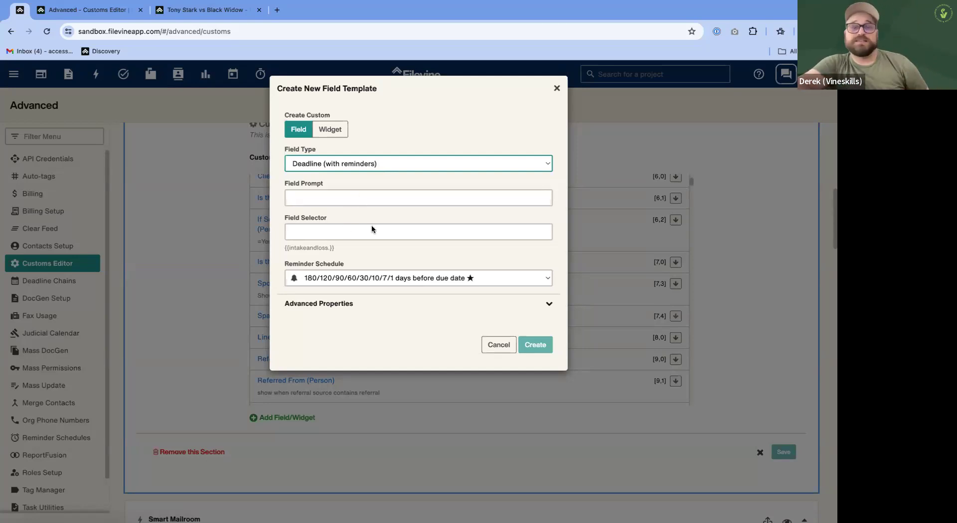
# Review the reminder schedules available for the new deadline field, keeping the default schedule.
pyautogui.click(382, 279)
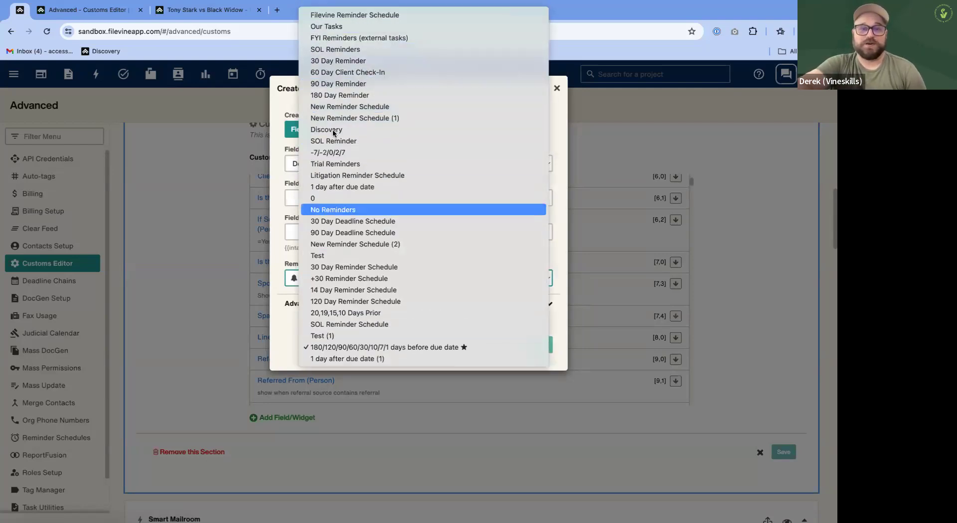
pyautogui.click(285, 323)
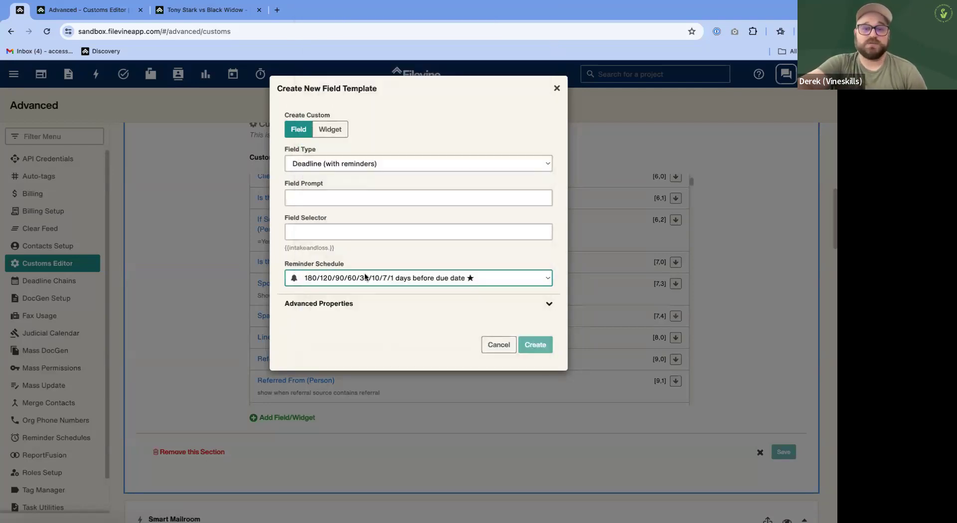
pyautogui.click(342, 278)
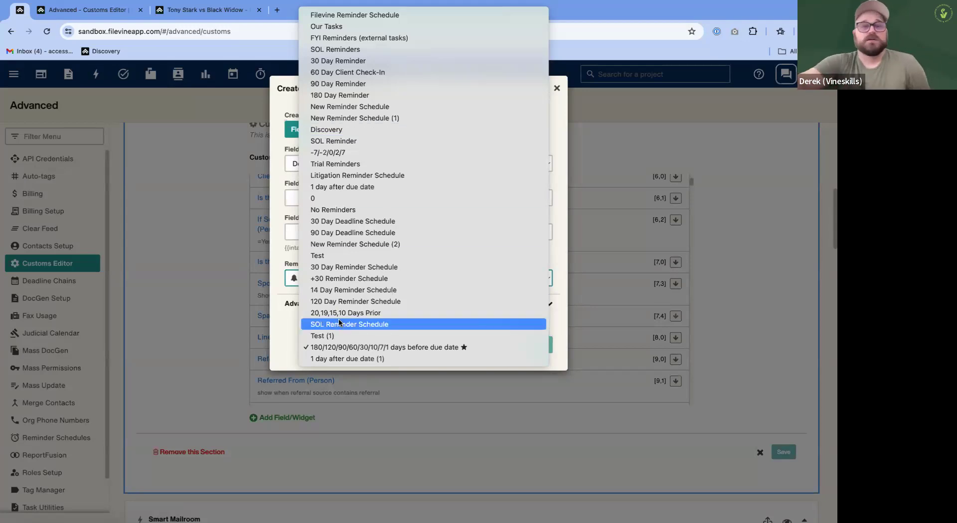
pyautogui.click(279, 333)
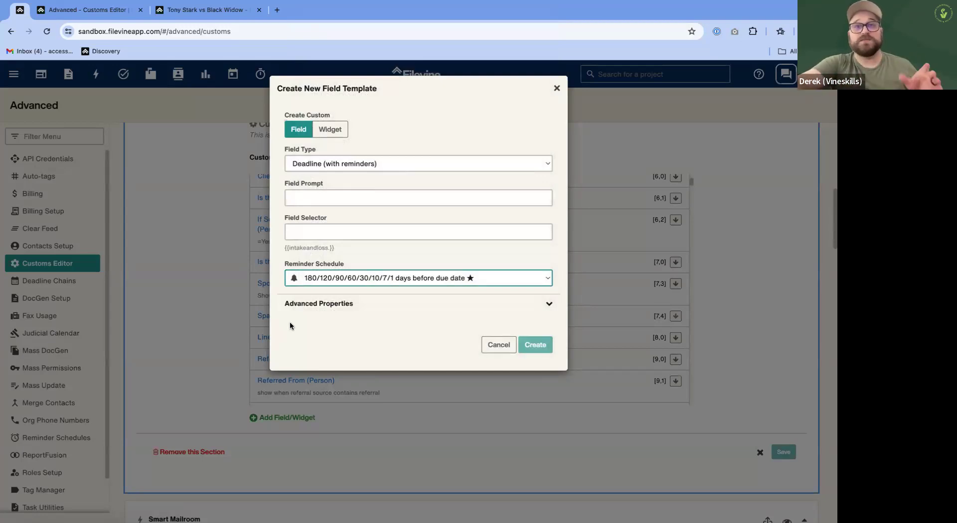
pyautogui.click(323, 279)
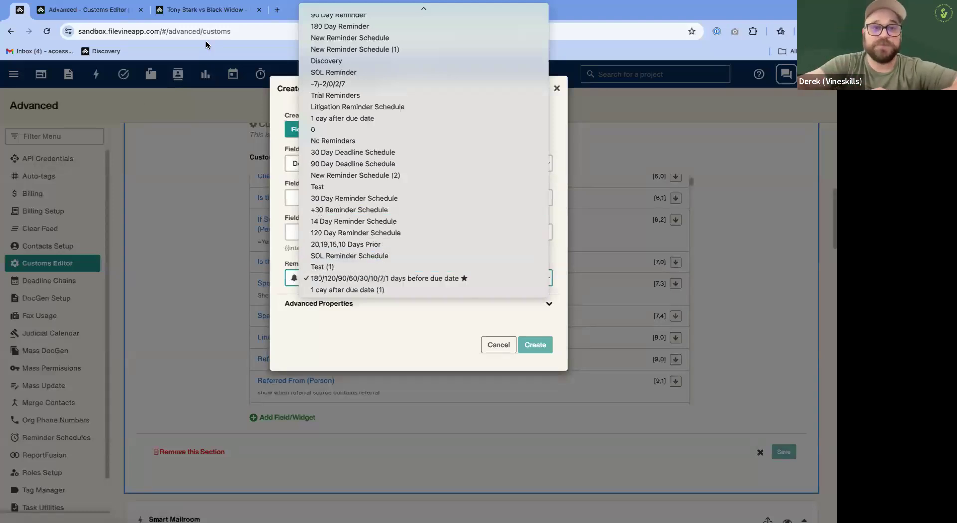
pyautogui.click(201, 16)
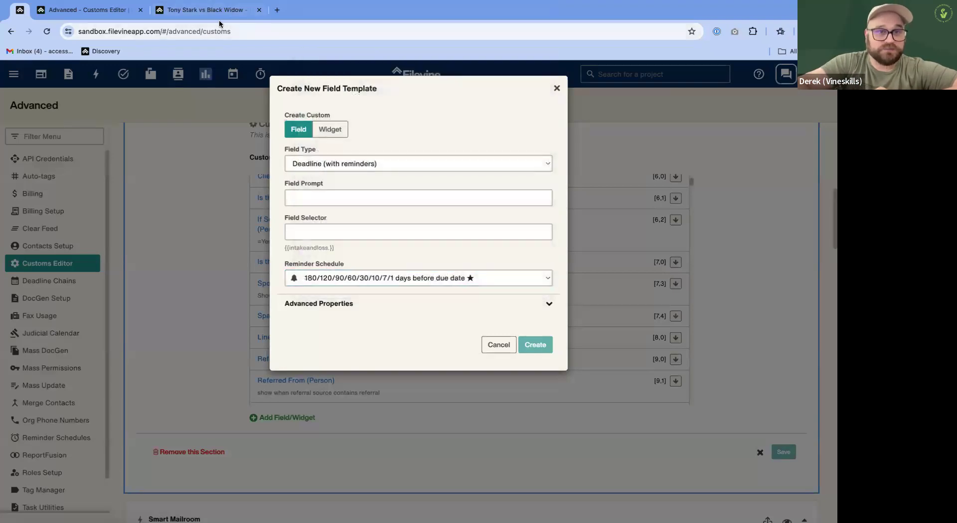
# Open the project's Litigation section without saving the intake changes and examine its deadline dashboard.
pyautogui.click(213, 7)
pyautogui.click(26, 355)
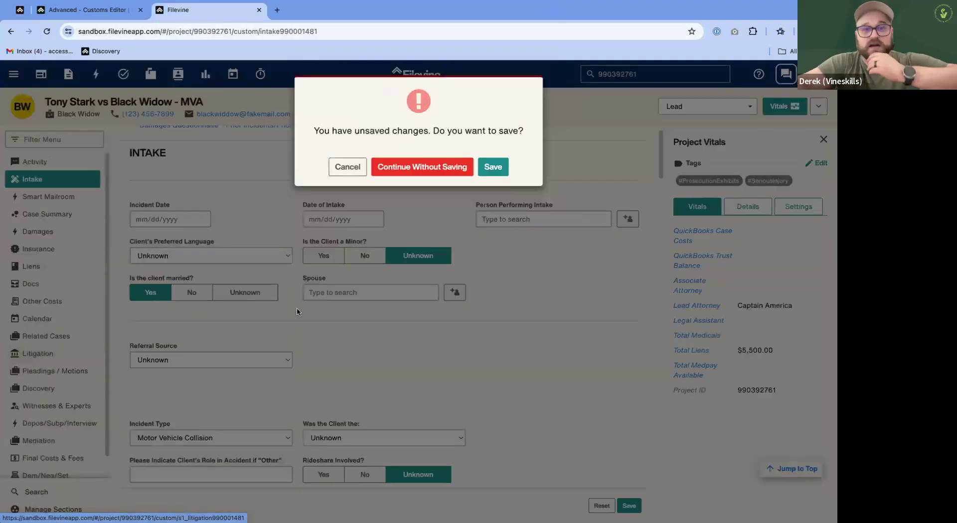
pyautogui.click(404, 164)
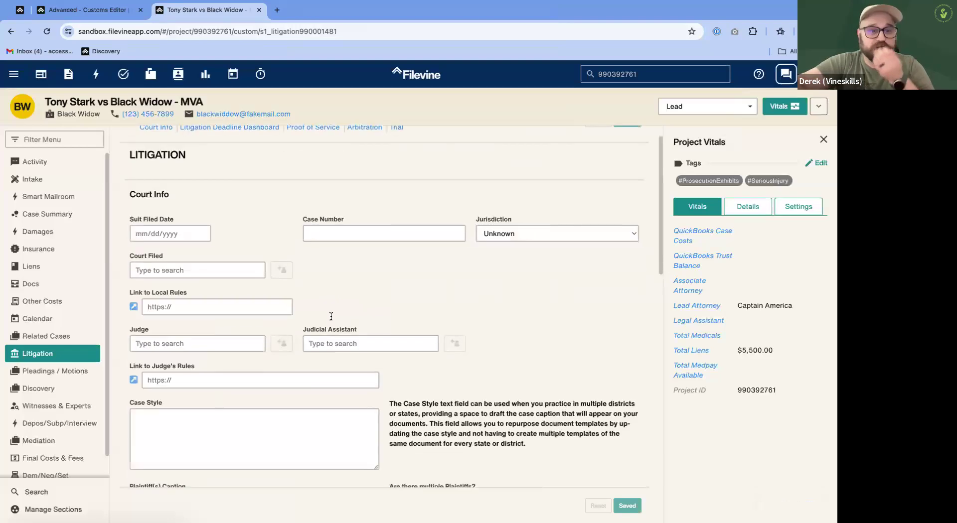
pyautogui.scroll(-6, 331, 316)
pyautogui.scroll(-1, 331, 317)
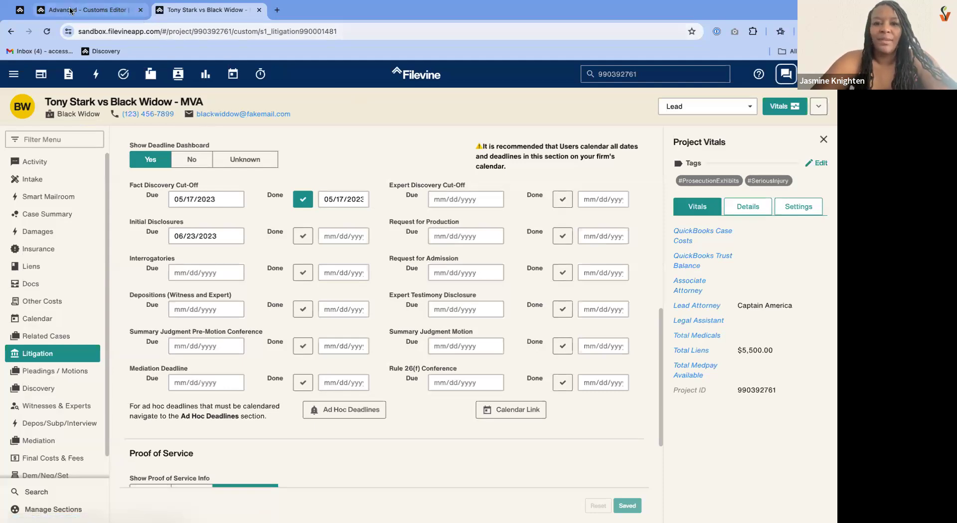
# Set the new field template's type to Dropdown List and its display style to Multiple Choice.
pyautogui.click(24, 13)
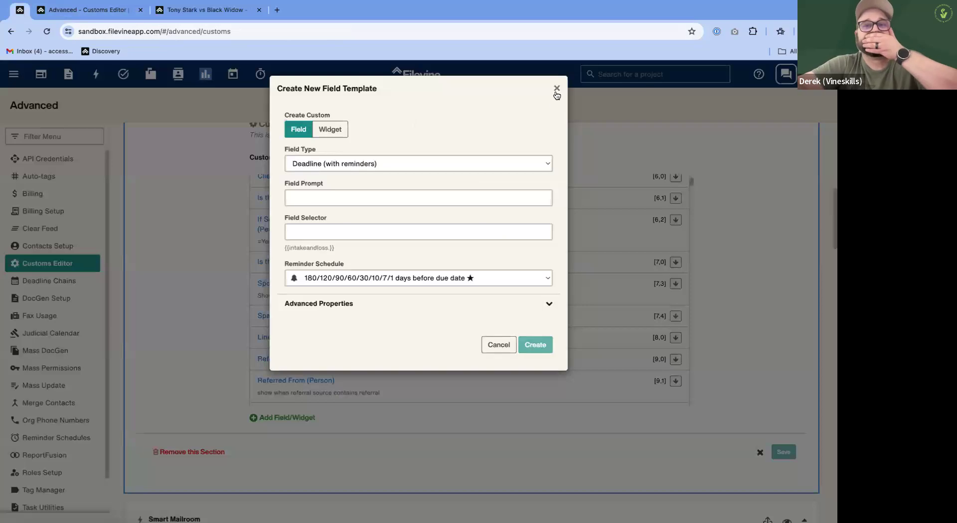
pyautogui.click(348, 168)
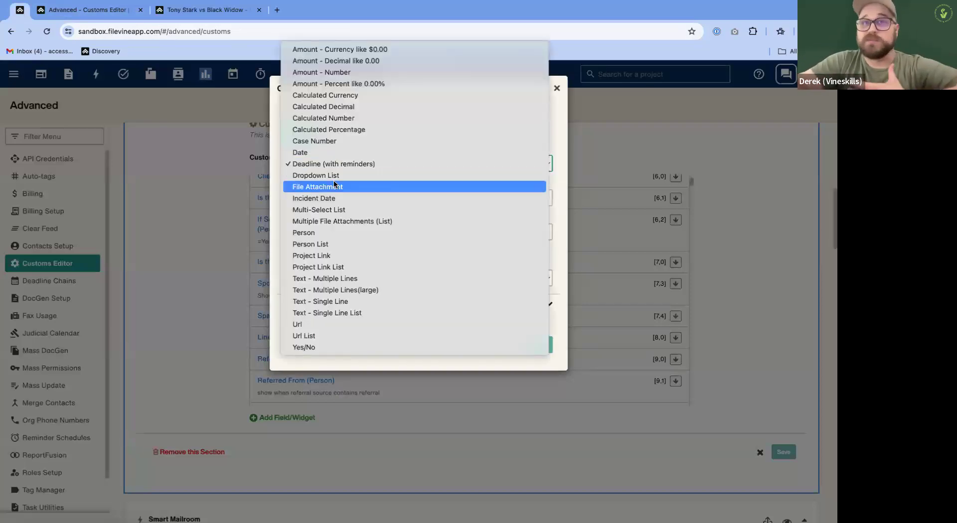
pyautogui.click(334, 185)
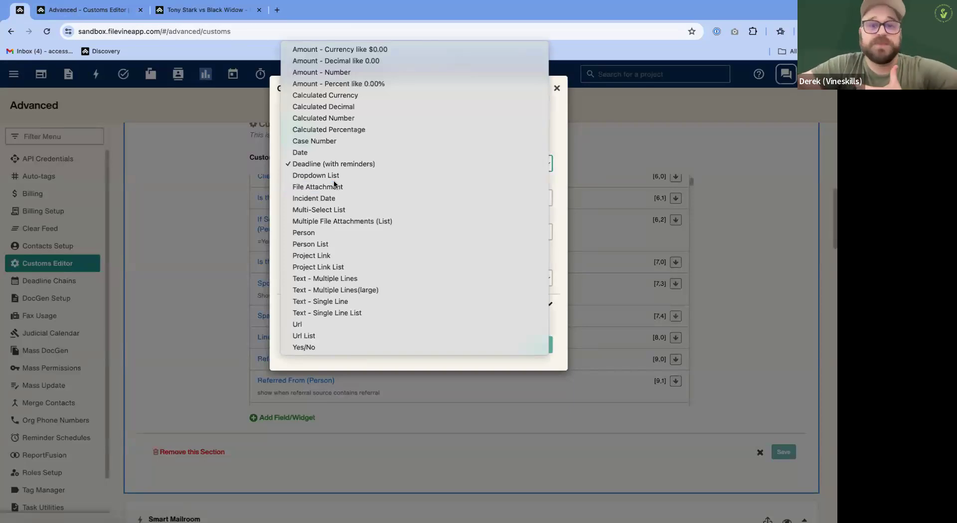
pyautogui.click(329, 163)
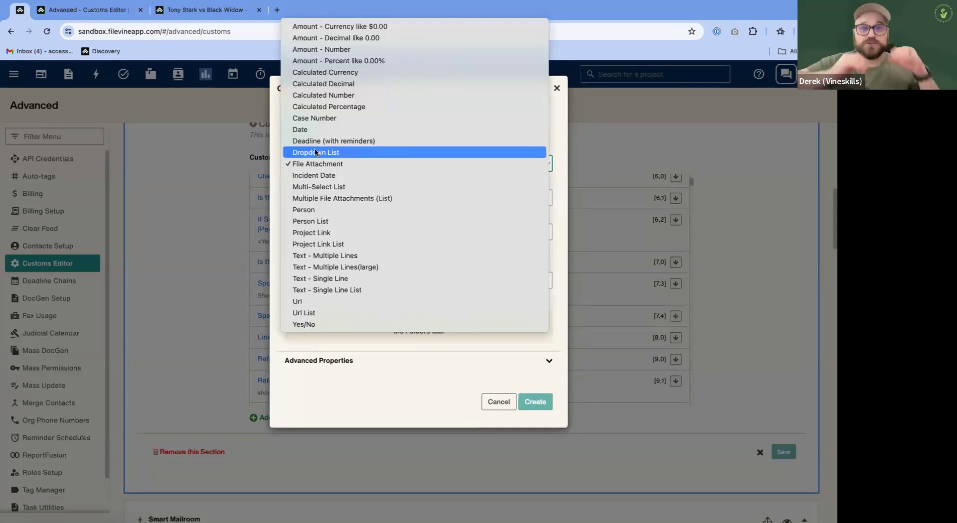
pyautogui.click(315, 152)
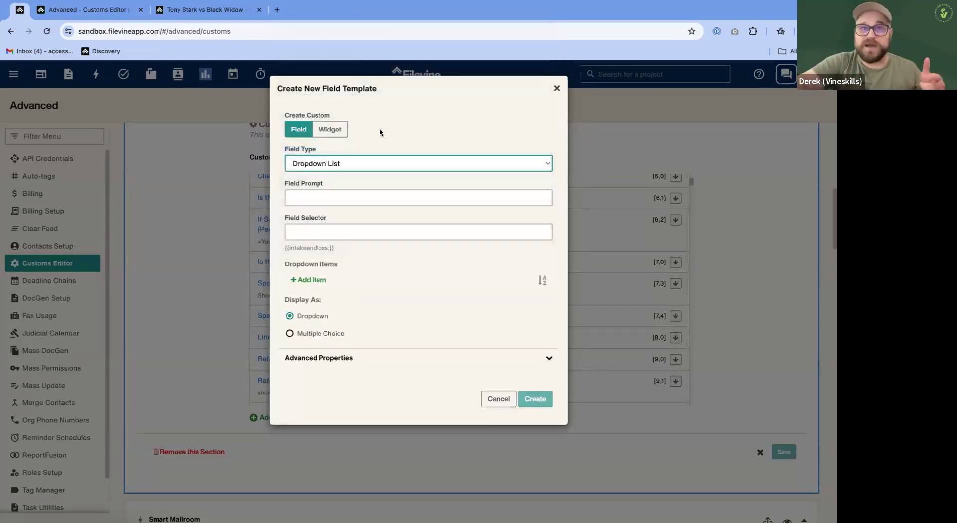
pyautogui.click(304, 333)
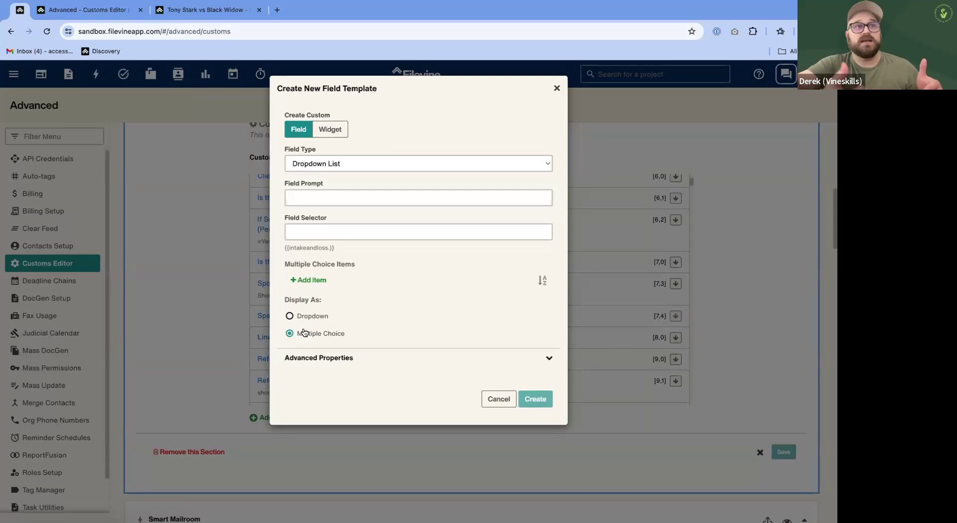
# Return to the project's Intake section and examine the options of the "Was the Client the:" dropdown.
pyautogui.click(223, 10)
pyautogui.click(34, 179)
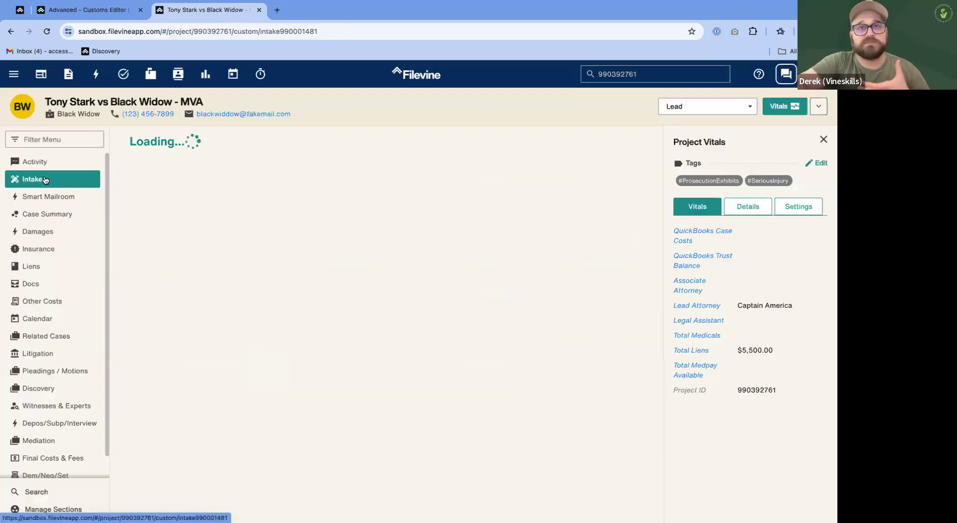
pyautogui.scroll(-8, 242, 279)
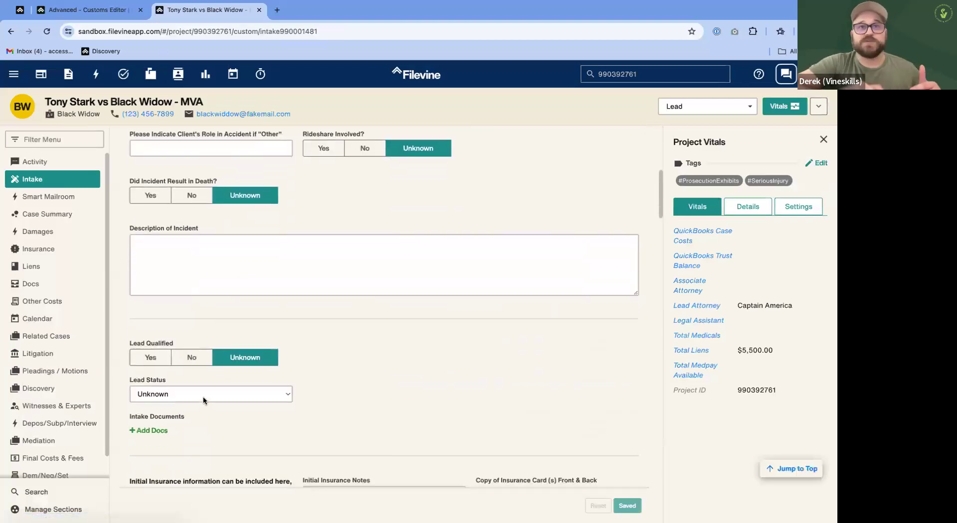
pyautogui.scroll(2, 203, 299)
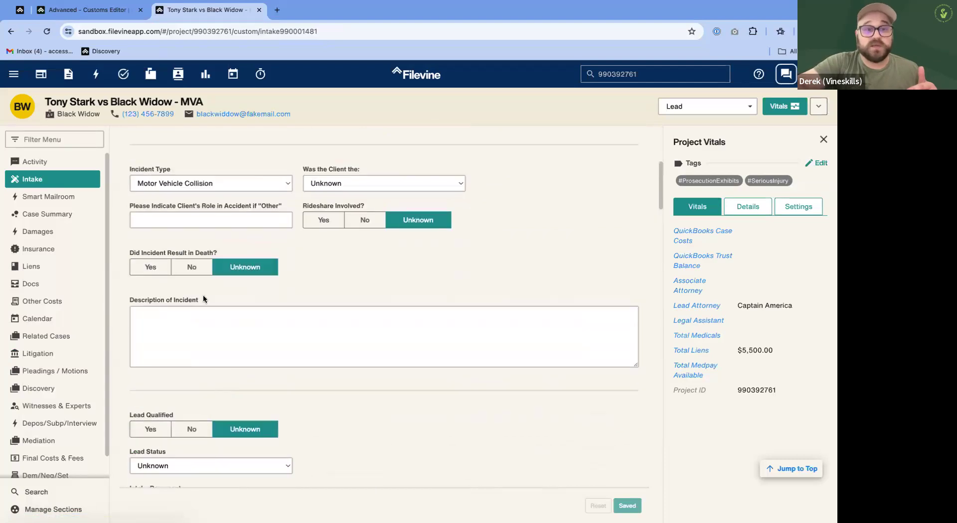
pyautogui.click(342, 179)
pyautogui.click(321, 164)
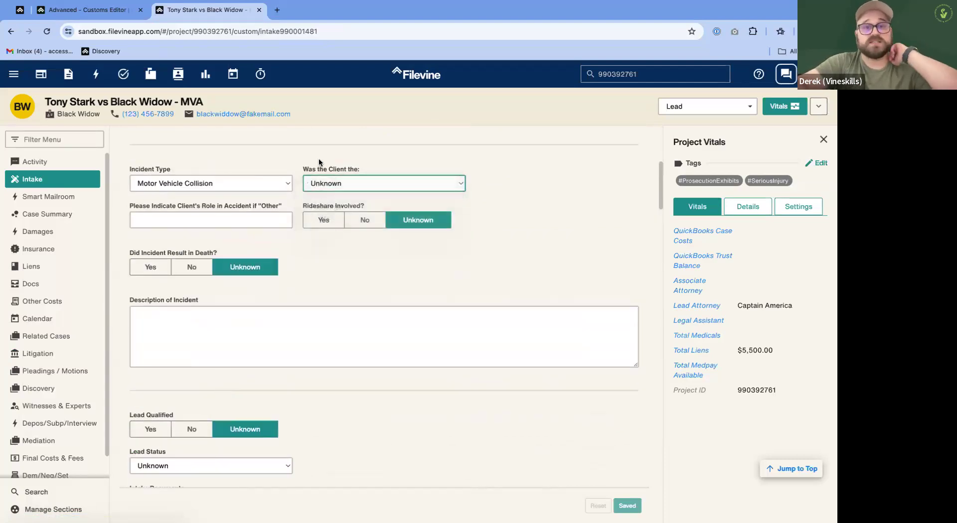
# Discard the unsaved field template in the Customs Editor and find the "Was the Client the:" field in the section's field list.
pyautogui.click(100, 14)
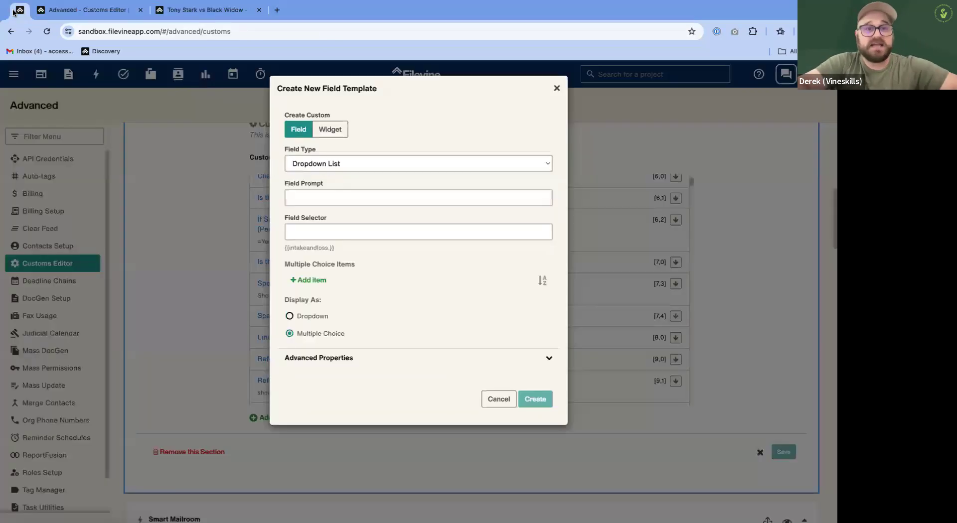
pyautogui.click(557, 89)
pyautogui.scroll(3, 482, 261)
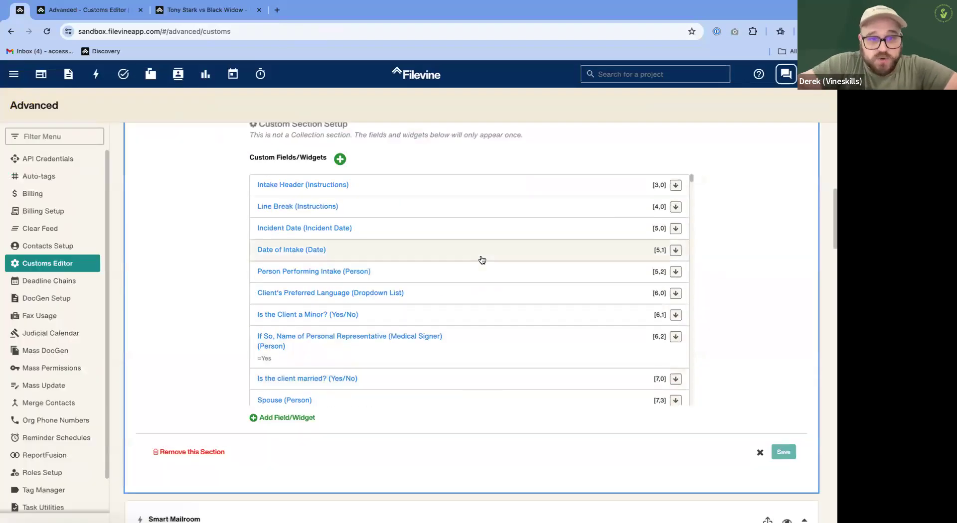
pyautogui.scroll(-4, 469, 293)
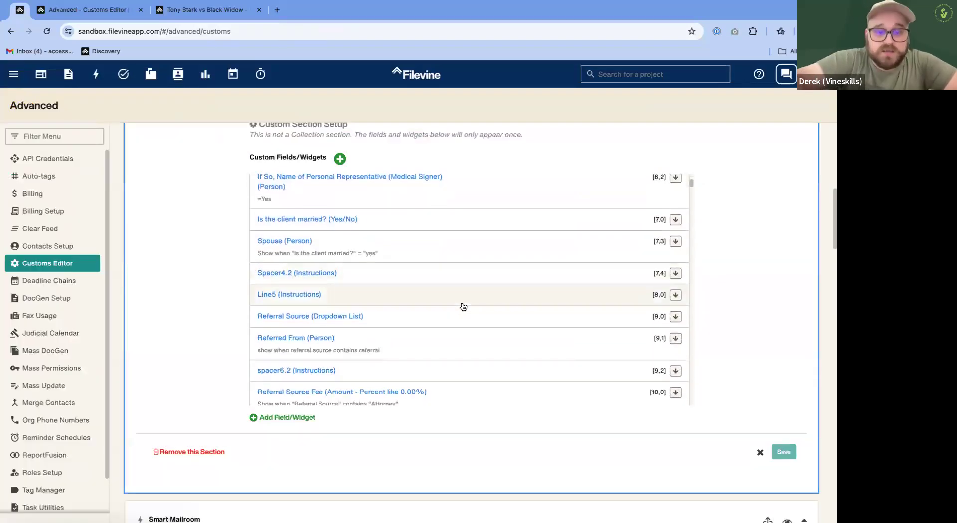
pyautogui.hotkey('ctrl', 'f')
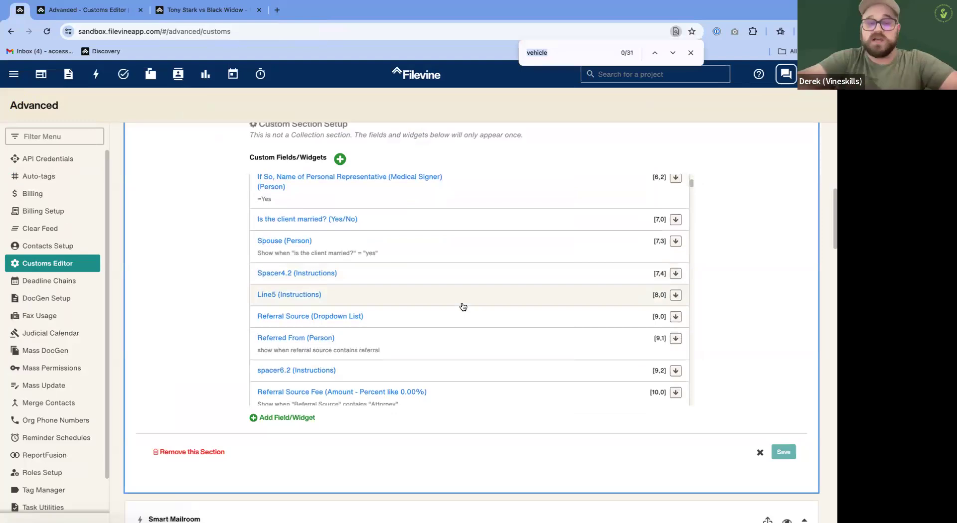
pyautogui.write('was the client')
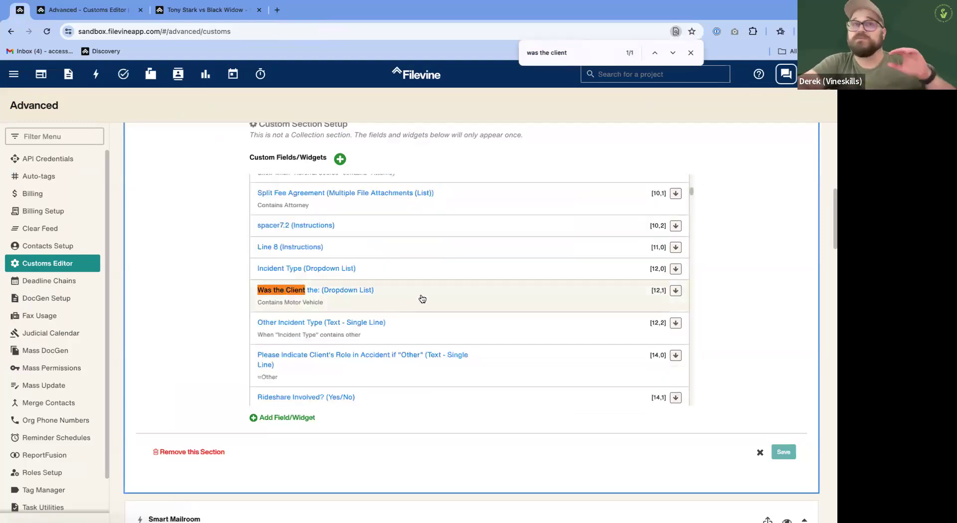
# Check the "Did Incident Result in Death?" question in the project's Intake section and return to the Customs Editor.
pyautogui.click(182, 8)
pyautogui.moveTo(217, 253); pyautogui.dragTo(141, 254)
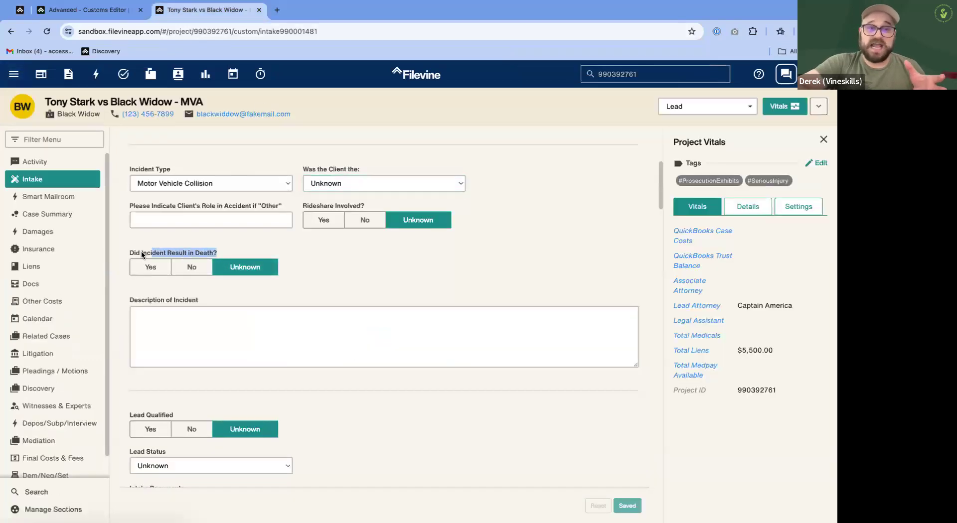
pyautogui.click(49, 9)
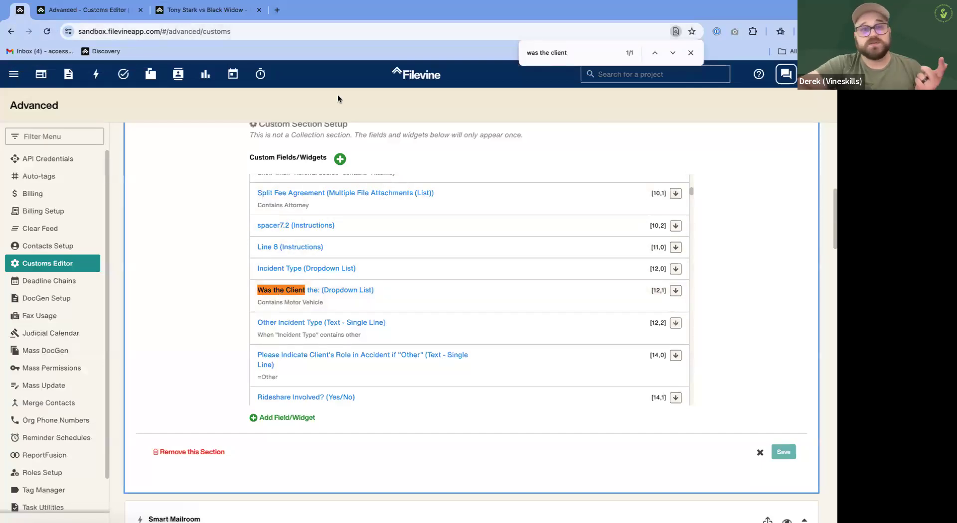
# Change the display style of the "Was the Client the:" field to Multiple Choice and update the field.
pyautogui.click(277, 295)
pyautogui.click(289, 389)
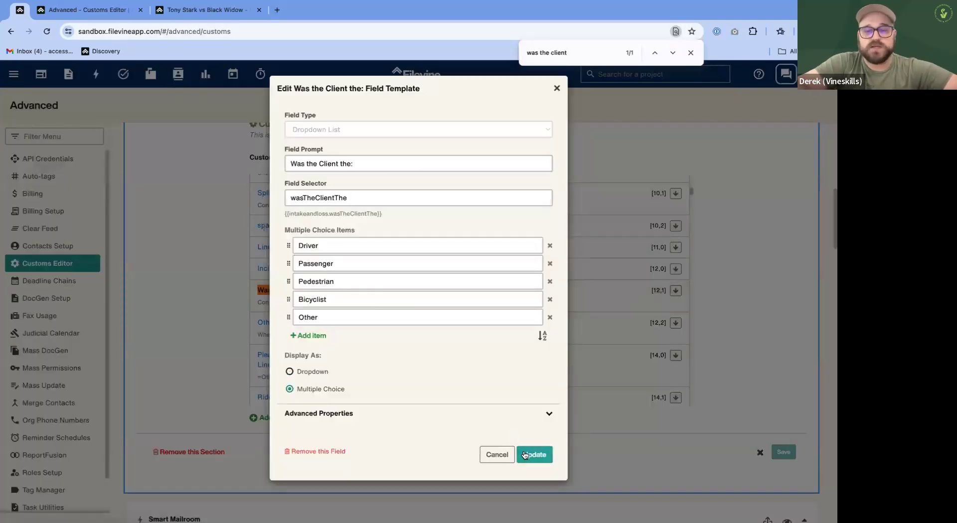
pyautogui.click(534, 454)
# Reload the project's Intake section and examine how the "Was the Client the:" question and its options are displayed.
pyautogui.click(200, 11)
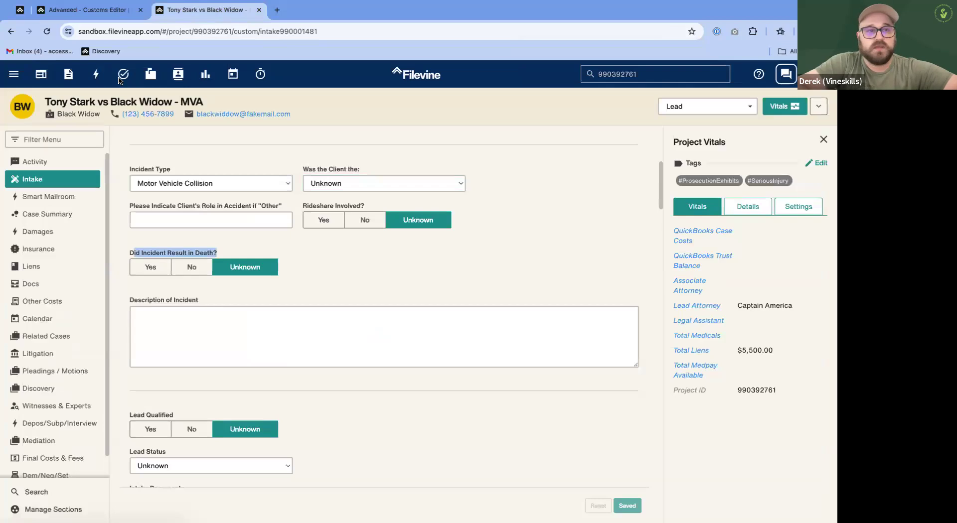
pyautogui.click(46, 32)
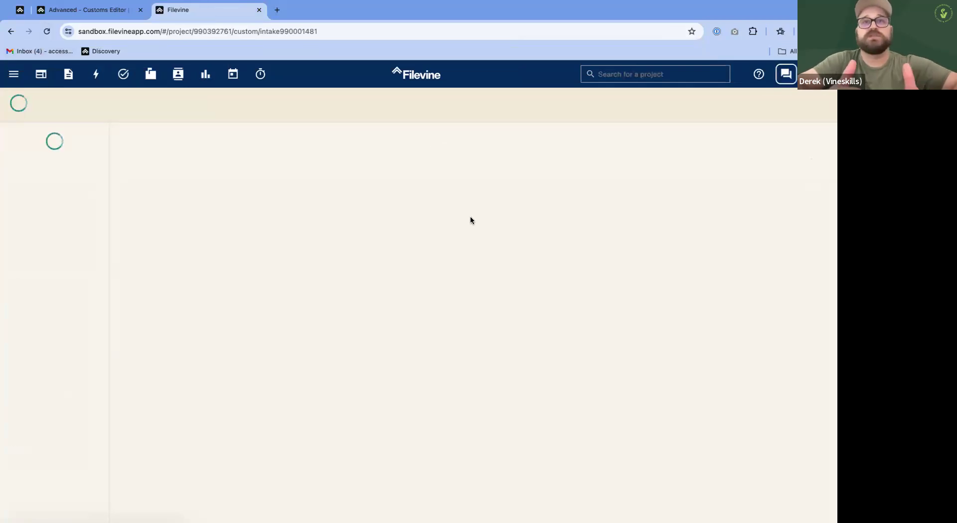
pyautogui.scroll(-5, 457, 300)
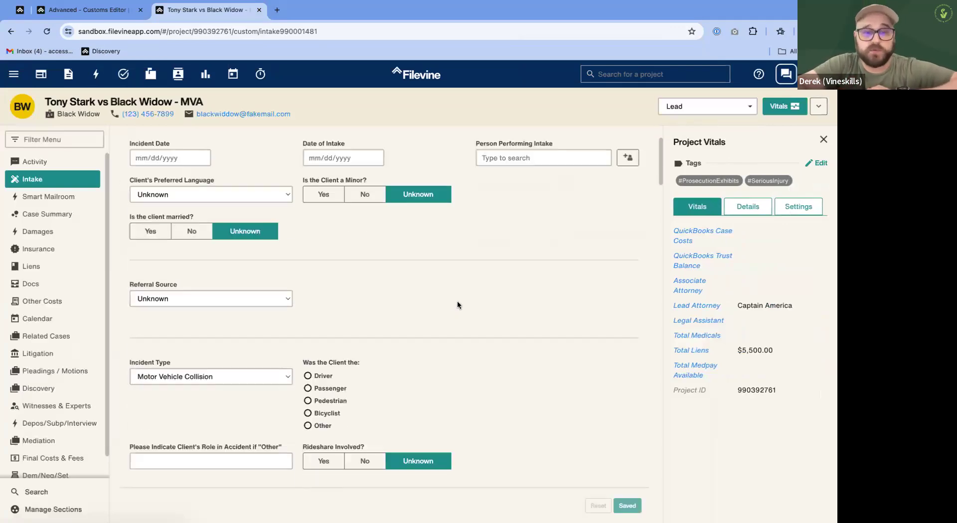
pyautogui.moveTo(347, 341); pyautogui.dragTo(305, 286)
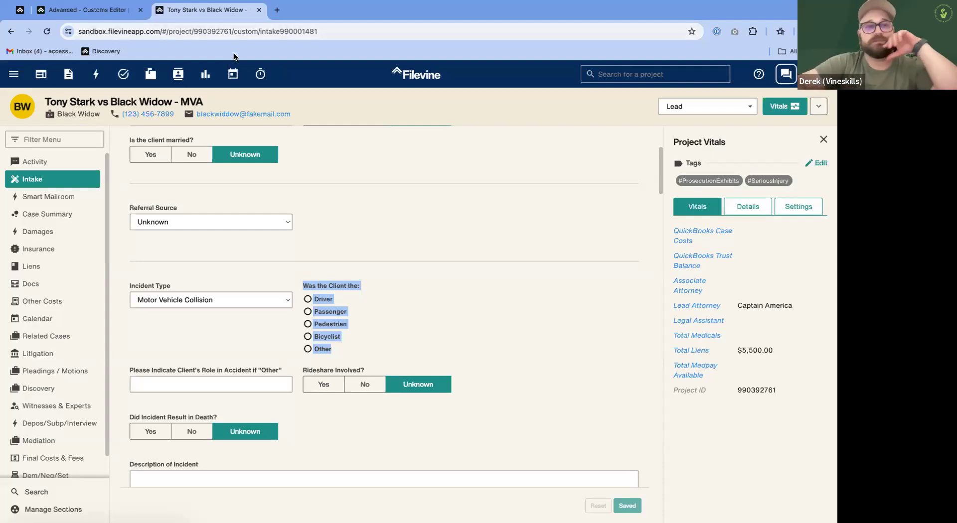
# Set the "Was the Client the:" field's display style to Dropdown in the Customs Editor, update it and check the saved template.
pyautogui.click(20, 11)
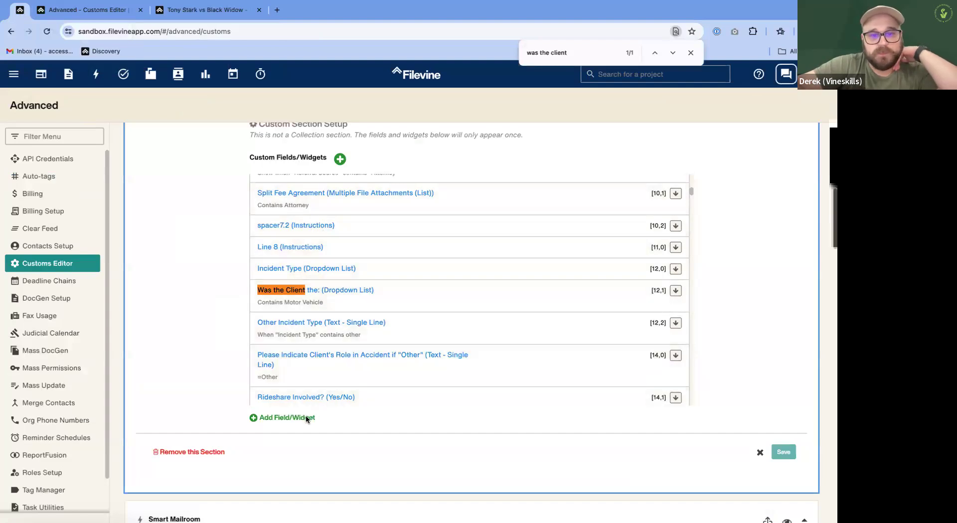
pyautogui.click(415, 294)
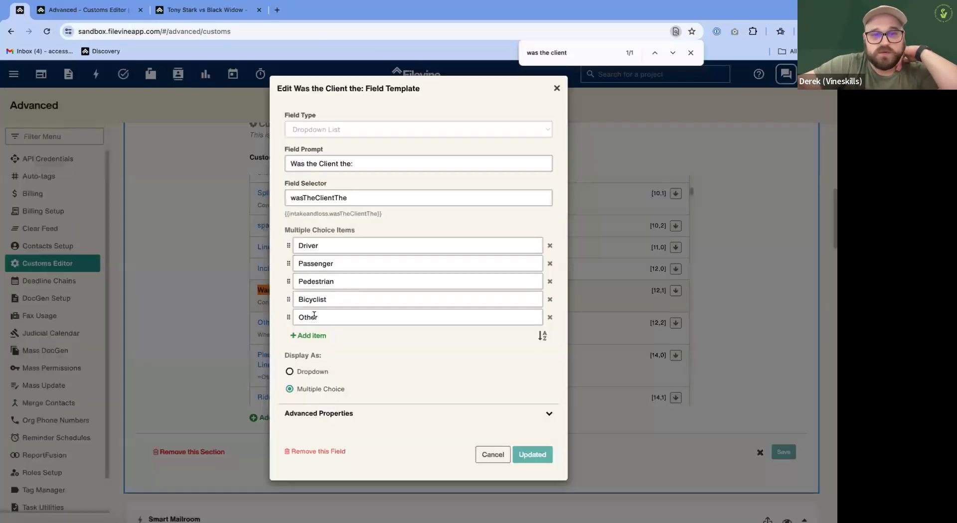
pyautogui.click(310, 372)
pyautogui.click(534, 455)
pyautogui.click(384, 286)
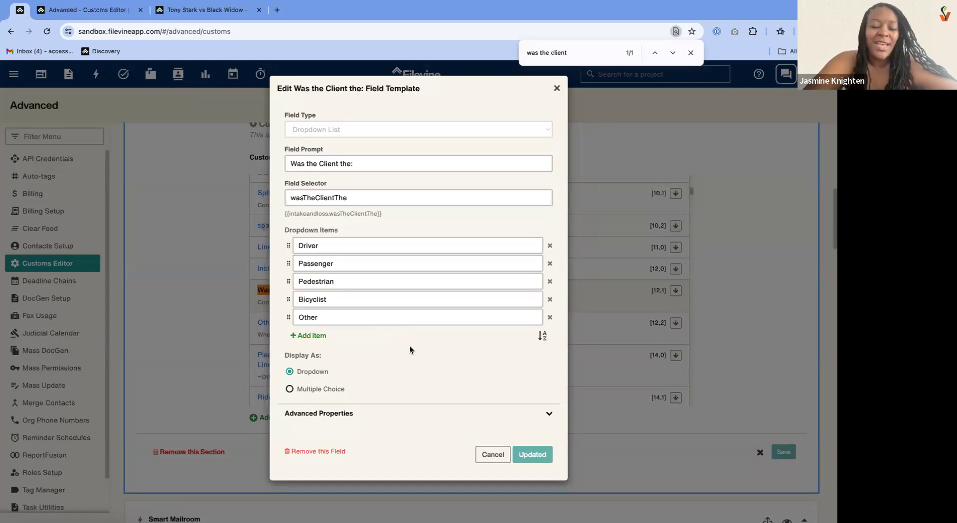
pyautogui.click(557, 88)
pyautogui.click(690, 52)
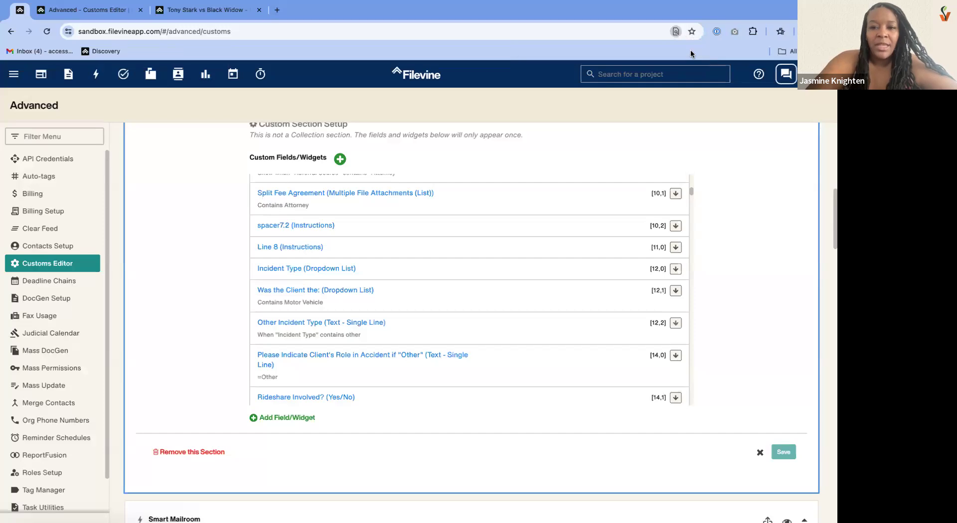
# Enter "driverr" as the client's role in the project's Intake section and compare that field with the Description of Incident box.
pyautogui.click(224, 9)
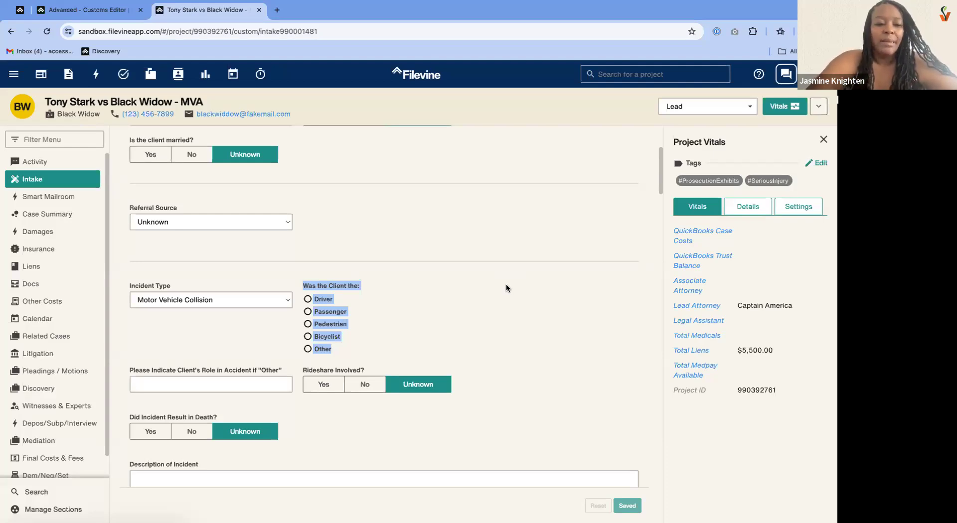
pyautogui.click(256, 382)
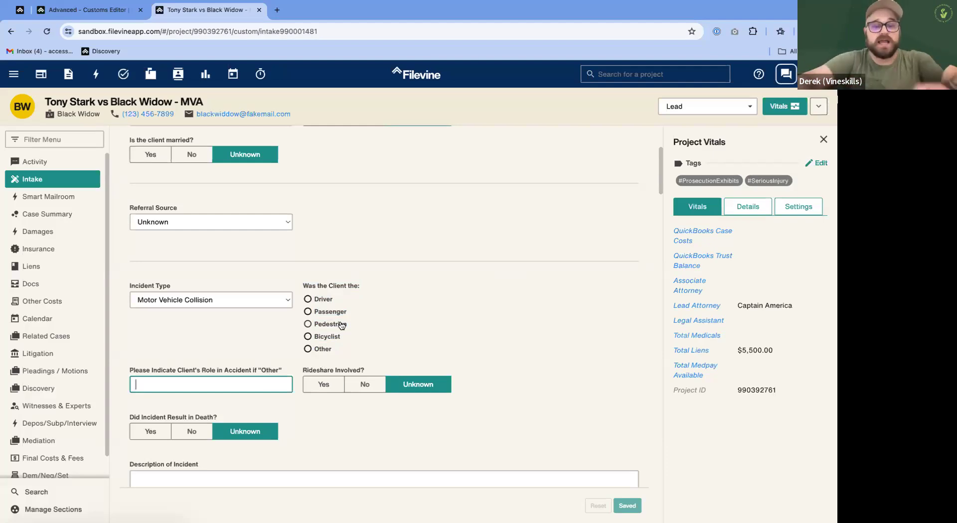
pyautogui.write('driverr')
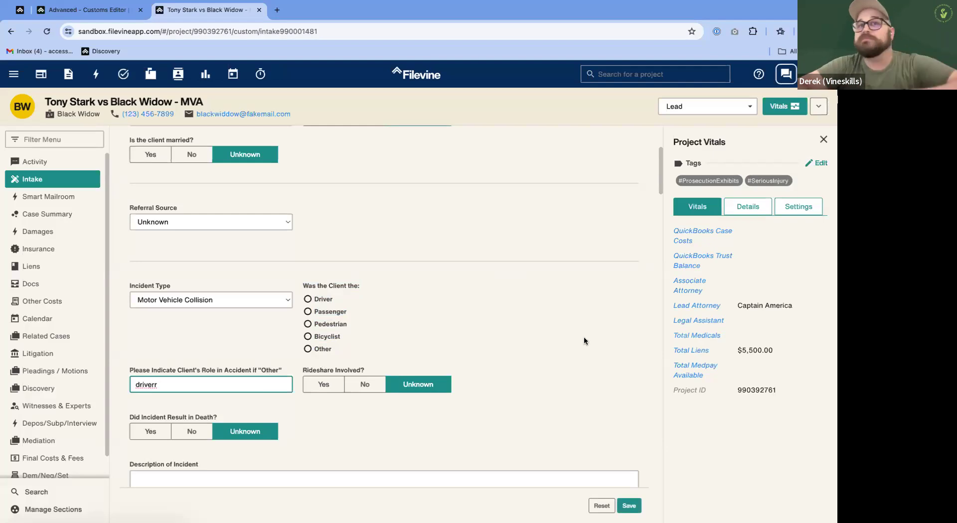
pyautogui.scroll(-3, 253, 373)
pyautogui.click(253, 373)
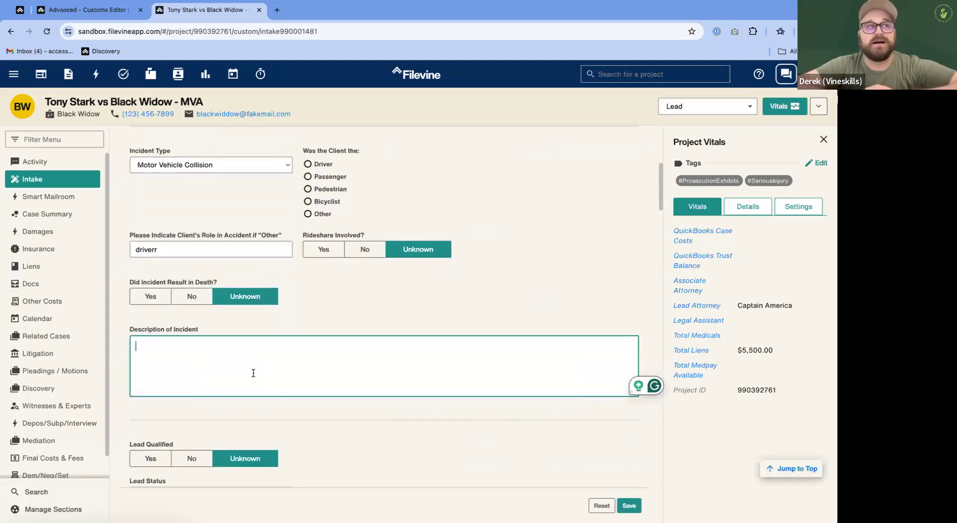
# Clear the text from the client's role in accident field.
pyautogui.click(179, 251)
pyautogui.doubleClick(128, 247)
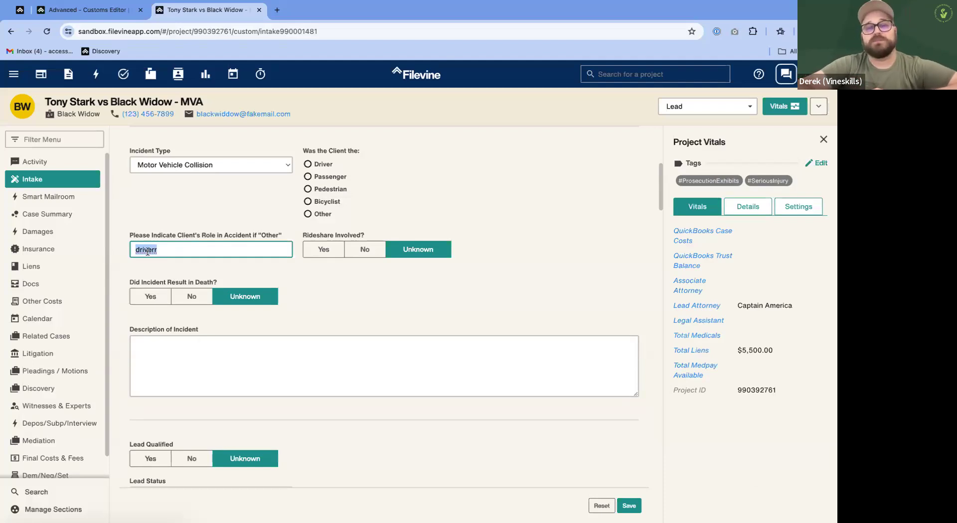
pyautogui.click(170, 250)
pyautogui.moveTo(174, 250); pyautogui.dragTo(119, 249)
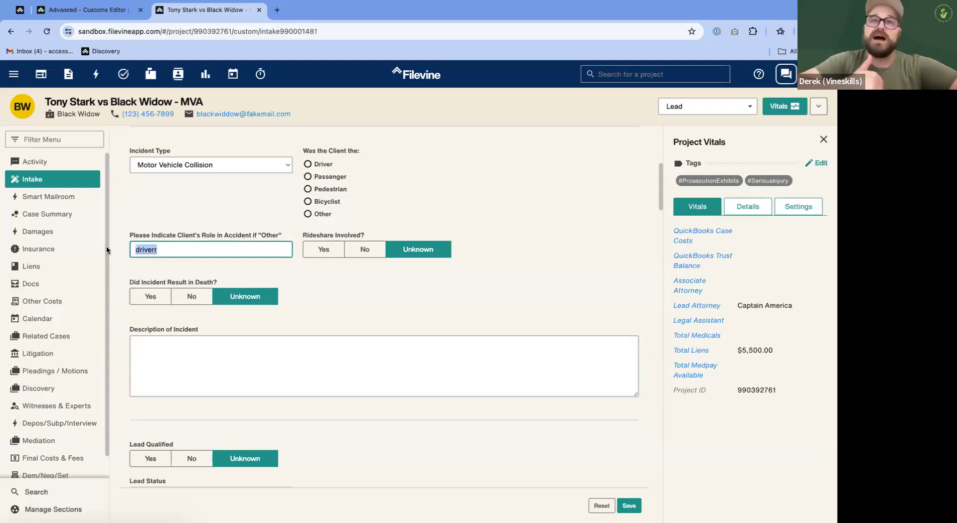
pyautogui.press('BackSpace')
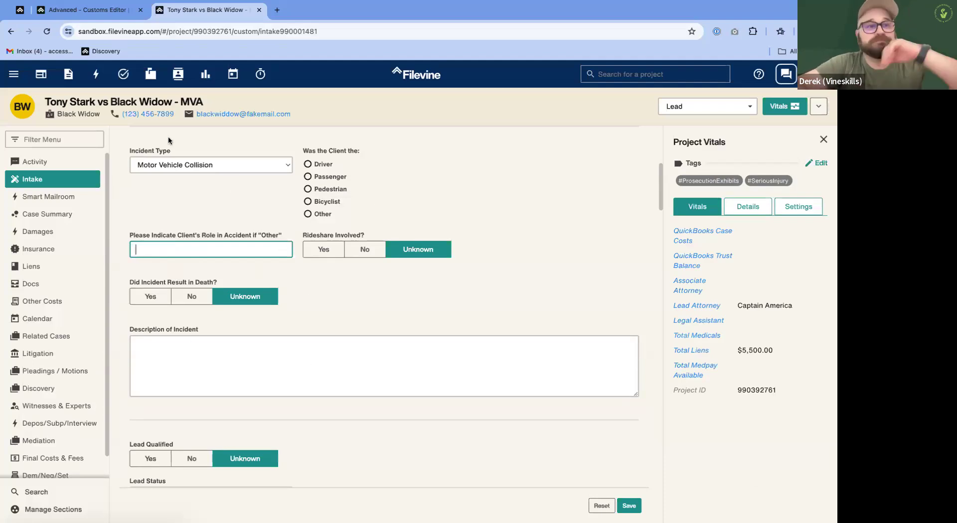
# Start a new custom field in the Customs Editor and set its type to Multiple File Attachments (List).
pyautogui.click(20, 13)
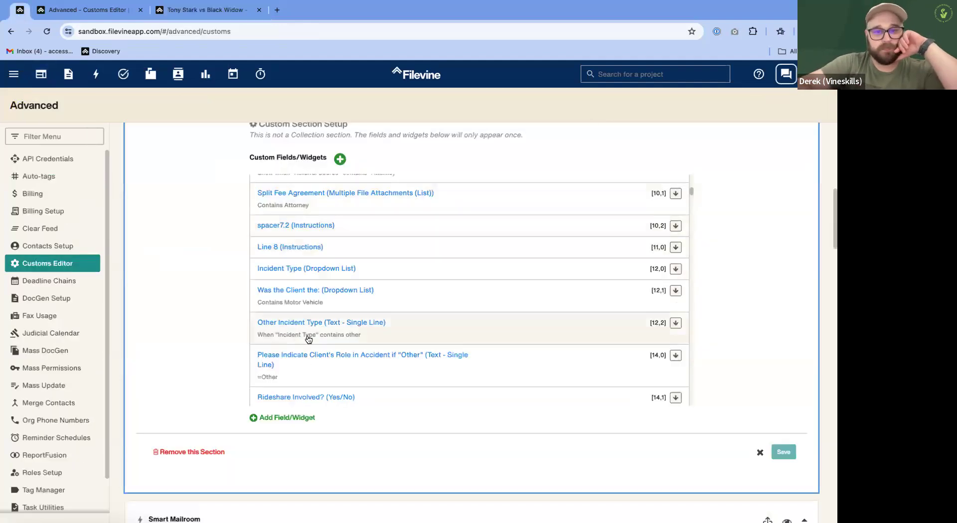
pyautogui.click(291, 417)
pyautogui.click(361, 163)
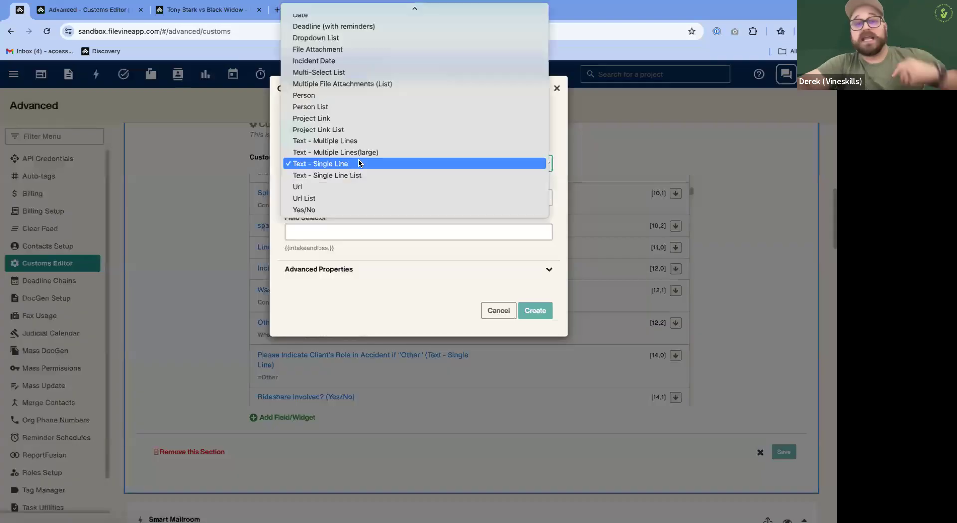
pyautogui.scroll(3, 351, 141)
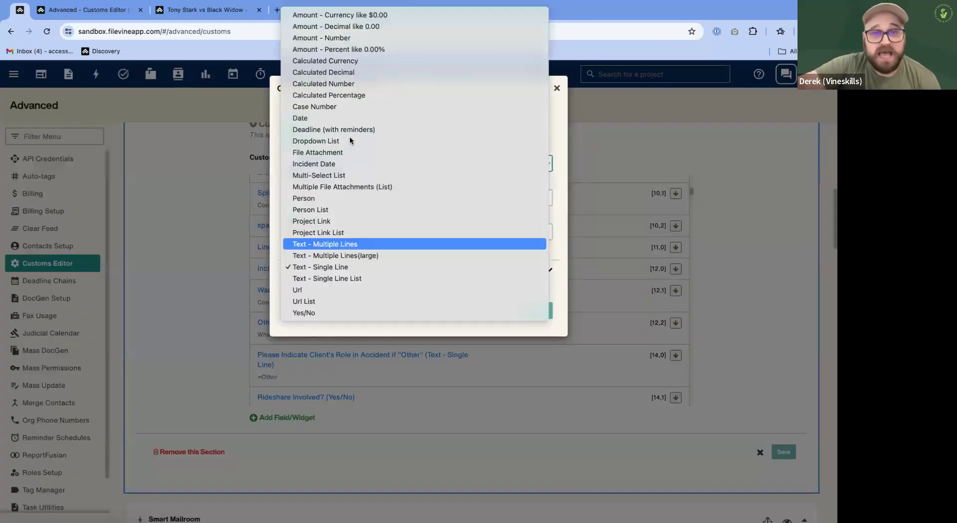
pyautogui.click(346, 187)
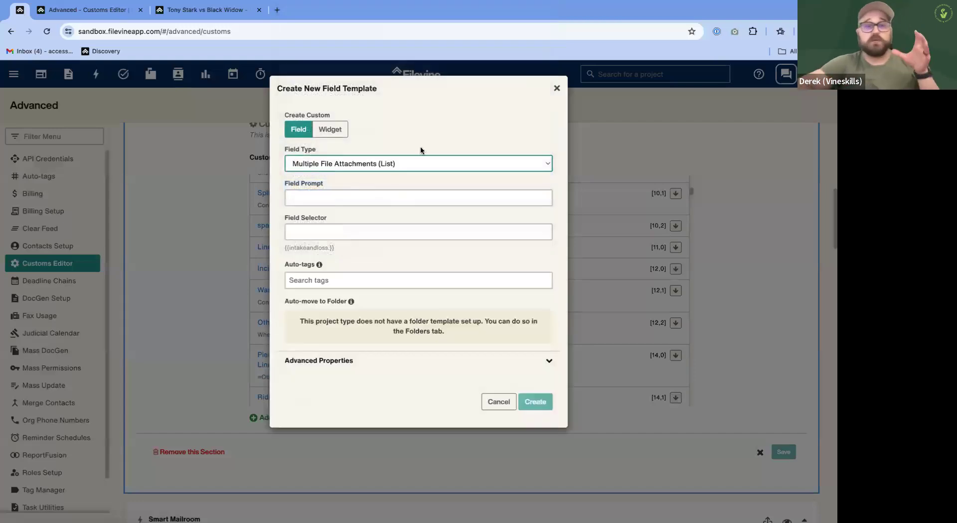
# Search the auto-tags for "test" and add the #WitnessTestimony tag to the new field template.
pyautogui.click(310, 283)
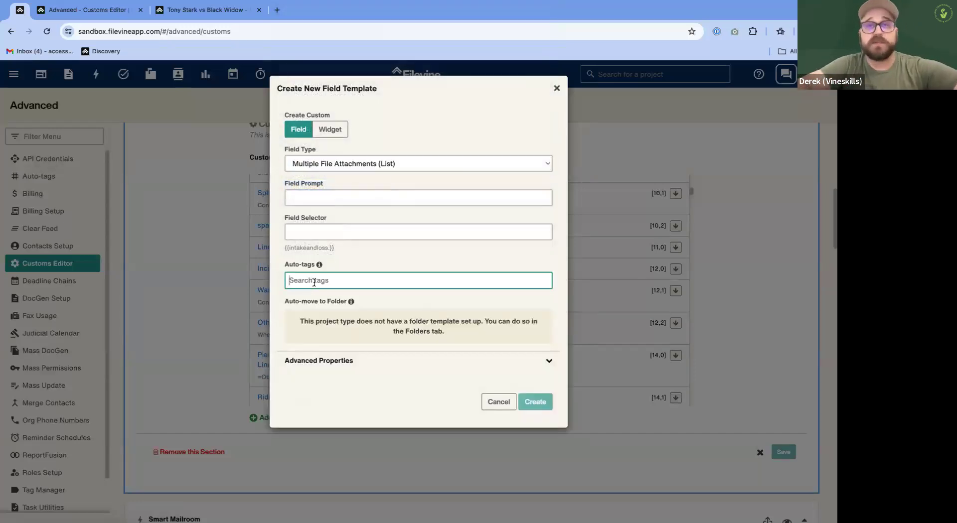
pyautogui.write('#')
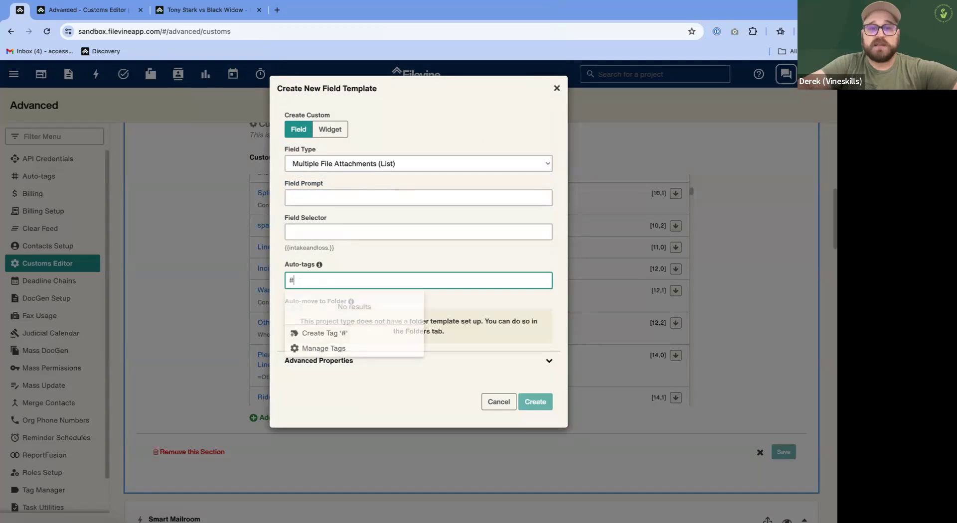
pyautogui.press('BackSpace')
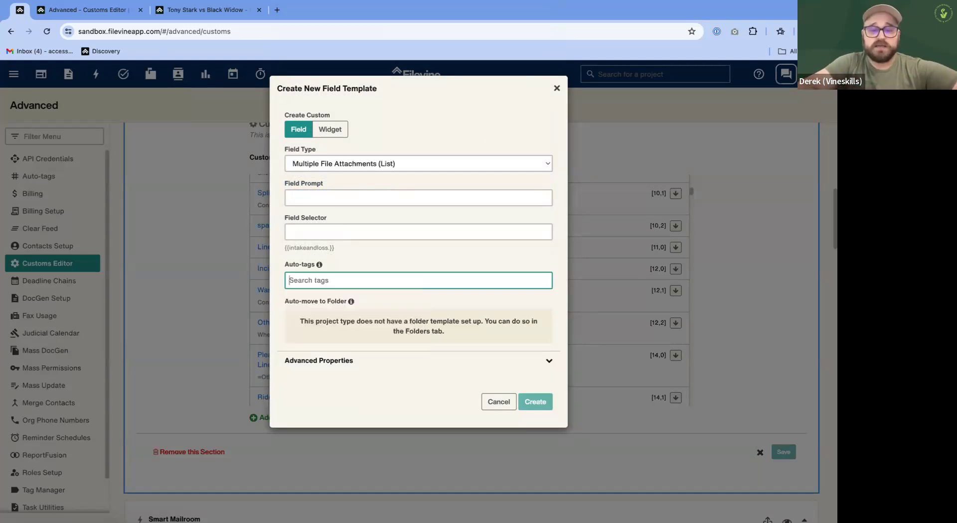
pyautogui.write('test')
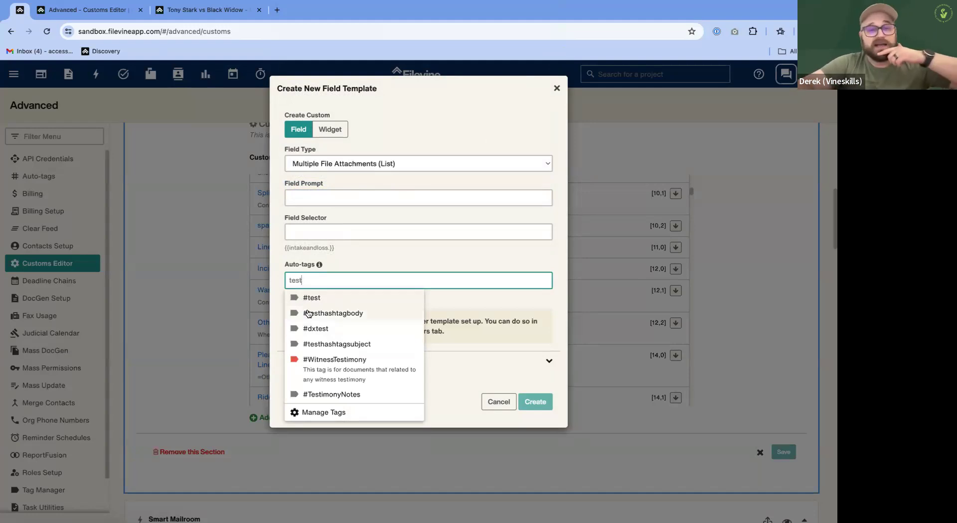
pyautogui.click(317, 369)
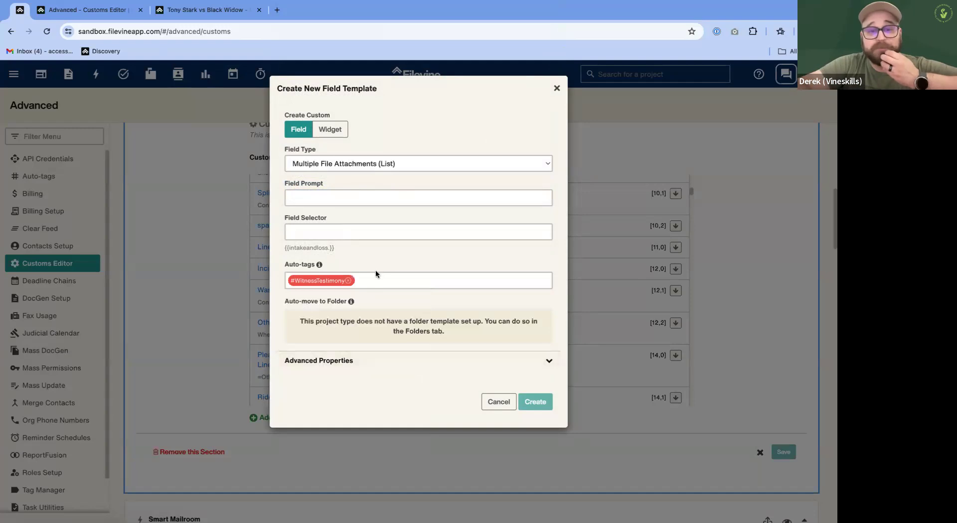
# Read the Auto-move to Folder explanation and return to the project's Intake section without creating the field.
pyautogui.click(351, 301)
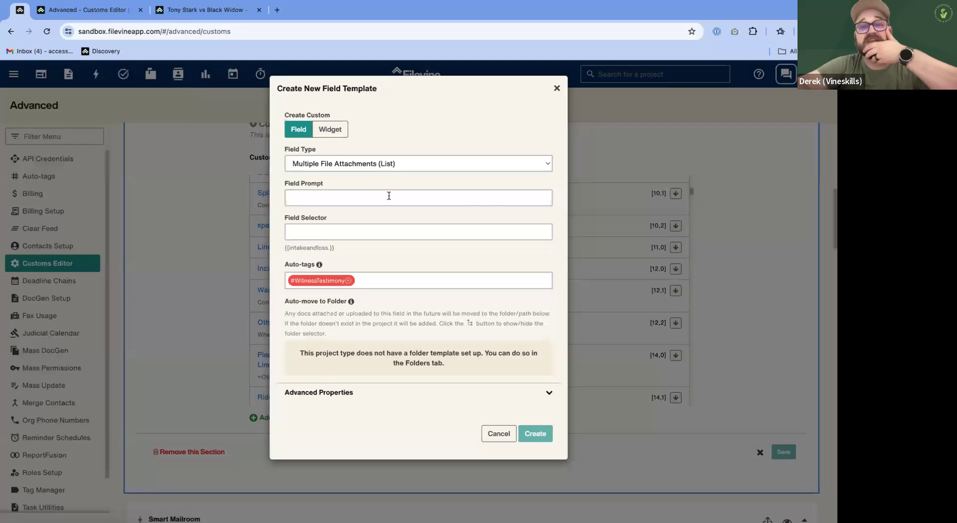
pyautogui.click(556, 88)
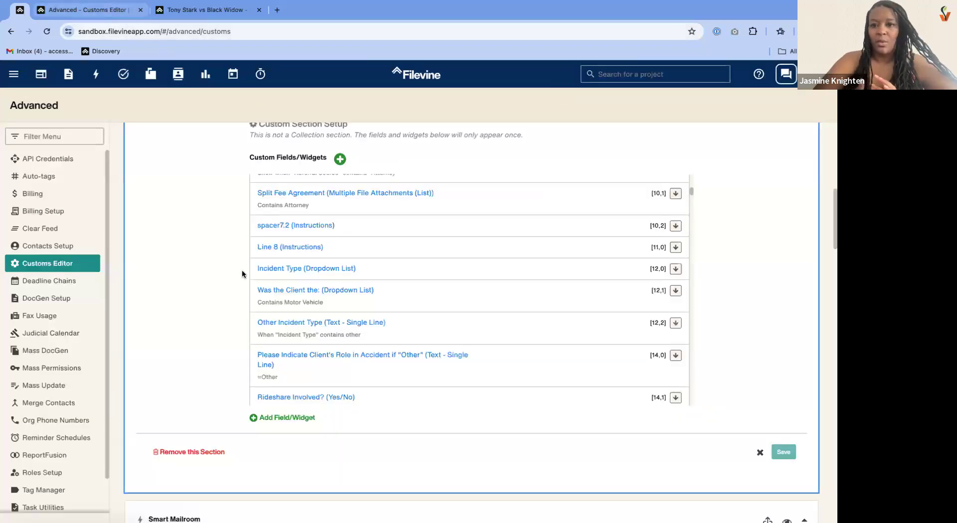
pyautogui.click(207, 10)
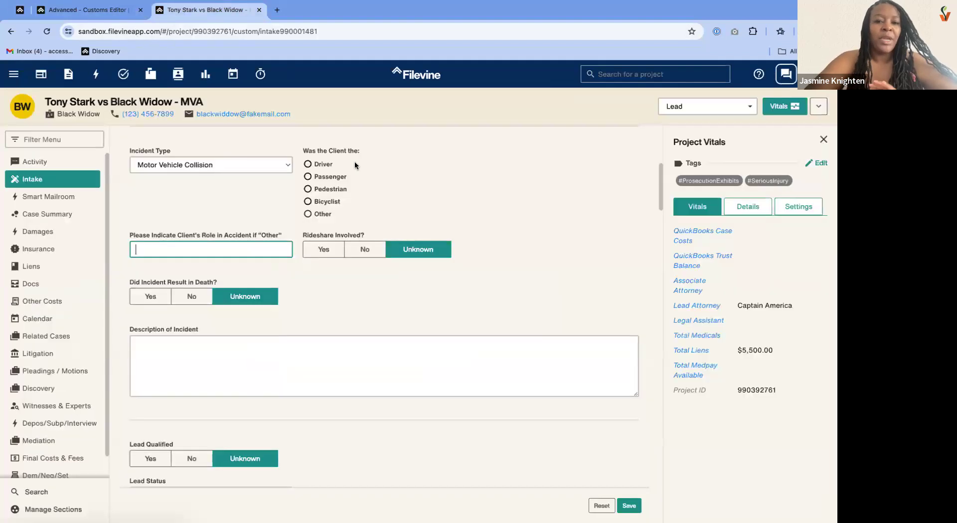
# Attach the Invoice #294 (Final) and Invoice #493 (Final) PDFs to the Pictures of Injuries field in the Intake section's Injury Questionnaire.
pyautogui.scroll(-10, 385, 238)
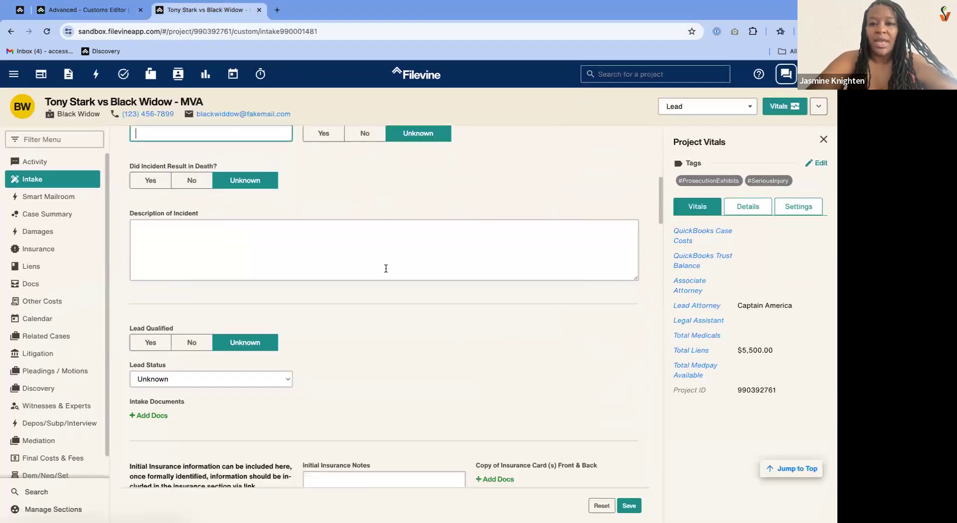
pyautogui.scroll(-4, 386, 273)
pyautogui.scroll(-8, 370, 235)
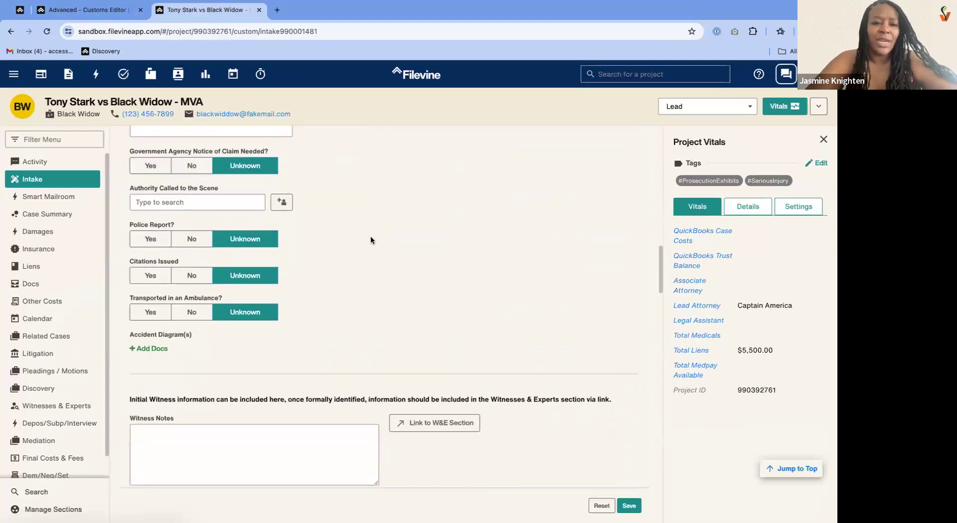
pyautogui.scroll(-10, 370, 236)
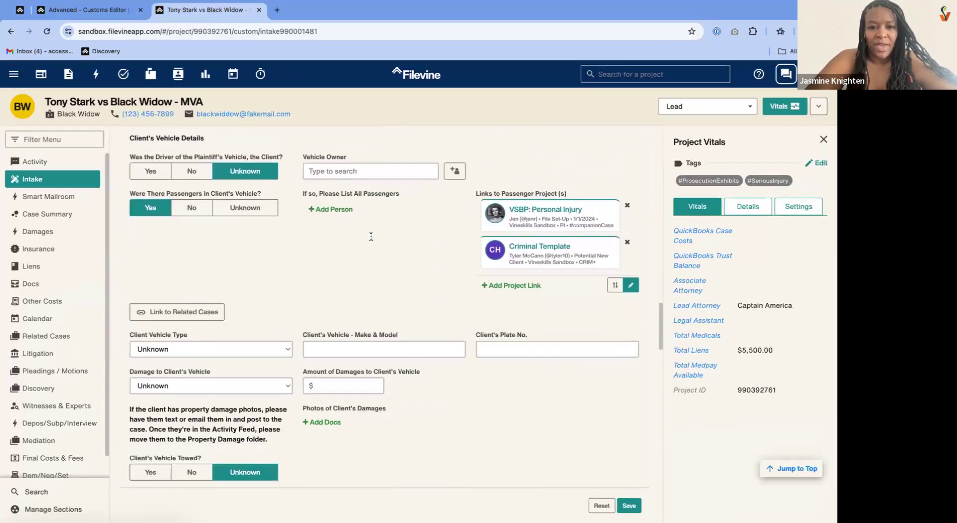
pyautogui.scroll(-8, 369, 236)
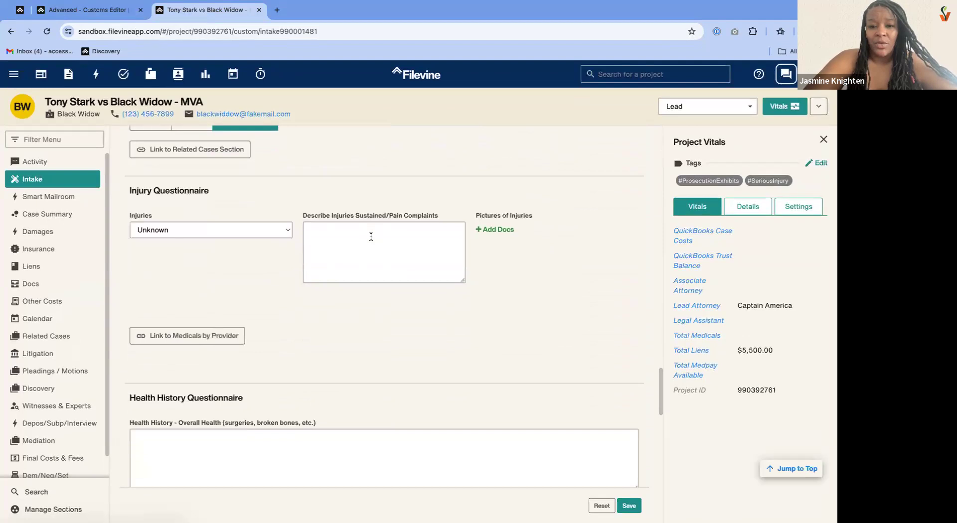
pyautogui.scroll(1, 489, 307)
pyautogui.click(495, 295)
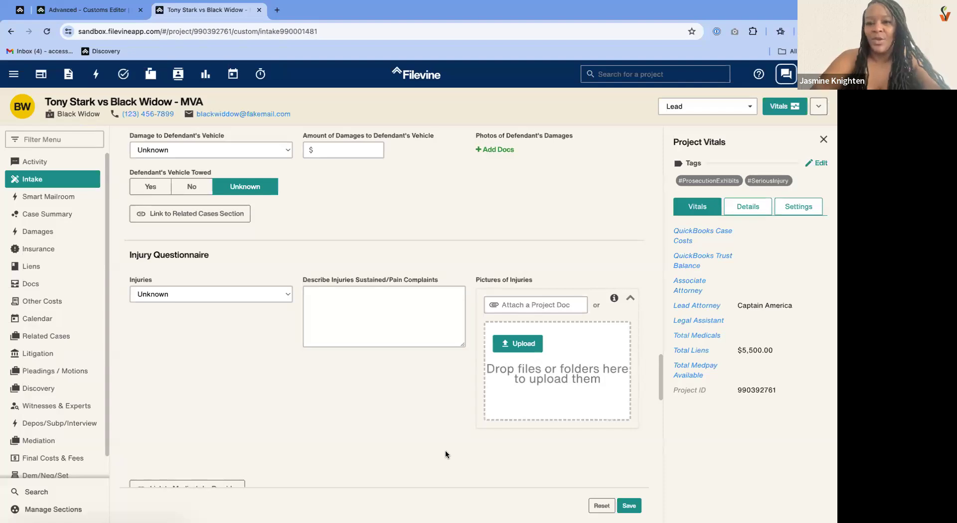
pyautogui.click(551, 306)
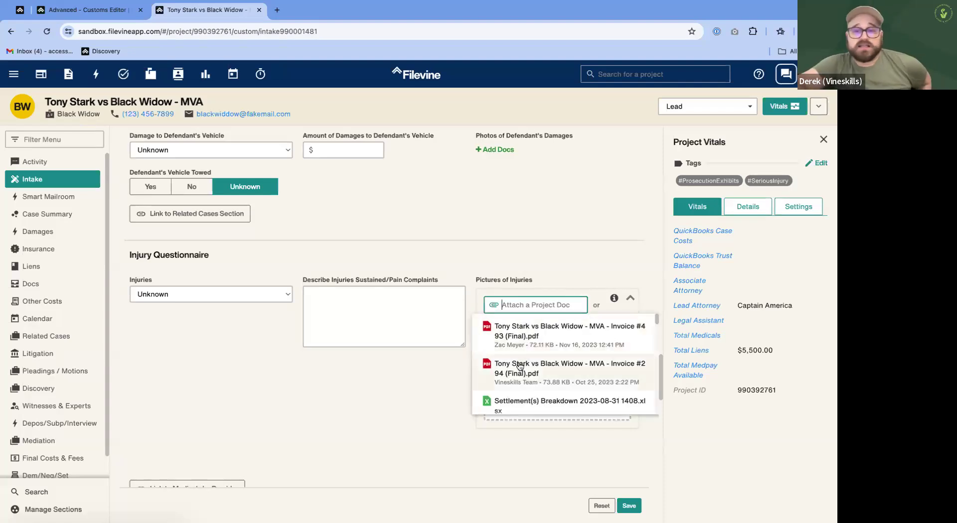
pyautogui.click(524, 357)
pyautogui.click(528, 319)
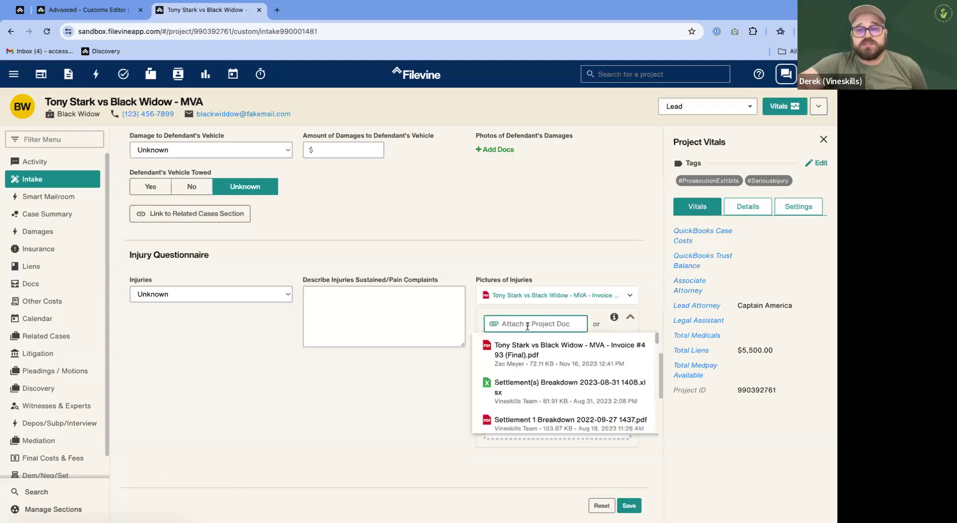
pyautogui.click(538, 350)
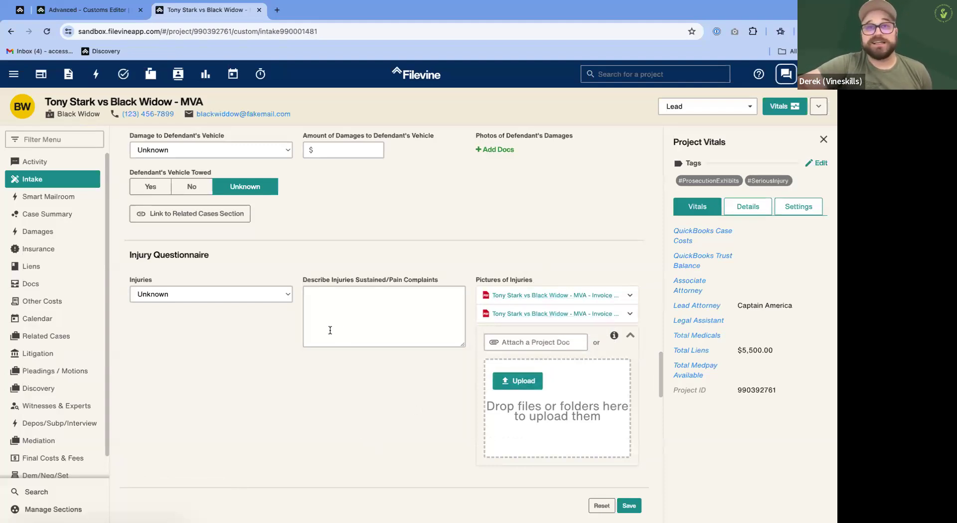
# Start a new custom widget in the Customs Editor and review the available widget types.
pyautogui.click(85, 9)
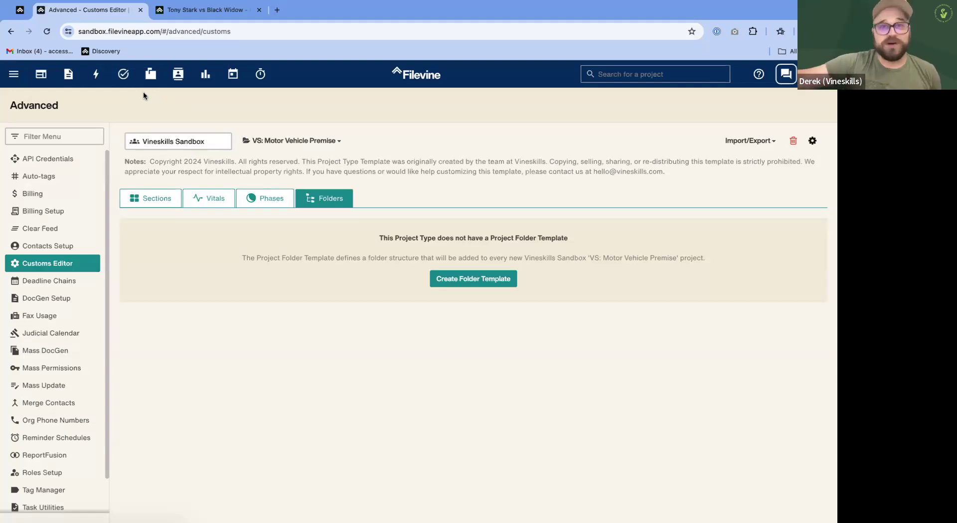
pyautogui.click(232, 10)
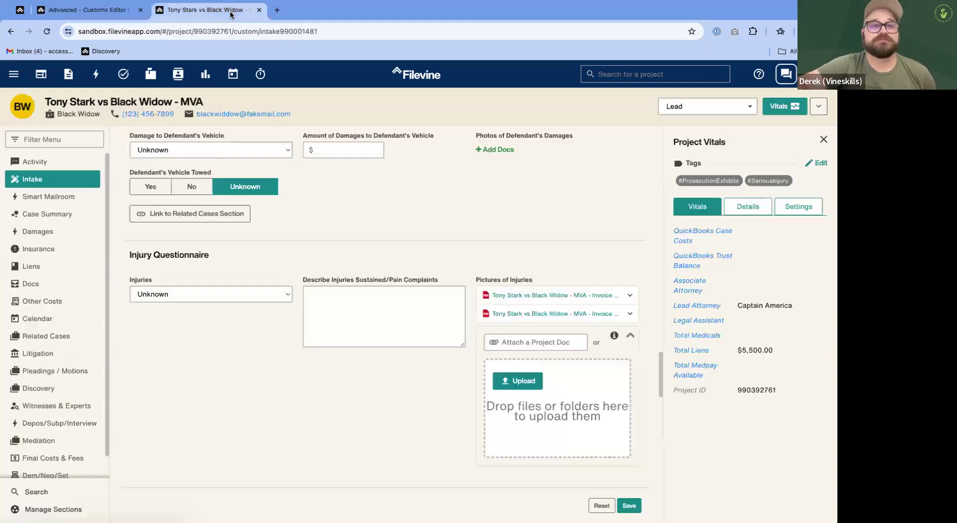
pyautogui.click(60, 16)
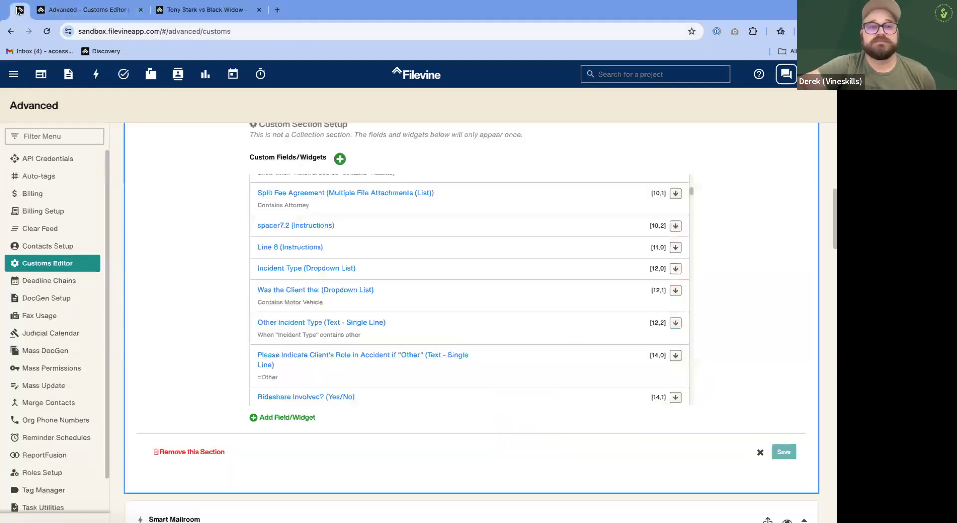
pyautogui.click(295, 419)
pyautogui.click(330, 131)
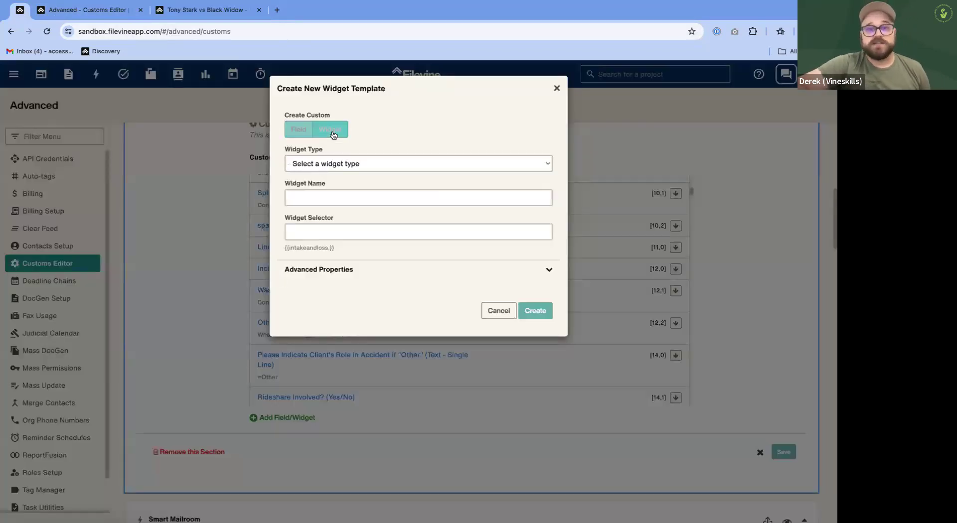
pyautogui.click(319, 168)
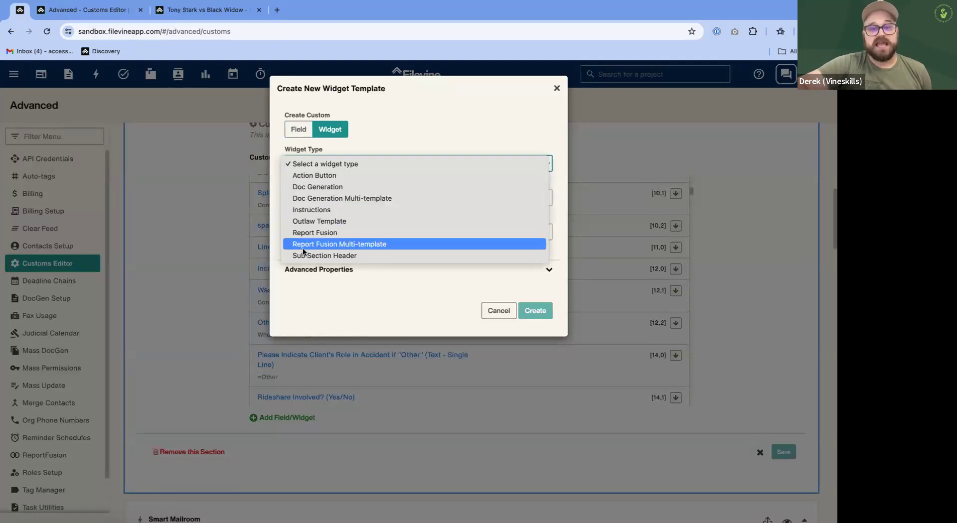
# Change the new template to a field, review the full list of field types, and close the template without creating it.
pyautogui.click(299, 129)
pyautogui.click(305, 130)
pyautogui.click(315, 166)
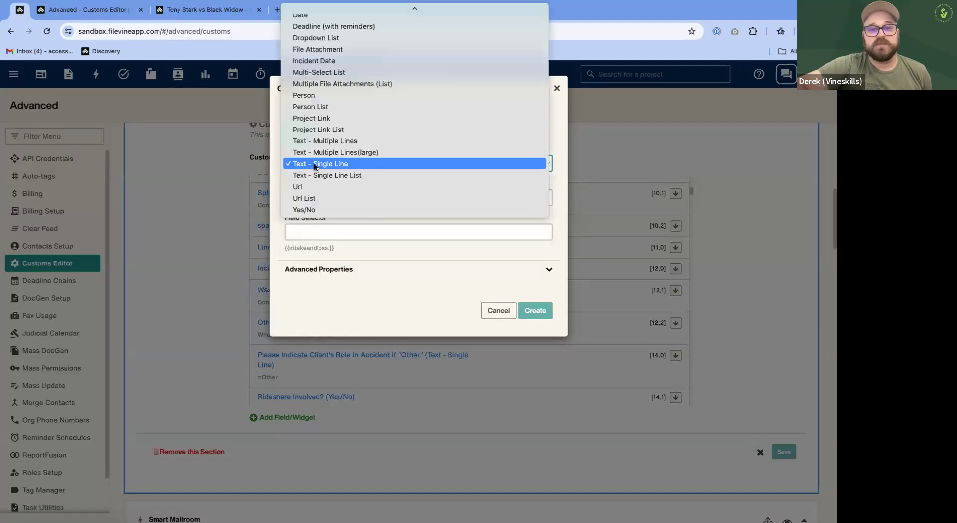
pyautogui.scroll(5, 363, 132)
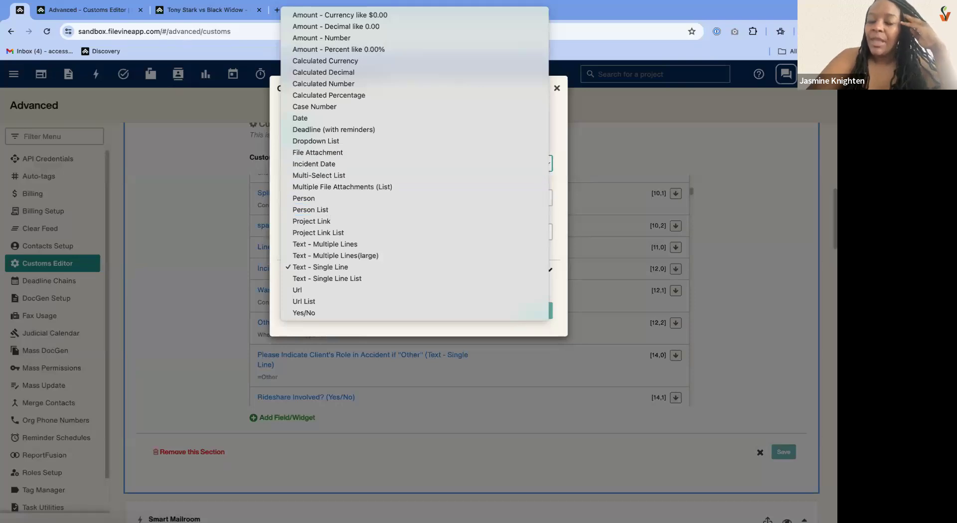
pyautogui.press('Escape')
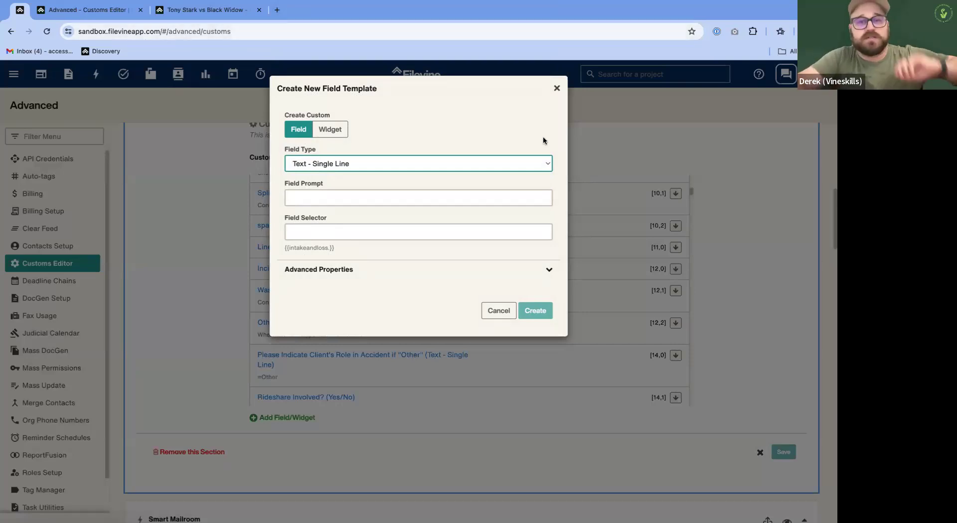
pyautogui.click(557, 89)
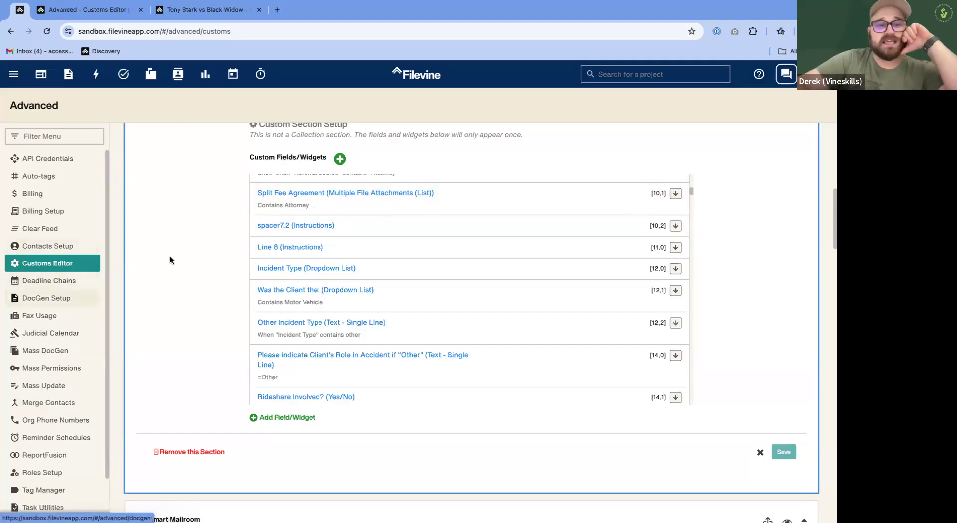
pyautogui.click(330, 245)
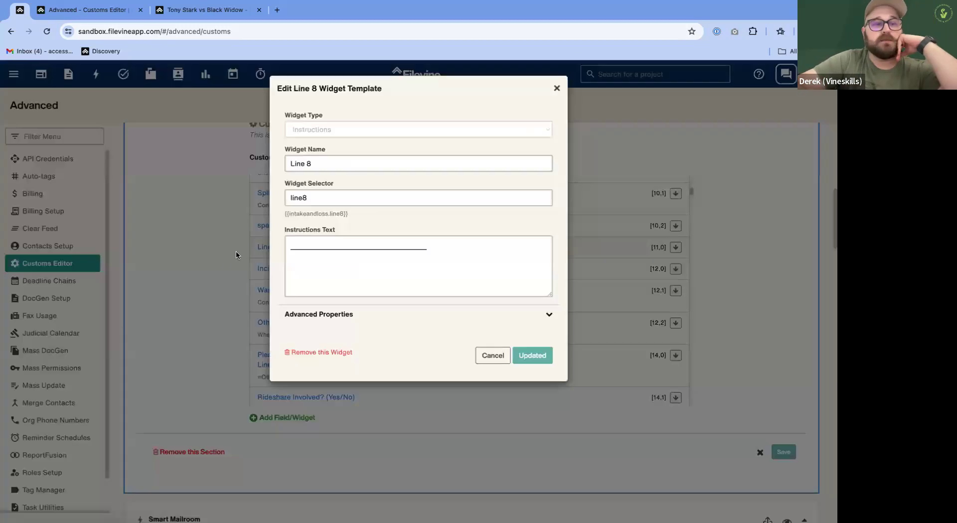
pyautogui.click(557, 89)
# Open DocGen Setup for the VSBP: Medical Malpractice project type.
pyautogui.click(60, 297)
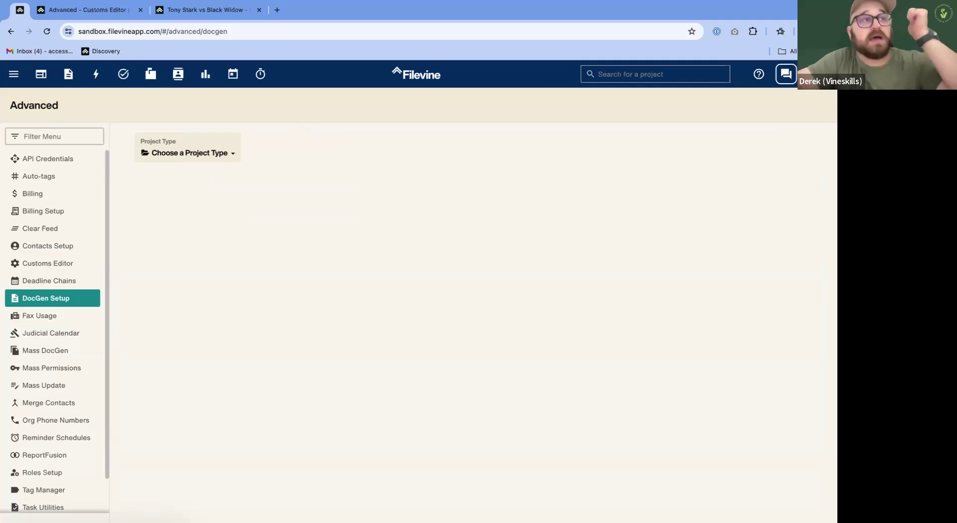
pyautogui.click(212, 152)
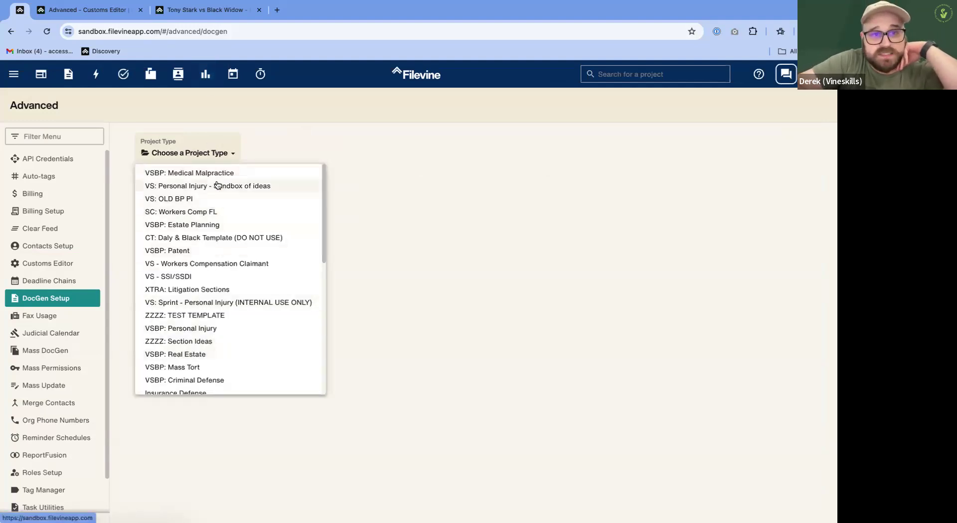
pyautogui.click(249, 172)
# Check the doc generation setup of the Litigation, Med Chron & Billing, Experts and Record Request sections.
pyautogui.click(335, 154)
pyautogui.click(324, 183)
pyautogui.click(326, 153)
pyautogui.click(317, 198)
pyautogui.click(347, 154)
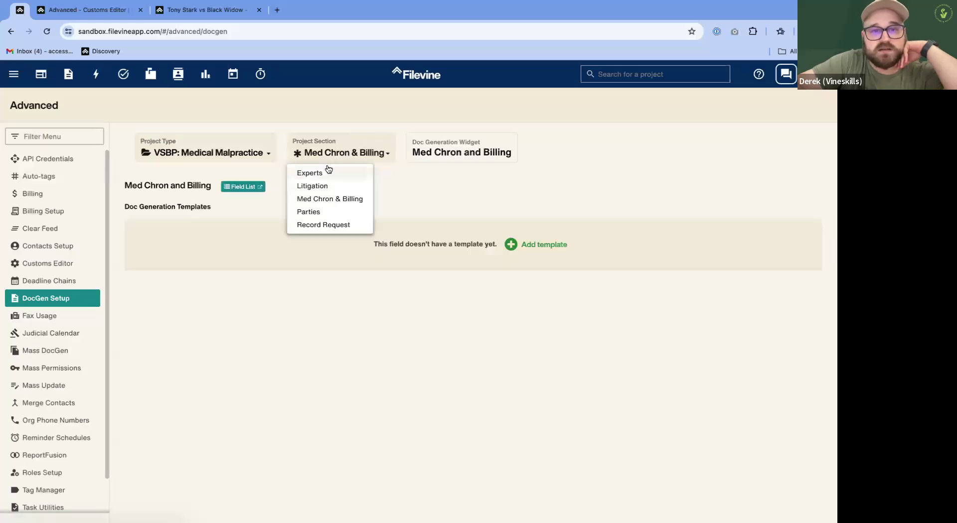
pyautogui.click(324, 171)
pyautogui.click(322, 153)
pyautogui.click(318, 217)
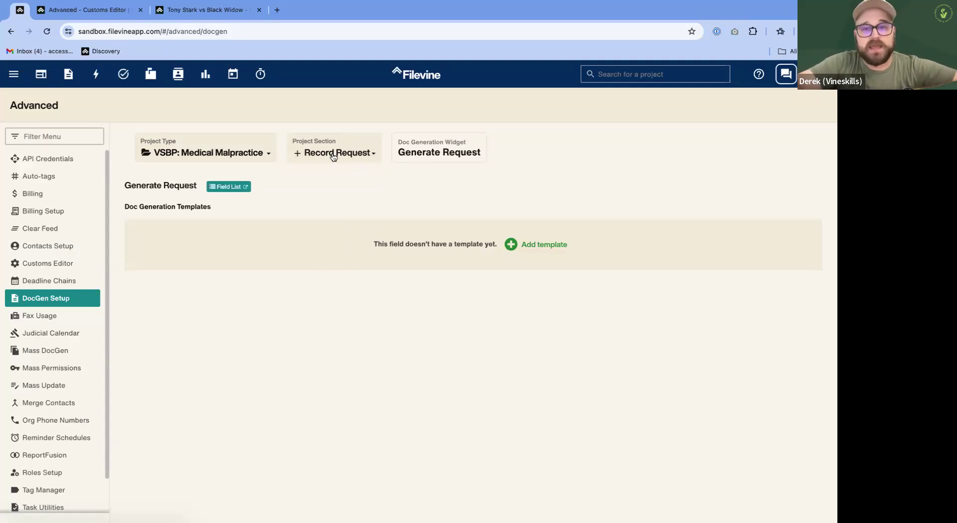
pyautogui.click(530, 249)
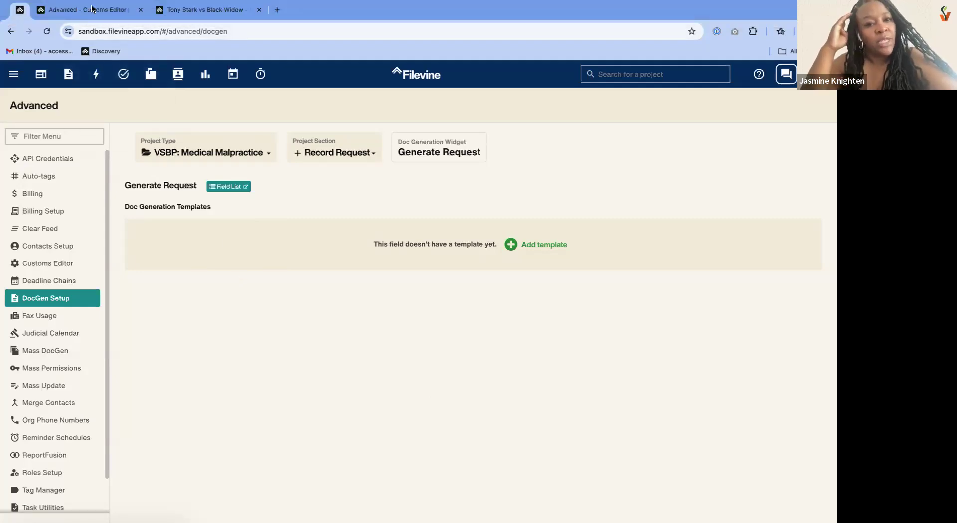
# Return to the Customs Editor and look through its project types for the Motor Vehicle Premise template.
pyautogui.click(93, 9)
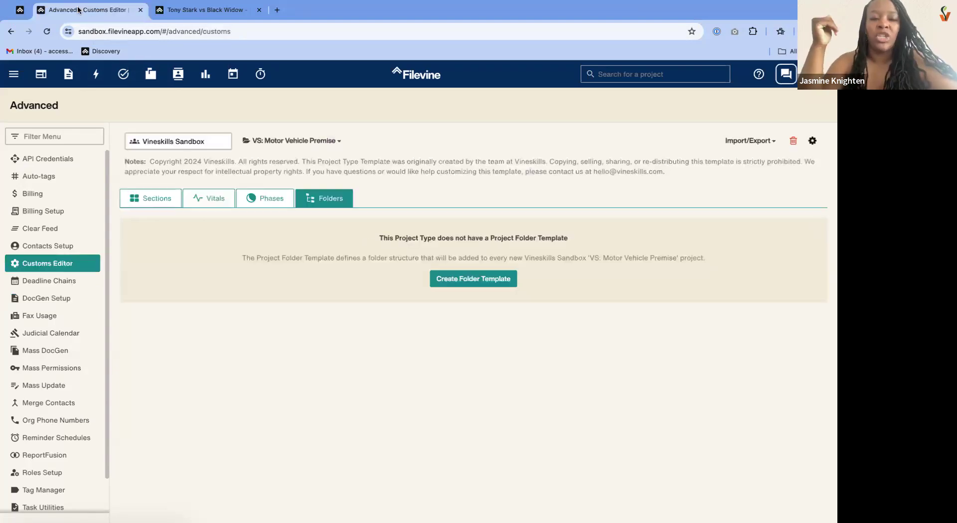
pyautogui.click(20, 11)
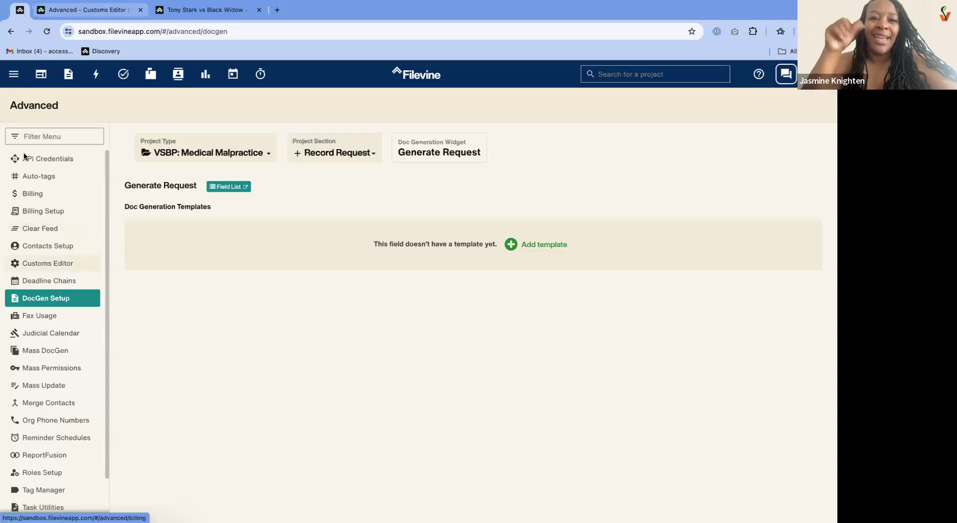
pyautogui.click(63, 264)
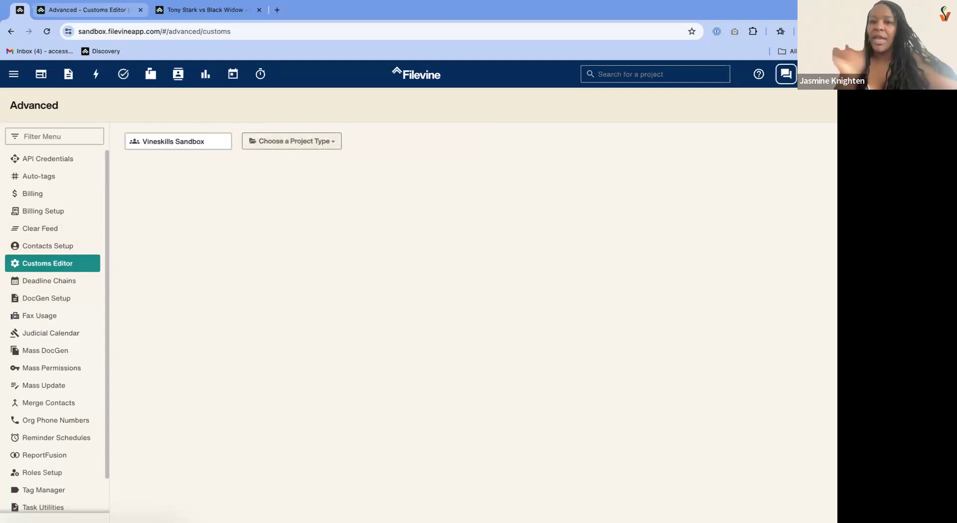
pyautogui.click(294, 141)
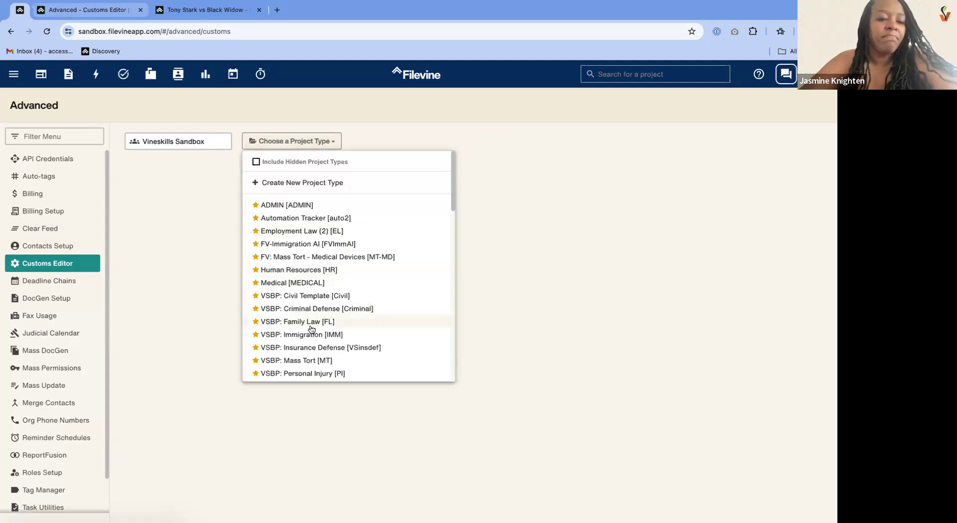
pyautogui.scroll(-6, 299, 299)
pyautogui.scroll(-1, 311, 330)
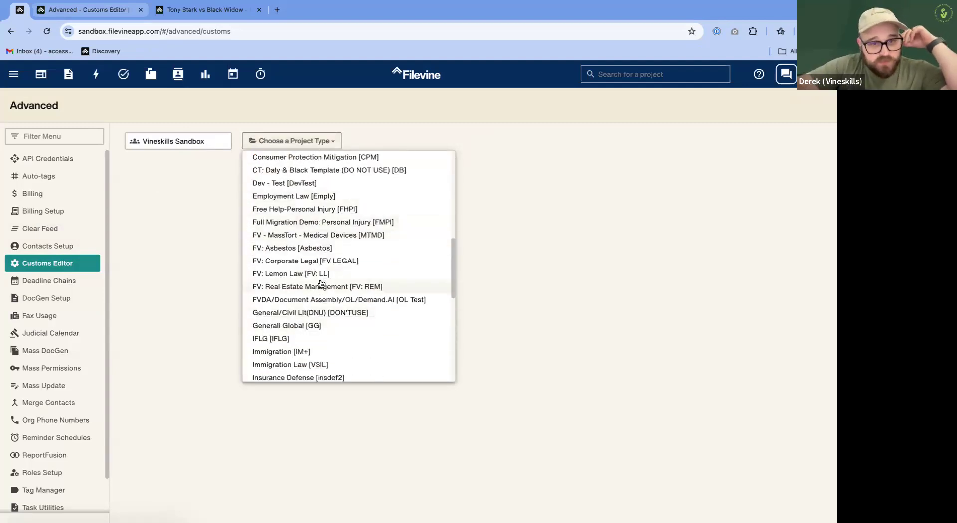
pyautogui.scroll(-10, 321, 283)
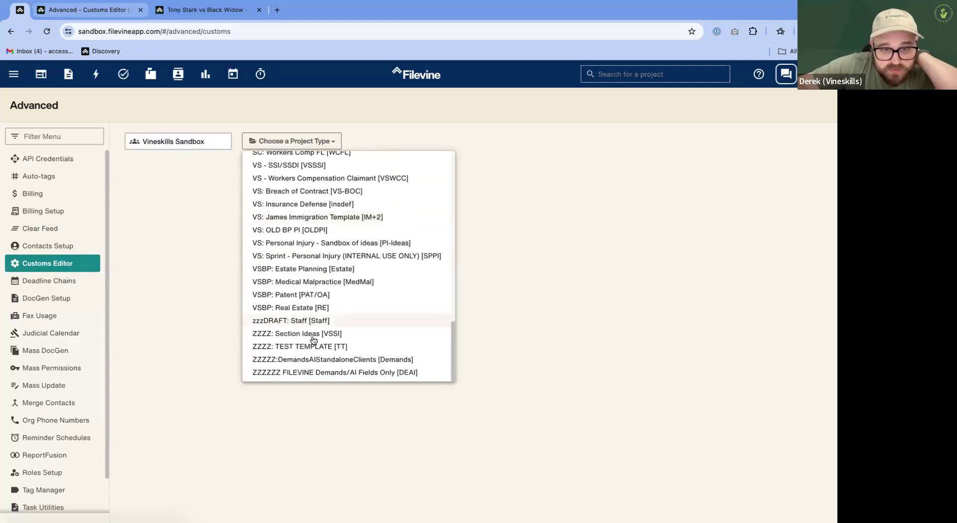
pyautogui.scroll(5, 301, 252)
pyautogui.scroll(-4, 303, 253)
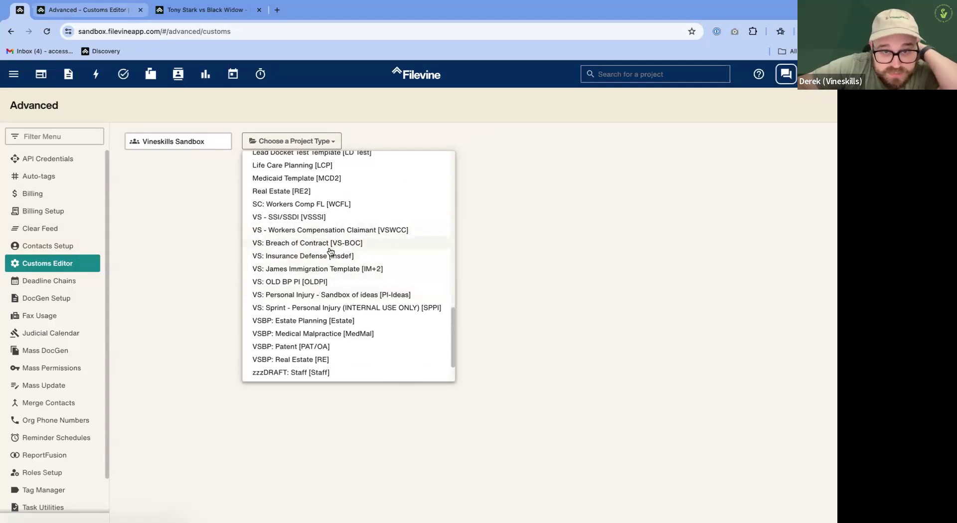
pyautogui.scroll(10, 299, 175)
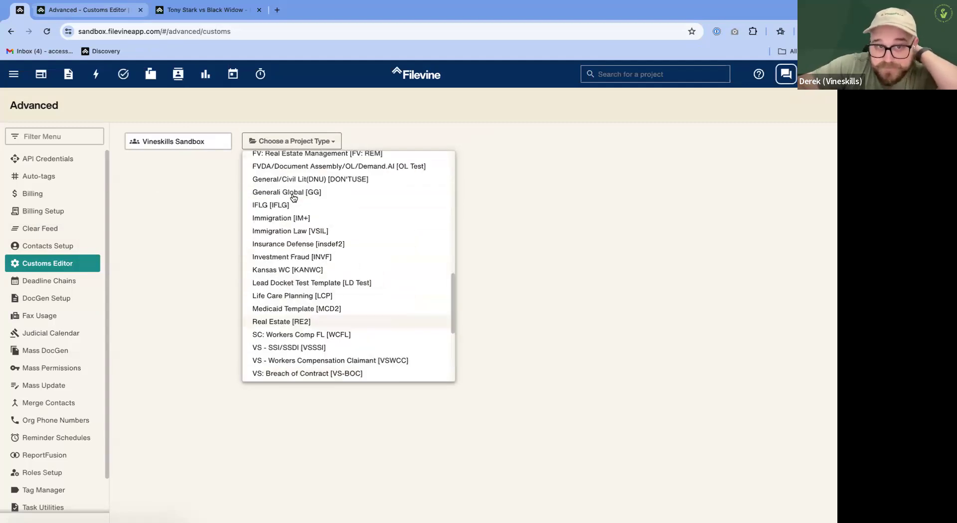
# Include hidden project types in the list and open VS: Motor Vehicle Premise.
pyautogui.click(282, 160)
pyautogui.scroll(-15, 308, 256)
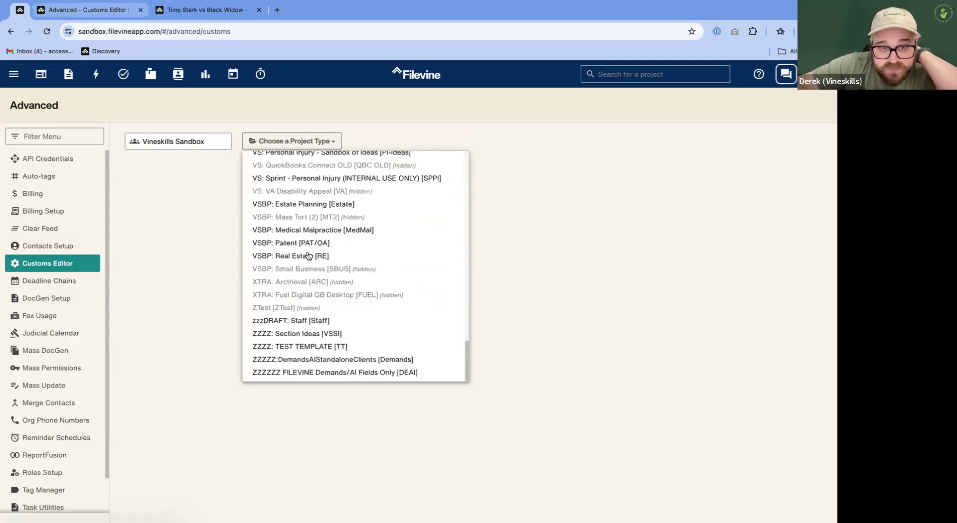
pyautogui.scroll(3, 335, 260)
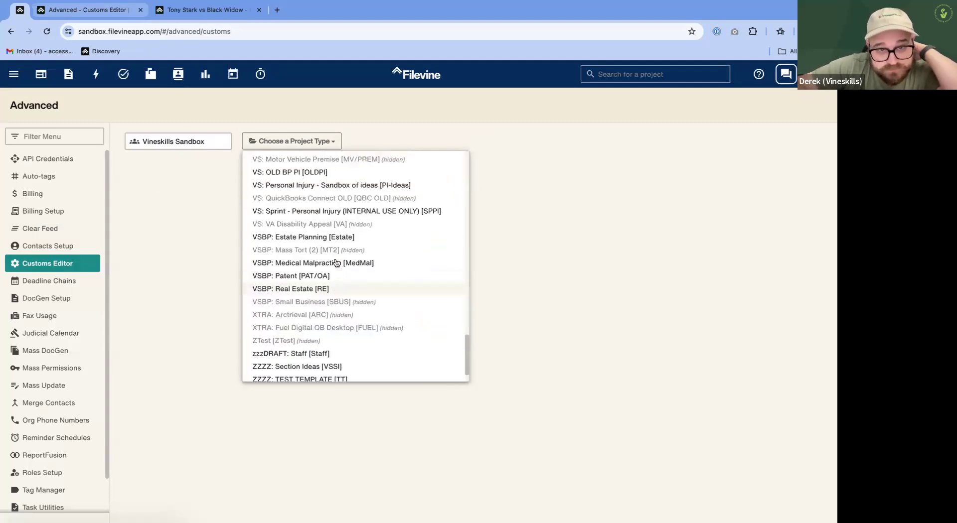
pyautogui.click(342, 222)
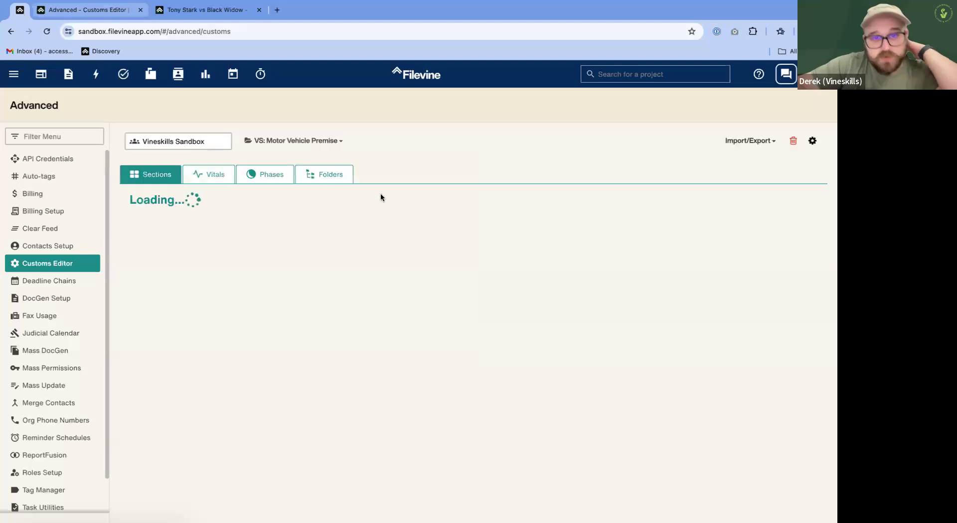
# Open the Intake section's settings and go to its list of custom fields and widgets.
pyautogui.scroll(-3, 299, 298)
pyautogui.click(295, 232)
pyautogui.scroll(-1, 389, 299)
pyautogui.scroll(-4, 424, 348)
pyautogui.scroll(-4, 398, 337)
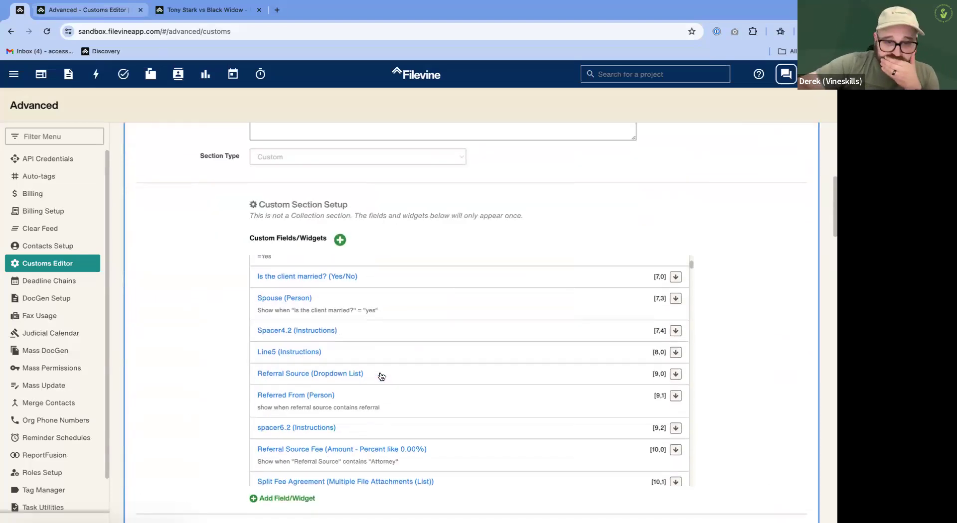
# Start a new custom field for the Intake section and review the available field types.
pyautogui.click(283, 500)
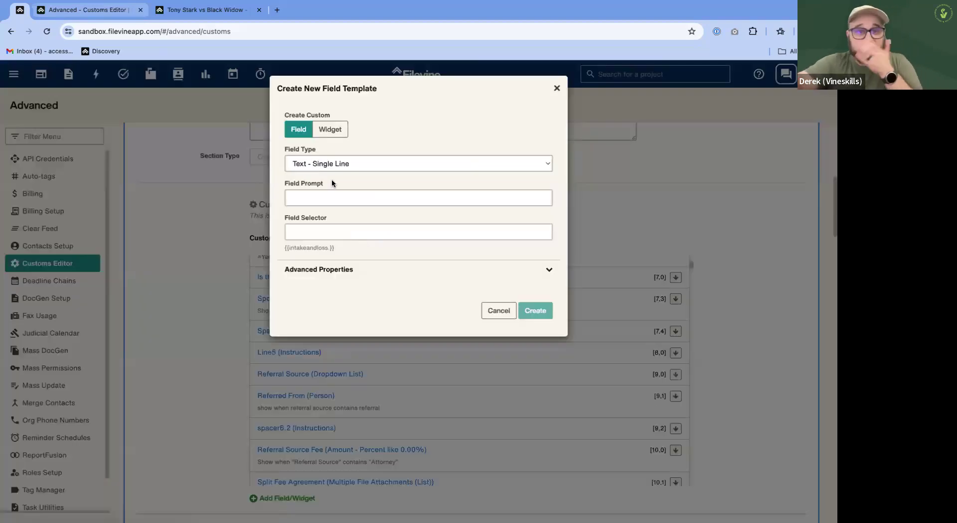
pyautogui.click(339, 163)
pyautogui.scroll(3, 389, 118)
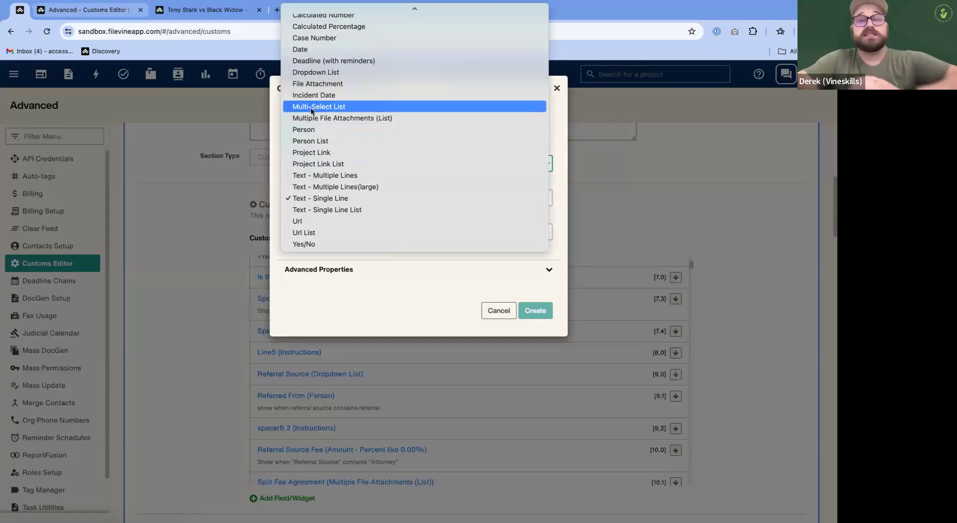
# Switch to the Tony Stark vs Black Widow project, enable its Medicals section and save the section settings.
pyautogui.click(228, 14)
pyautogui.click(229, 14)
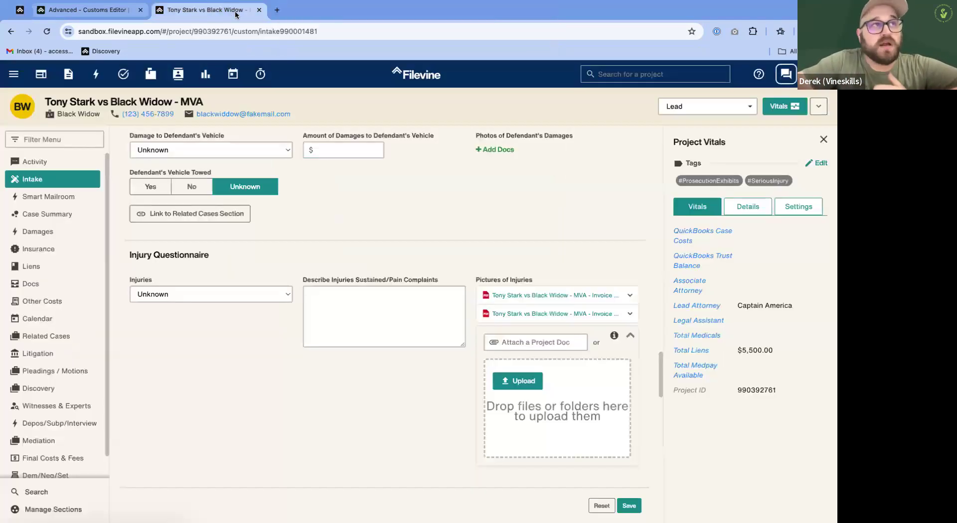
pyautogui.scroll(-1, 37, 380)
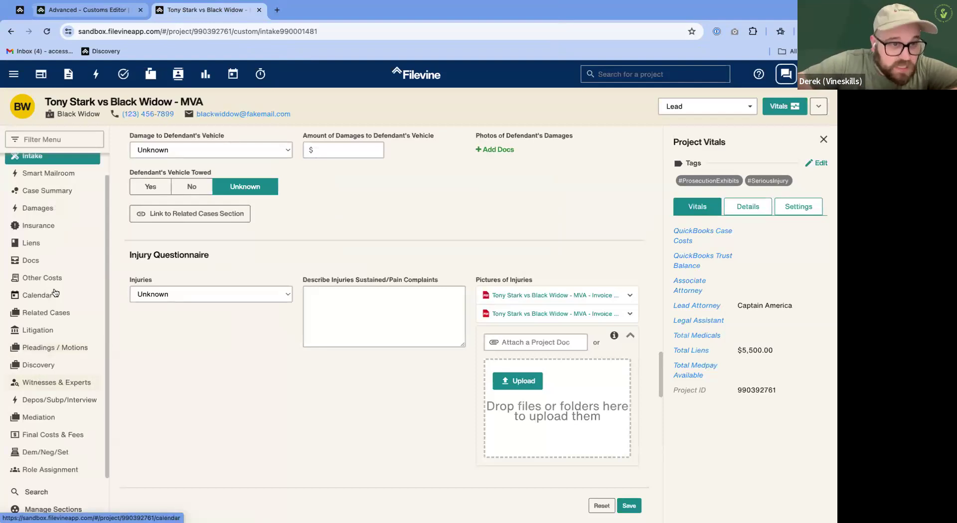
pyautogui.scroll(1, 56, 294)
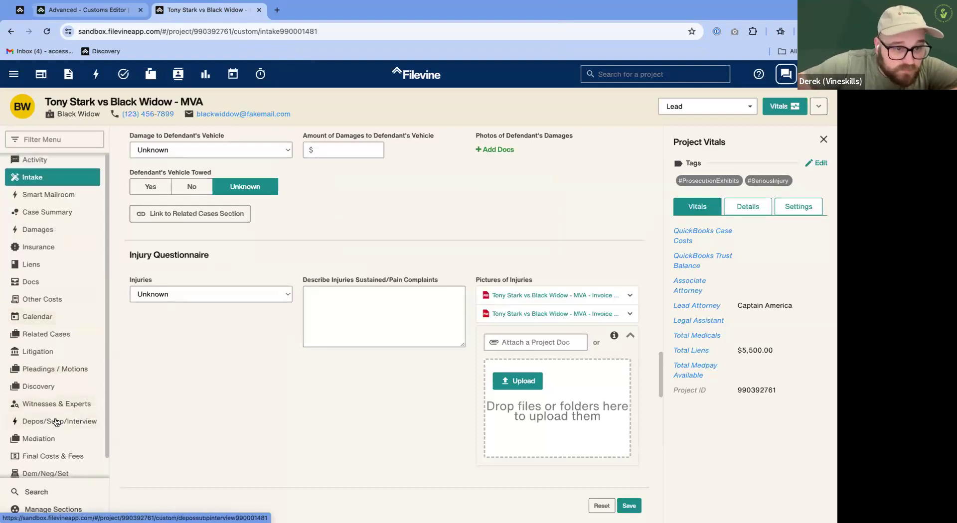
pyautogui.click(38, 508)
pyautogui.click(536, 316)
pyautogui.scroll(-3, 483, 395)
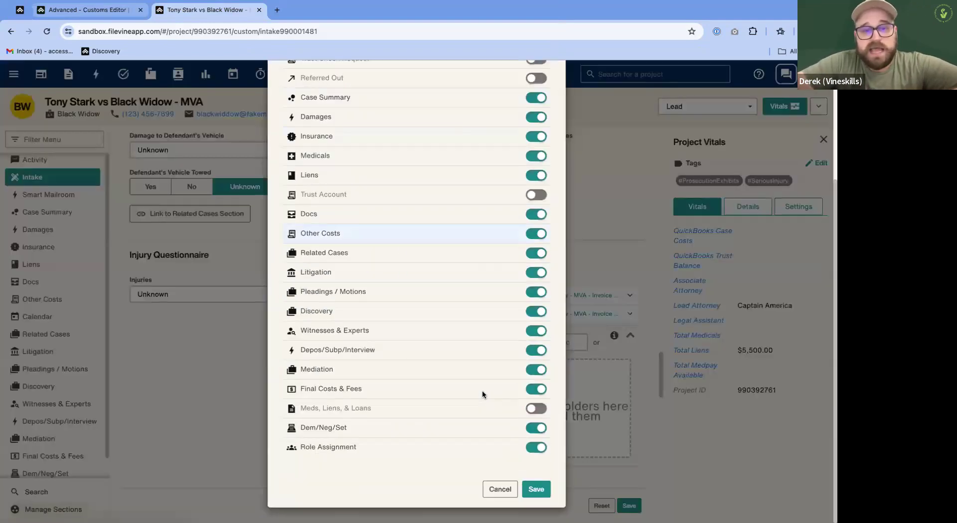
pyautogui.click(532, 492)
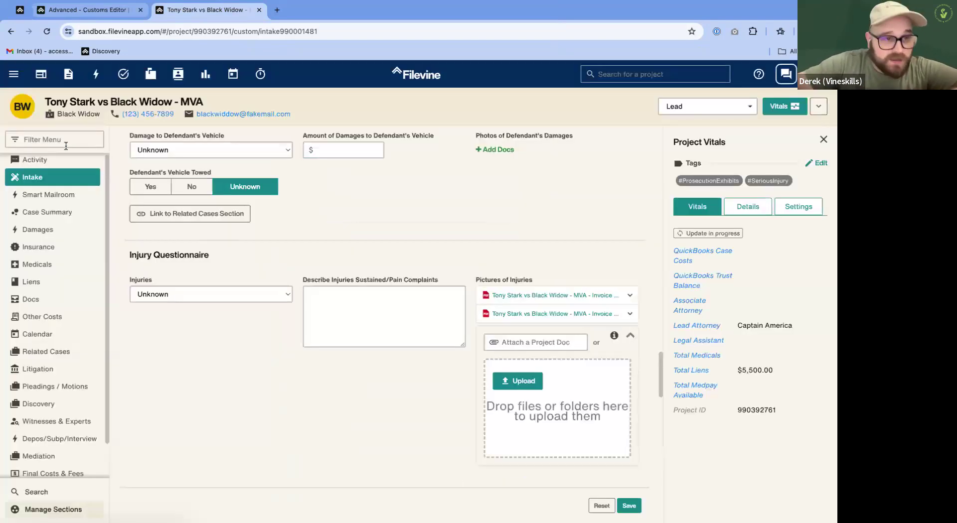
# Open the Medicals section without saving the Intake changes and view the Medical Provider item's provider information.
pyautogui.scroll(-2, 59, 324)
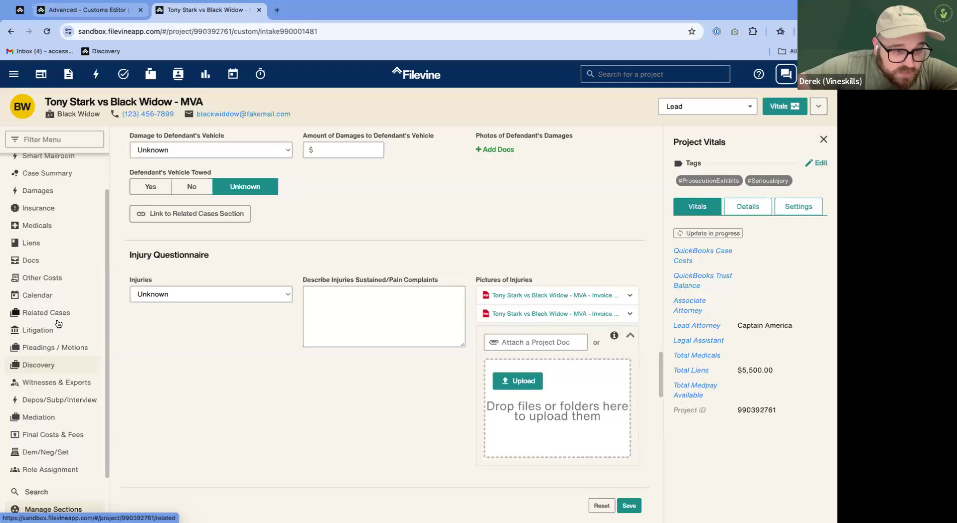
pyautogui.scroll(2, 63, 299)
pyautogui.click(60, 267)
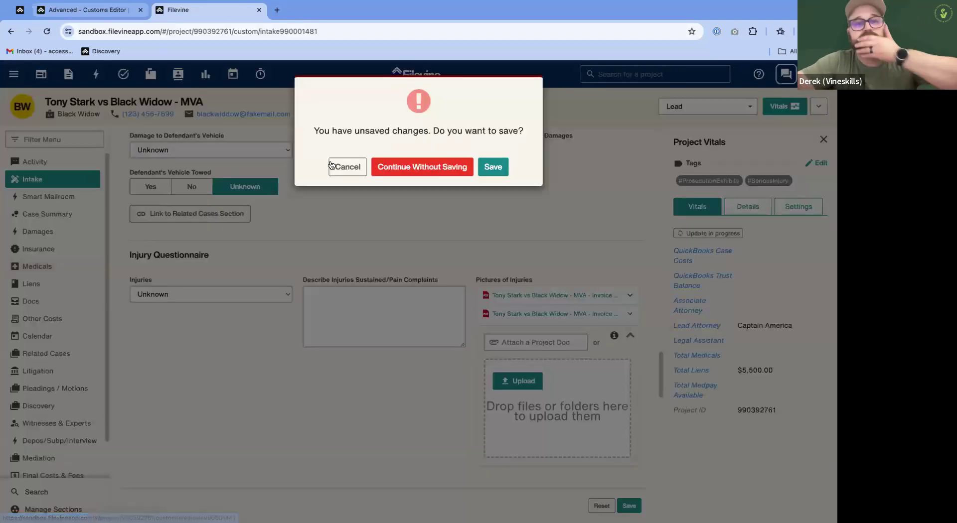
pyautogui.click(387, 166)
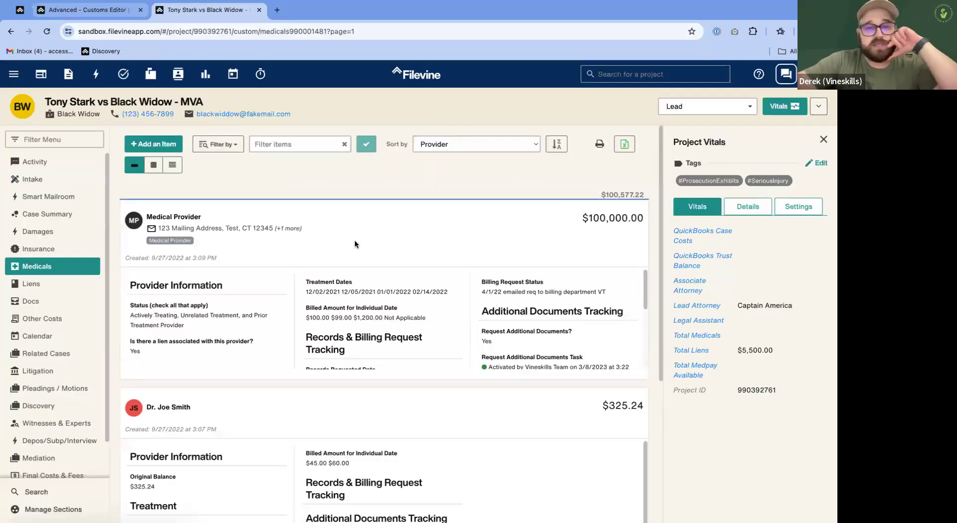
pyautogui.click(354, 244)
pyautogui.scroll(-2, 405, 351)
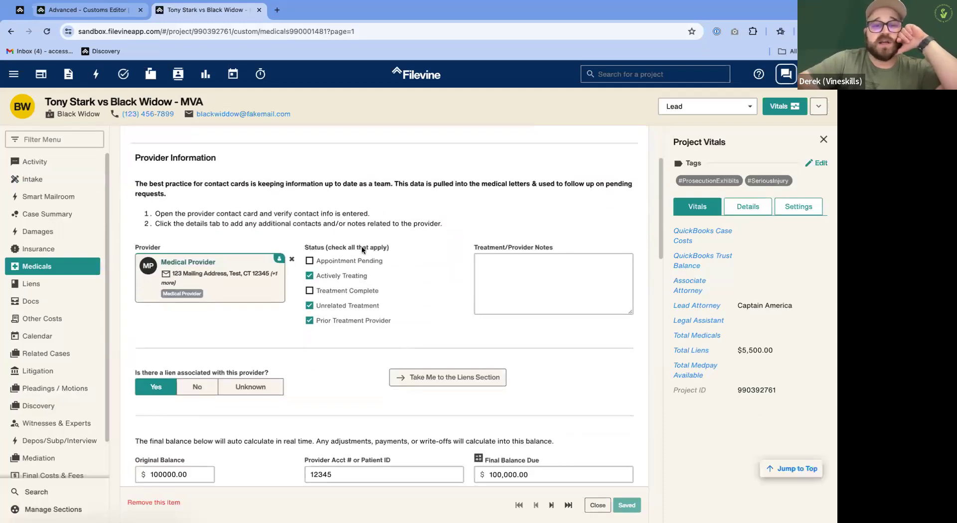
# Examine the provider's Status checkboxes and compare them with the Multi-Select List type offered for the new field.
pyautogui.click(325, 277)
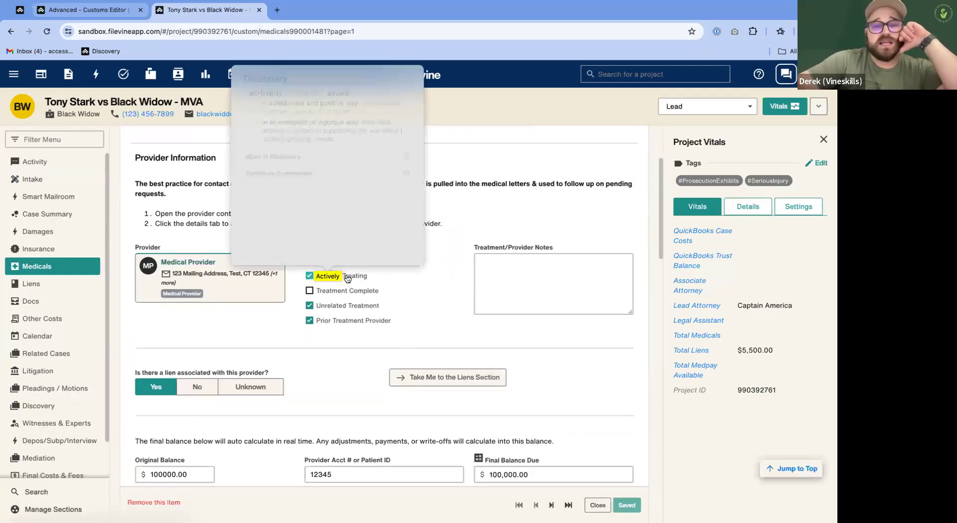
pyautogui.click(408, 285)
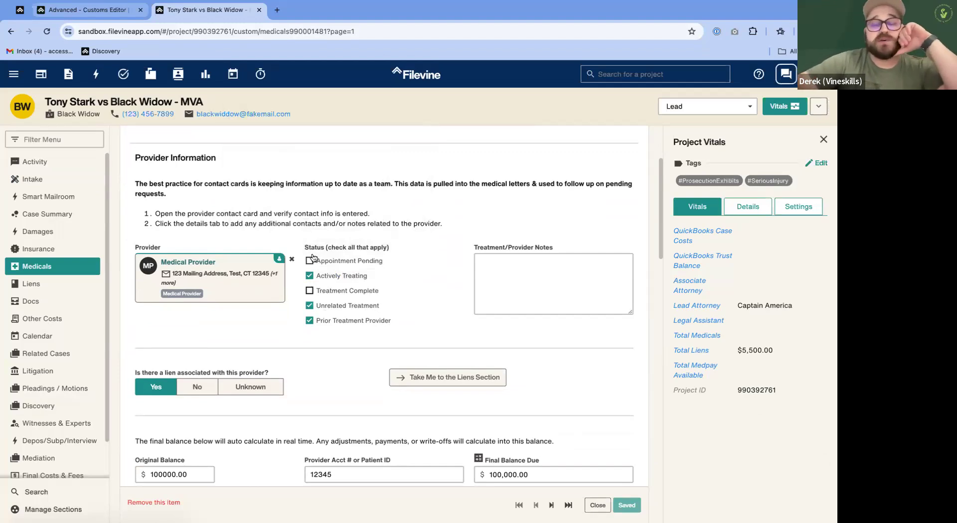
pyautogui.moveTo(306, 250); pyautogui.dragTo(384, 263)
pyautogui.click(20, 10)
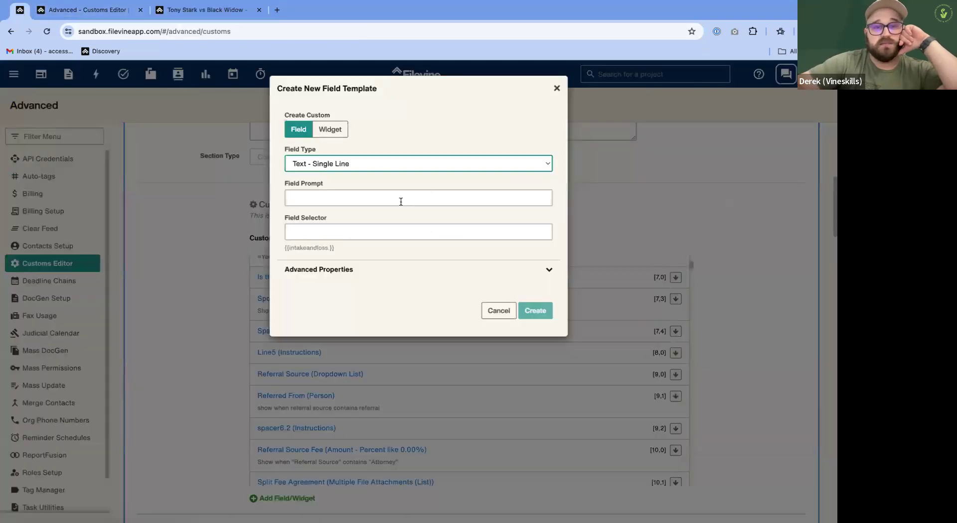
pyautogui.click(374, 165)
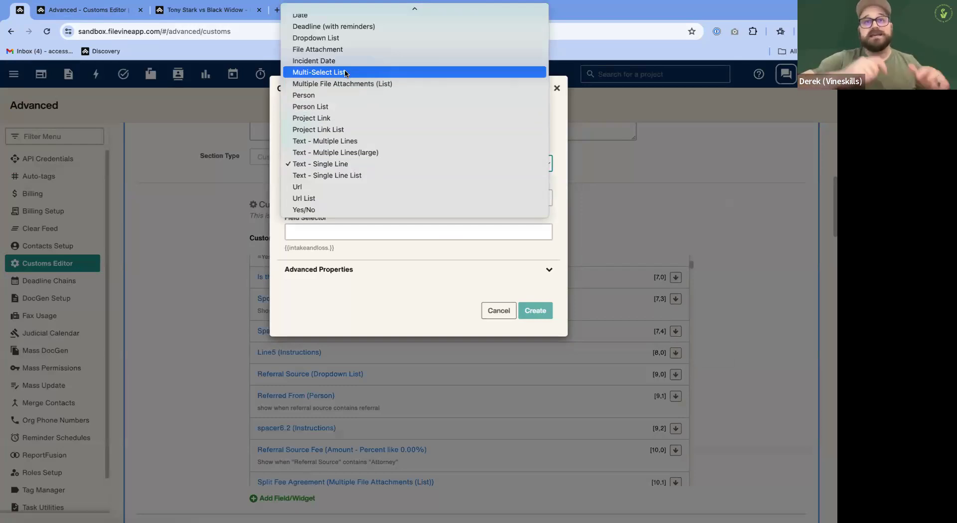
# Back in the Medical Provider item, clear Actively Treating and select Appointment Pending under Status.
pyautogui.click(200, 8)
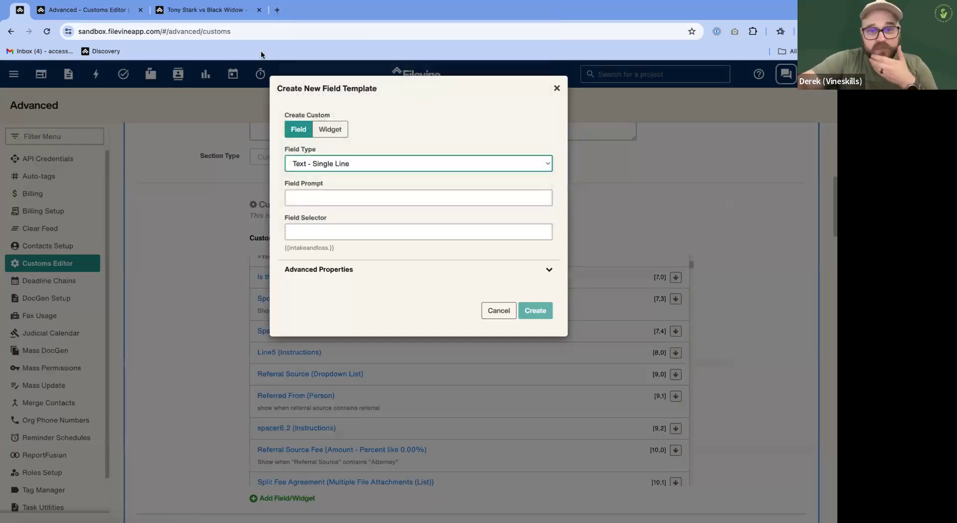
pyautogui.click(194, 7)
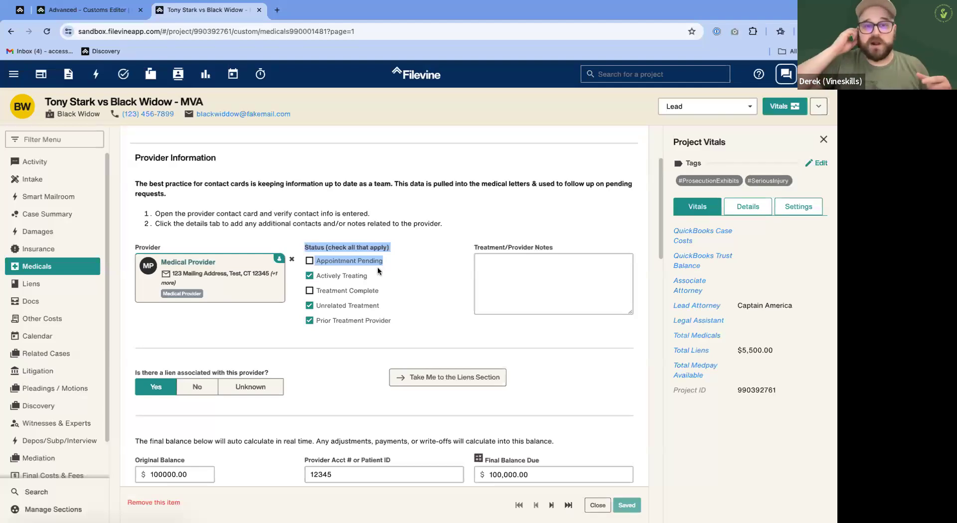
pyautogui.click(311, 277)
pyautogui.click(310, 261)
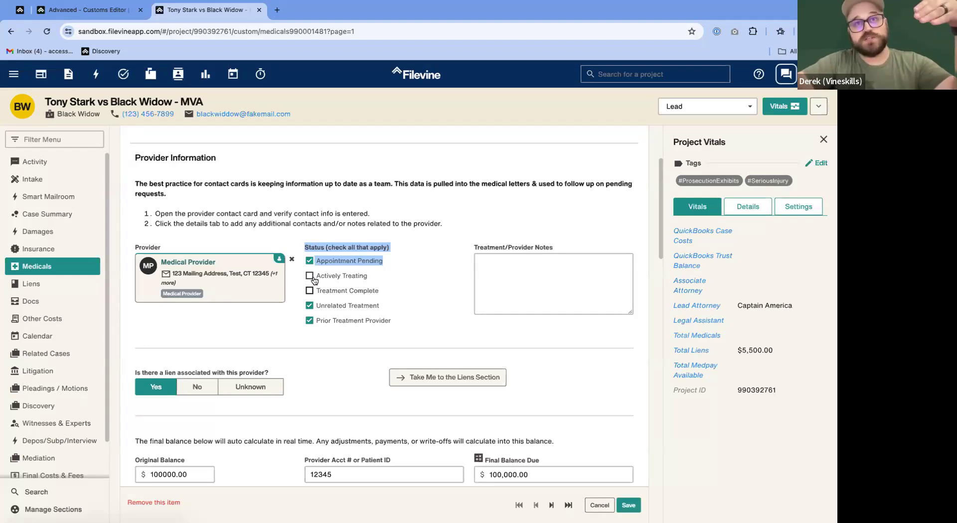
# Return to the new field template and look at the Person List type among the field types.
pyautogui.click(19, 9)
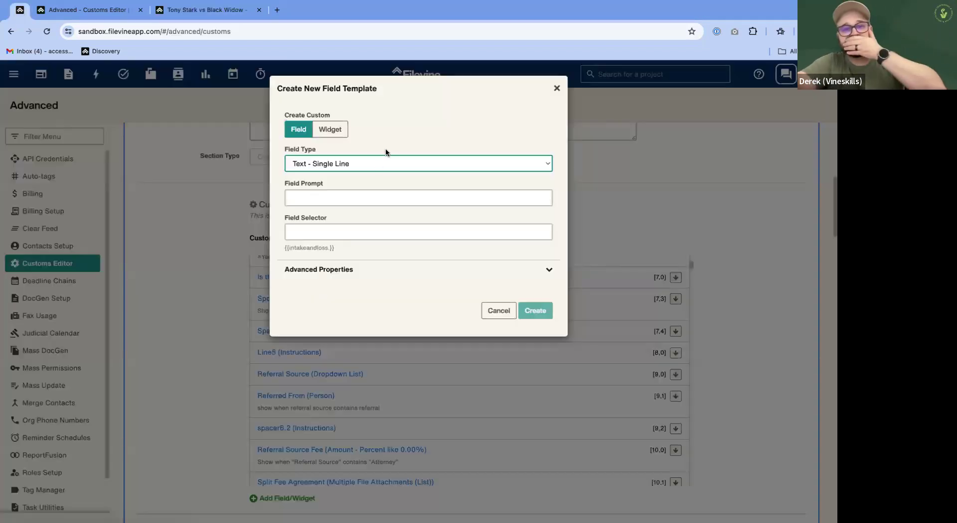
pyautogui.click(377, 165)
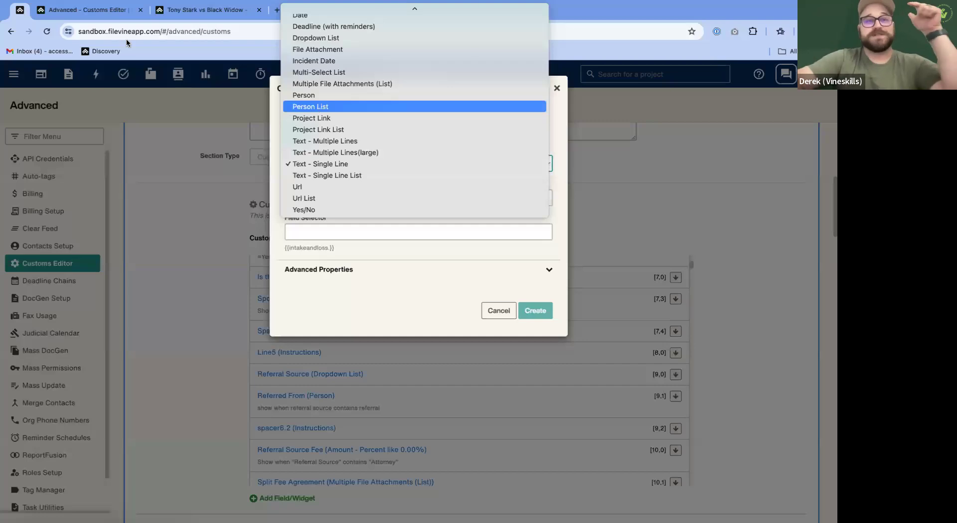
pyautogui.click(210, 16)
# Open the project's Intake section without saving the Medicals changes and find the passenger list in the Property Damage Questionnaire.
pyautogui.click(209, 11)
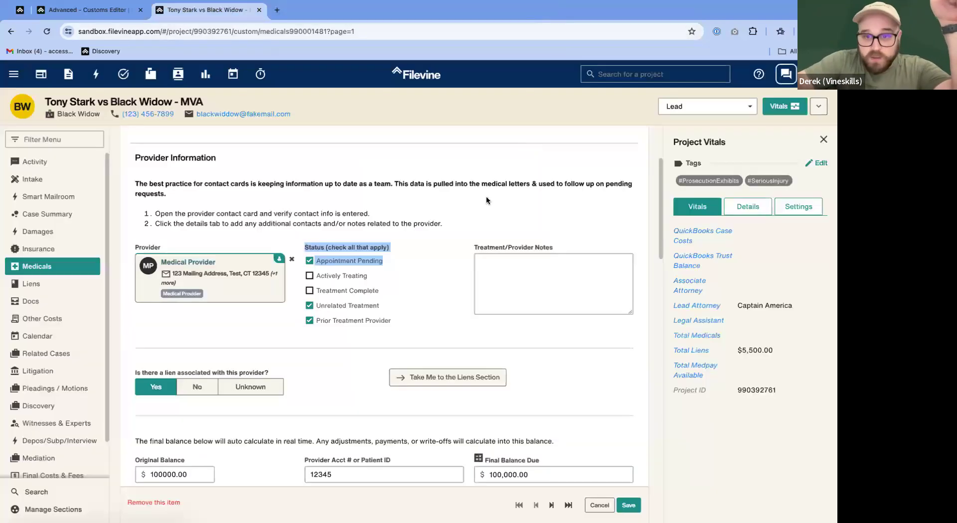
pyautogui.click(44, 179)
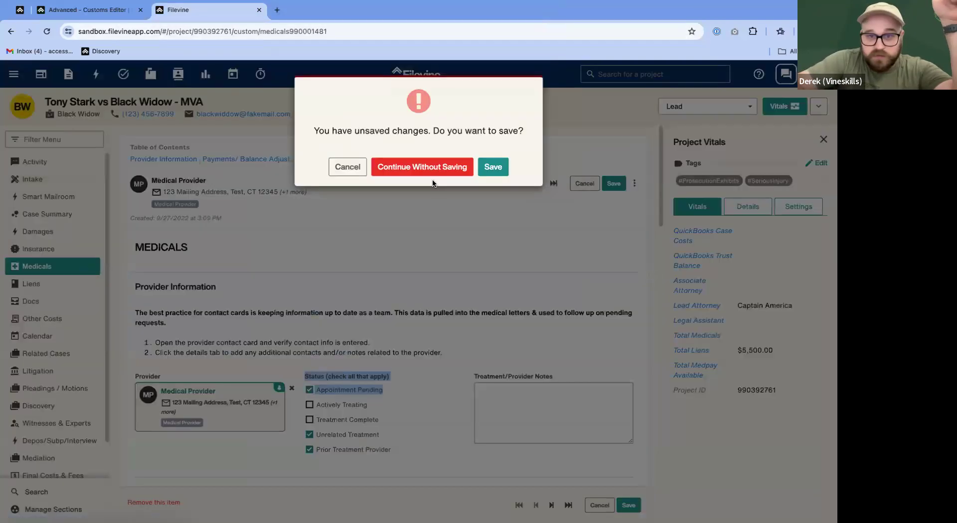
pyautogui.click(440, 166)
pyautogui.scroll(-10, 513, 394)
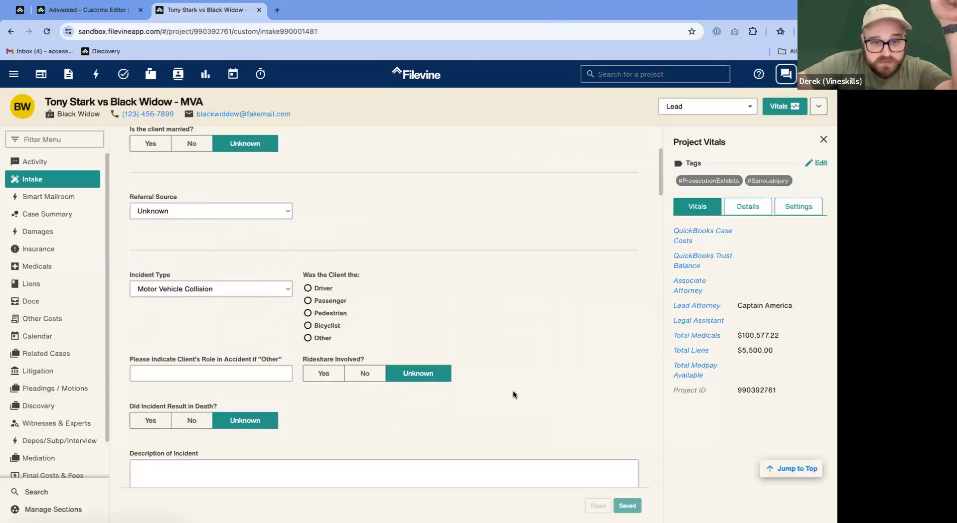
pyautogui.scroll(-9, 453, 393)
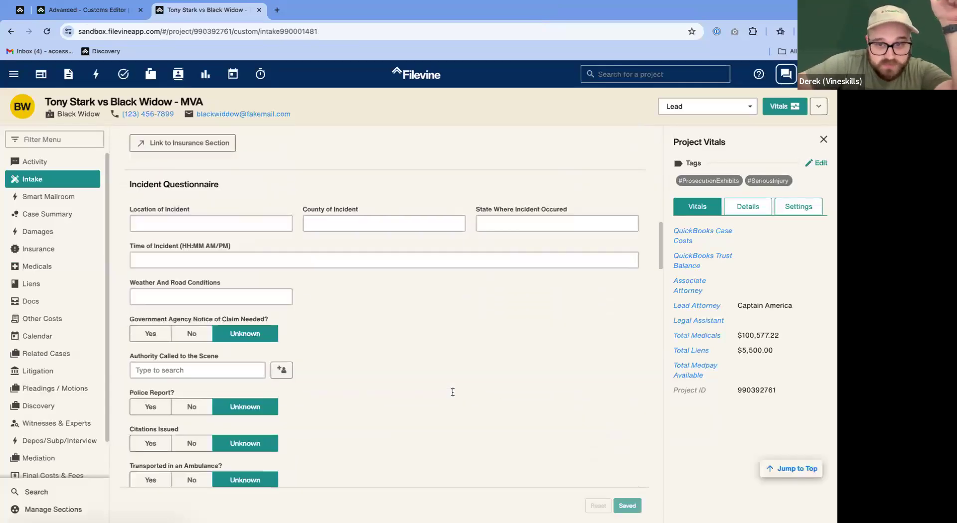
pyautogui.scroll(-7, 453, 395)
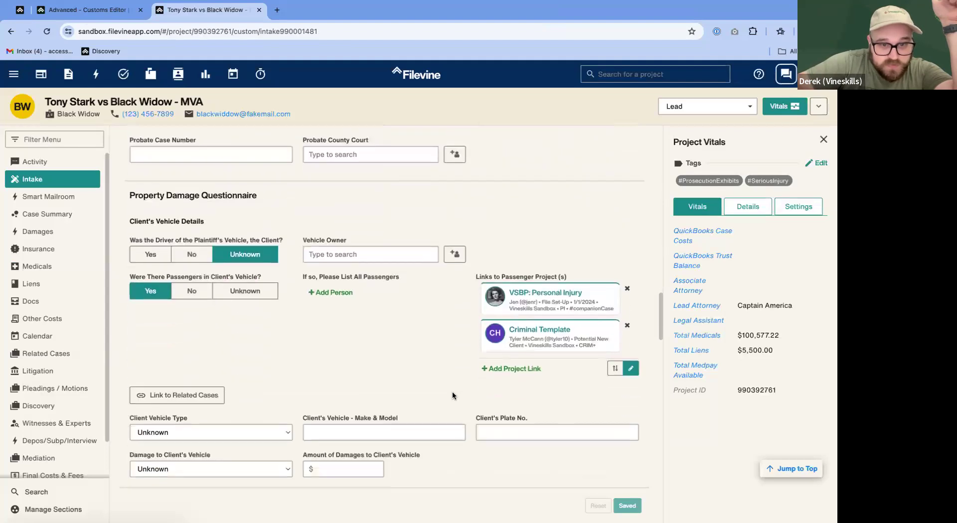
# Search for a contact by first name and add it to the list of passengers in the client's vehicle.
pyautogui.click(334, 241)
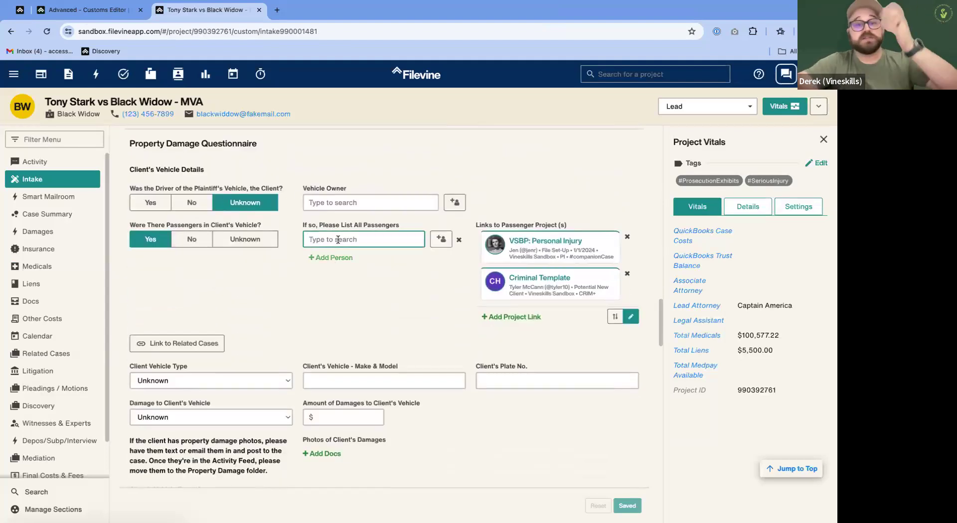
pyautogui.write('derek')
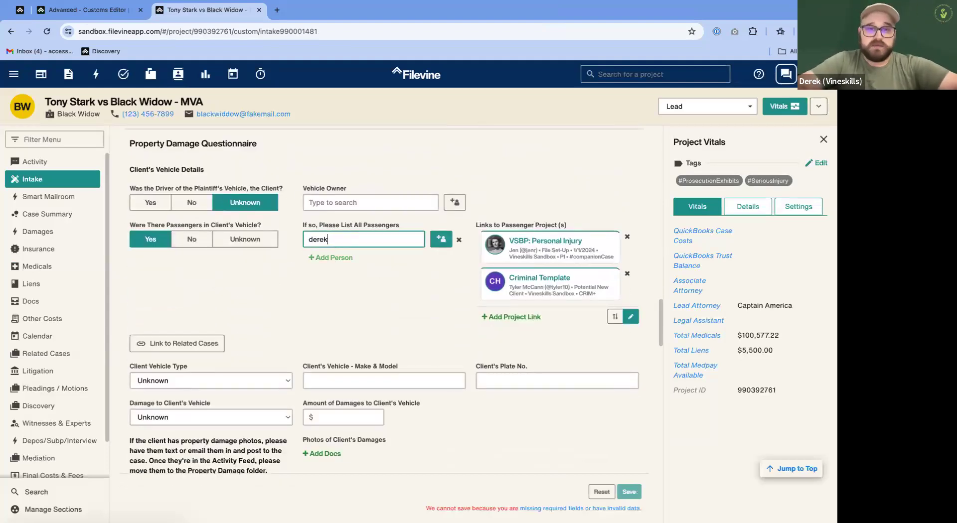
pyautogui.click(368, 288)
# Add a second contact, tagged Client and Filevine Employee, to the passenger list and remove it again.
pyautogui.click(336, 266)
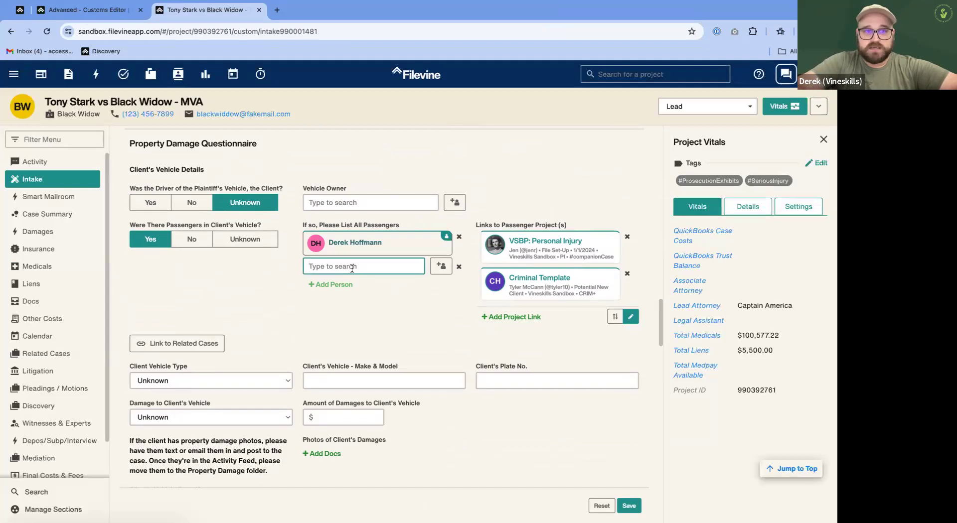
pyautogui.write('tony')
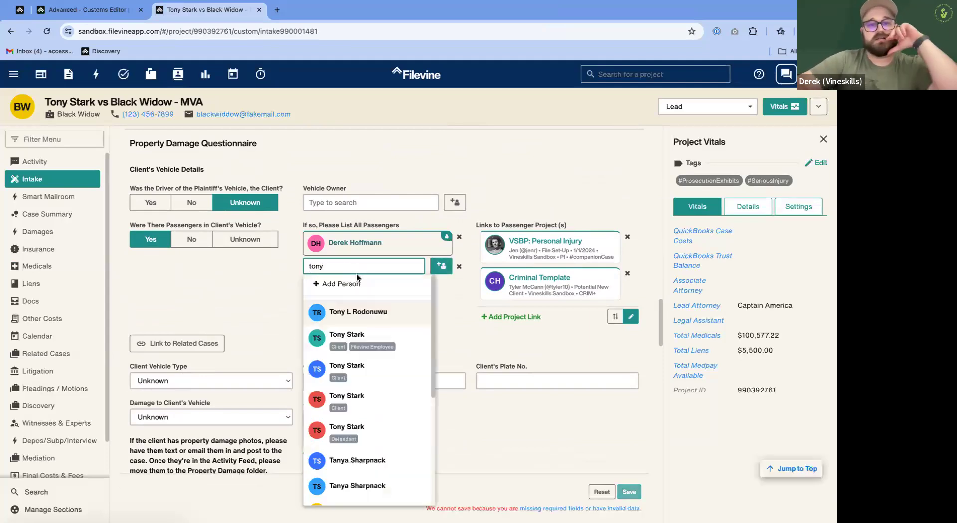
pyautogui.click(352, 337)
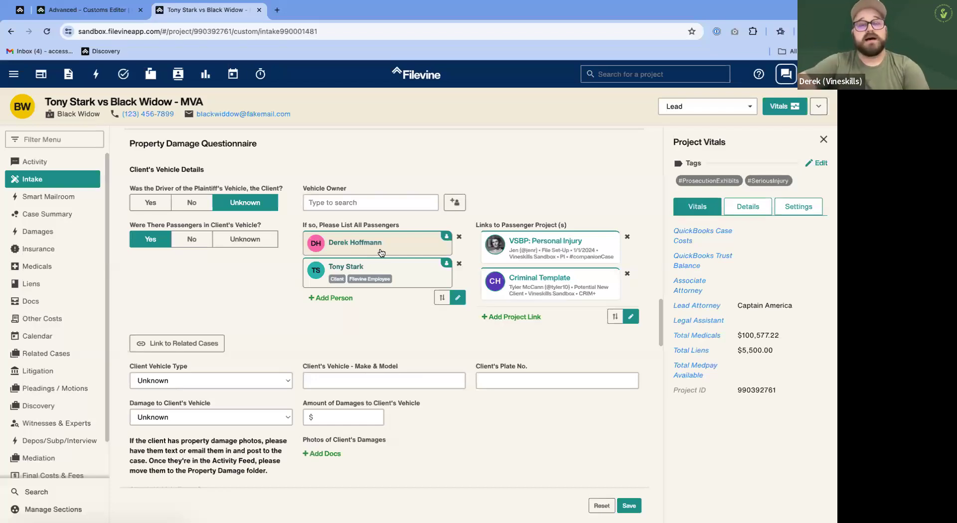
pyautogui.click(459, 266)
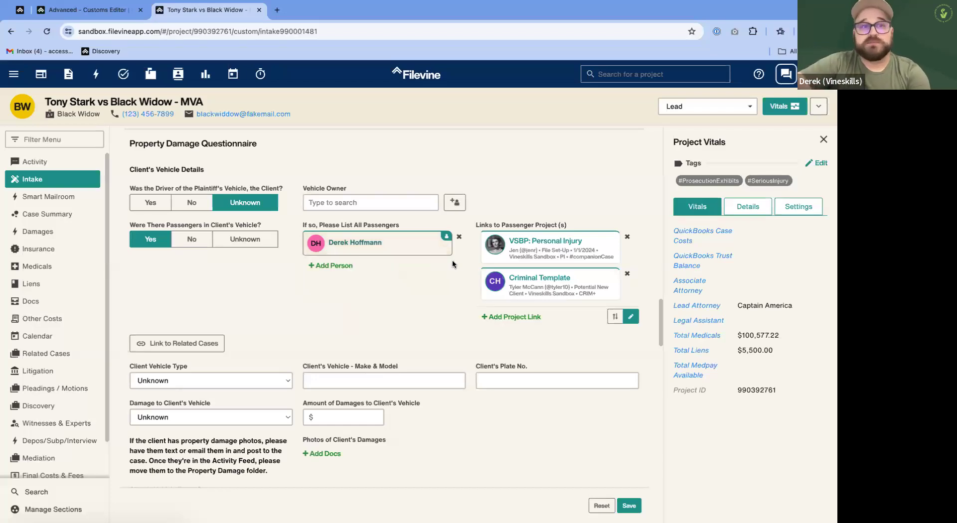
# Return to the new field template in the Customs Editor and set its field type to Person.
pyautogui.click(21, 18)
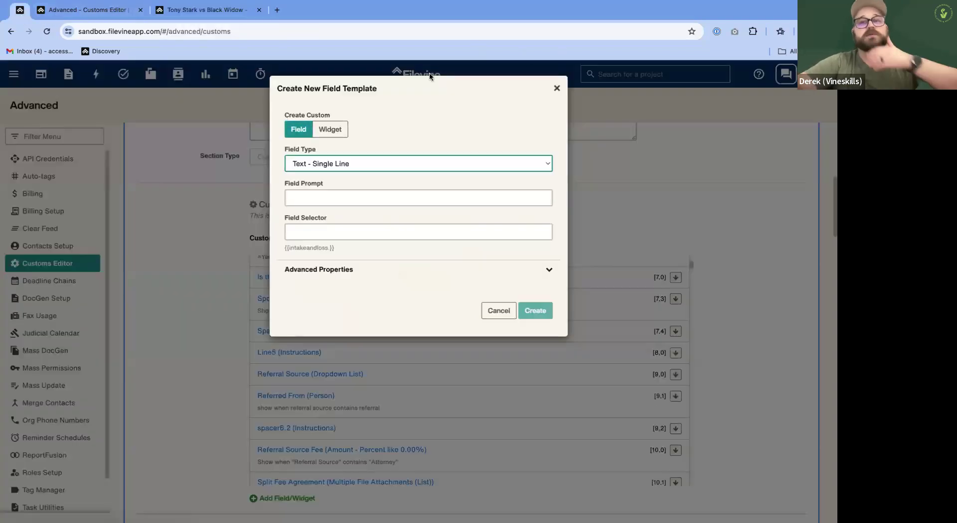
pyautogui.click(424, 163)
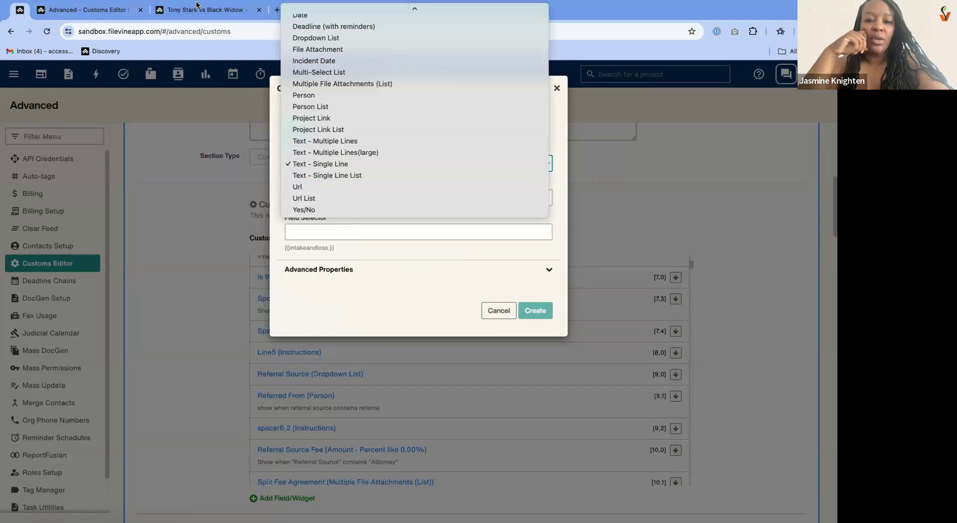
pyautogui.click(324, 94)
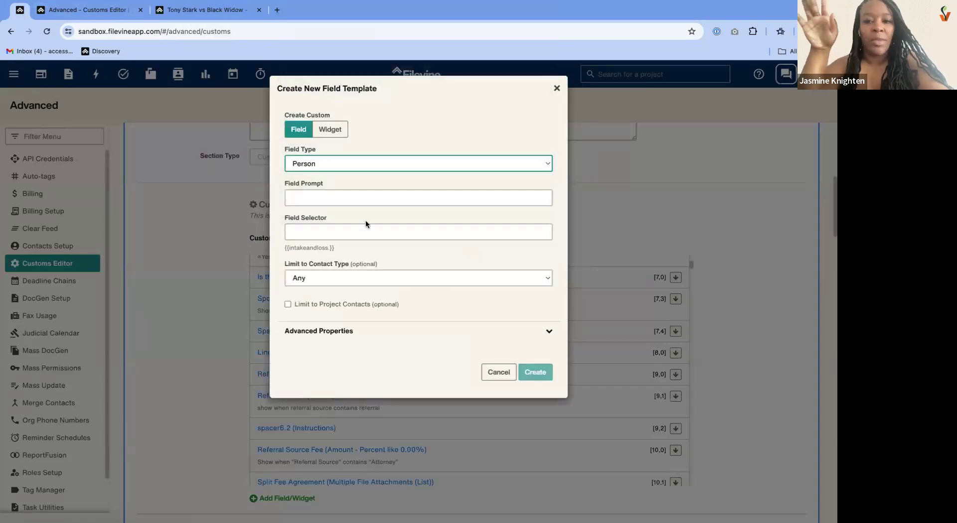
# Limit the Person field's contact type to Attorney, change it to Filevine Employee, and finally set it to Witness.
pyautogui.click(319, 279)
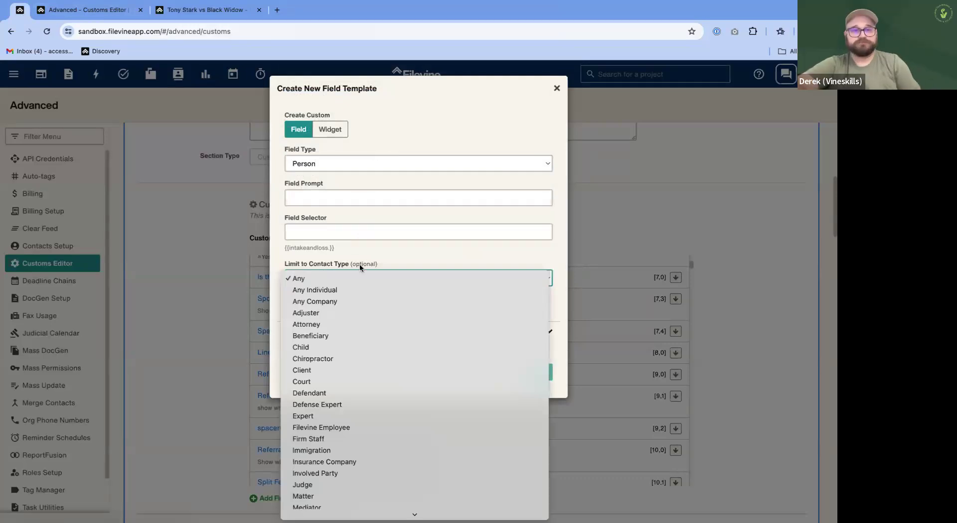
pyautogui.click(325, 324)
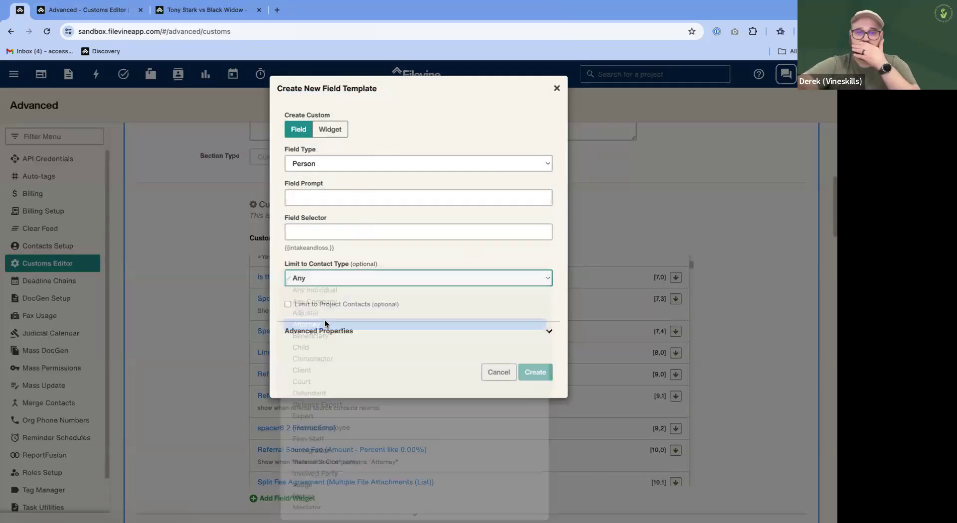
pyautogui.click(388, 272)
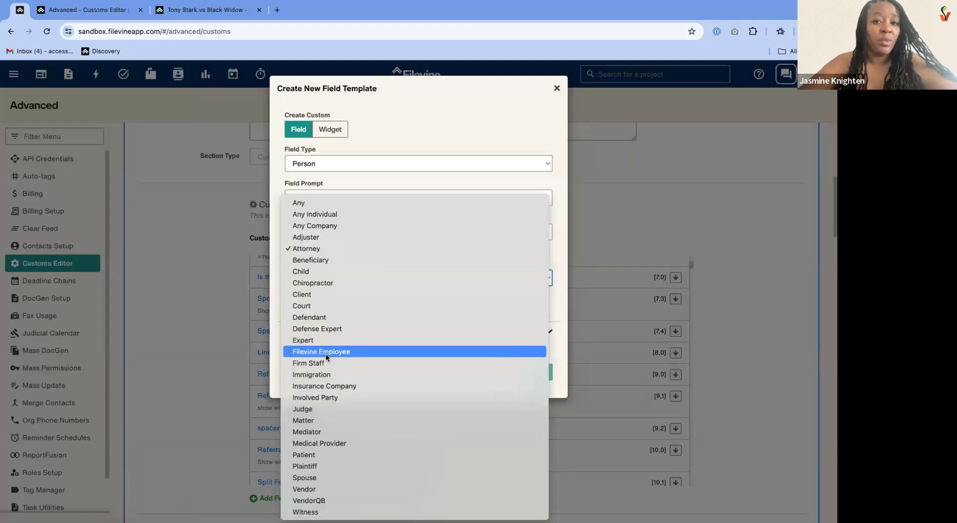
pyautogui.click(325, 352)
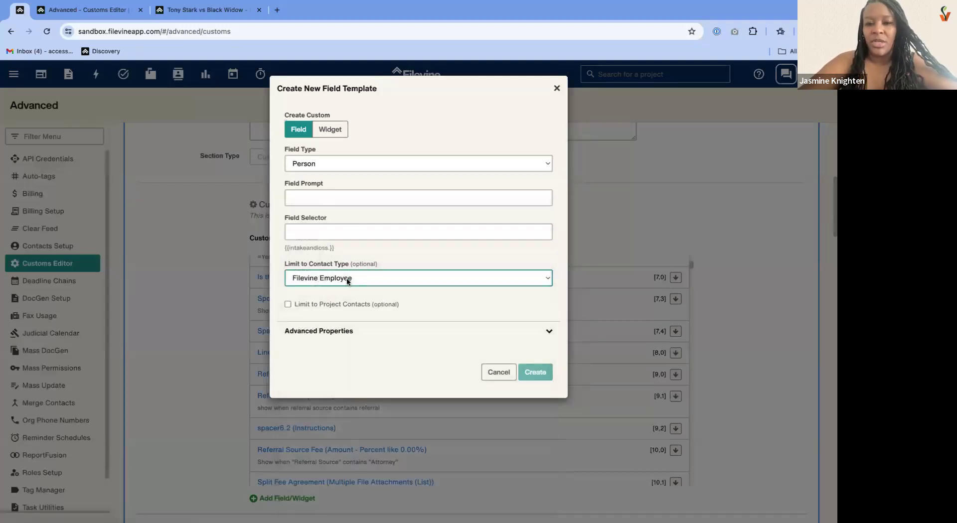
pyautogui.click(349, 282)
pyautogui.click(356, 436)
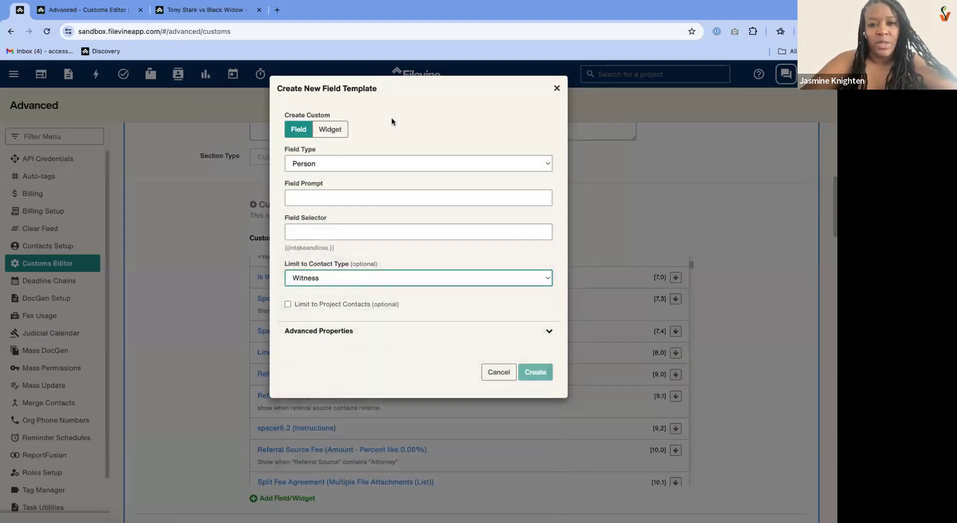
# Open the project's Case Summary section without saving the Intake changes and find the Staff Team Assignments.
pyautogui.click(206, 6)
pyautogui.click(205, 6)
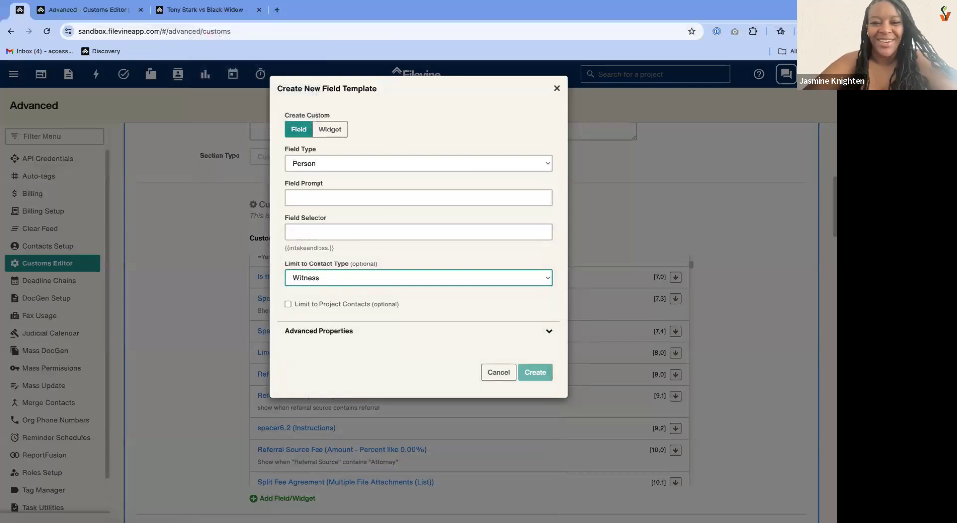
pyautogui.click(209, 14)
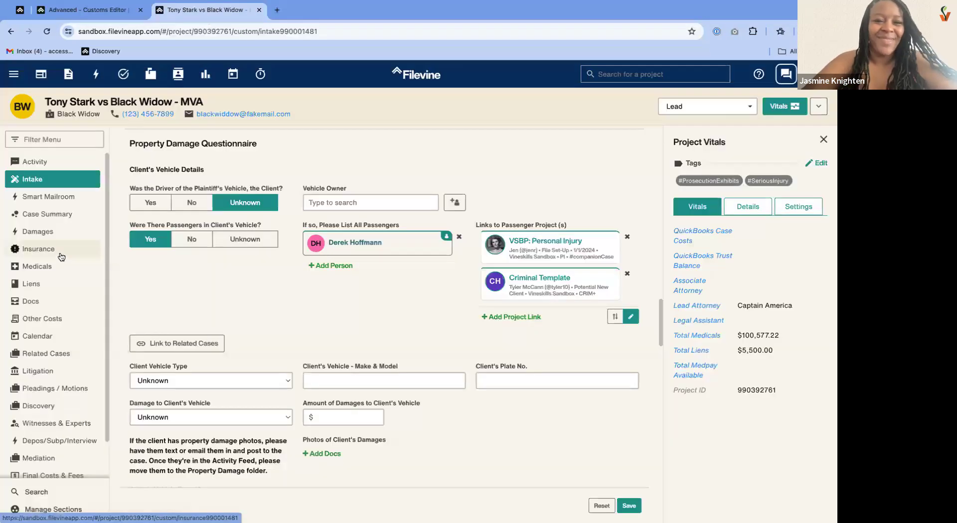
pyautogui.click(69, 219)
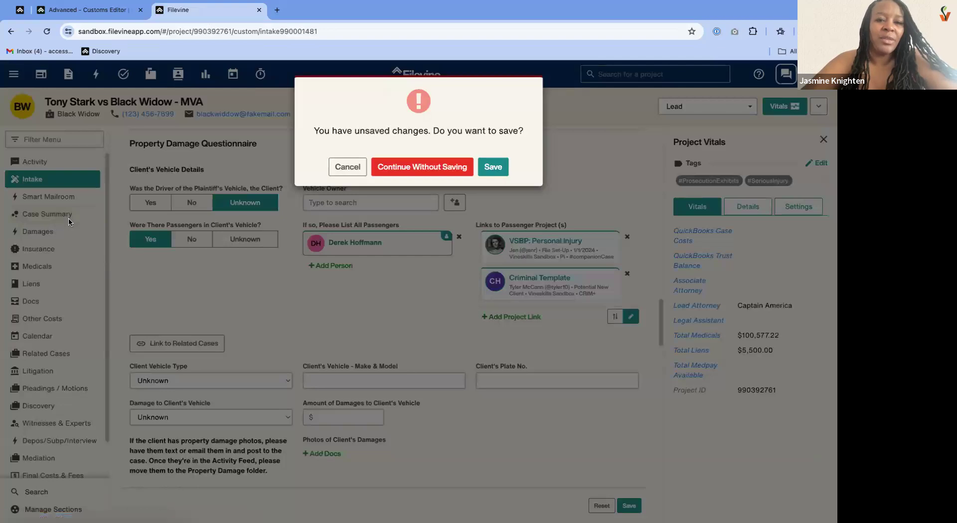
pyautogui.click(417, 164)
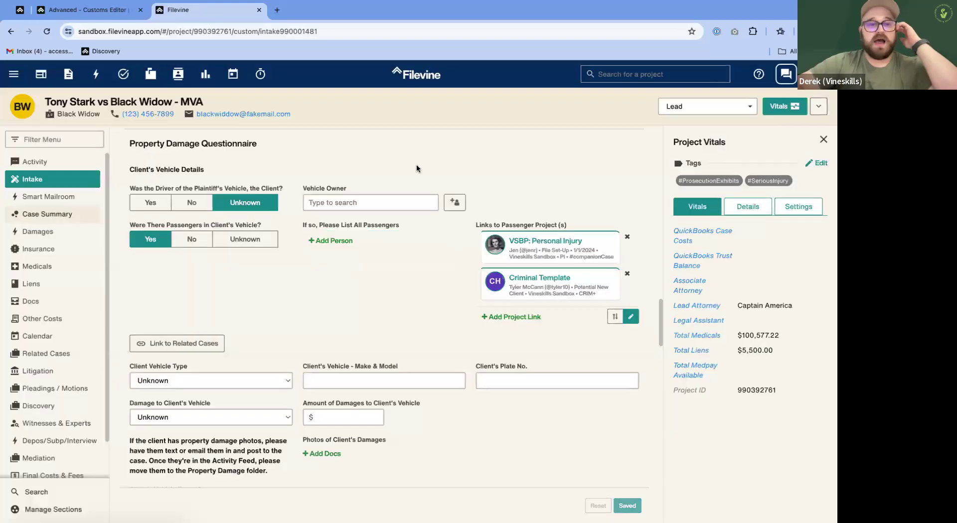
pyautogui.scroll(-2, 357, 340)
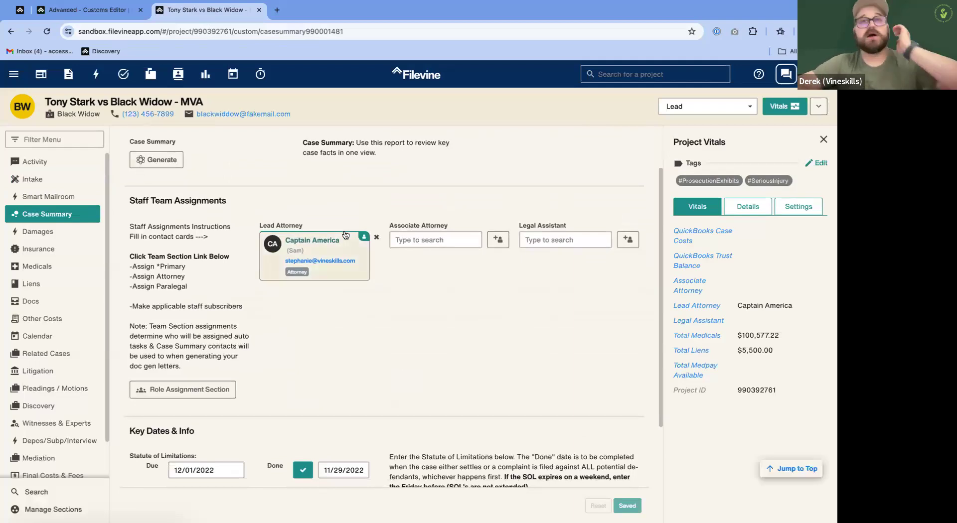
# Search for a contact by first name in the Associate Attorney and Legal Assistant fields.
pyautogui.click(435, 239)
pyautogui.write('derek')
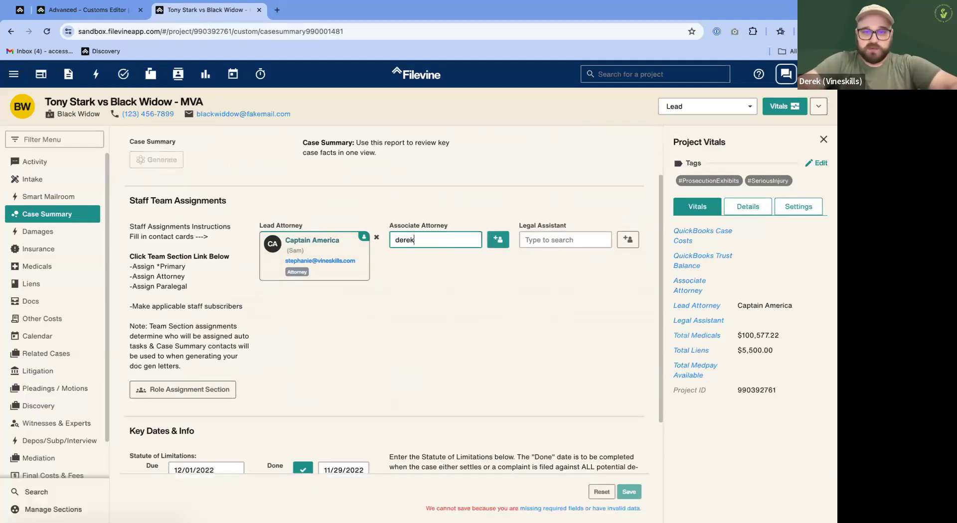
pyautogui.click(548, 239)
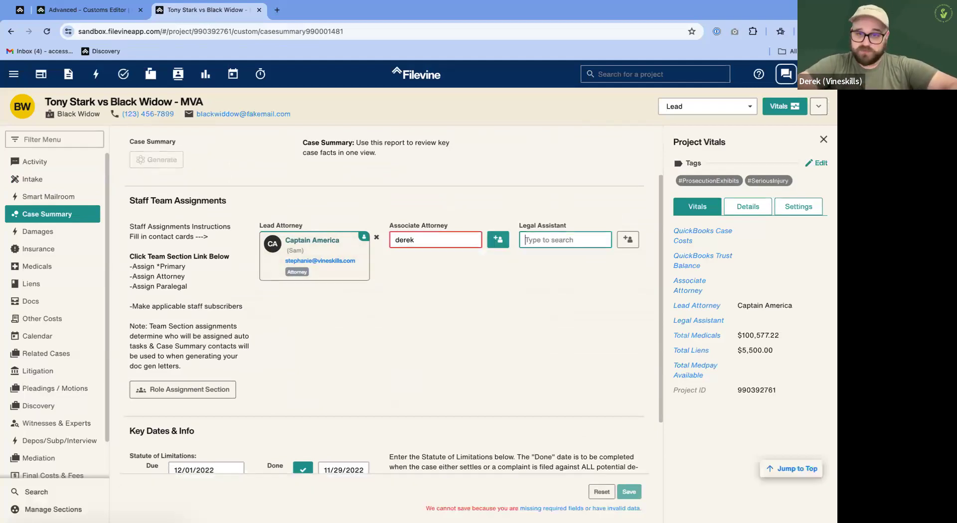
pyautogui.write('derek')
# Clear the search text from the Associate Attorney and Legal Assistant fields.
pyautogui.click(434, 240)
pyautogui.doubleClick(404, 240)
pyautogui.write('d')
pyautogui.press('BackSpace')
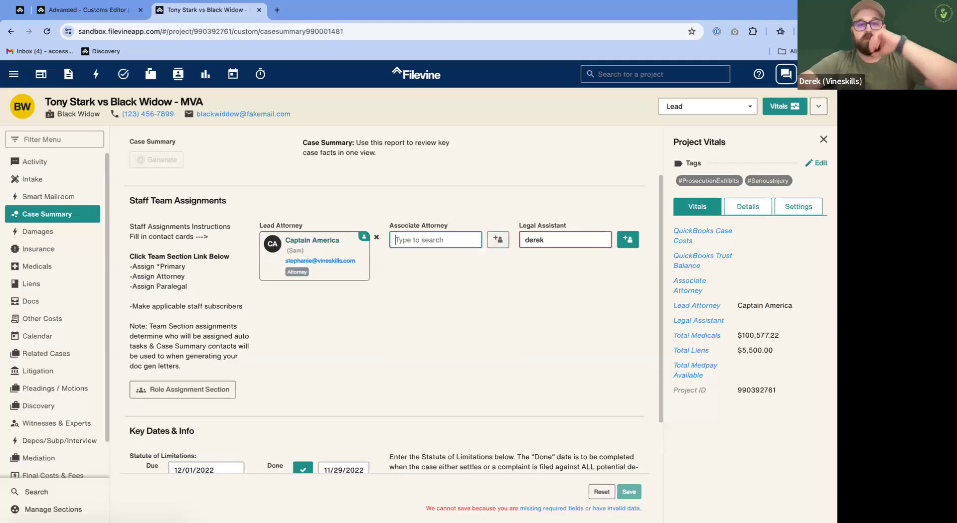
pyautogui.moveTo(571, 241); pyautogui.dragTo(521, 241)
pyautogui.press('BackSpace')
pyautogui.click(435, 279)
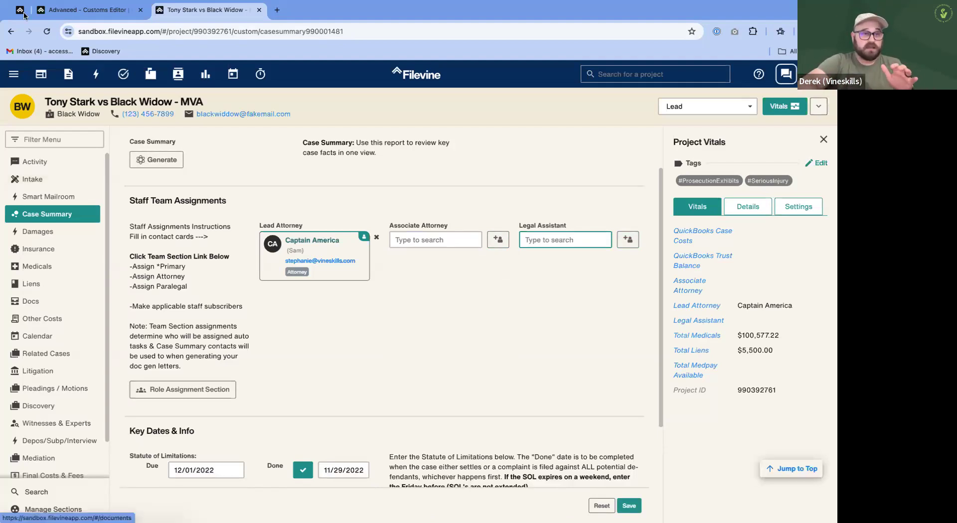
# Return to the Customs Editor, close the Person field template without creating it, and briefly view the Referral Source field template.
pyautogui.click(84, 10)
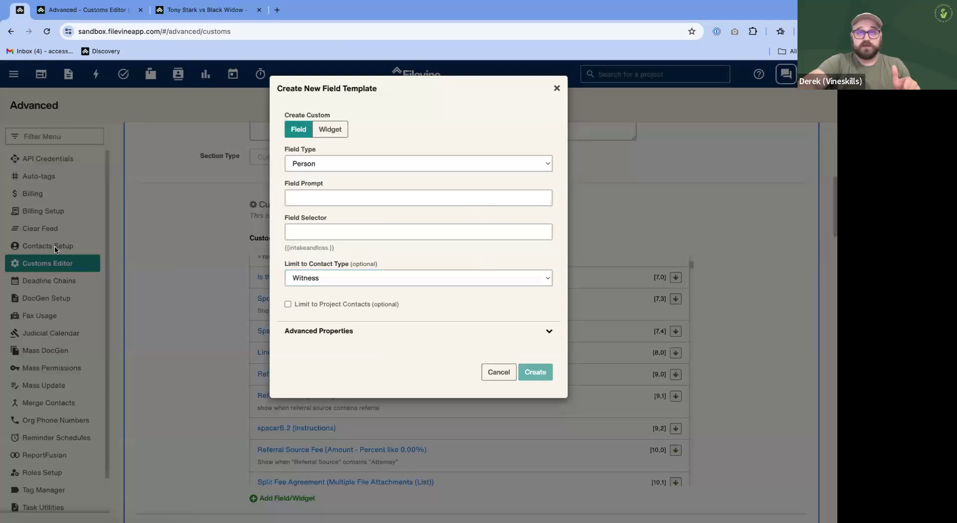
pyautogui.click(557, 88)
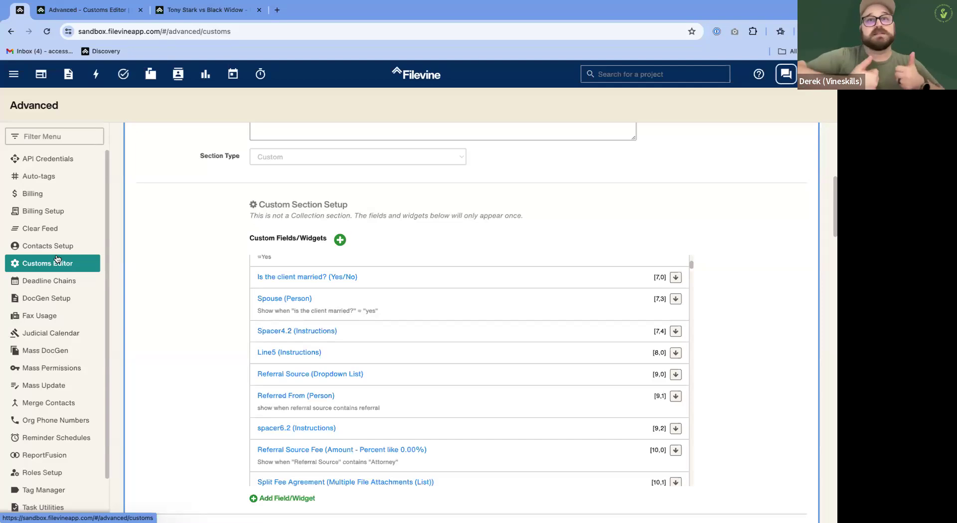
pyautogui.click(425, 380)
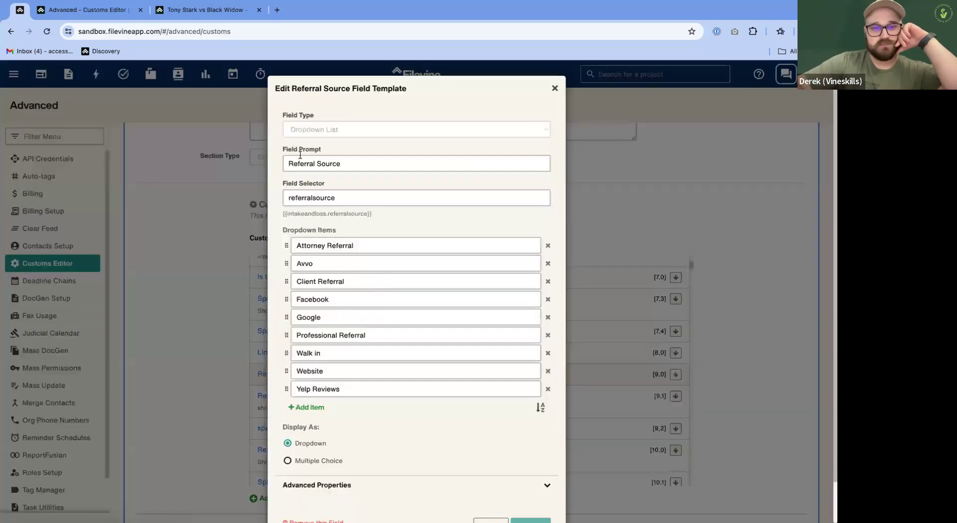
pyautogui.click(555, 91)
# Start a new field template for the section and look at Project Link among the field types.
pyautogui.click(298, 500)
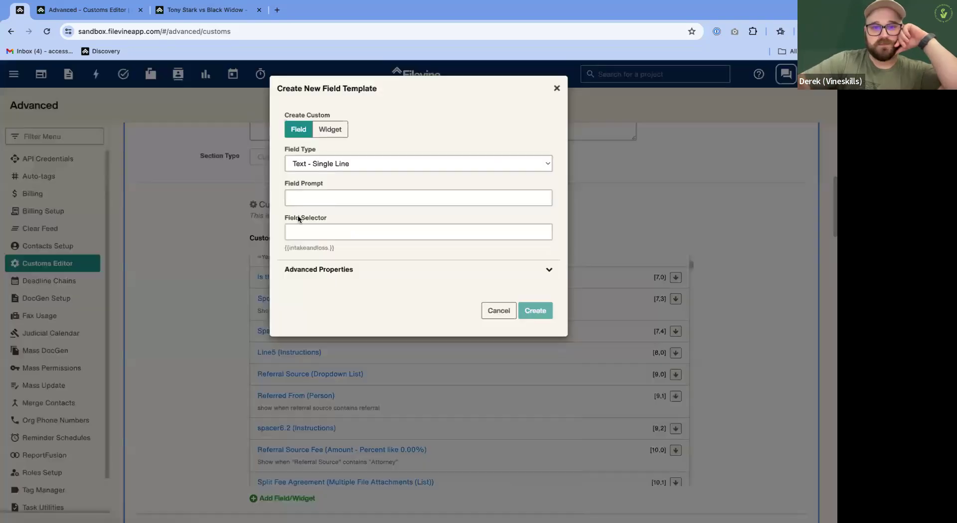
pyautogui.click(327, 159)
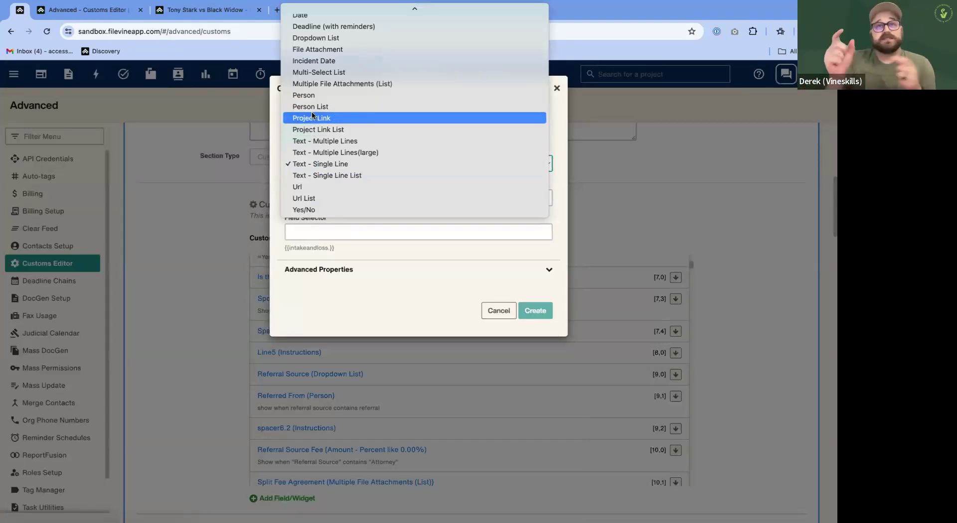
pyautogui.click(172, 192)
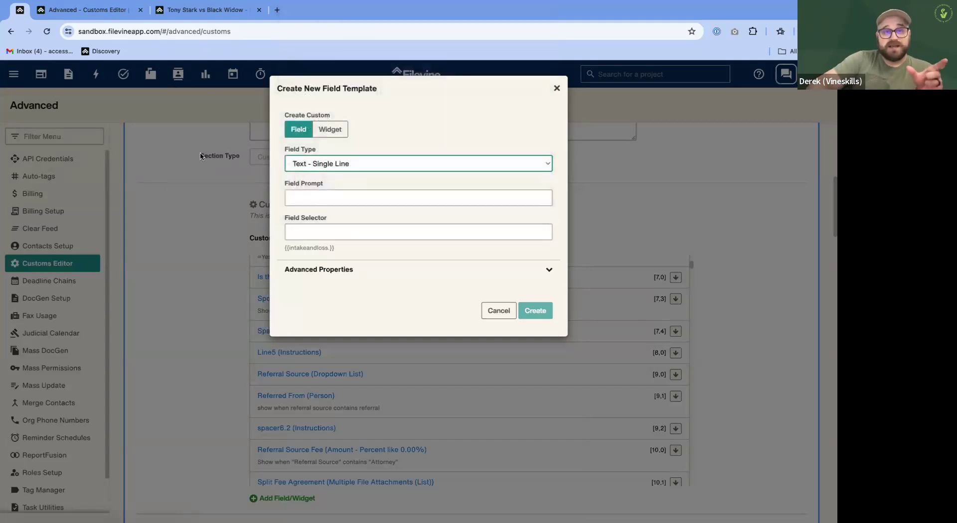
# Open the project's Related Cases section without saving the Case Summary changes.
pyautogui.click(230, 19)
pyautogui.scroll(-2, 45, 435)
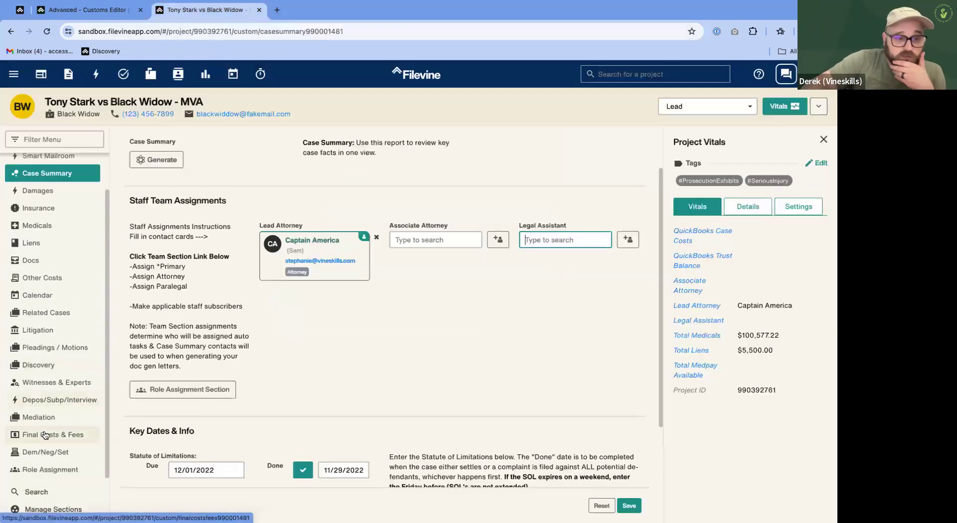
pyautogui.click(65, 313)
pyautogui.click(384, 167)
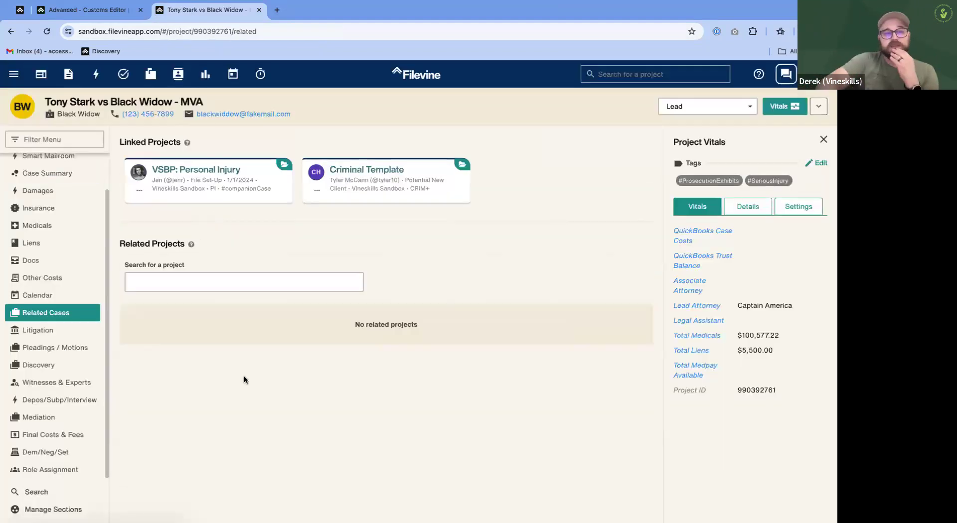
# Examine the Related Projects search field and the cards listed under Linked Projects.
pyautogui.click(198, 282)
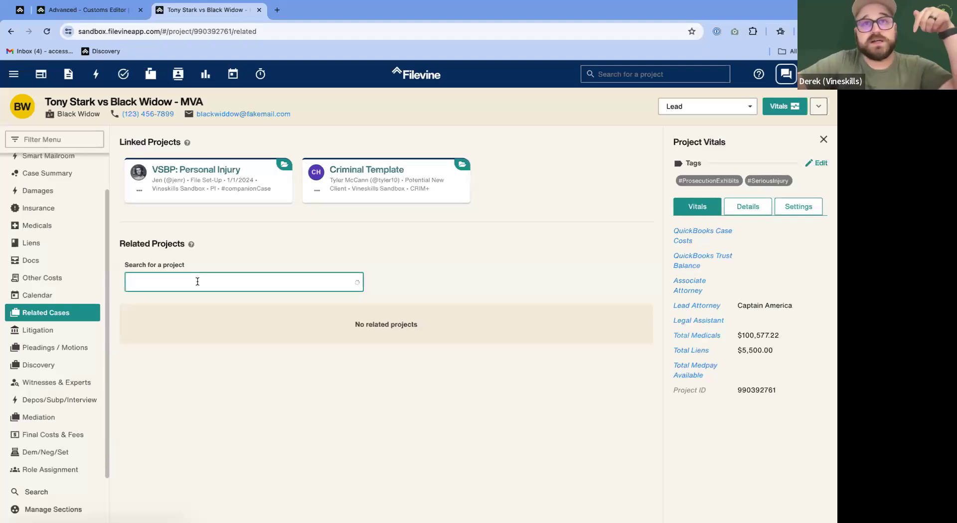
pyautogui.click(444, 397)
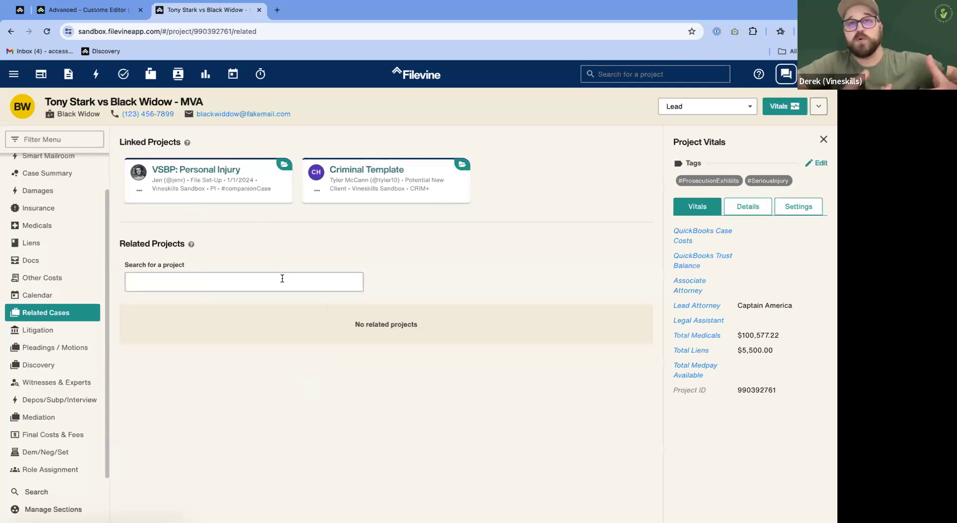
pyautogui.moveTo(118, 142); pyautogui.dragTo(471, 196)
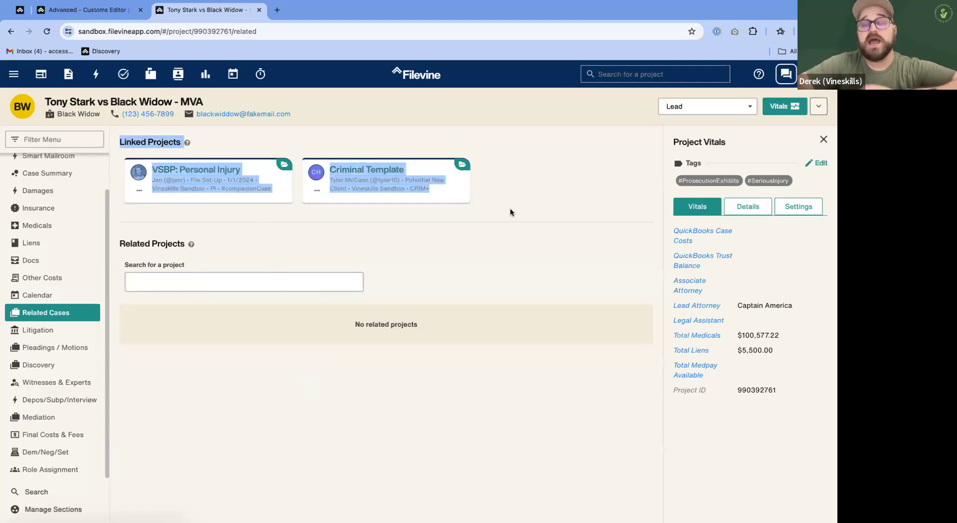
pyautogui.click(462, 428)
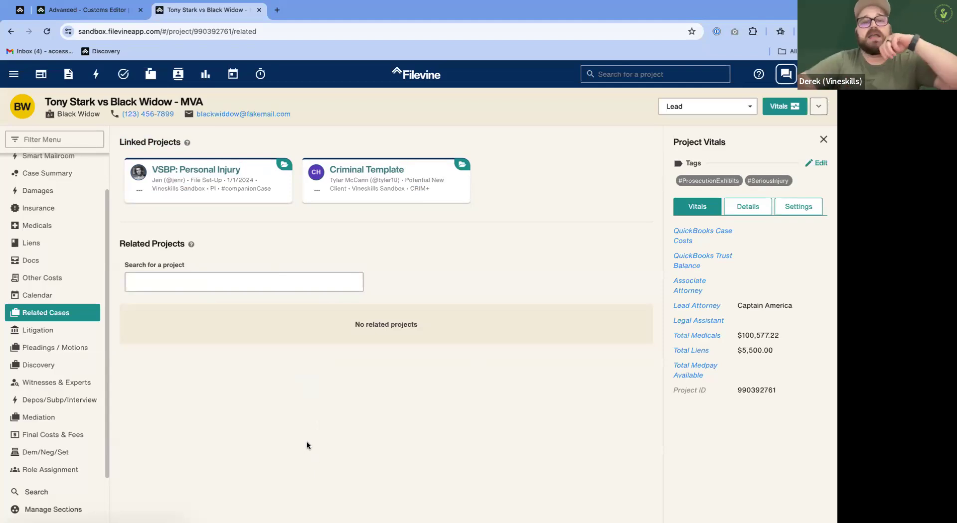
# Return to the new field template, set its field type to Project Link, and look over the remaining field types.
pyautogui.click(82, 9)
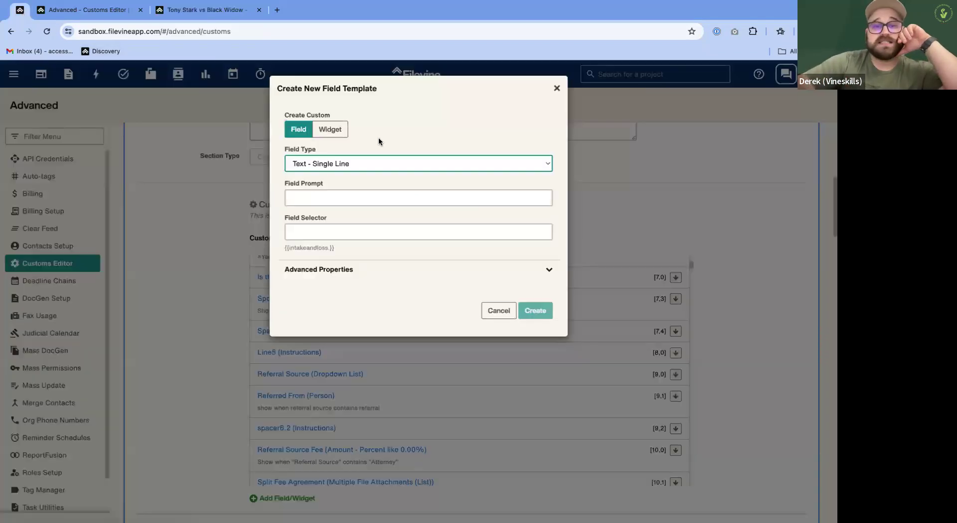
pyautogui.click(346, 160)
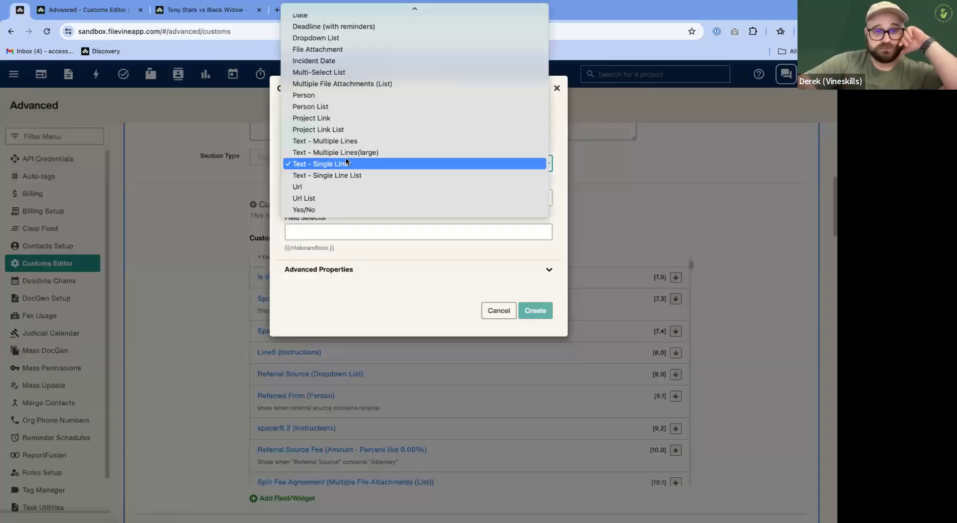
pyautogui.click(339, 120)
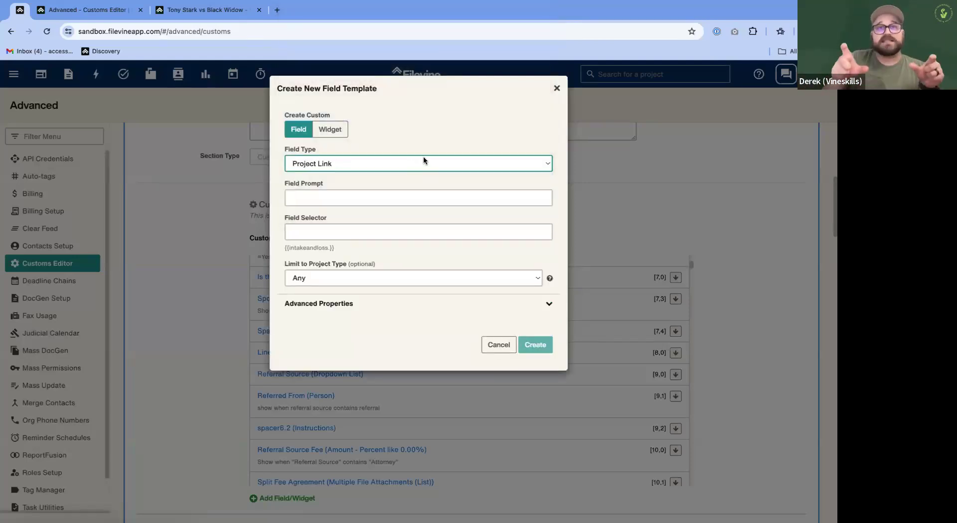
pyautogui.click(381, 163)
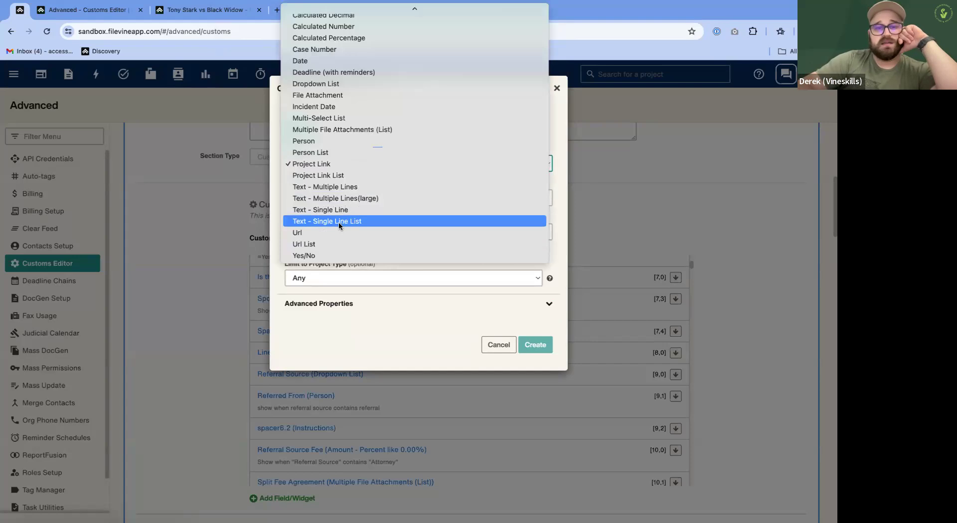
pyautogui.click(320, 199)
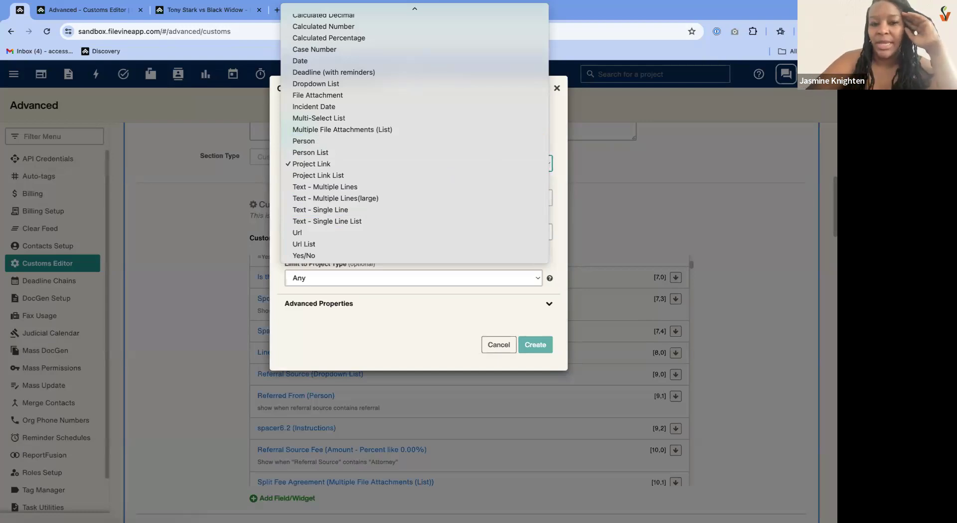
pyautogui.click(334, 355)
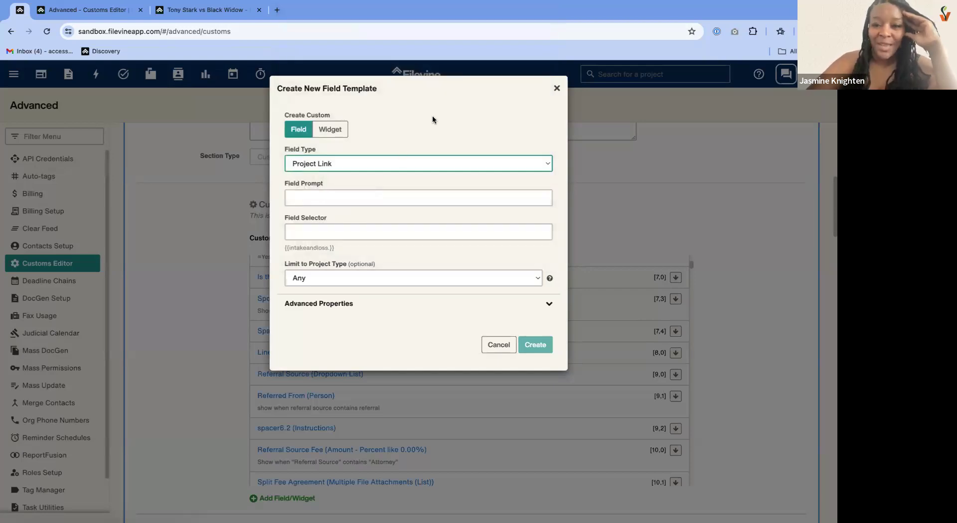
# Look through the full range of field types offered in the new field template.
pyautogui.click(384, 163)
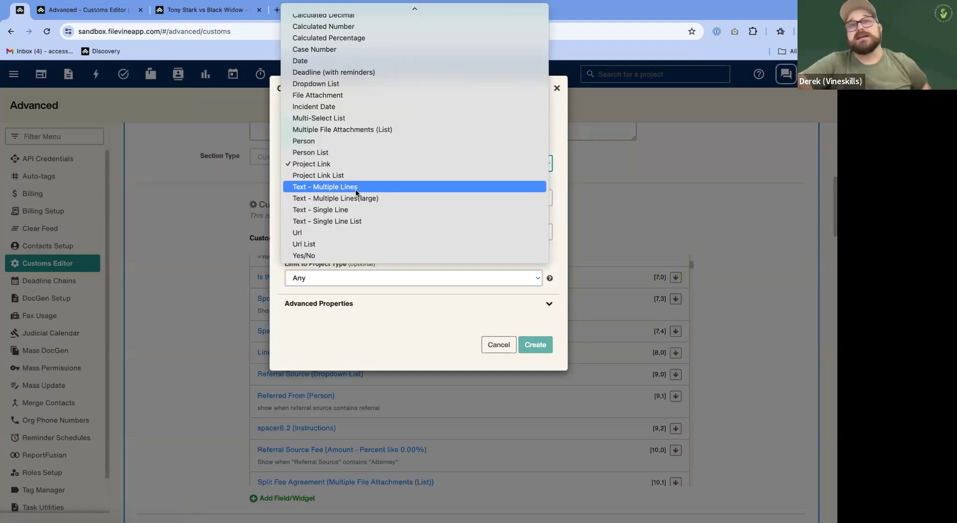
pyautogui.scroll(3, 357, 192)
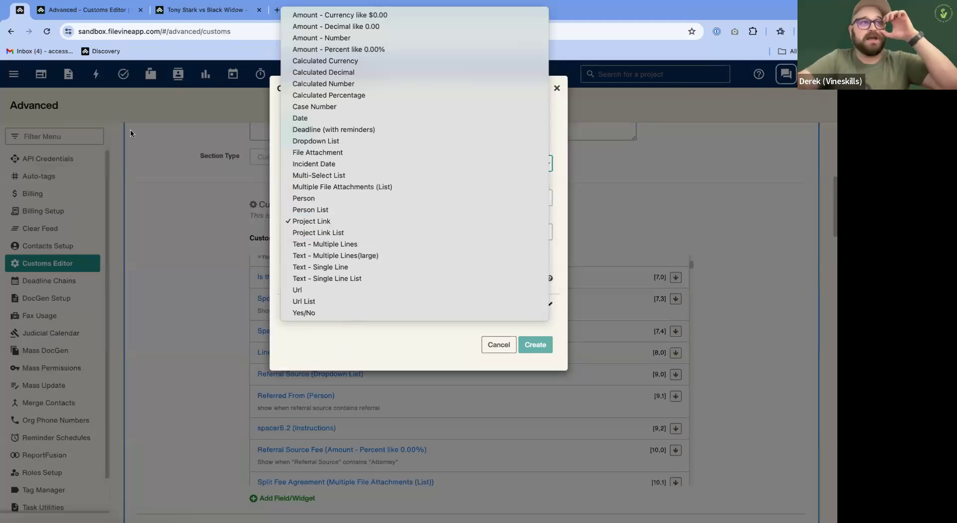
pyautogui.click(169, 166)
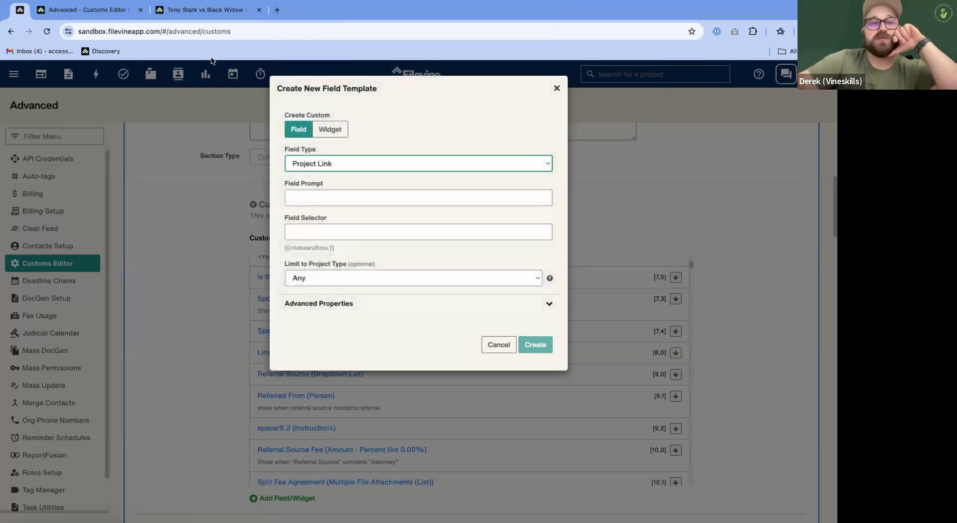
# Switch to the project and append (1/11) to the end of its project name.
pyautogui.click(206, 11)
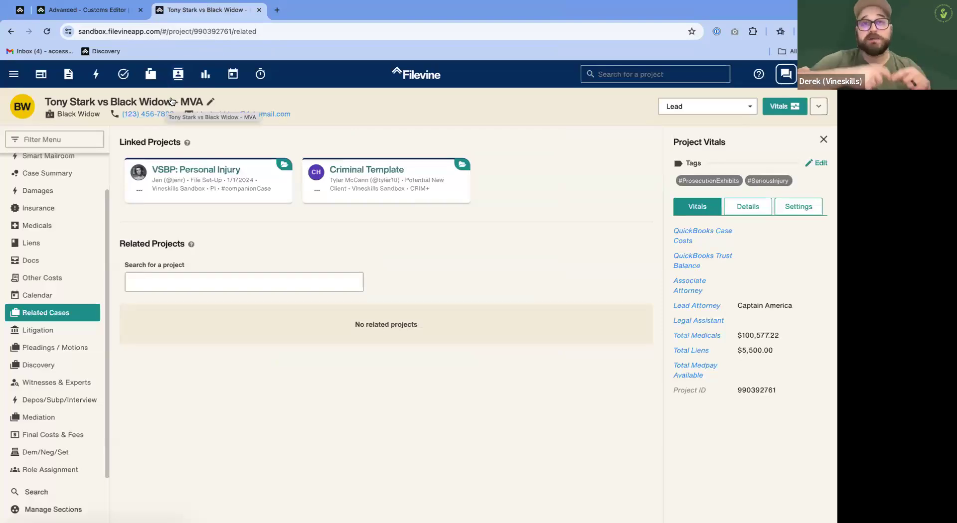
pyautogui.click(211, 102)
pyautogui.write('(')
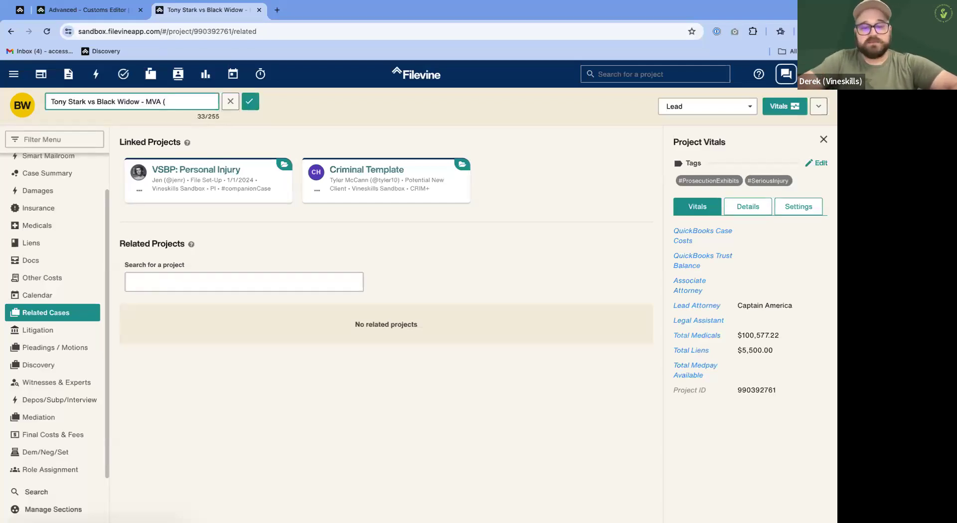
pyautogui.write('1/10')
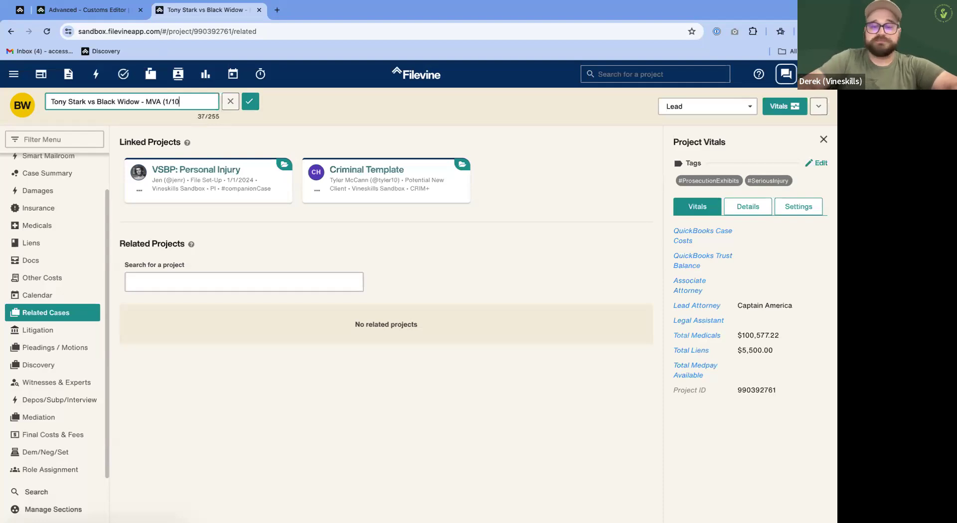
pyautogui.press('BackSpace')
pyautogui.write('1)')
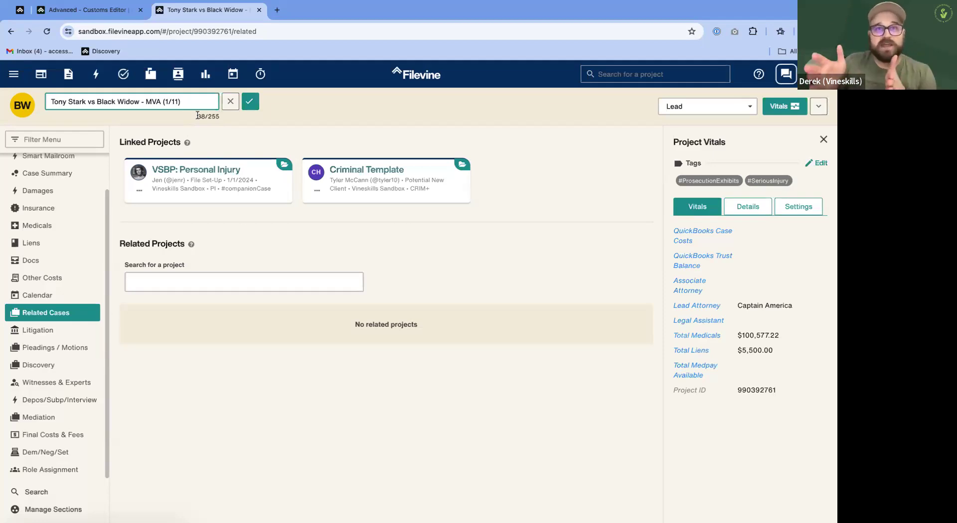
pyautogui.moveTo(182, 101); pyautogui.dragTo(163, 102)
pyautogui.click(163, 101)
pyautogui.write('MAST')
pyautogui.press('BackSpace')
pyautogui.press('BackSpace')
pyautogui.press('BackSpace')
pyautogui.press('BackSpace')
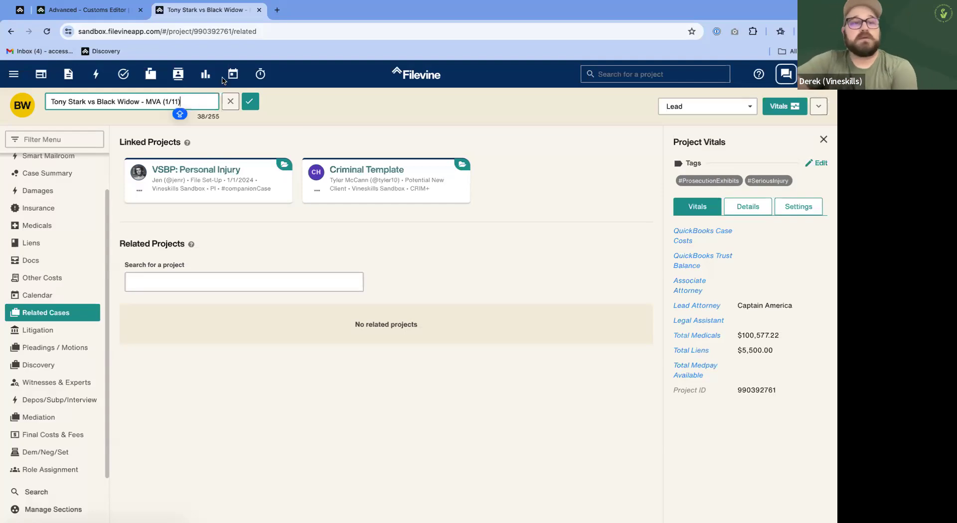
# Save the edited project name and add the new tag #PRIMARY to the project's tags.
pyautogui.click(250, 103)
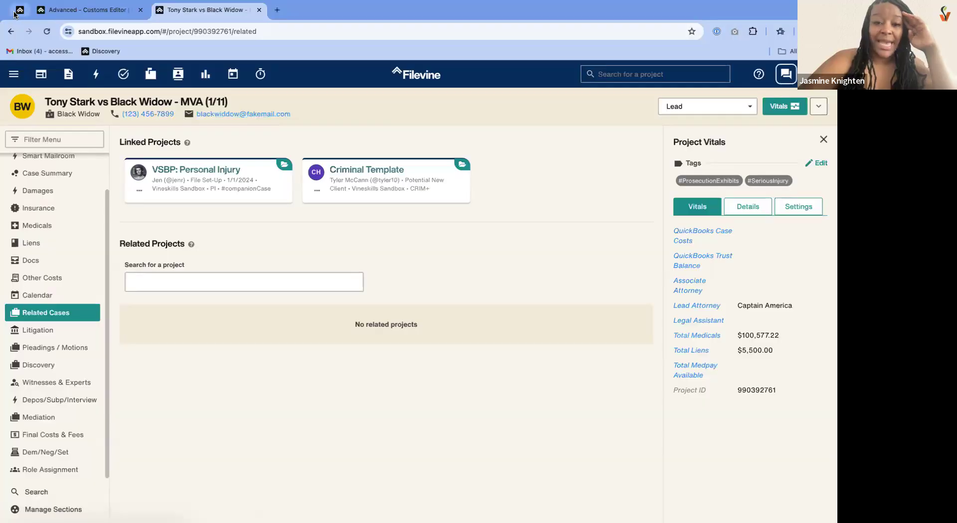
pyautogui.click(15, 12)
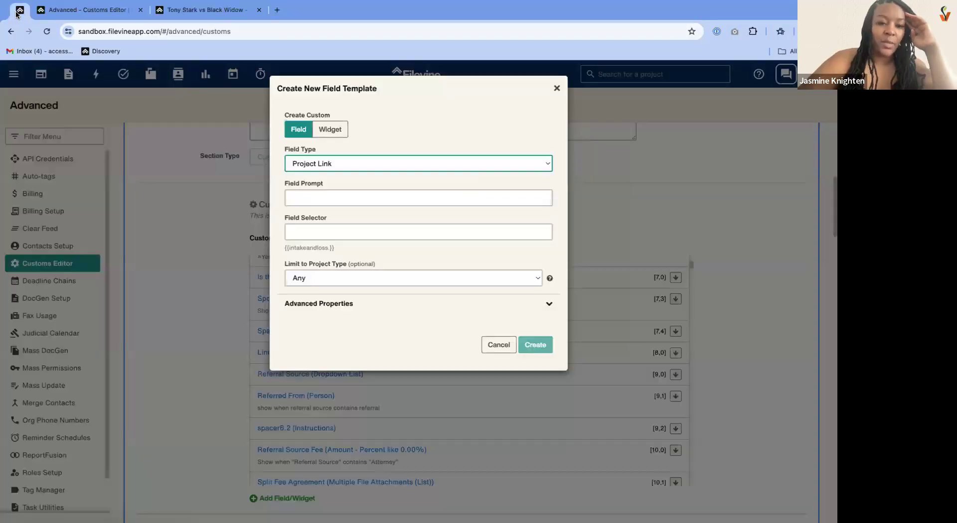
pyautogui.click(184, 10)
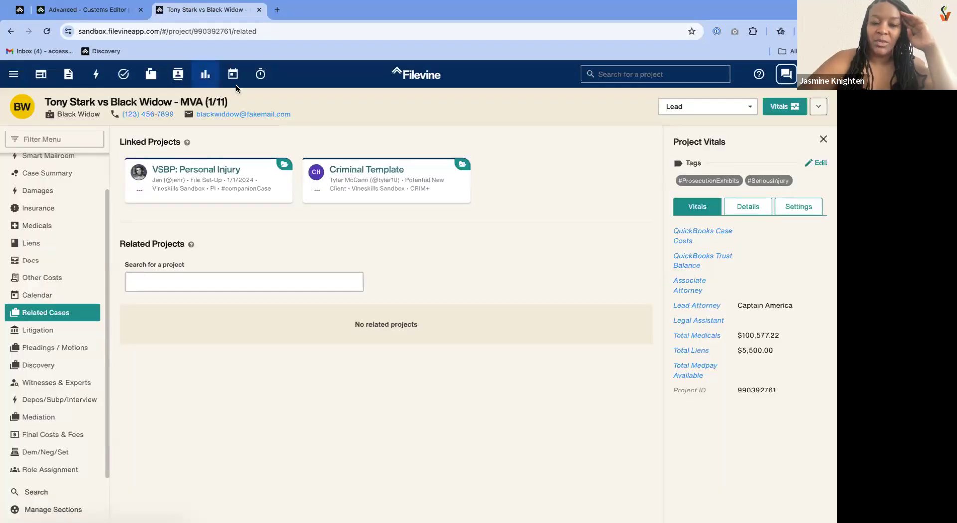
pyautogui.click(819, 108)
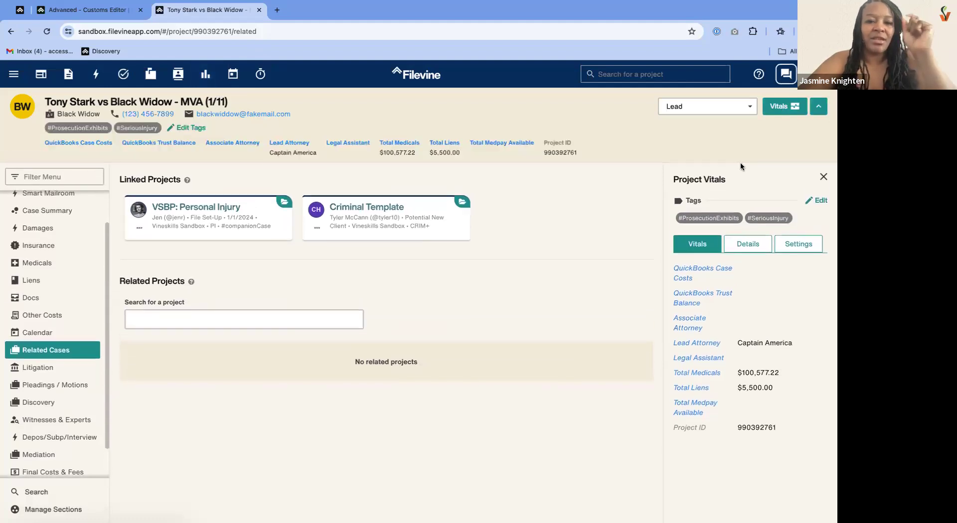
pyautogui.click(819, 200)
pyautogui.write('#PRIMARY')
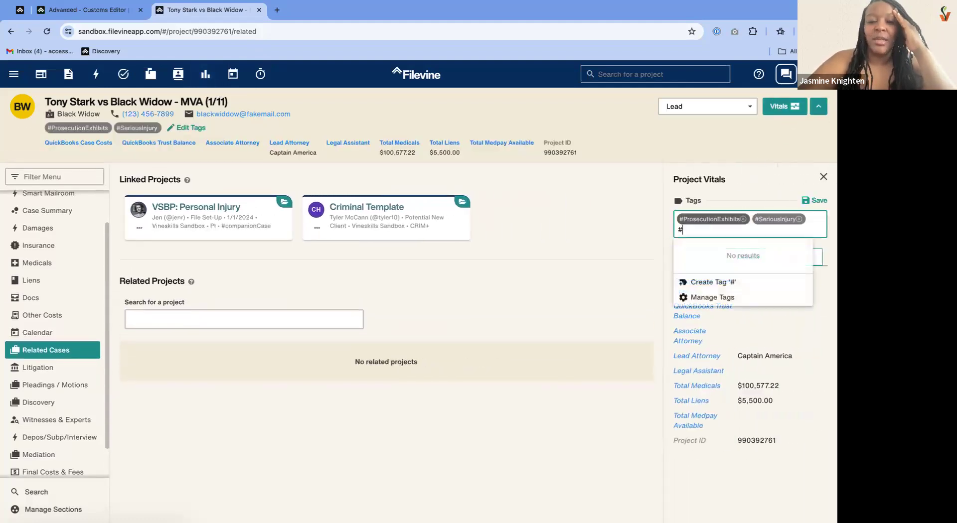
pyautogui.click(707, 282)
pyautogui.click(818, 203)
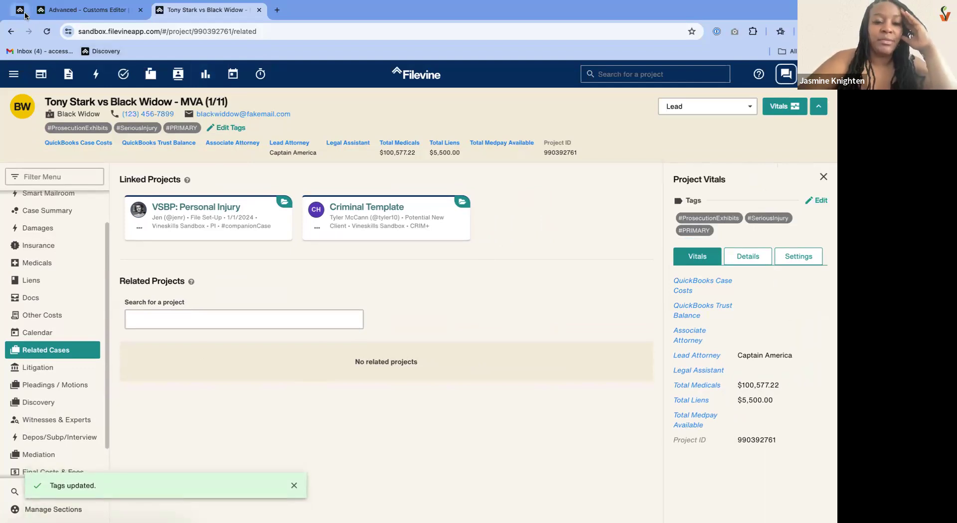
# Return to the new field template and set its field type to Text - Multiple Lines after trying the large variant.
pyautogui.click(23, 15)
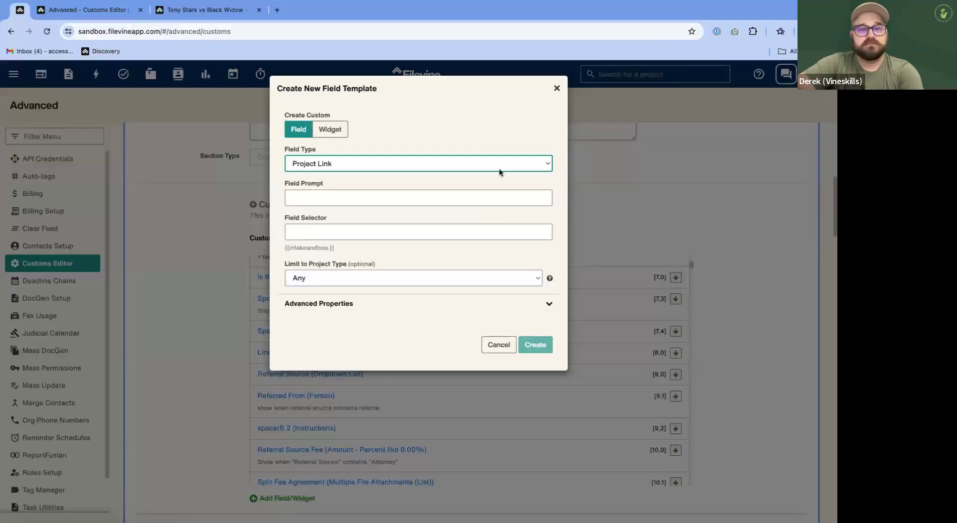
pyautogui.click(344, 167)
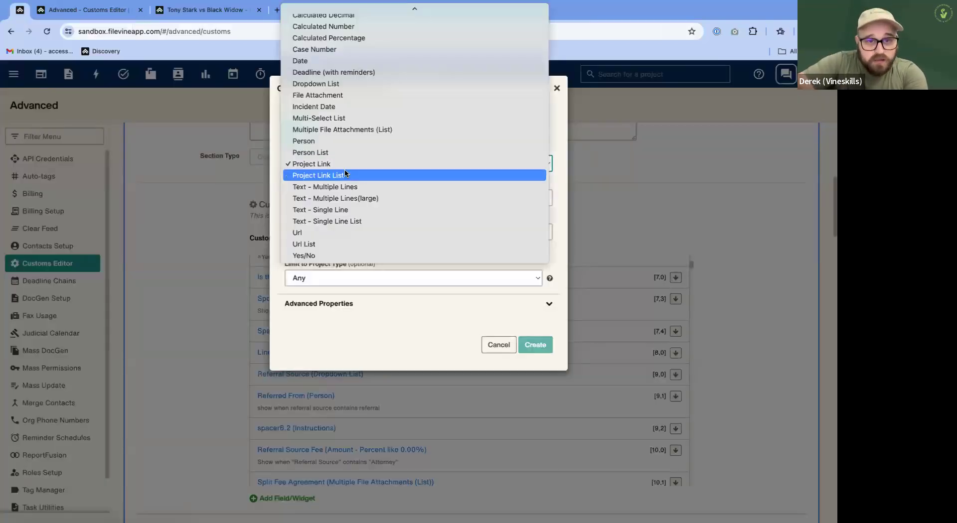
pyautogui.scroll(2, 314, 245)
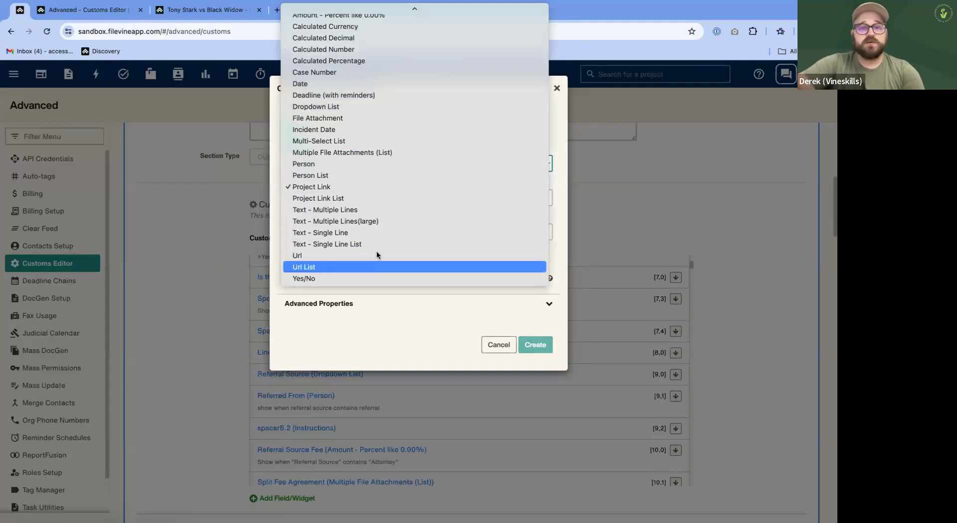
pyautogui.click(325, 210)
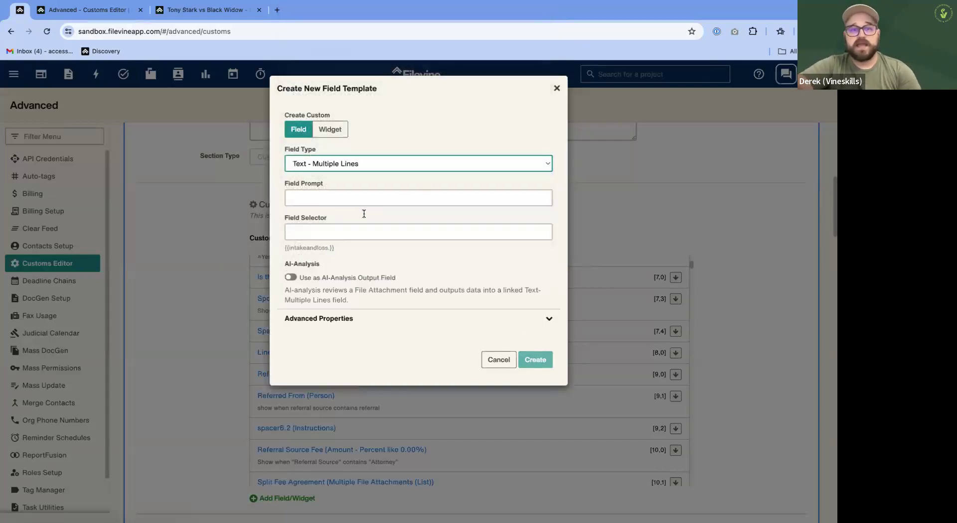
pyautogui.click(348, 164)
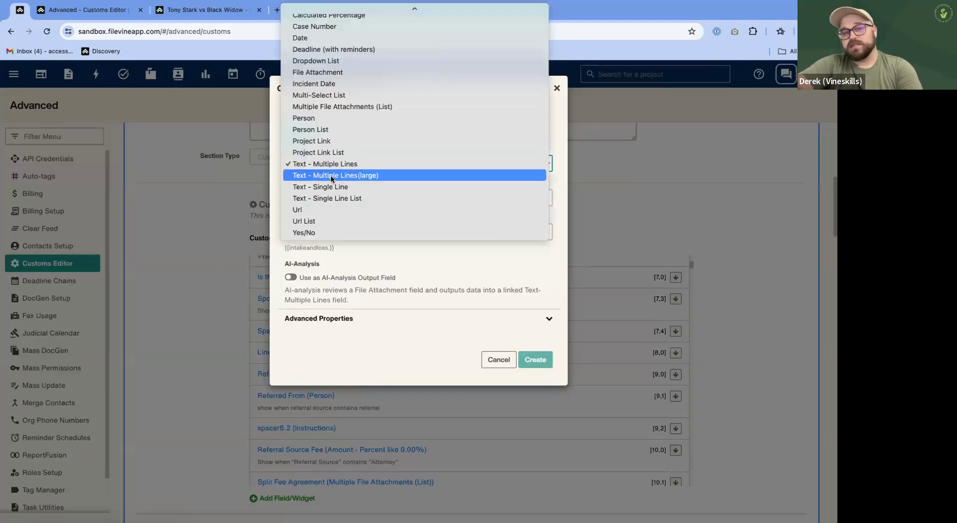
pyautogui.click(332, 176)
pyautogui.click(320, 167)
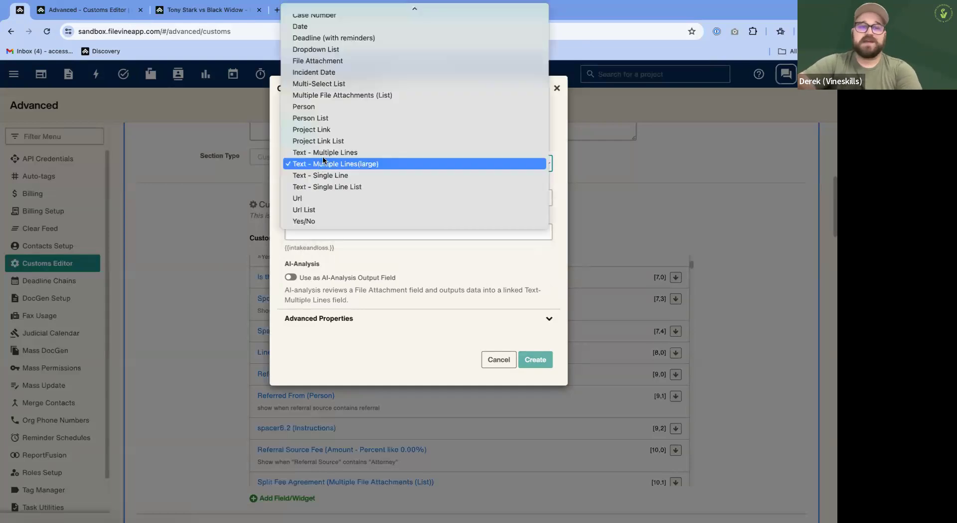
pyautogui.click(322, 154)
# Examine the text fields in the project's Case Summary and Intake sections.
pyautogui.click(228, 15)
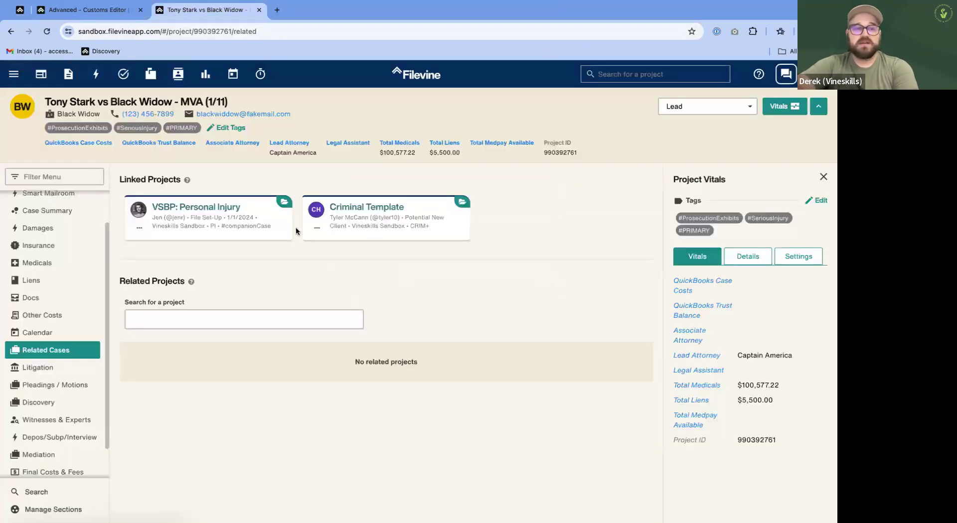
pyautogui.scroll(2, 73, 269)
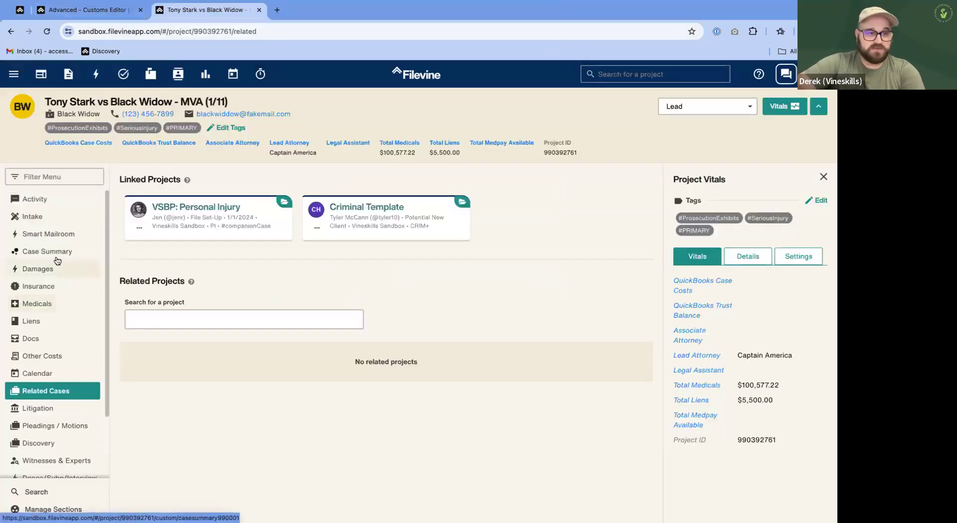
pyautogui.click(55, 252)
pyautogui.scroll(-5, 393, 324)
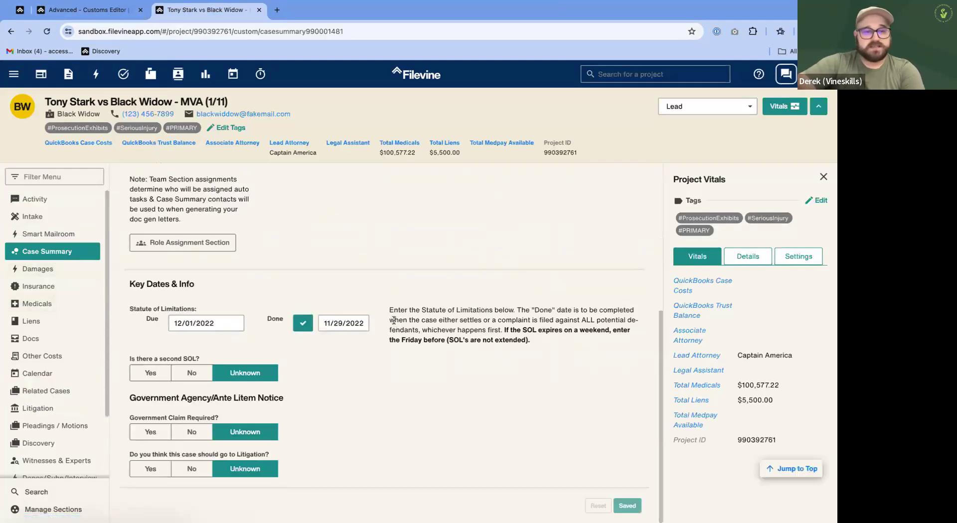
pyautogui.scroll(5, 298, 274)
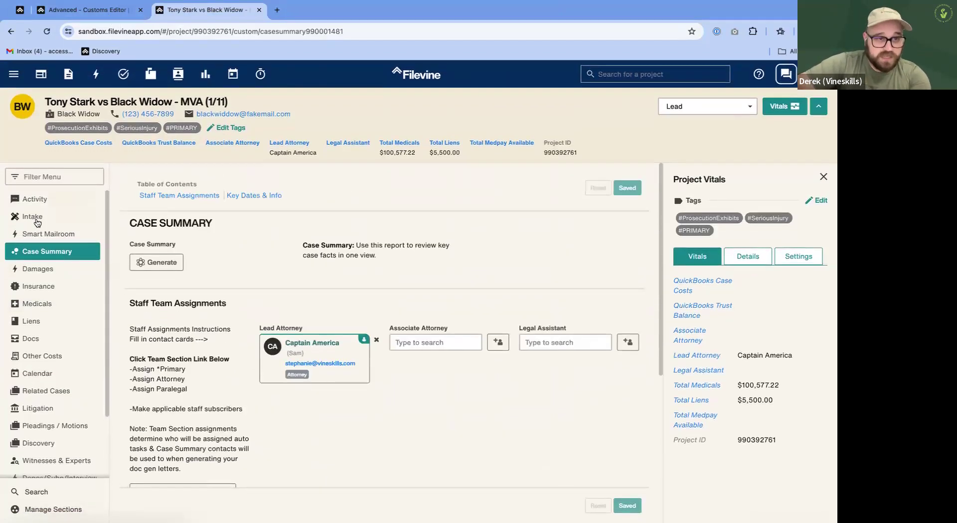
pyautogui.click(34, 218)
pyautogui.scroll(-5, 370, 325)
pyautogui.scroll(5, 370, 325)
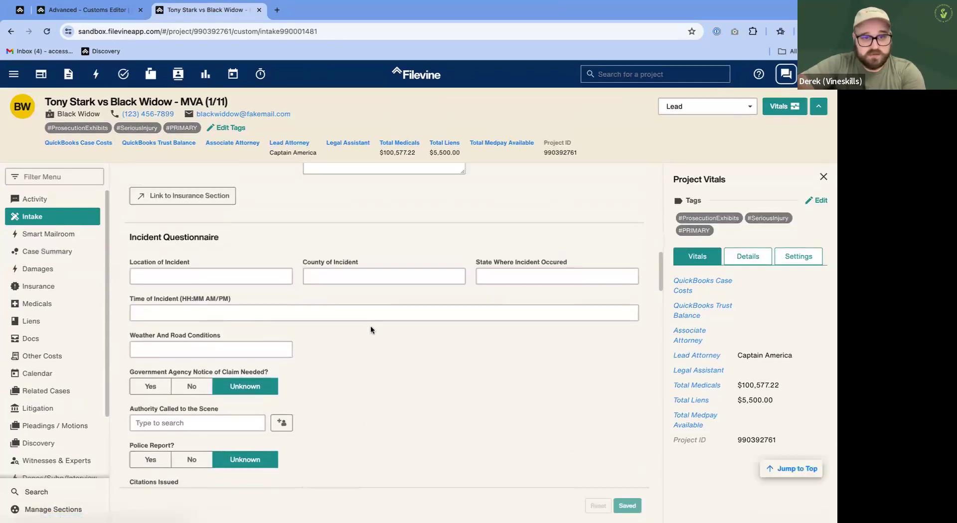
pyautogui.moveTo(461, 282); pyautogui.dragTo(439, 272)
# Enable the AI-Analysis output option on the multi-line text field template, and switch its field type to Url.
pyautogui.click(20, 11)
pyautogui.click(290, 277)
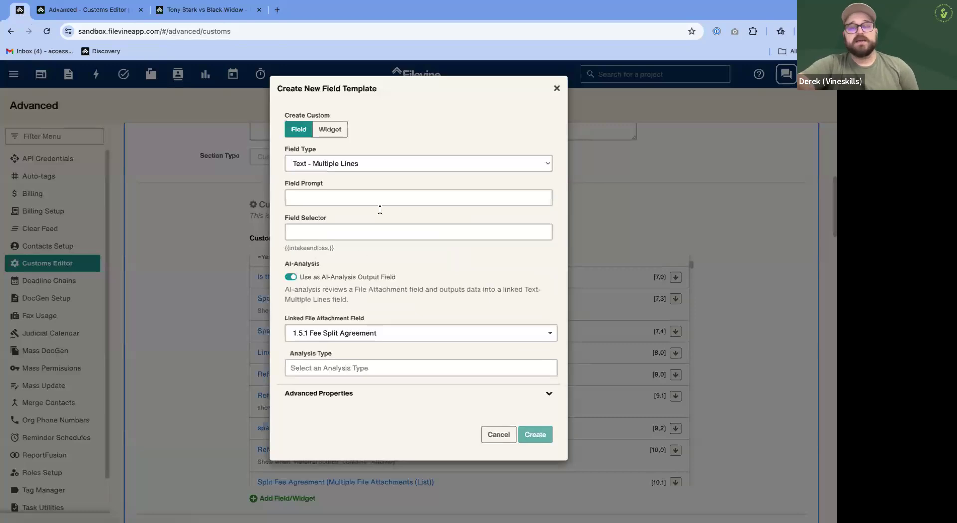
pyautogui.click(373, 160)
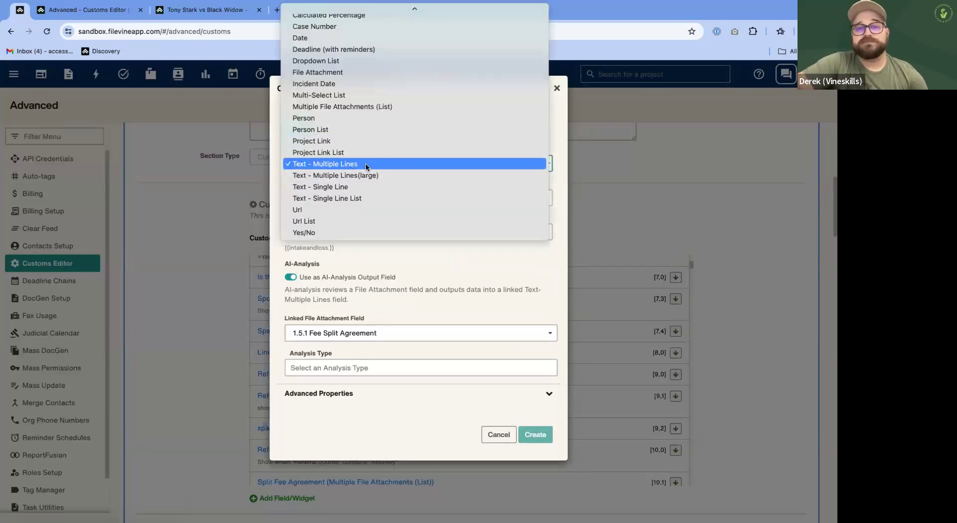
pyautogui.click(327, 210)
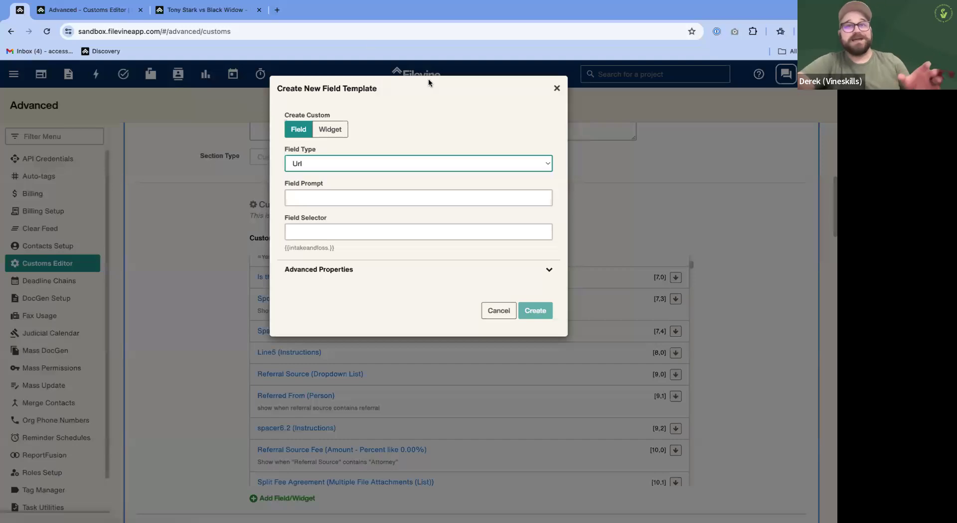
# Change the new template from a field to a widget and look over the available widget types.
pyautogui.click(330, 129)
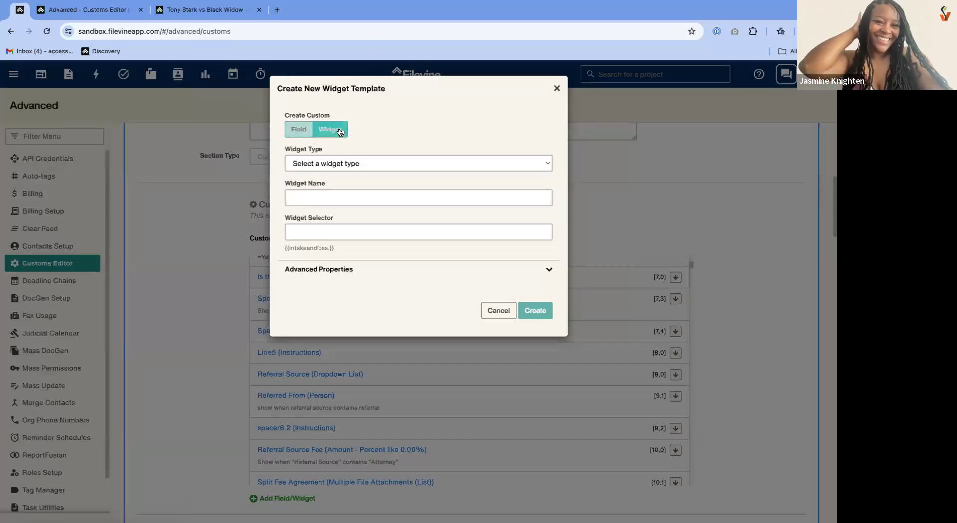
pyautogui.click(338, 165)
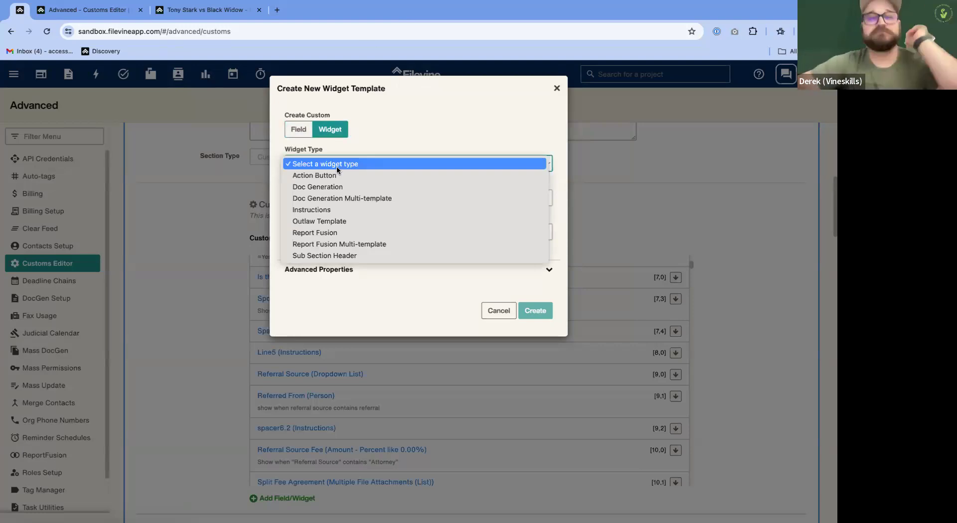
pyautogui.click(381, 120)
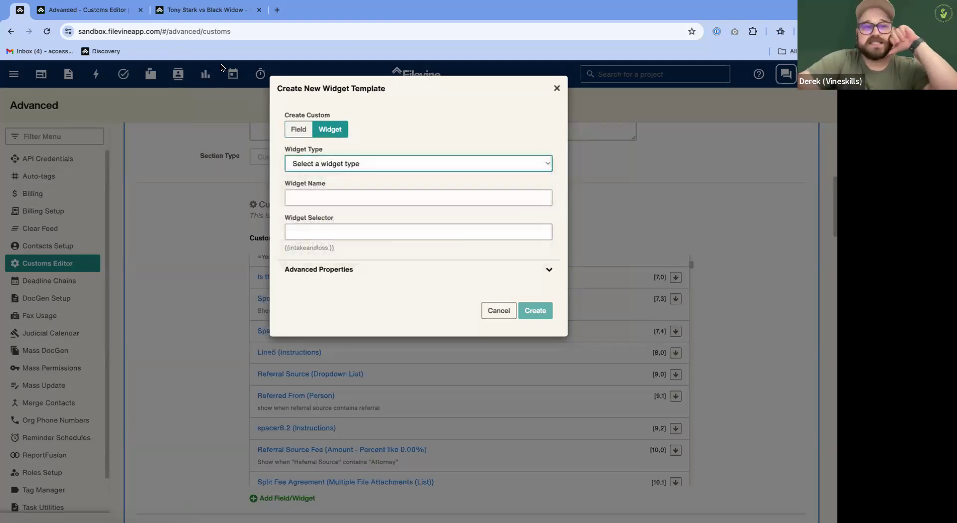
pyautogui.click(382, 162)
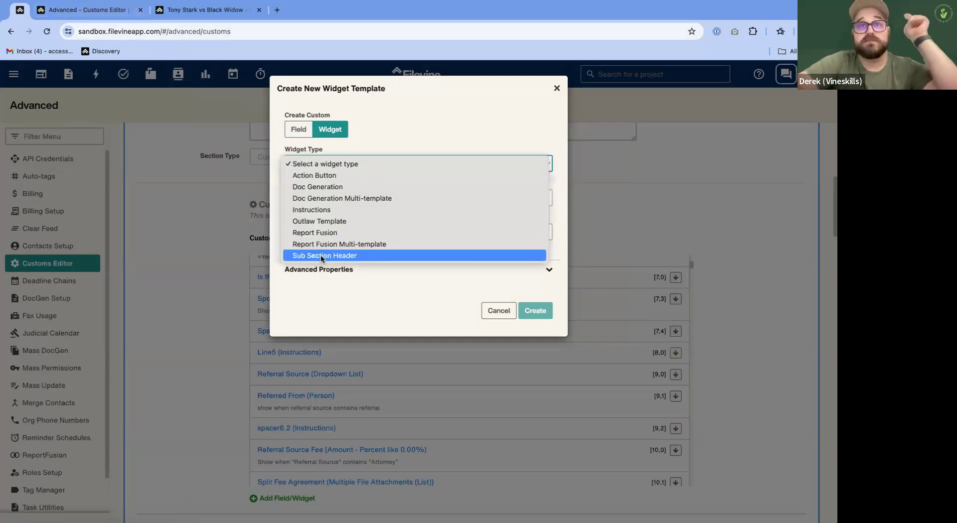
pyautogui.click(185, 5)
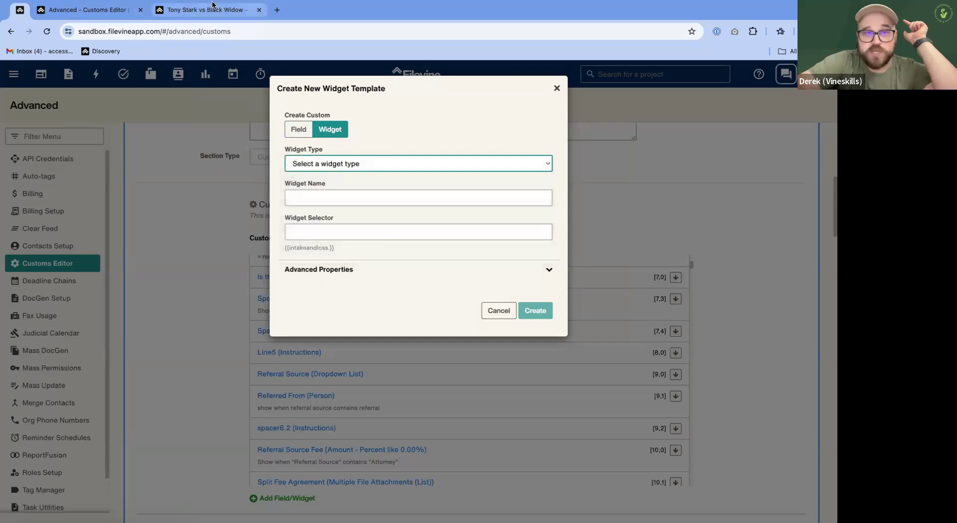
# Examine the project's Intake section header and jump to its Prior Incidents/Prior Claims Questionnaire subsection.
pyautogui.click(212, 5)
pyautogui.moveTo(129, 232); pyautogui.dragTo(165, 236)
pyautogui.click(148, 259)
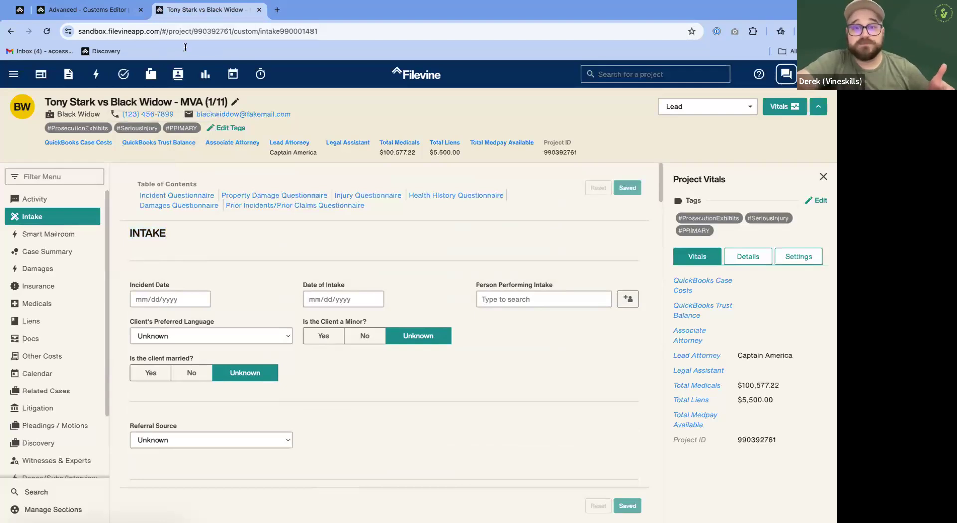
pyautogui.click(248, 206)
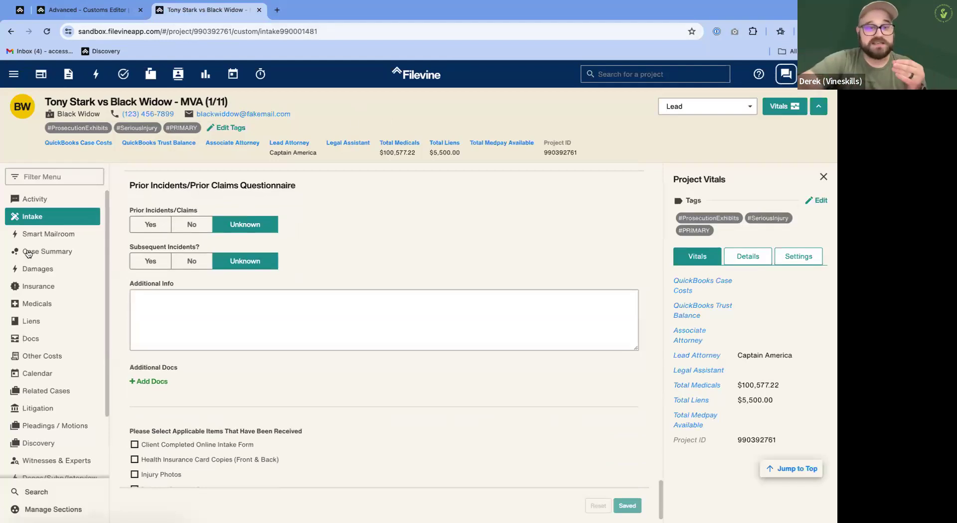
# Examine the Key Dates & Info fields and the Government Agency/Ante Litem Notice header in the project's Case Summary.
pyautogui.click(68, 249)
pyautogui.scroll(-5, 264, 316)
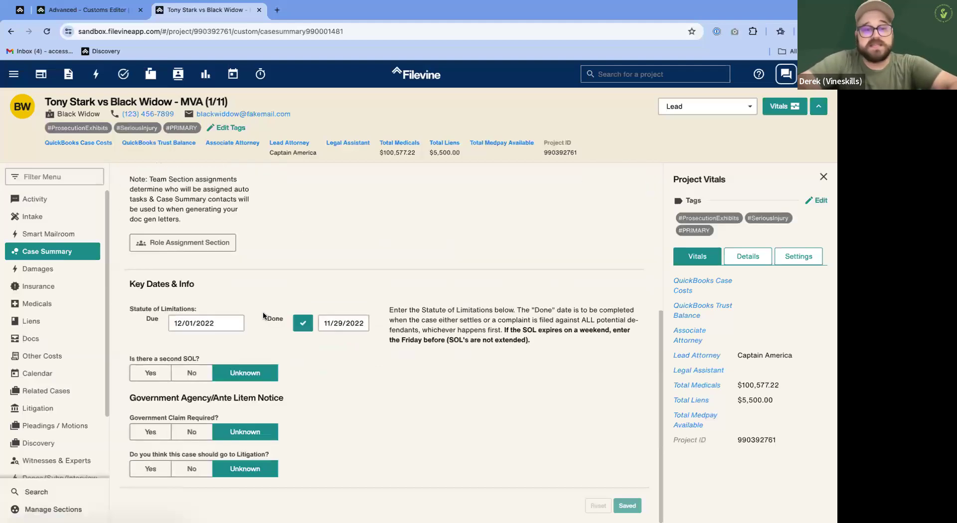
pyautogui.scroll(5, 232, 284)
pyautogui.scroll(-5, 232, 284)
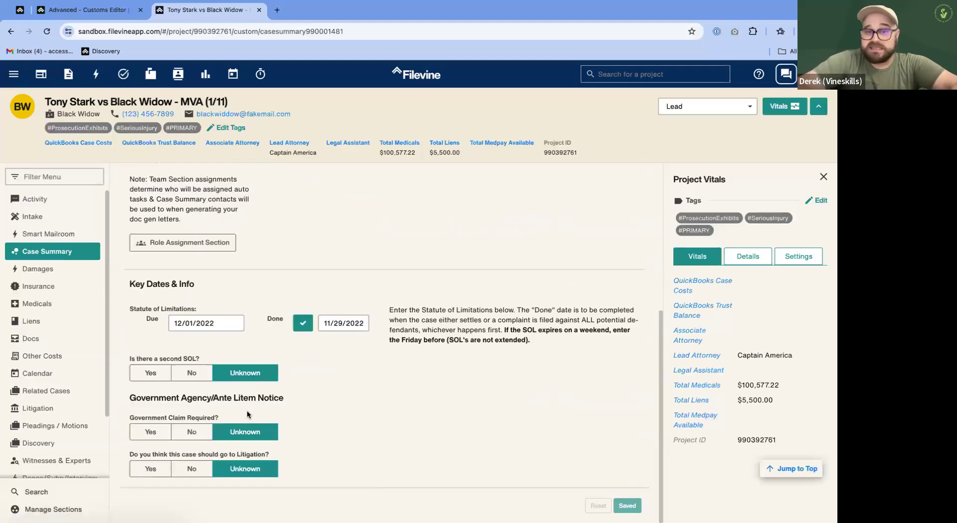
pyautogui.moveTo(285, 403); pyautogui.dragTo(113, 403)
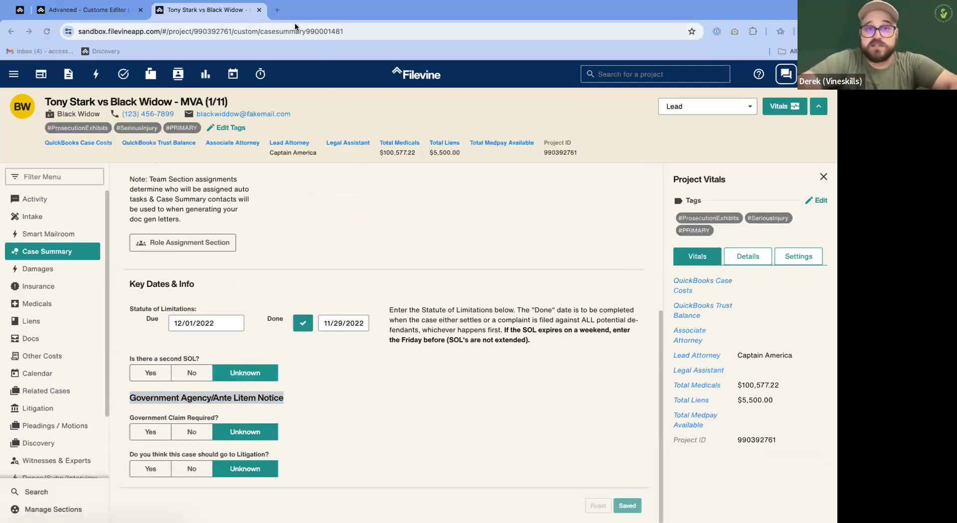
# Open the copied Filevine support article, Format Items and Instructions, in a new browser tab and return to the project.
pyautogui.click(277, 10)
pyautogui.hotkey('ctrl', 'v')
pyautogui.press('Return')
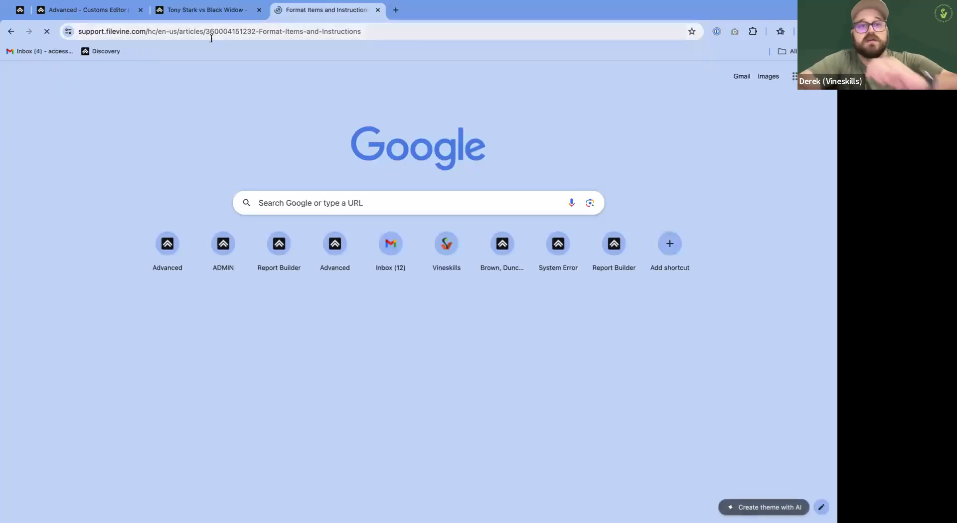
pyautogui.click(224, 10)
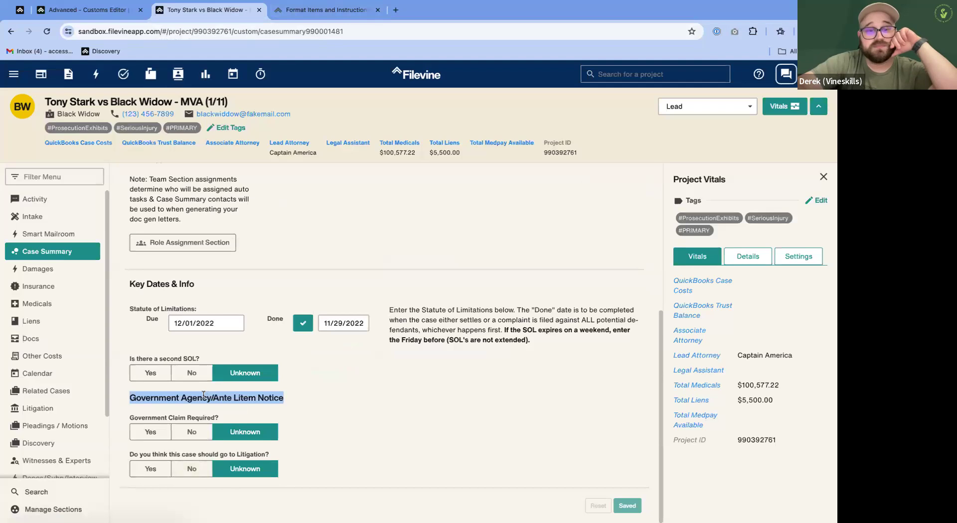
# Examine the support article's table of text formatting codes, from bold and headers to dividers, hyperlinks and lists.
pyautogui.click(288, 18)
pyautogui.scroll(-5, 501, 373)
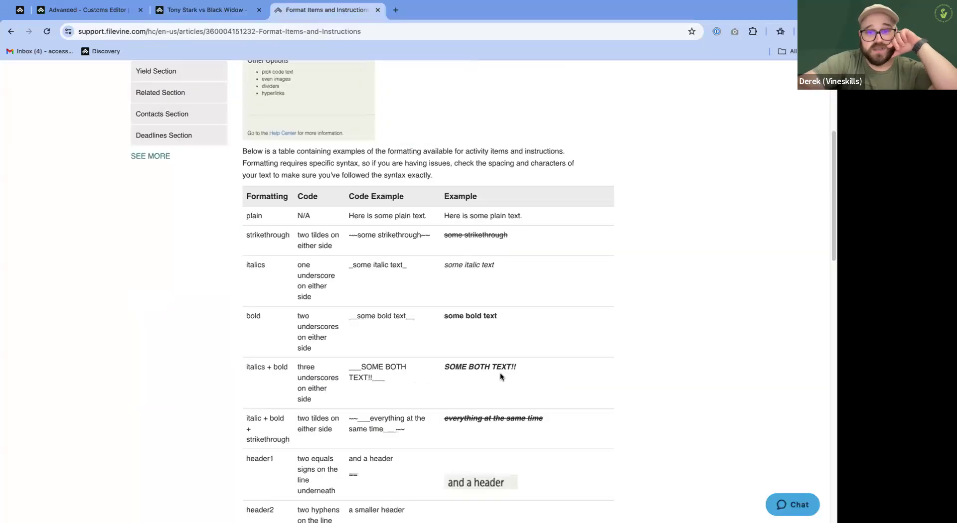
pyautogui.moveTo(354, 281); pyautogui.dragTo(429, 280)
pyautogui.click(431, 280)
pyautogui.scroll(-3, 448, 320)
pyautogui.scroll(-6, 447, 319)
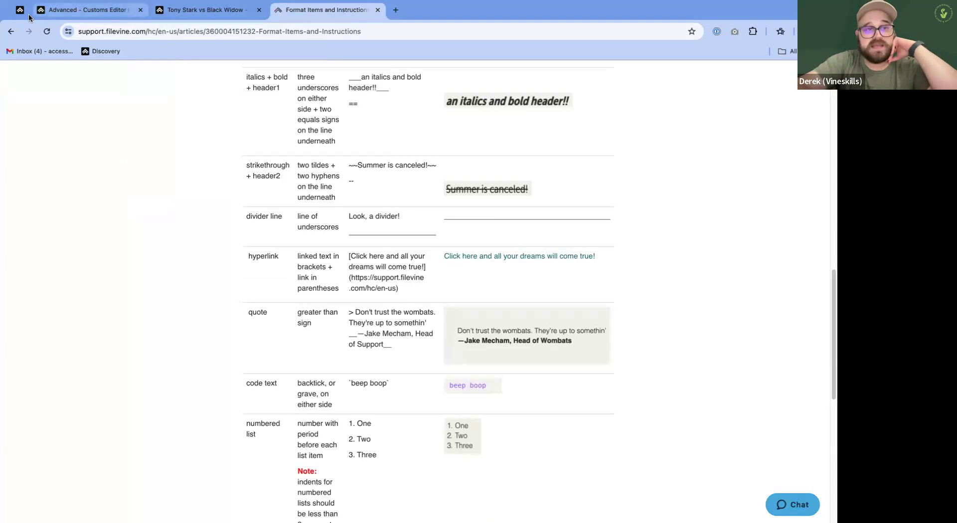
# Discard the unfinished widget template in the Customs Editor and look over the instructions in the project's Case Summary.
pyautogui.click(82, 10)
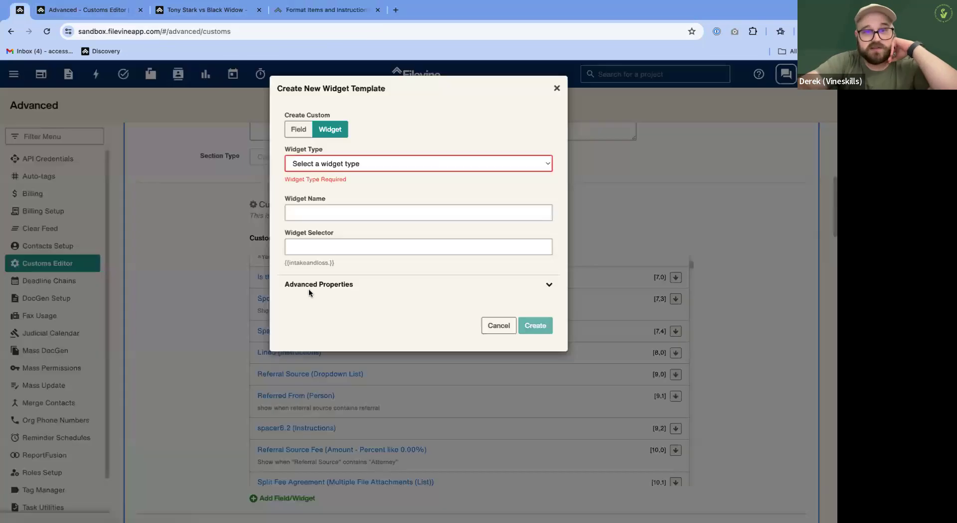
pyautogui.click(557, 89)
pyautogui.click(202, 10)
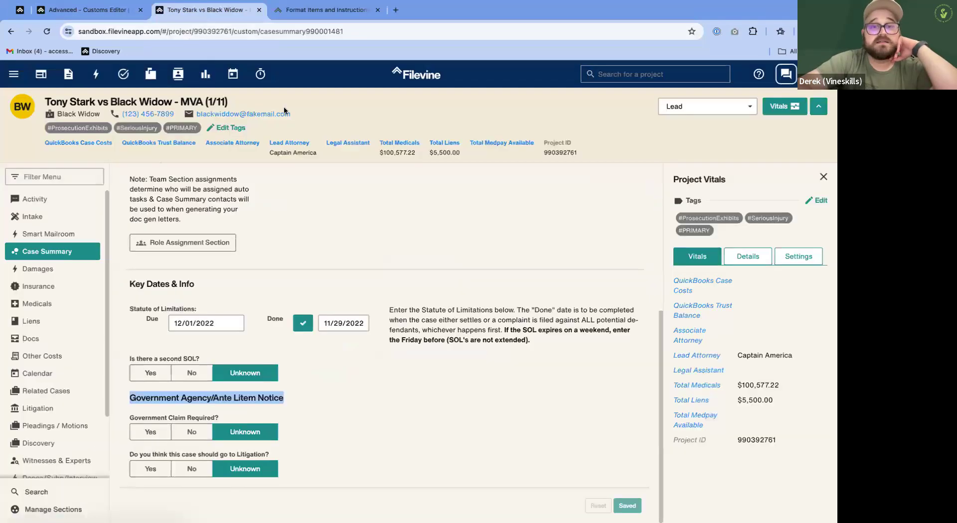
pyautogui.click(311, 403)
pyautogui.scroll(5, 369, 207)
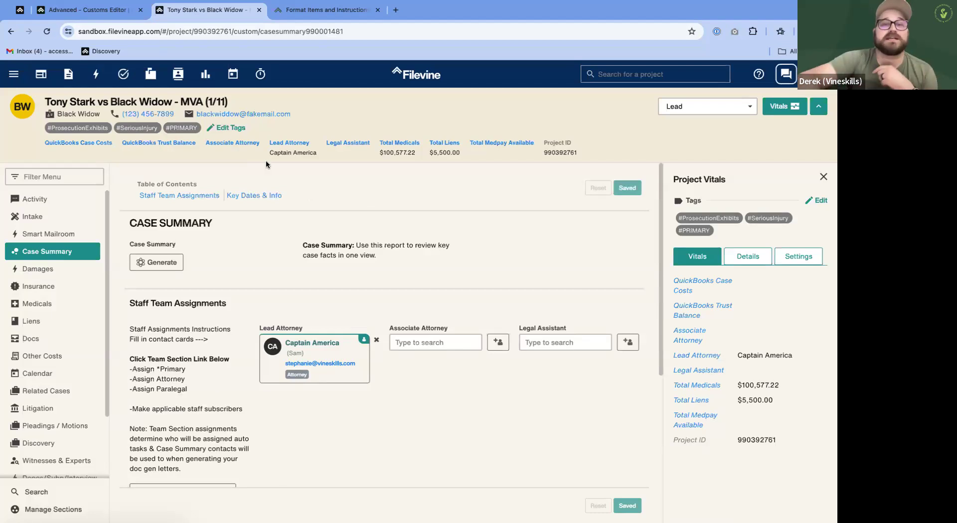
# Start a new widget template in the Customs Editor with widget type Action Button and action button type Link Button.
pyautogui.click(103, 11)
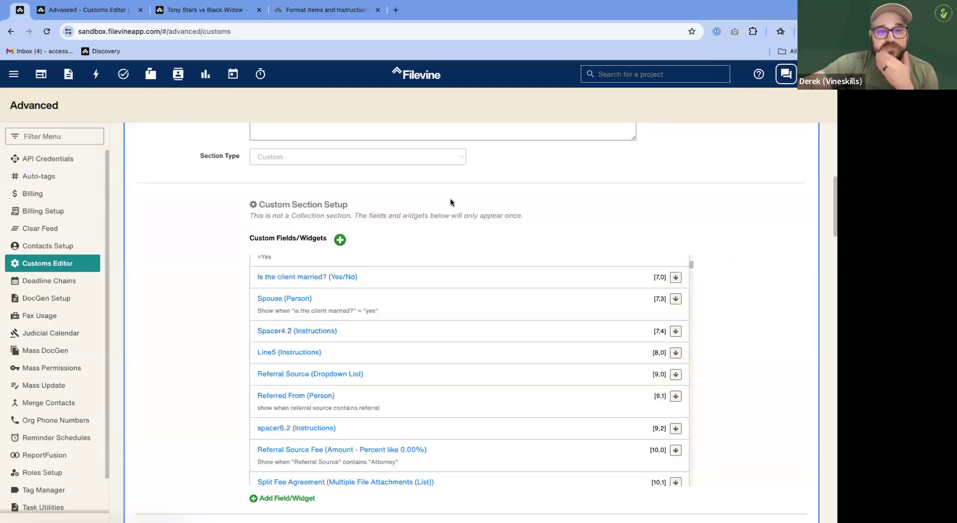
pyautogui.click(308, 497)
pyautogui.click(330, 129)
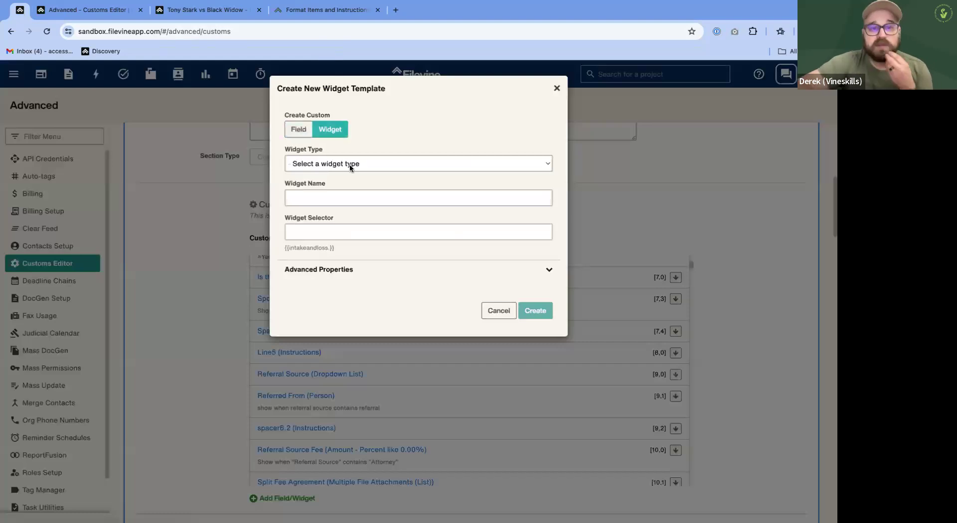
pyautogui.click(349, 163)
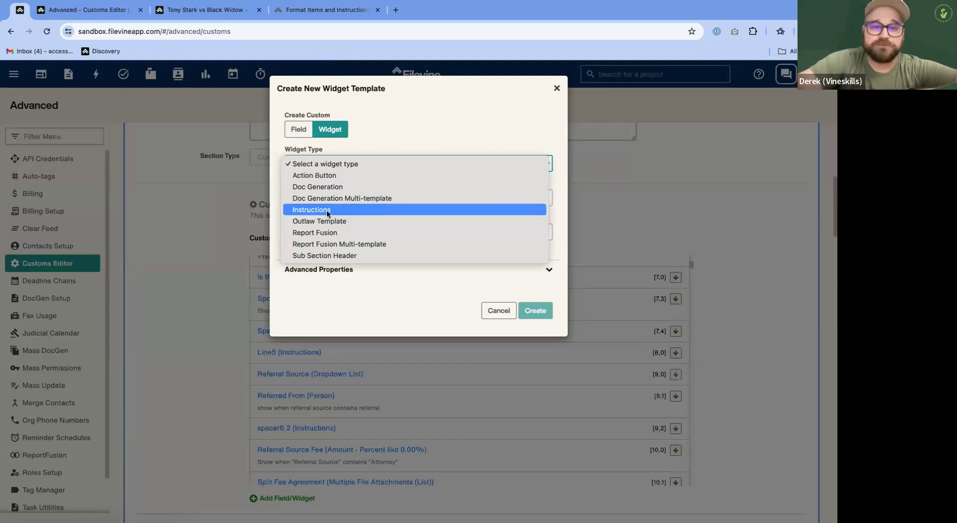
pyautogui.click(301, 176)
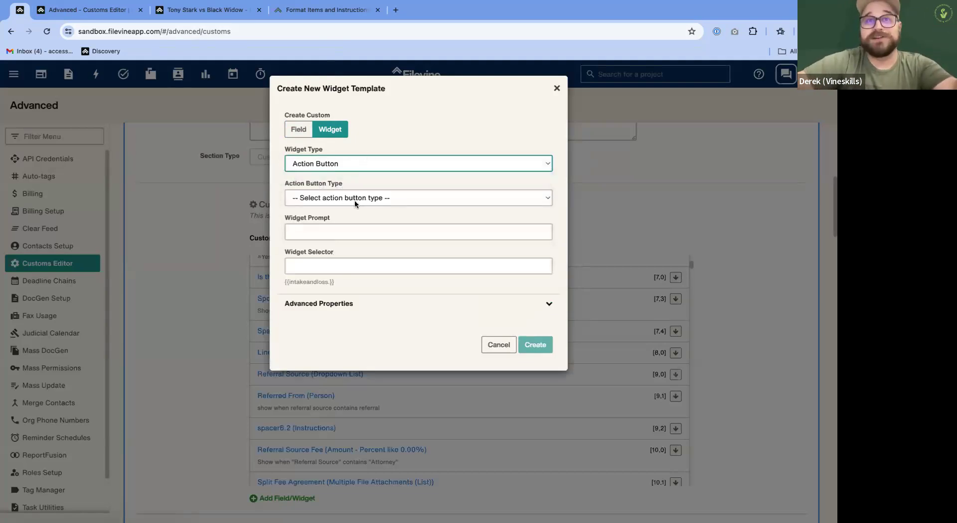
pyautogui.click(340, 199)
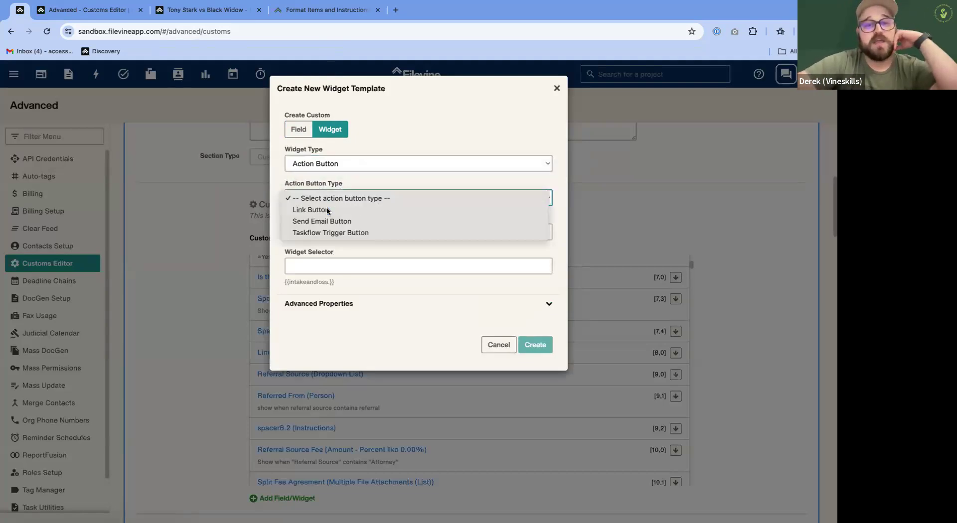
pyautogui.click(327, 210)
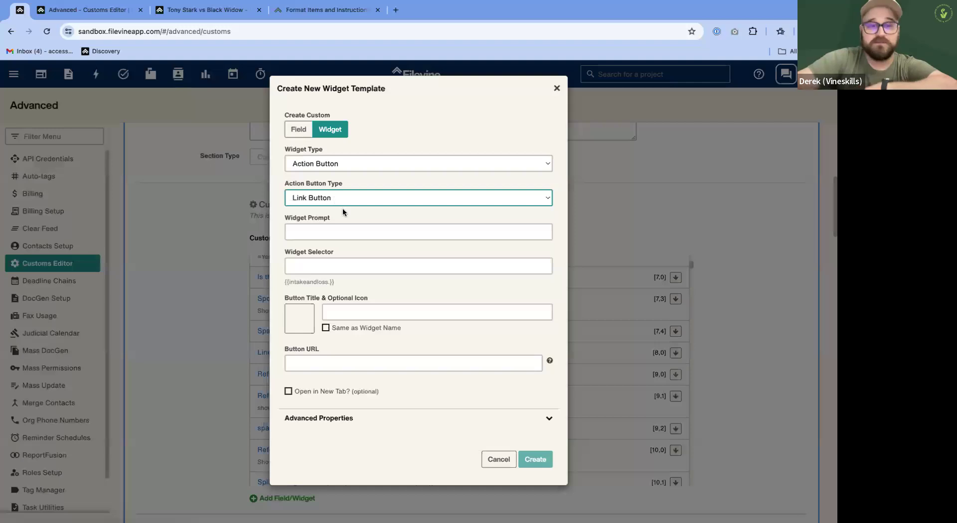
# Enable opening in a new tab for the link button, keeping Action Button as the widget type.
pyautogui.click(313, 368)
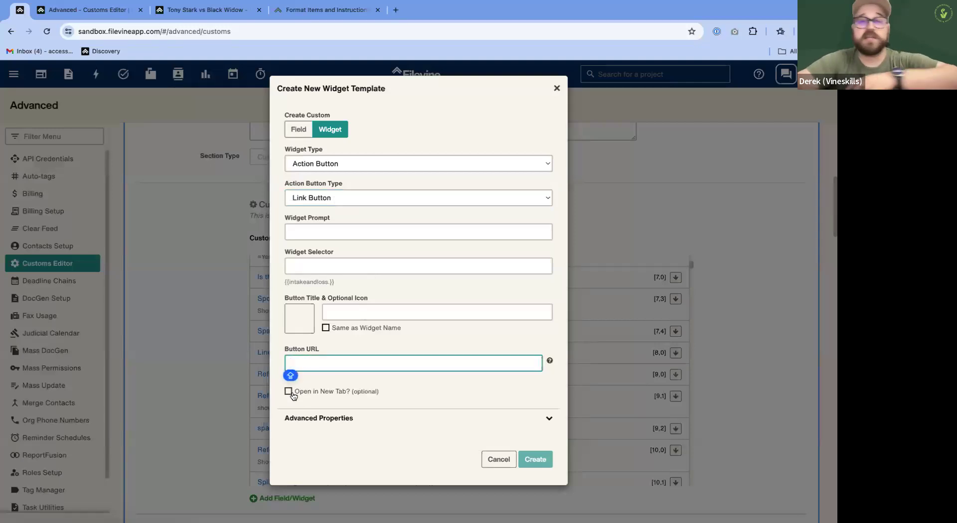
pyautogui.click(291, 394)
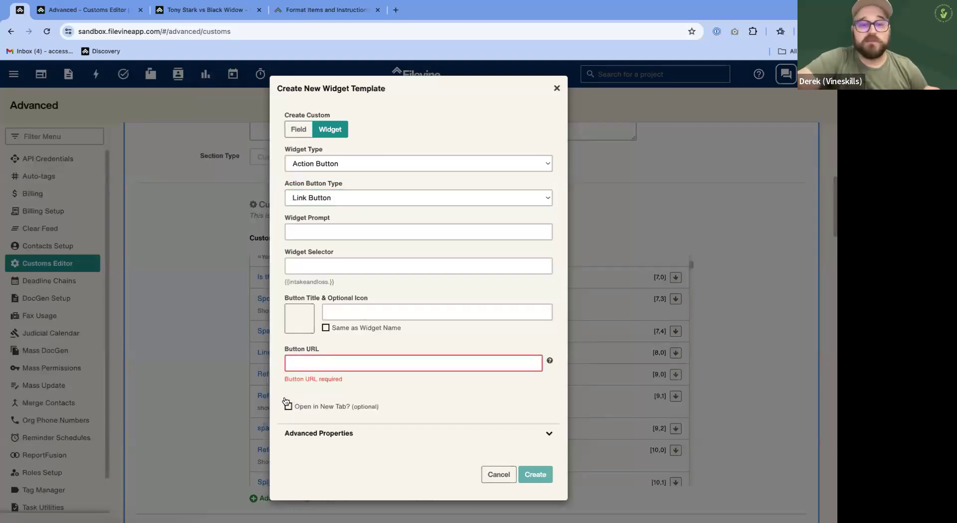
pyautogui.click(287, 405)
pyautogui.click(346, 363)
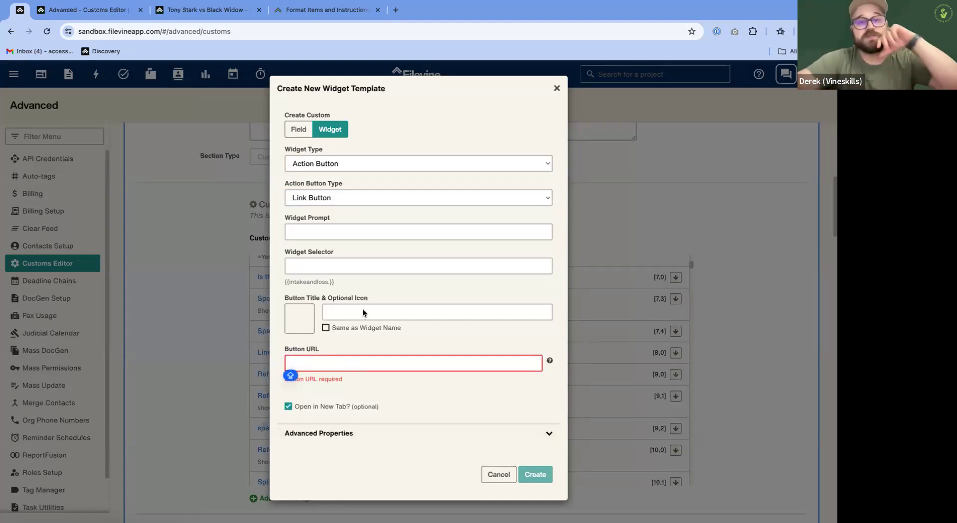
pyautogui.click(329, 168)
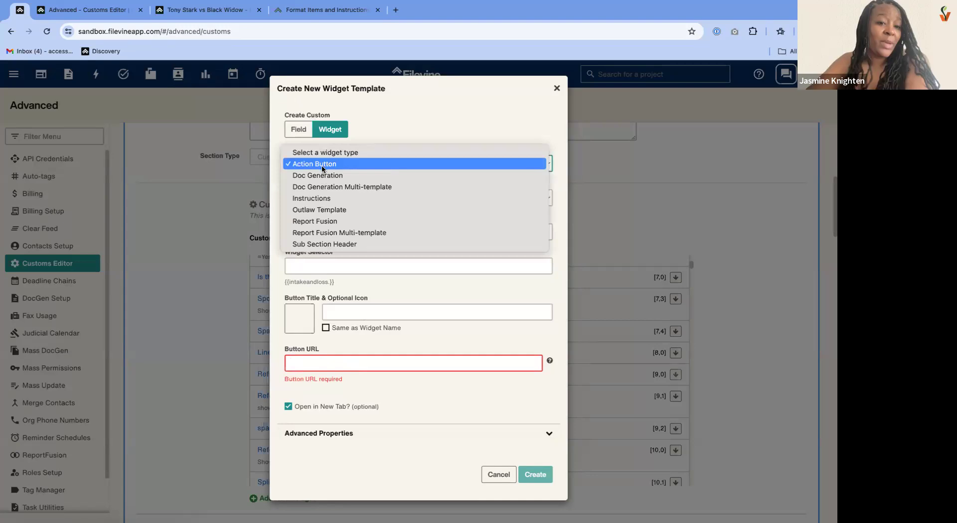
pyautogui.click(323, 166)
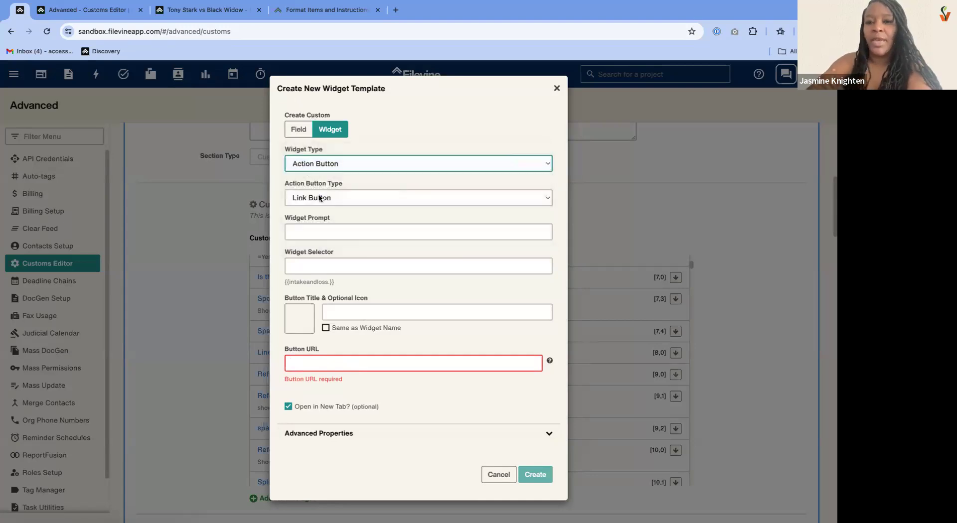
# Copy the web address of the project's Medicals section and paste it as the link button's URL.
pyautogui.click(336, 364)
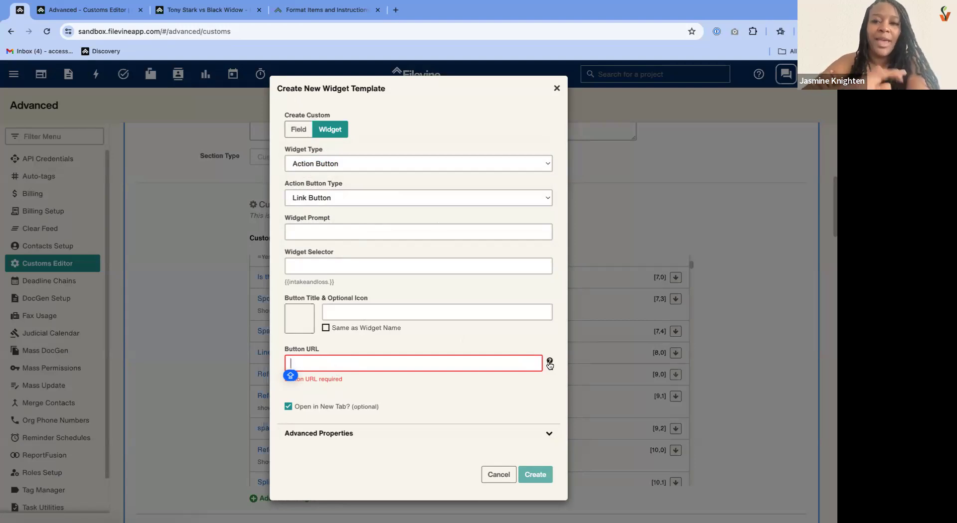
pyautogui.click(222, 18)
pyautogui.click(35, 304)
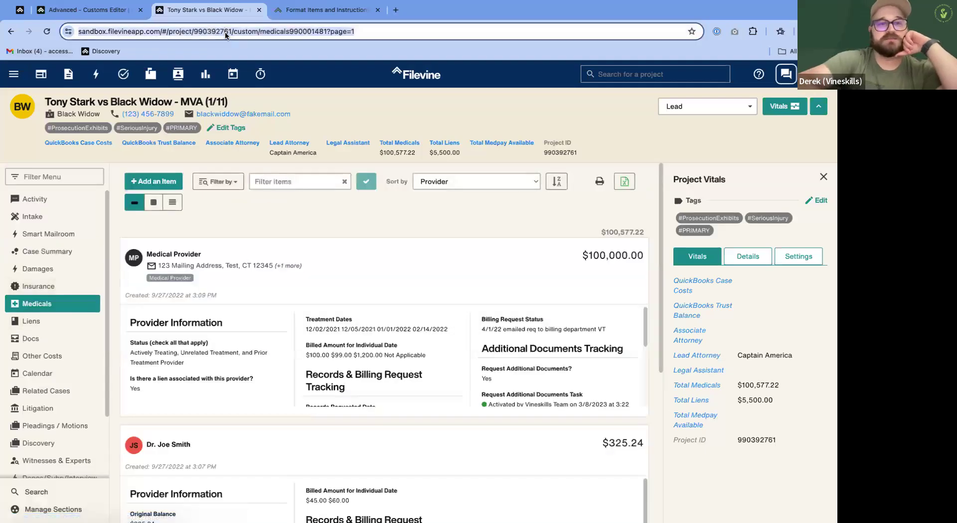
pyautogui.click(18, 11)
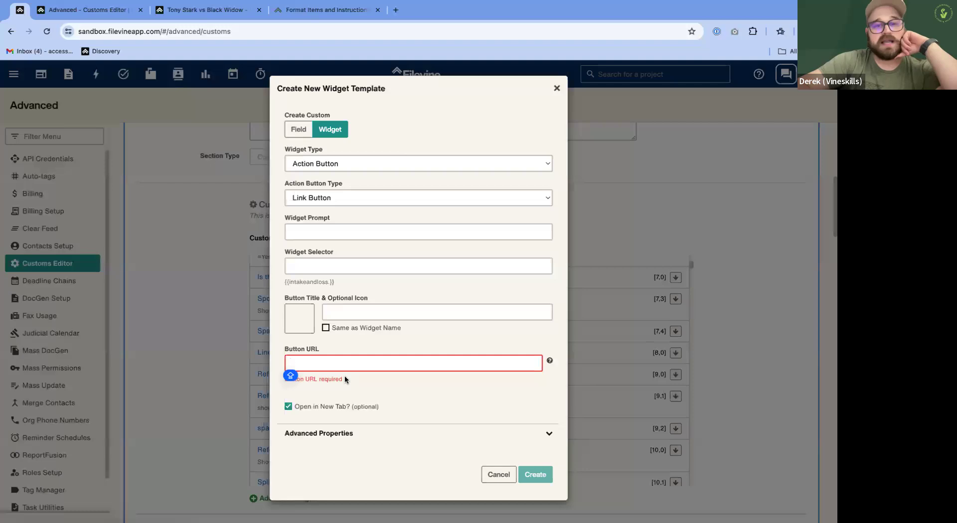
pyautogui.write('https://sandbox.filevineapp.com/#/project/990392761/custom/medicals990001481?page=1')
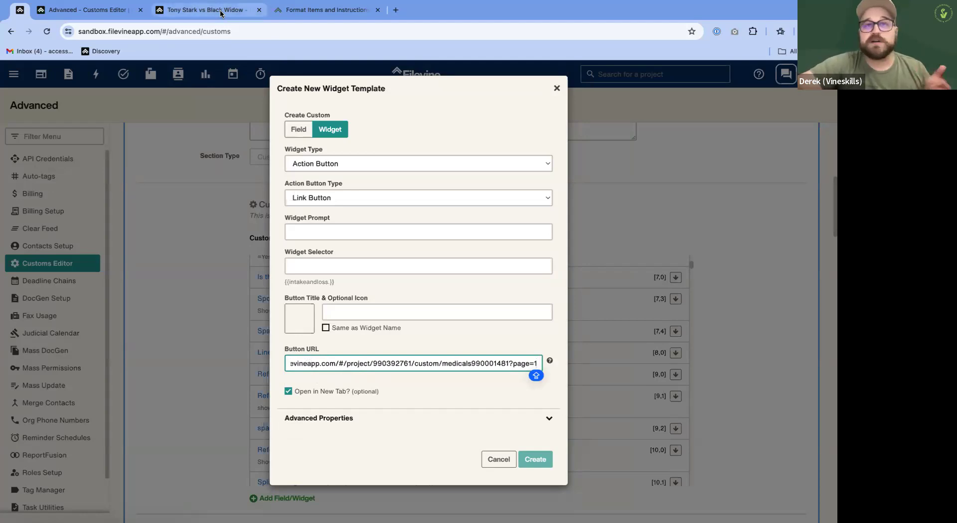
# Replace the project ID in the link button's URL with the replaceable keyword {{projectid}}.
pyautogui.click(550, 363)
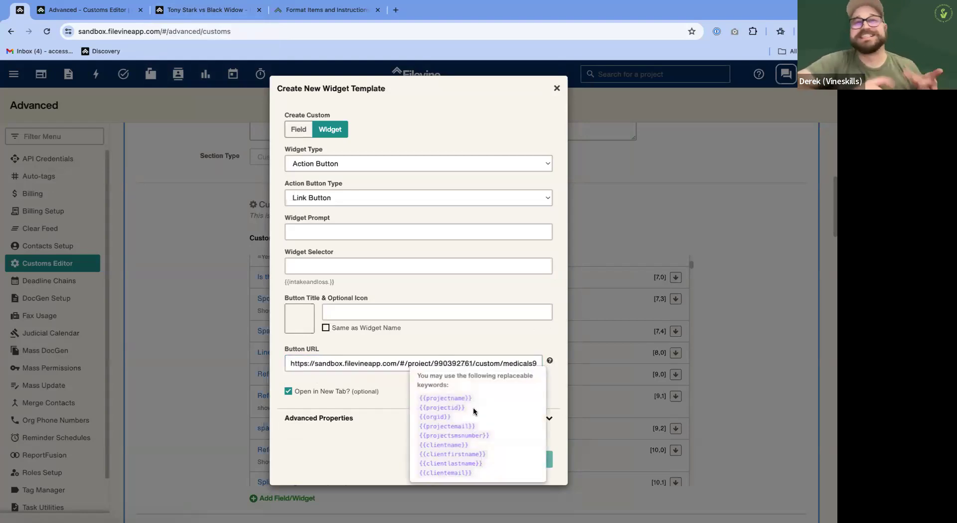
pyautogui.moveTo(465, 408); pyautogui.dragTo(417, 409)
pyautogui.hotkey('ctrl', 'c')
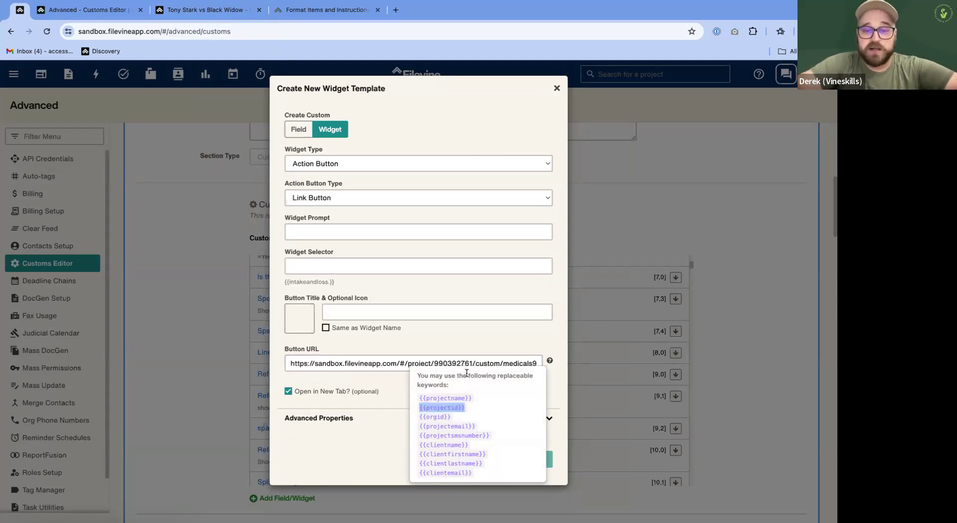
pyautogui.click(451, 360)
pyautogui.press('BackSpace')
pyautogui.press('BackSpace')
pyautogui.press('BackSpace')
pyautogui.press('BackSpace')
pyautogui.press('BackSpace')
pyautogui.press('BackSpace')
pyautogui.press('BackSpace')
pyautogui.press('BackSpace')
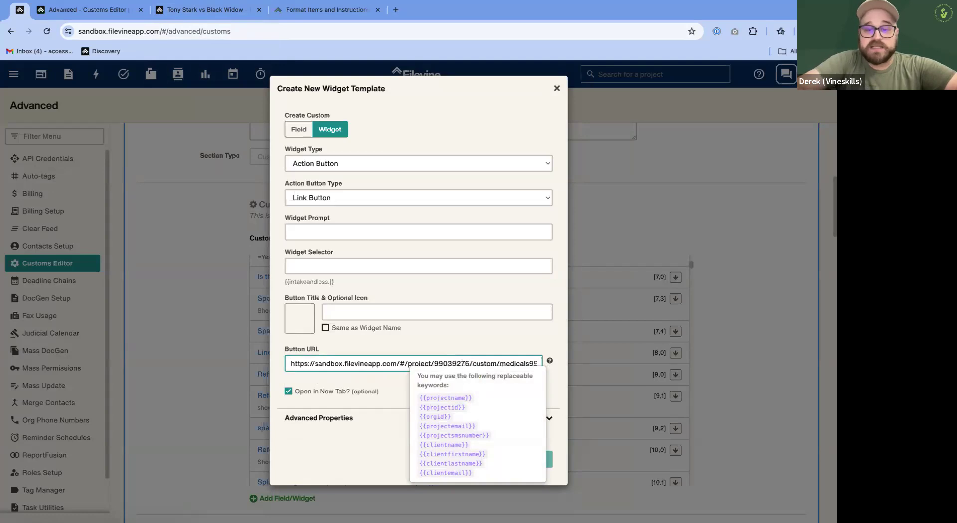
pyautogui.hotkey('ctrl', 'v')
pyautogui.click(357, 473)
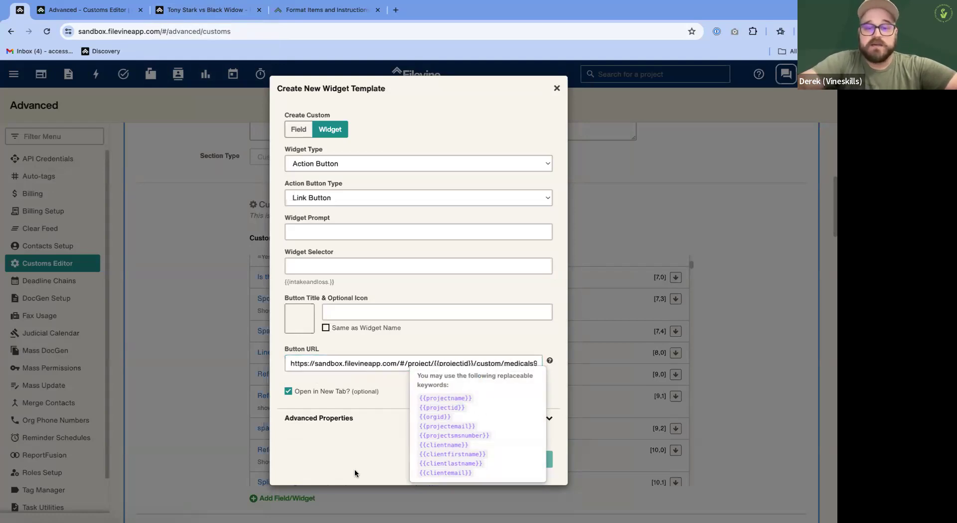
# Expand the widget's Advanced Properties and look over its row, visibility and internal notes options.
pyautogui.click(374, 422)
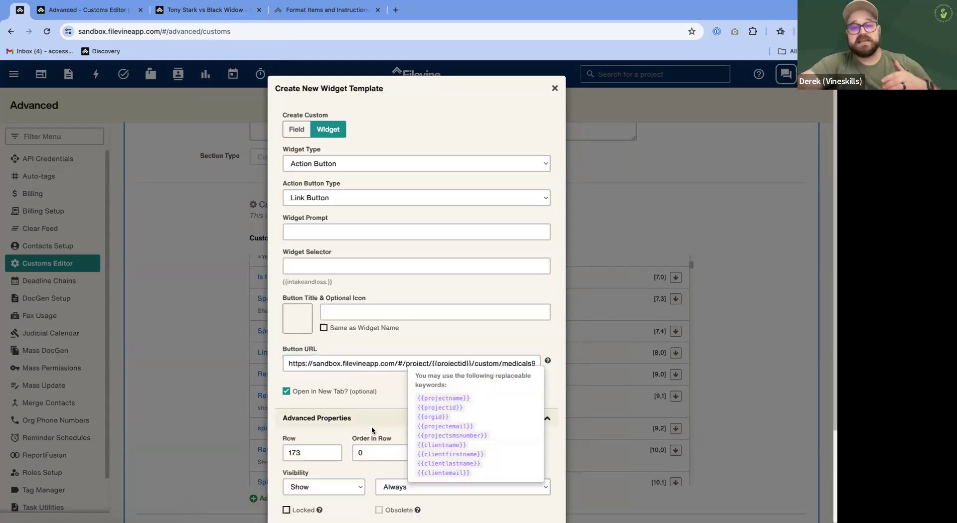
pyautogui.scroll(-3, 548, 379)
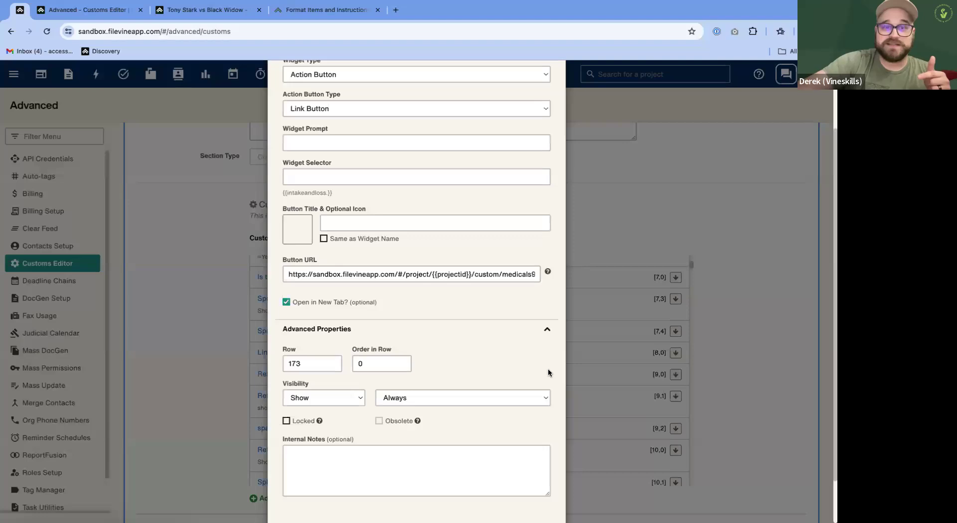
pyautogui.scroll(3, 471, 382)
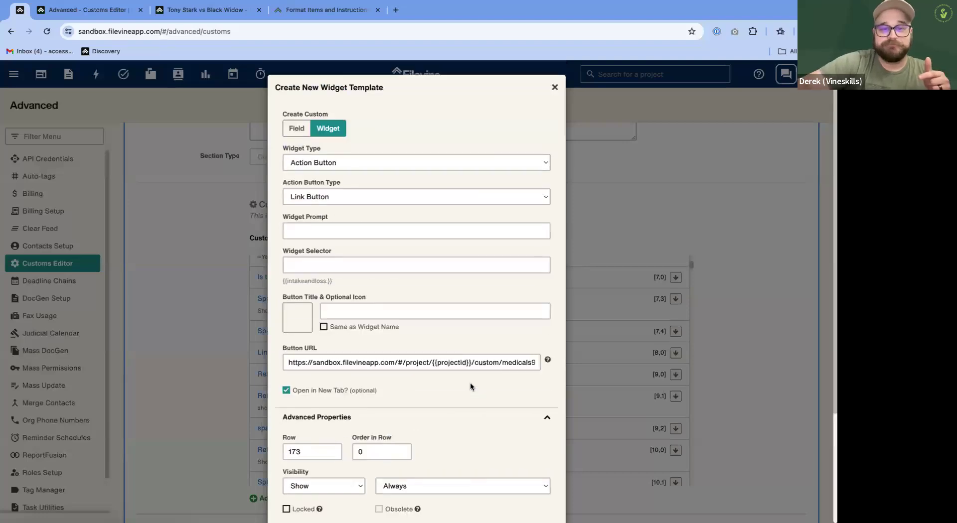
# Keep the widget type as Action Button and change its action button type to Send Email Button.
pyautogui.click(314, 163)
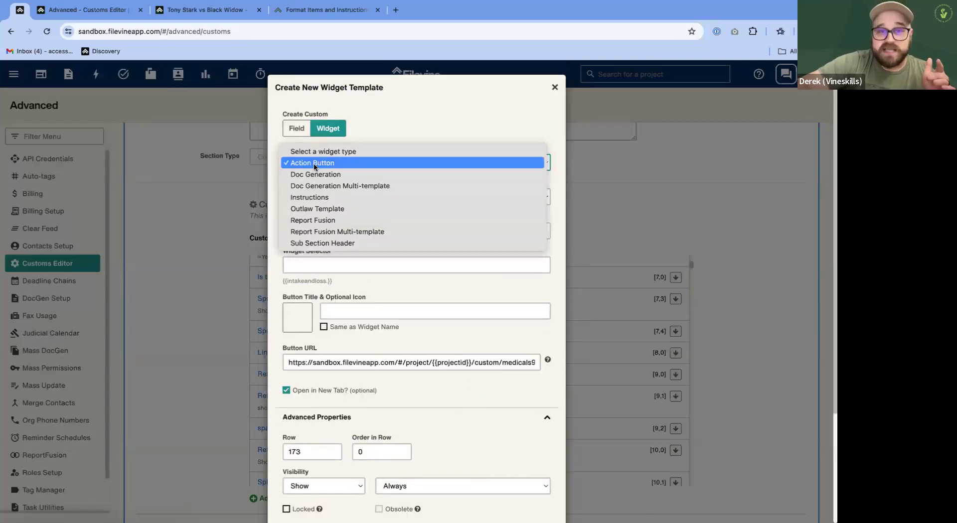
pyautogui.click(314, 162)
pyautogui.click(307, 197)
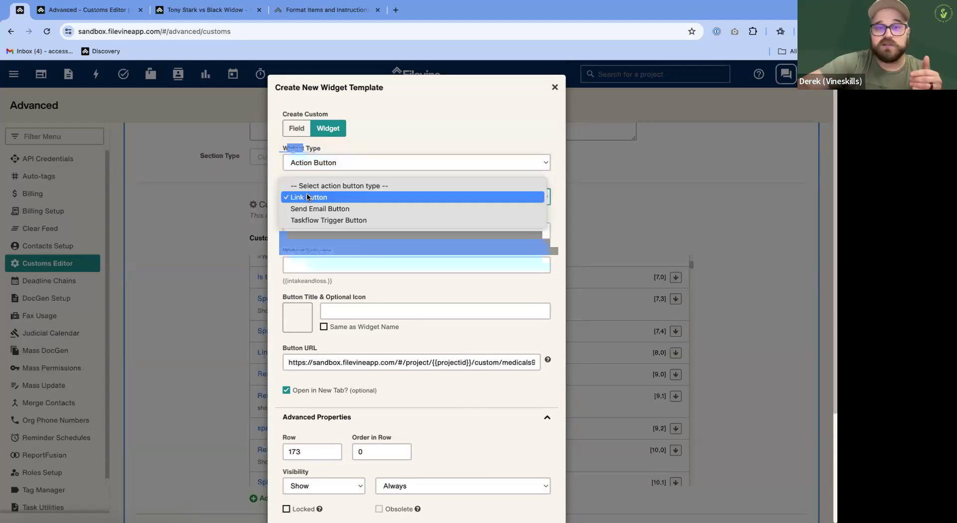
pyautogui.click(307, 209)
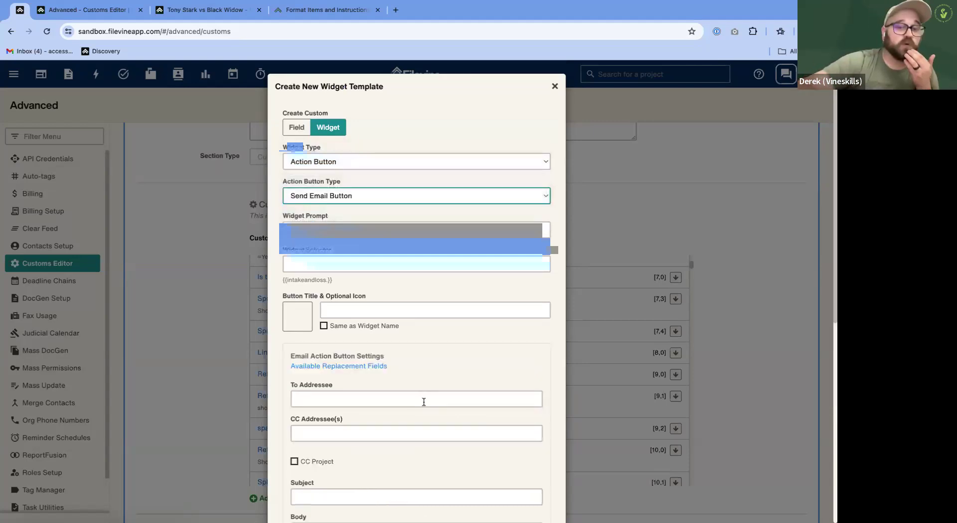
# Look over the Send Email Button's settings, including addressee, CC, subject and body.
pyautogui.scroll(-3, 424, 399)
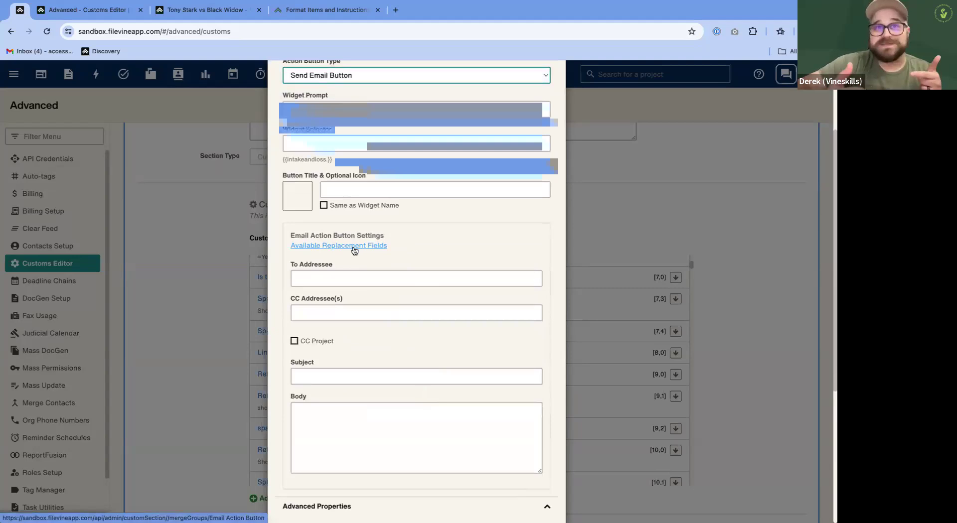
pyautogui.scroll(3, 376, 259)
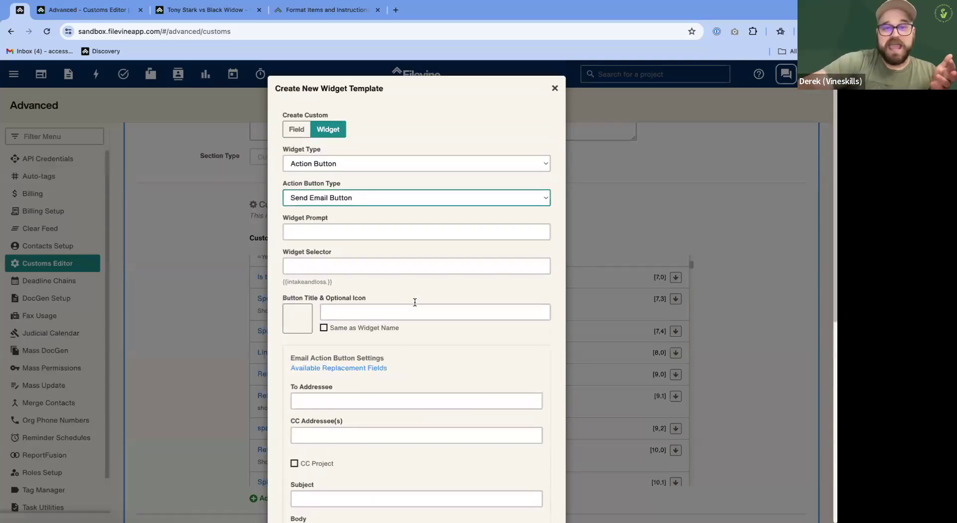
# Change the action button type to Taskflow Trigger Button, look over its properties and cancel the new widget.
pyautogui.click(317, 206)
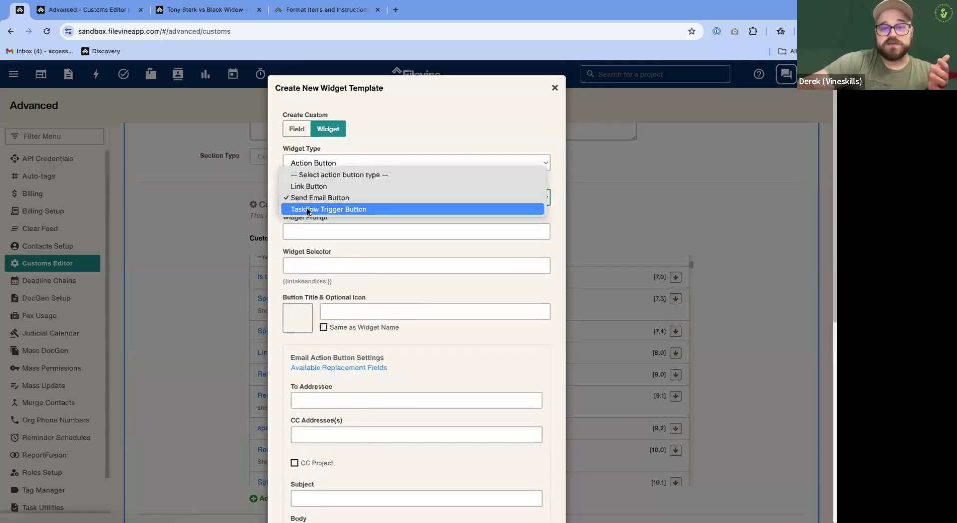
pyautogui.click(311, 208)
pyautogui.scroll(-1, 436, 352)
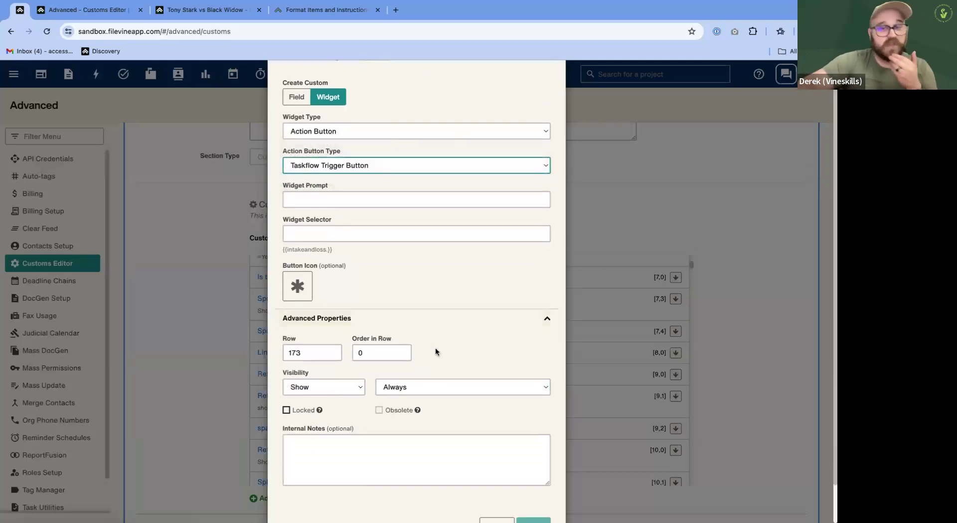
pyautogui.scroll(1, 437, 352)
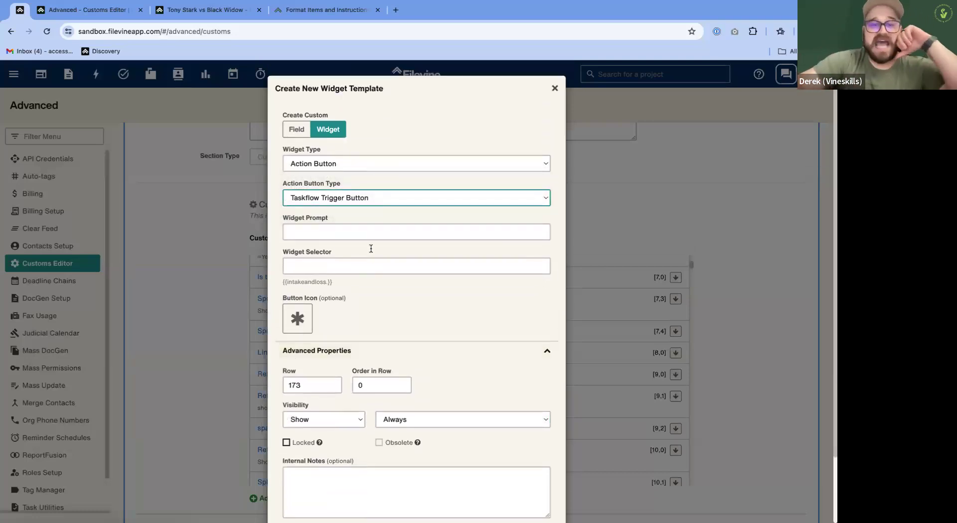
pyautogui.scroll(-3, 429, 237)
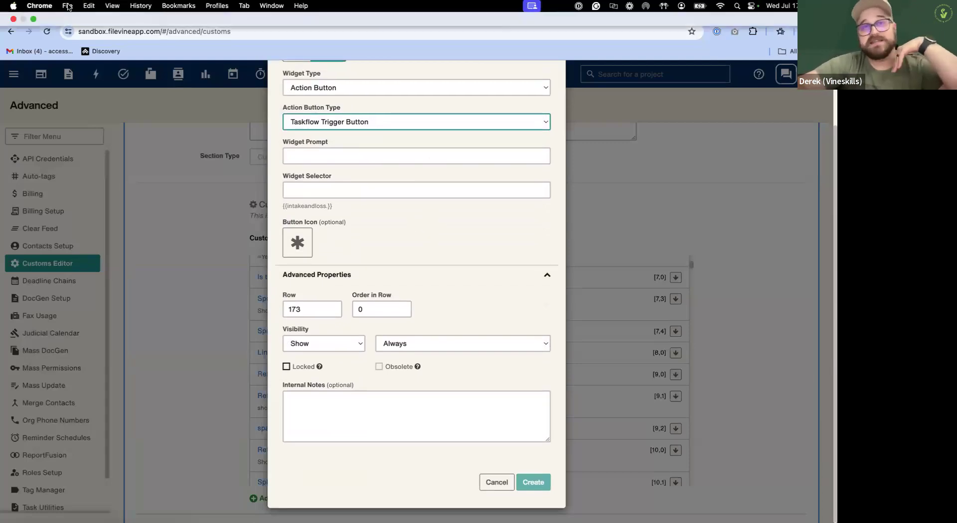
pyautogui.click(497, 482)
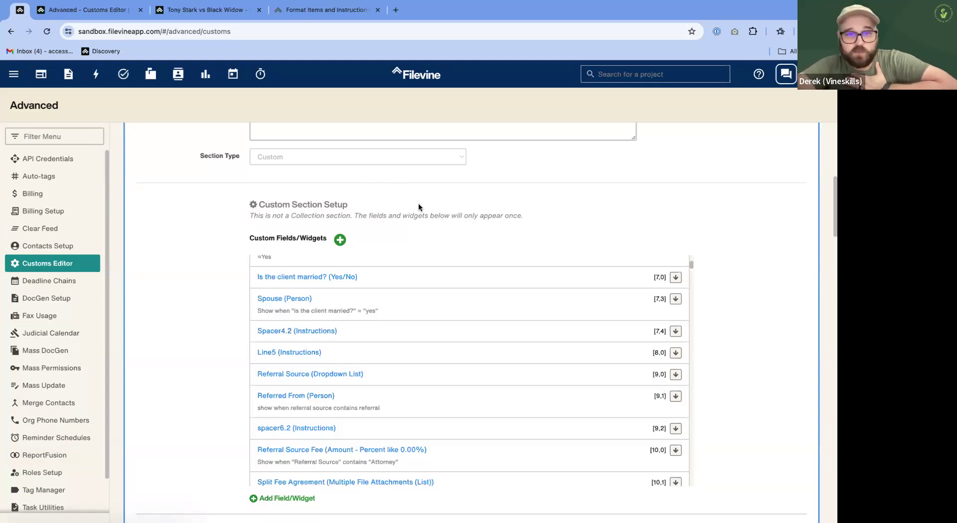
# Review the Spouse field's advanced properties, including its visibility condition, and close the field template.
pyautogui.click(397, 317)
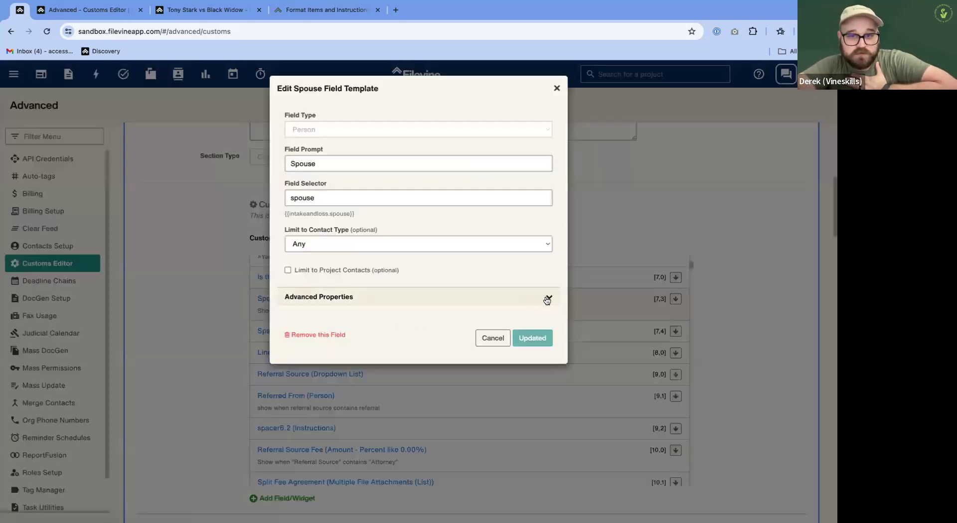
pyautogui.click(549, 297)
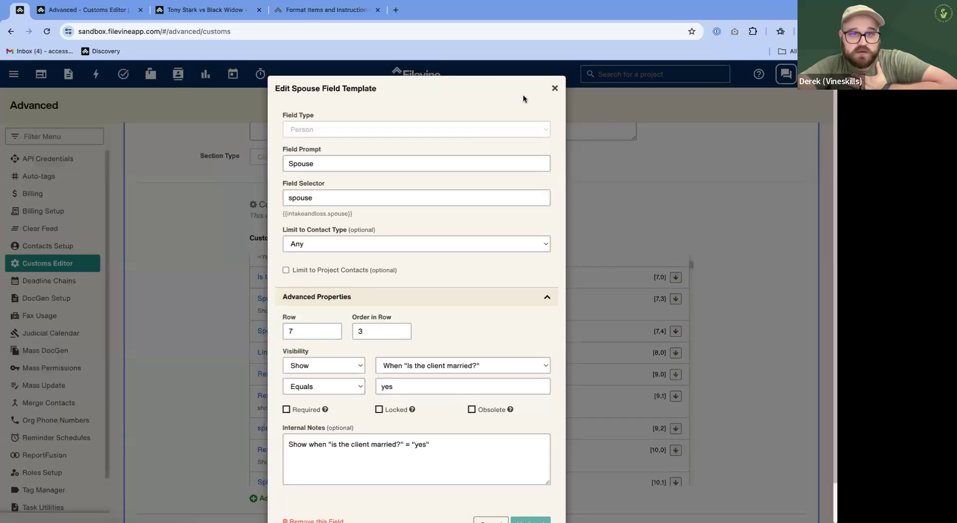
pyautogui.click(555, 88)
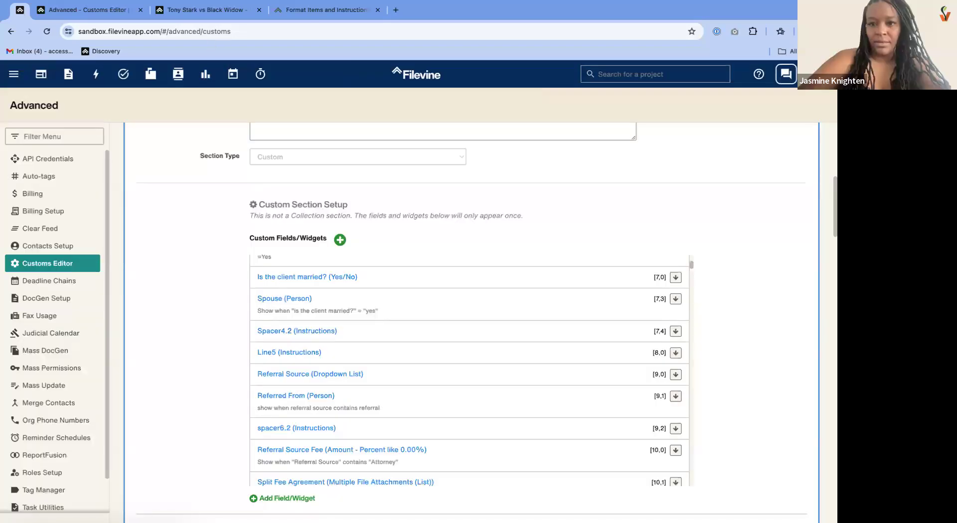
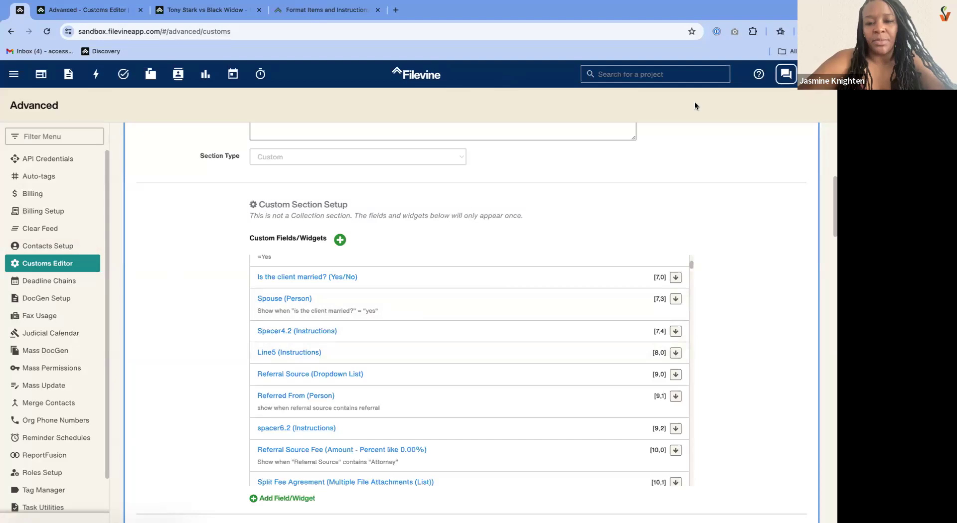
# Open the Filevine Help Center website from the Help Center entry of the in-app resources.
pyautogui.click(760, 75)
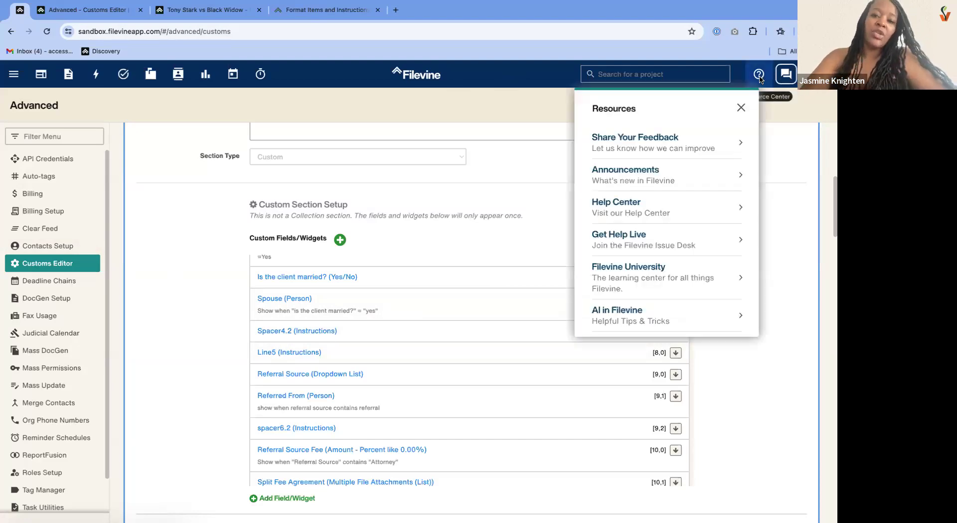
pyautogui.click(628, 205)
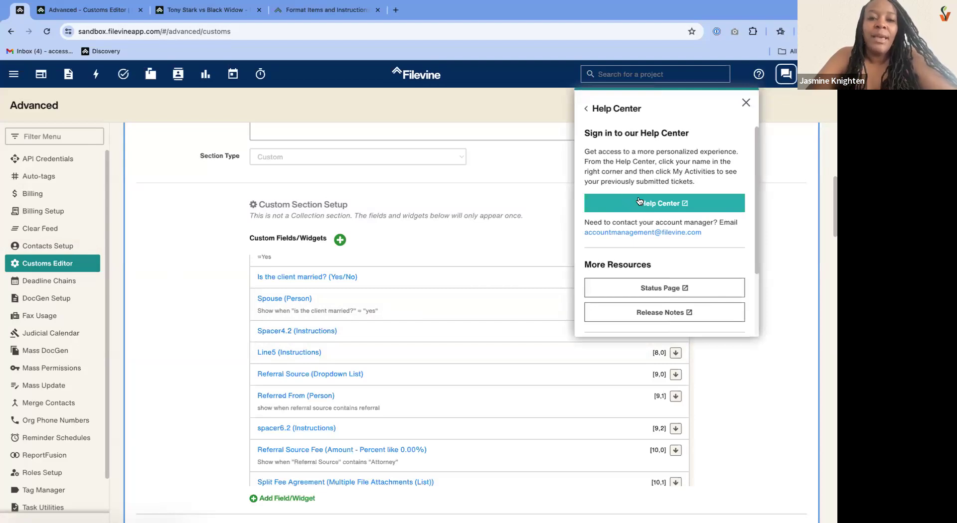
pyautogui.click(641, 204)
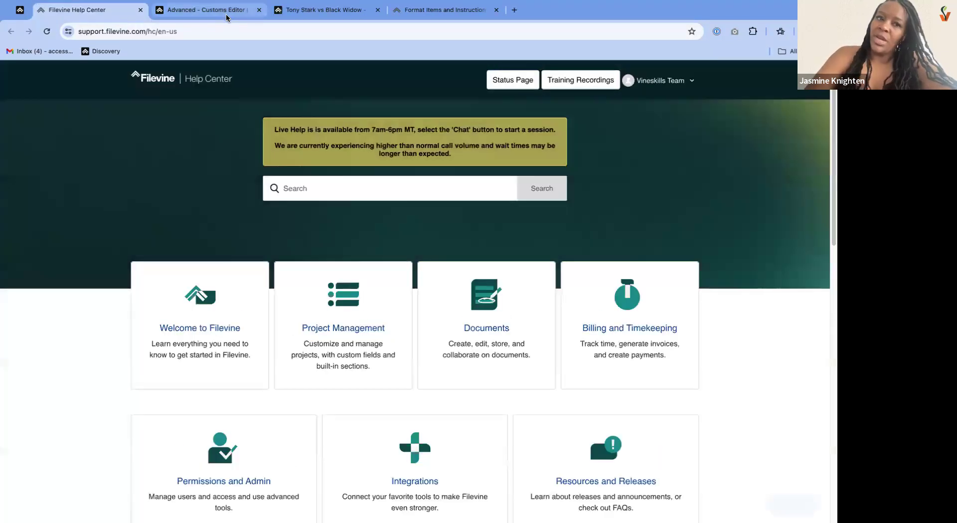
pyautogui.click(226, 14)
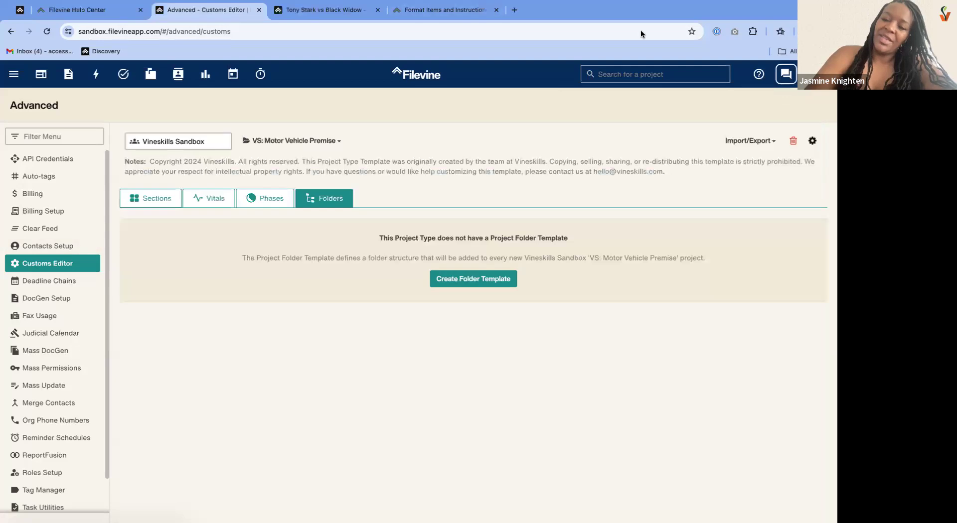
pyautogui.click(140, 6)
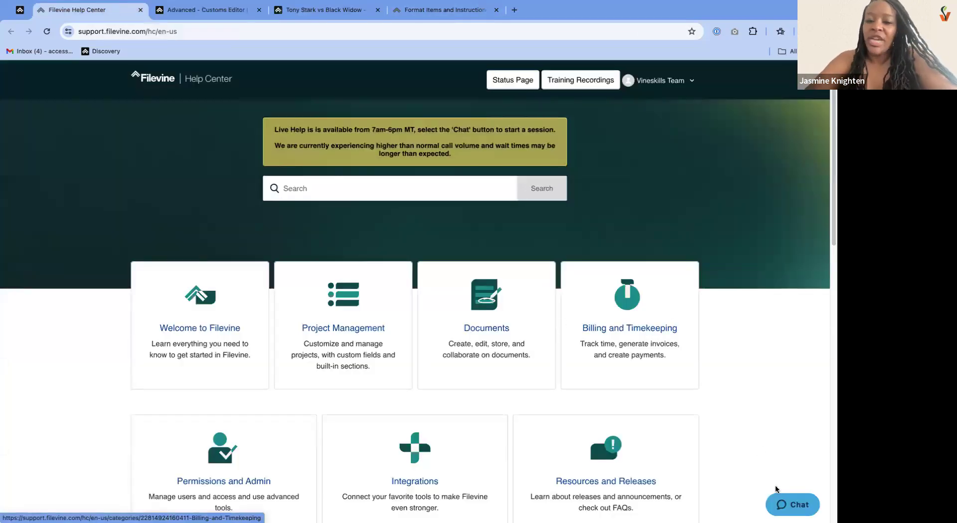
# Open the Help Center's live support chat and choose Filevine Support as the department.
pyautogui.click(784, 506)
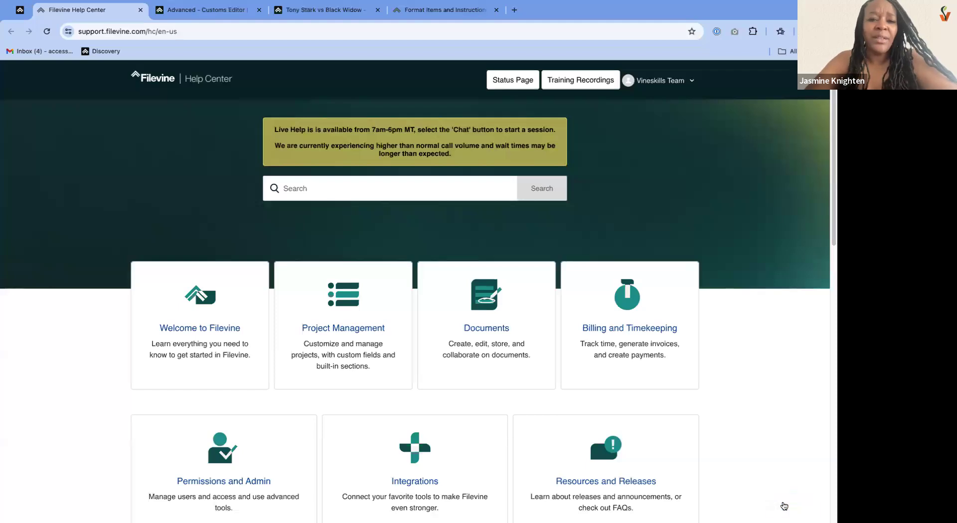
pyautogui.scroll(-1, 717, 399)
pyautogui.scroll(1, 717, 398)
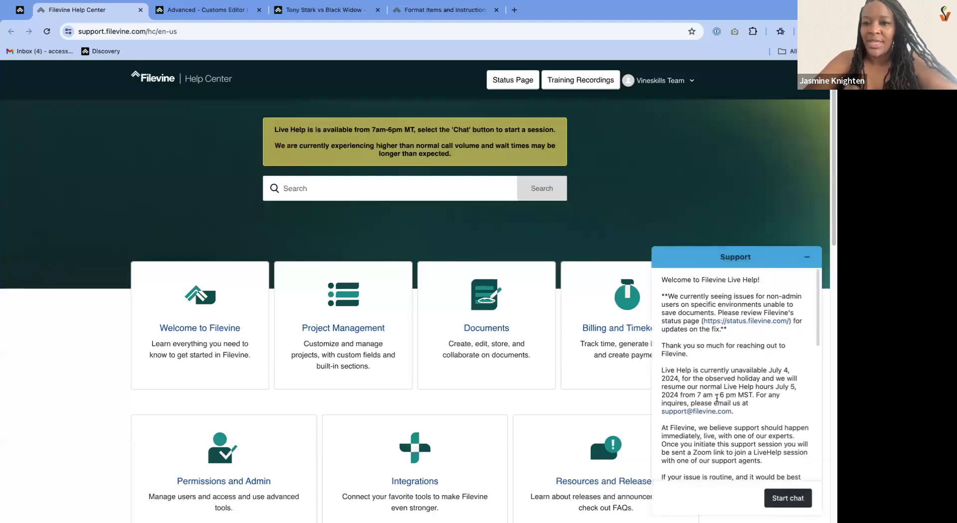
pyautogui.scroll(-2, 727, 386)
pyautogui.scroll(-8, 727, 387)
pyautogui.scroll(-4, 727, 387)
pyautogui.click(701, 377)
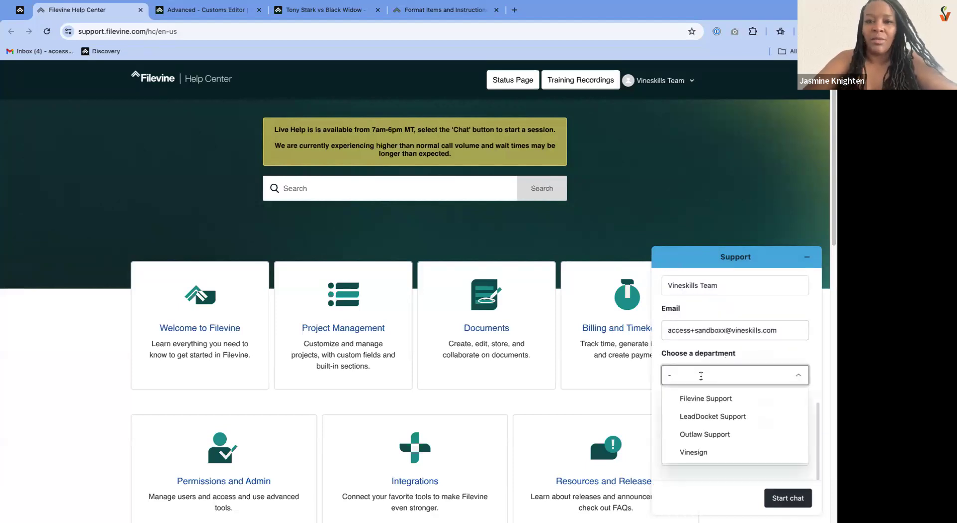
pyautogui.click(703, 399)
# Enter the chat message "Hey there! having issues with getting our replacement fields.".
pyautogui.click(701, 430)
pyautogui.write('HEY THE')
pyautogui.press('BackSpace')
pyautogui.press('BackSpace')
pyautogui.press('BackSpace')
pyautogui.press('BackSpace')
pyautogui.press('BackSpace')
pyautogui.press('BackSpace')
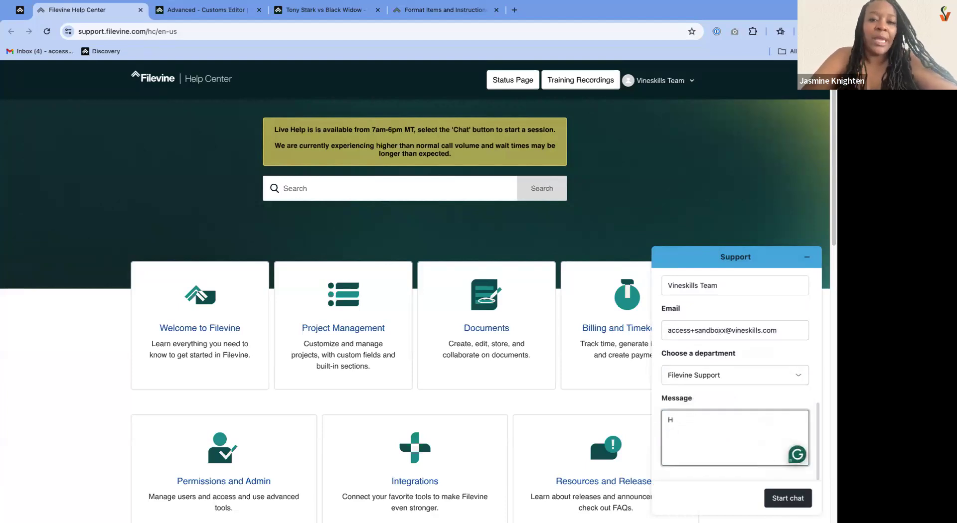
pyautogui.write('ey there! ')
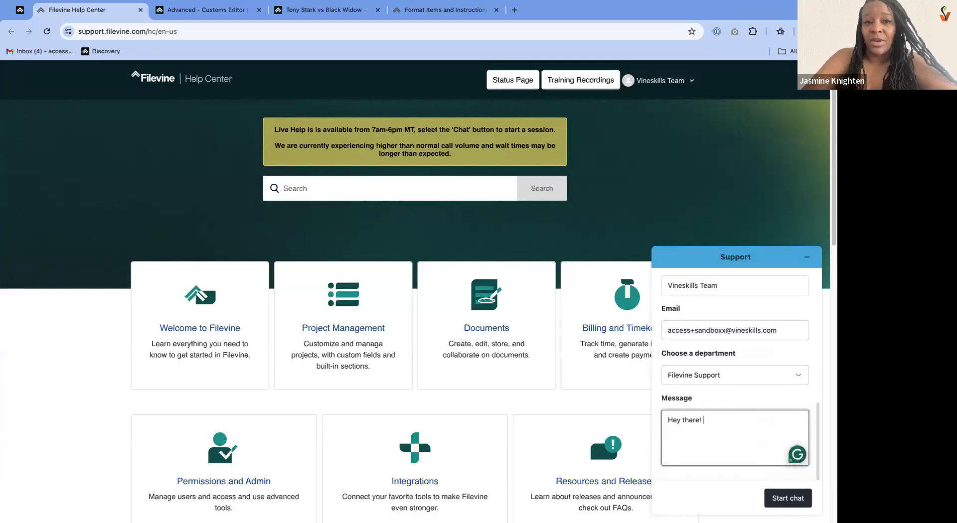
pyautogui.write('having issues w')
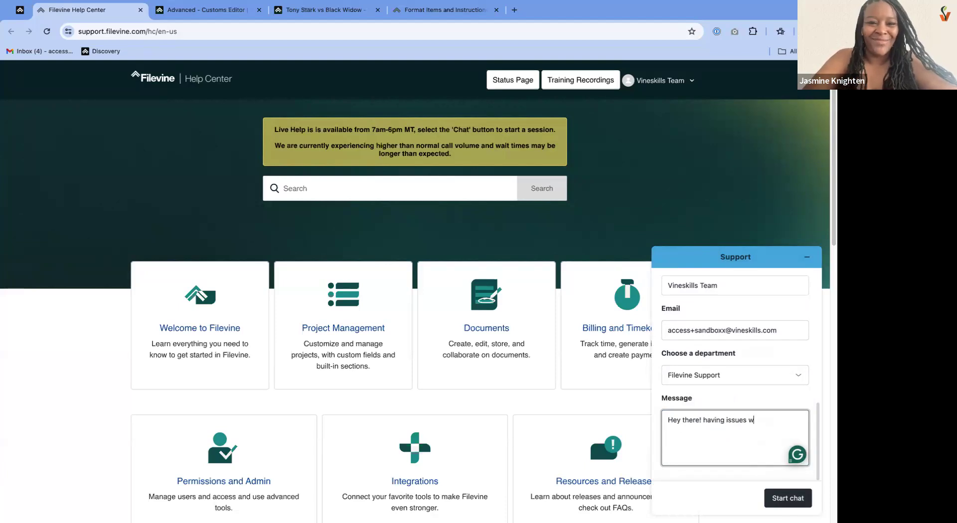
pyautogui.write('ith getting ou')
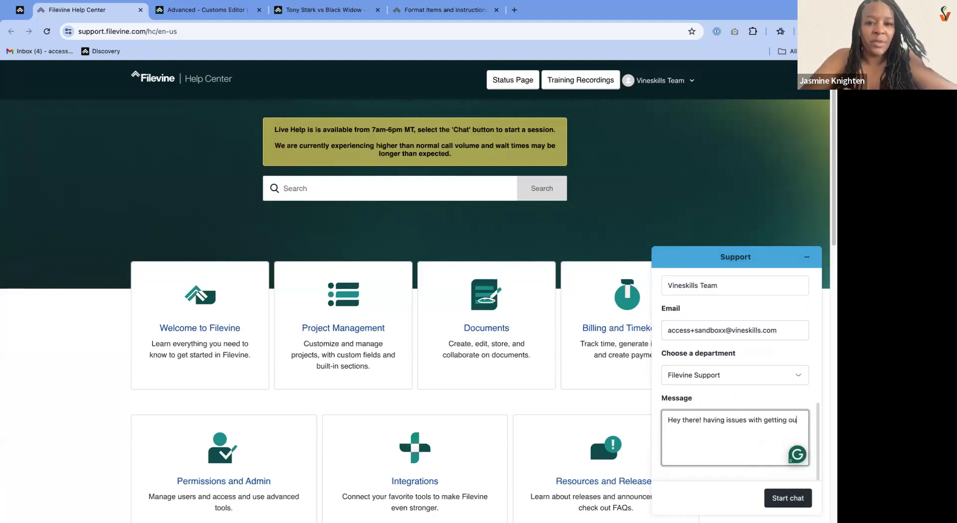
pyautogui.write('r replacement ')
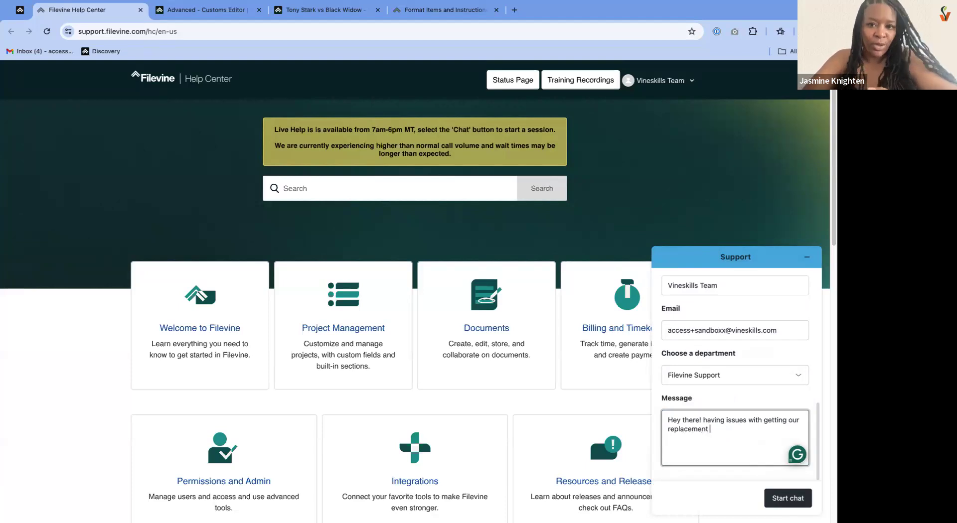
pyautogui.write('fields.')
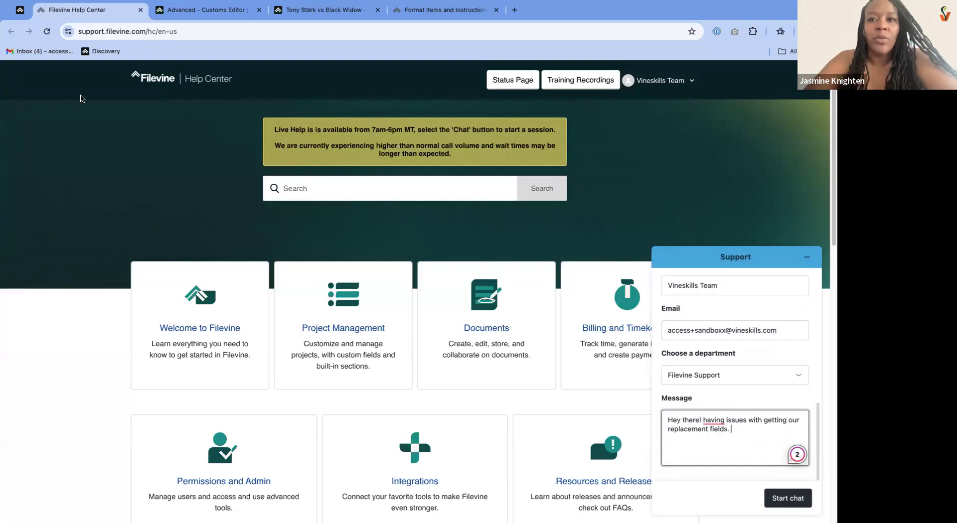
# Return to the Customs Editor, dismiss the Help Center resources, and view the Spouse field template before closing it.
pyautogui.click(19, 9)
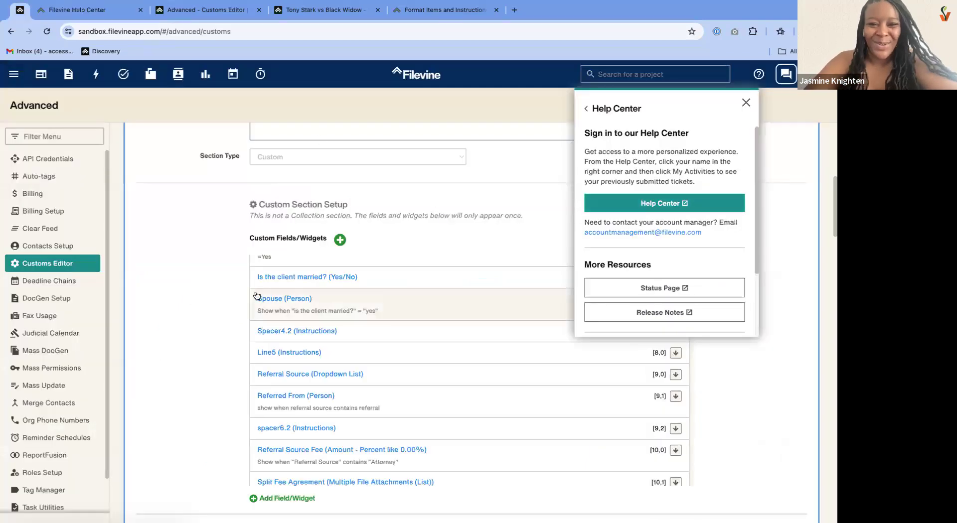
pyautogui.click(746, 102)
pyautogui.click(468, 299)
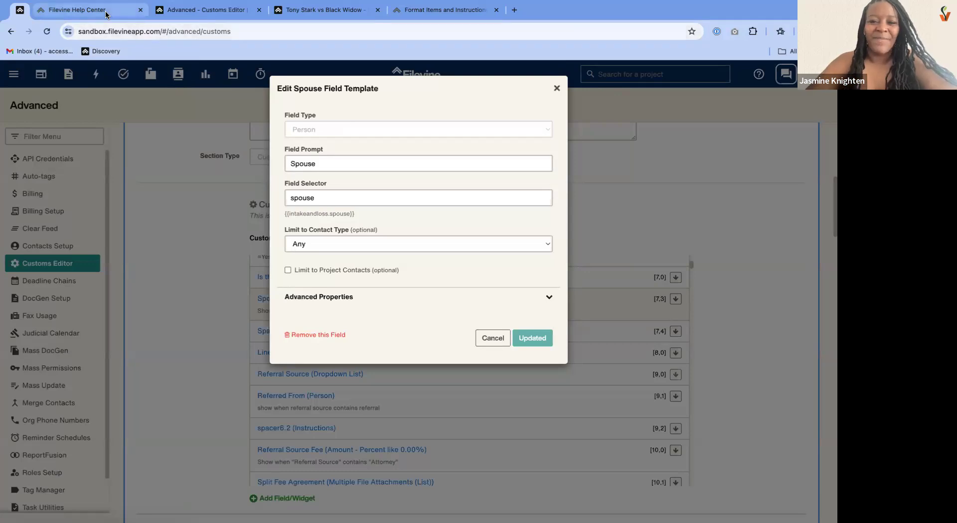
pyautogui.click(557, 88)
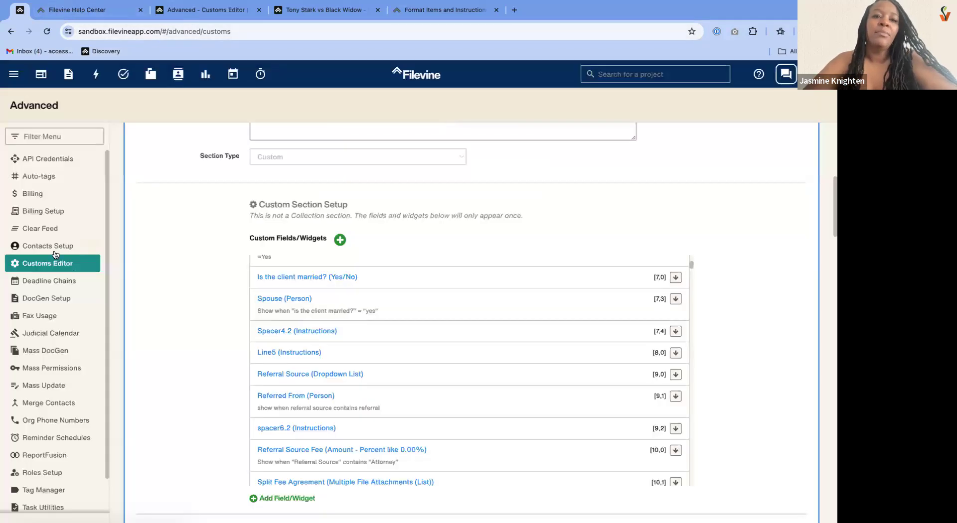
# In DocGen Setup, open the field list for the Experts section of the VSBP: Medical Malpractice project type.
pyautogui.click(47, 298)
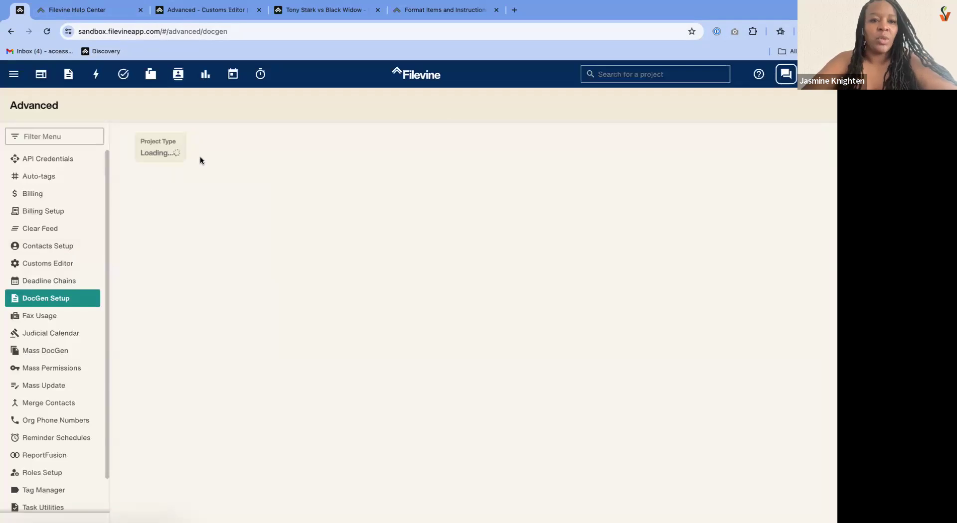
pyautogui.click(188, 151)
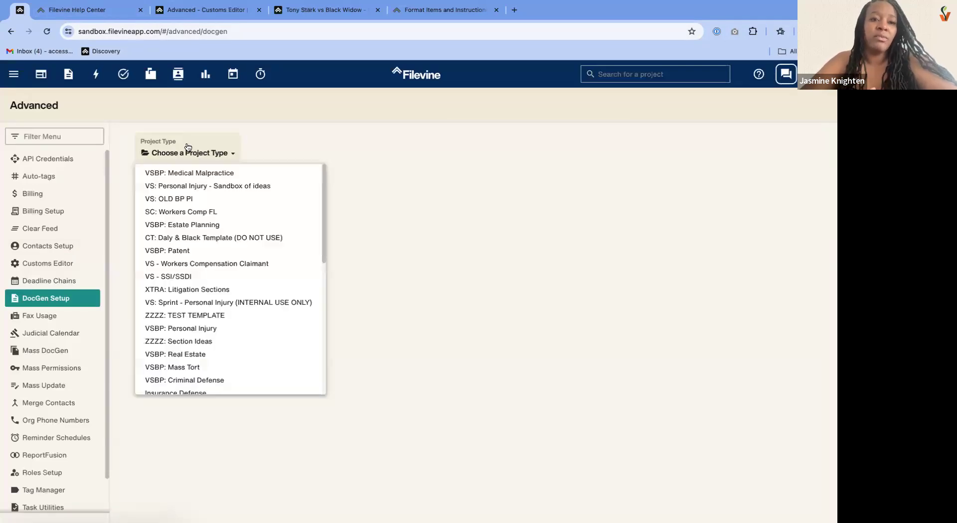
pyautogui.click(183, 174)
pyautogui.click(316, 156)
pyautogui.click(312, 173)
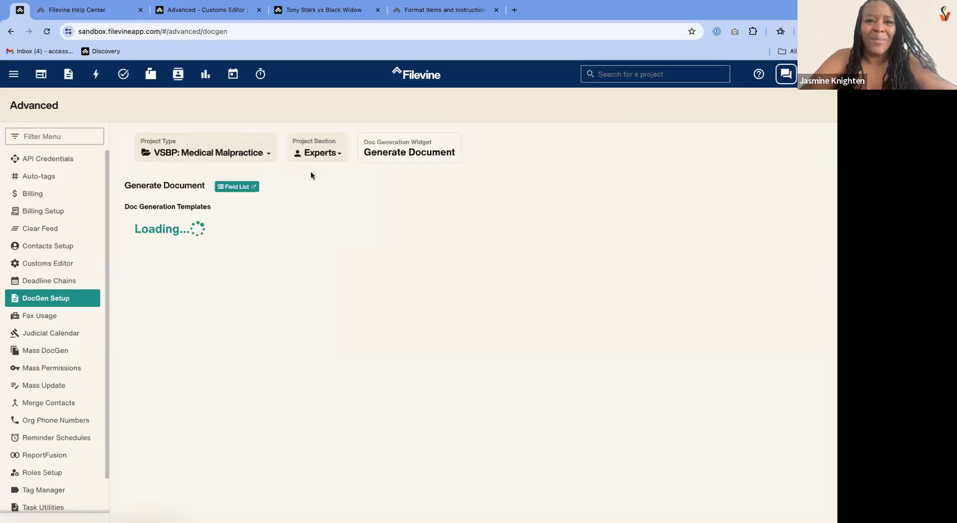
pyautogui.click(236, 187)
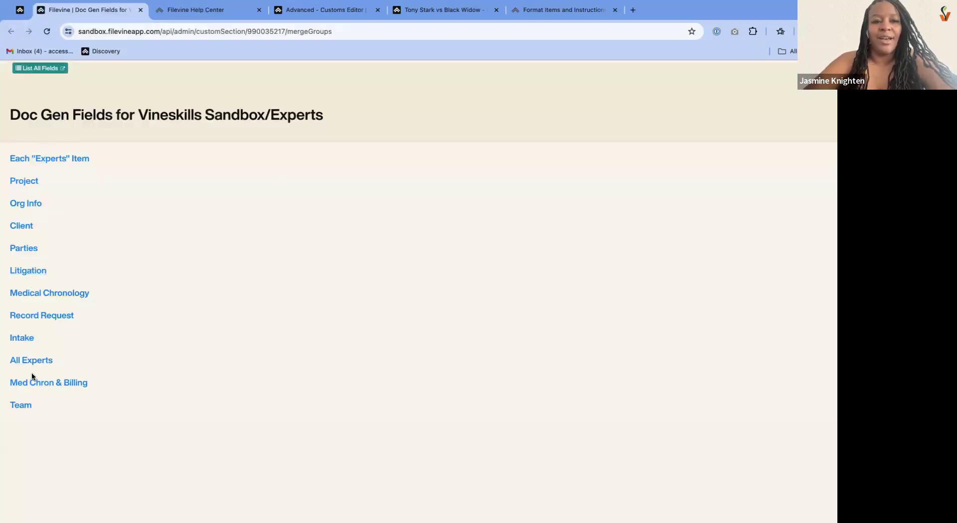
# Go back to the Customs Editor and open the Employment Law (2) project type.
pyautogui.click(20, 11)
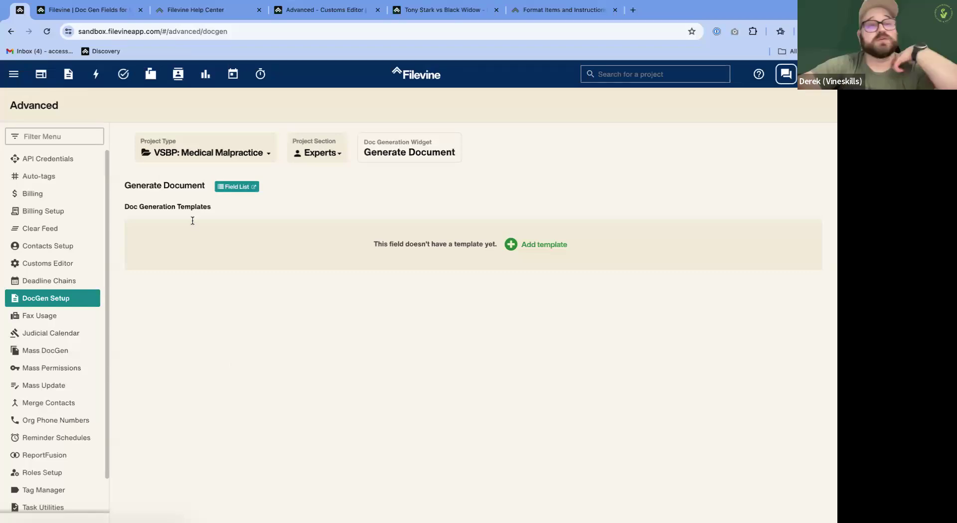
pyautogui.click(58, 264)
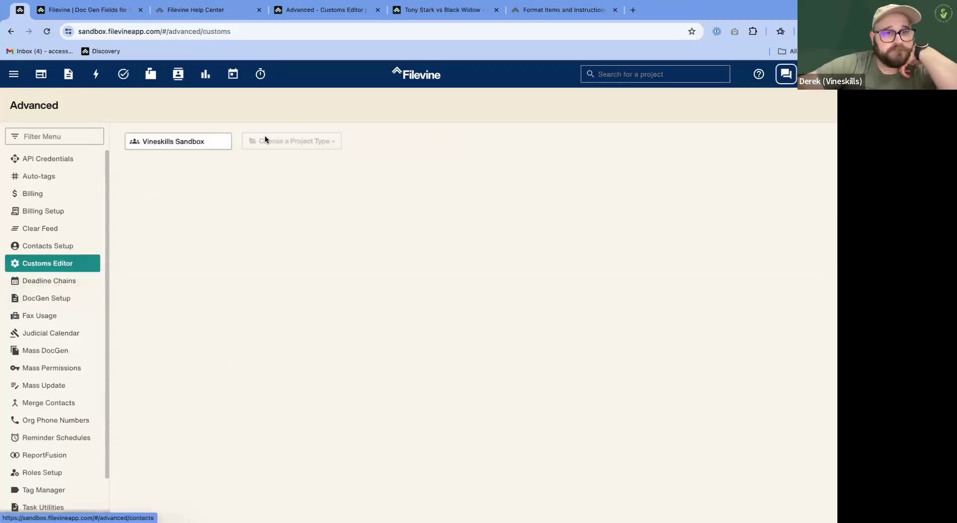
pyautogui.click(268, 142)
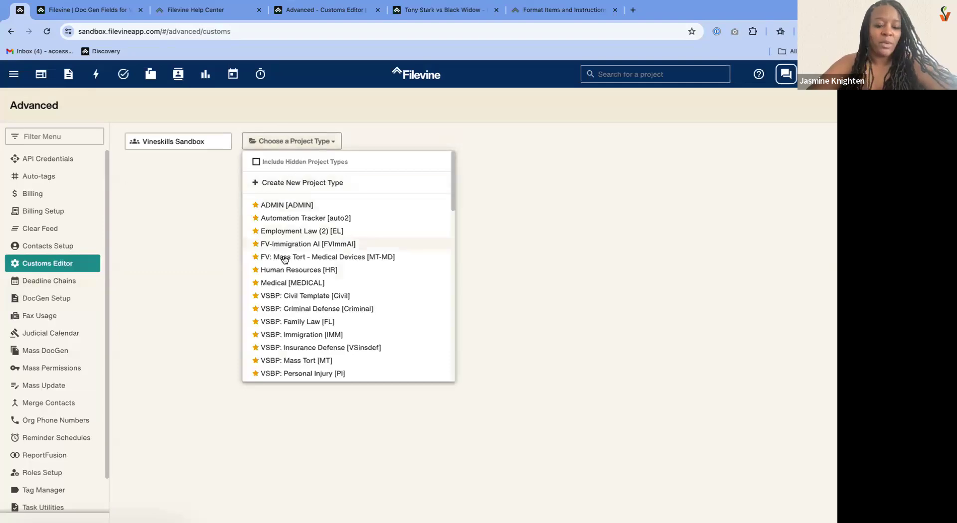
pyautogui.click(307, 231)
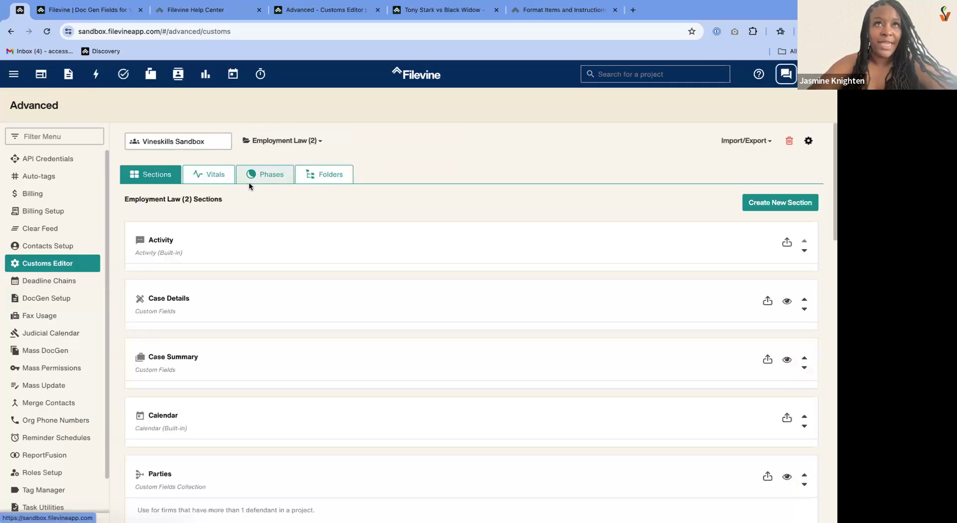
# Expand the Activity section and then the Case Details section to view their settings and custom fields.
pyautogui.click(272, 253)
pyautogui.scroll(-5, 339, 345)
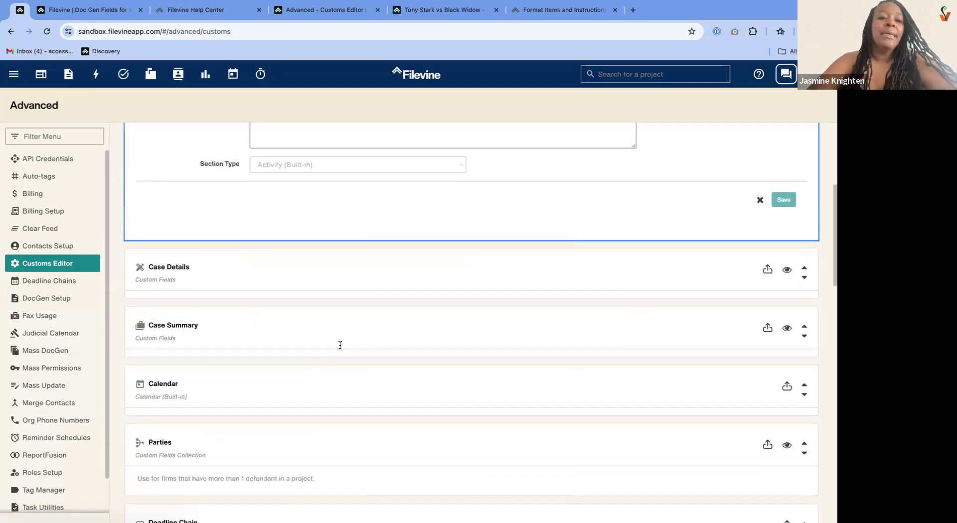
pyautogui.click(316, 269)
pyautogui.scroll(-3, 279, 354)
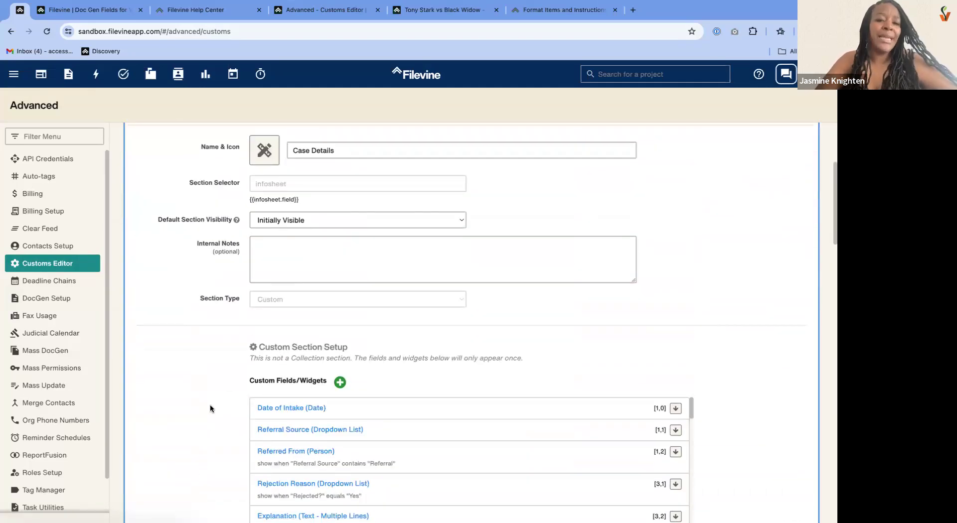
# Open the Referral Source dropdown field in Case Details and review its dropdown items and advanced properties.
pyautogui.scroll(-2, 211, 404)
pyautogui.click(384, 355)
pyautogui.click(330, 471)
pyautogui.scroll(-4, 369, 418)
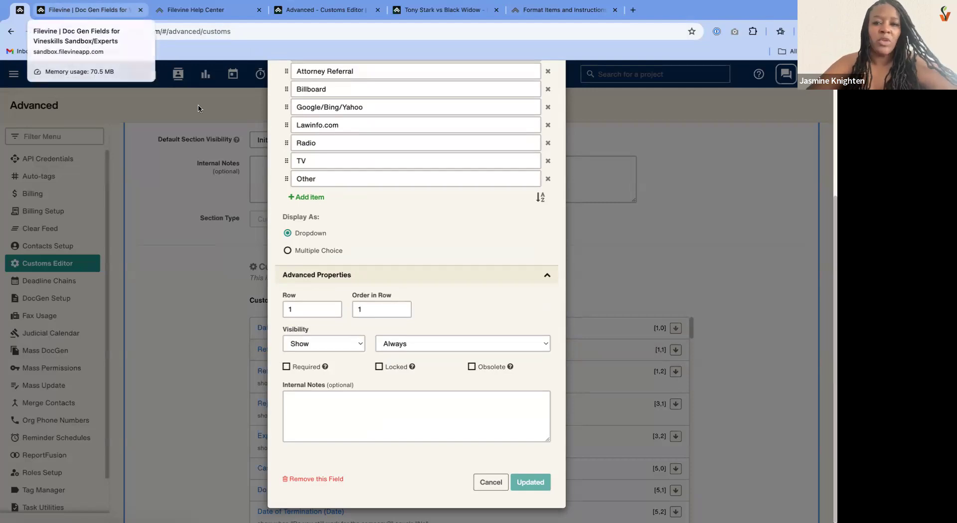
pyautogui.scroll(3, 529, 285)
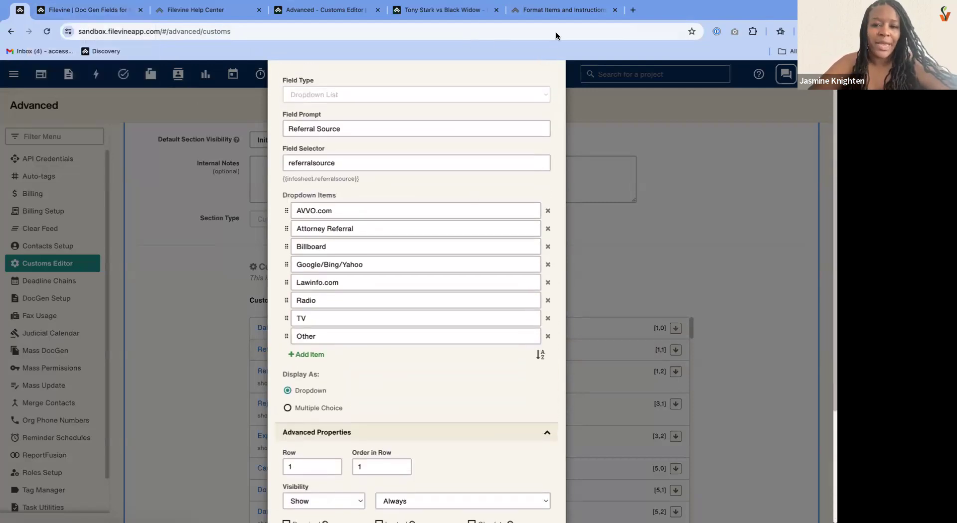
# Switch to the open MVA project, show the Litigation section's deadline dashboard, and close the Project Vitals pane.
pyautogui.click(110, 15)
pyautogui.click(334, 11)
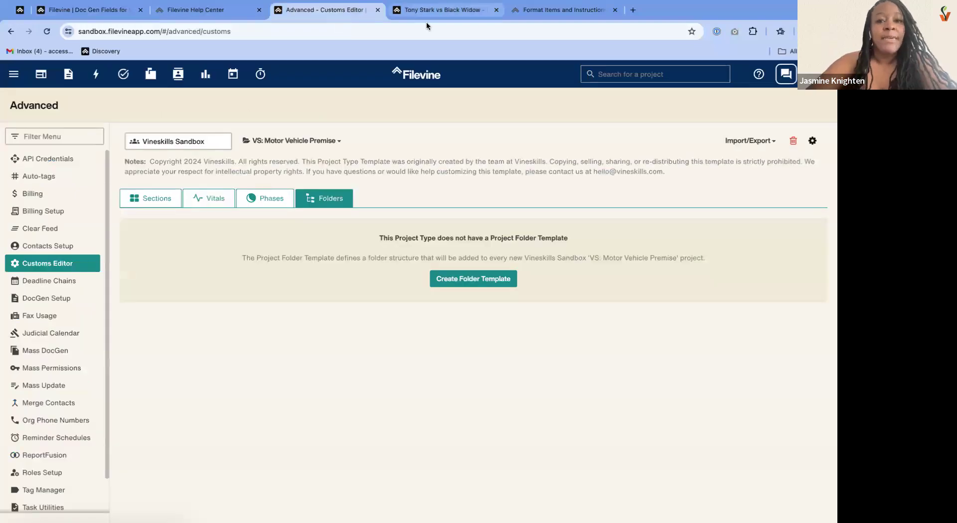
pyautogui.click(428, 15)
pyautogui.click(38, 408)
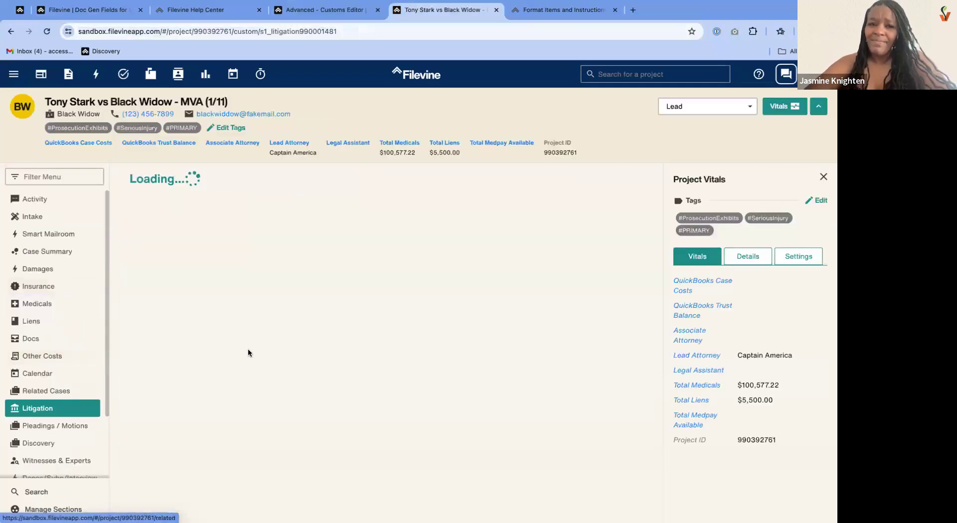
pyautogui.scroll(-10, 394, 312)
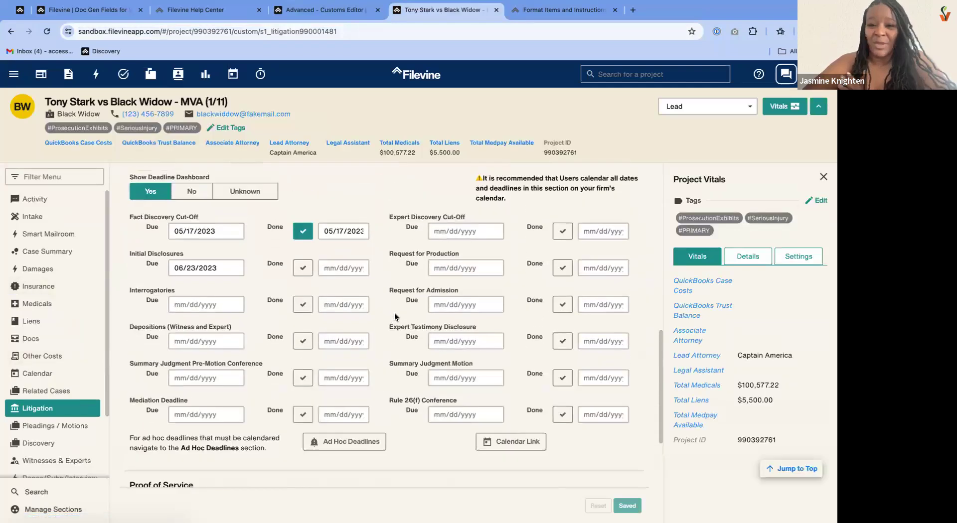
pyautogui.click(824, 178)
pyautogui.scroll(1, 519, 446)
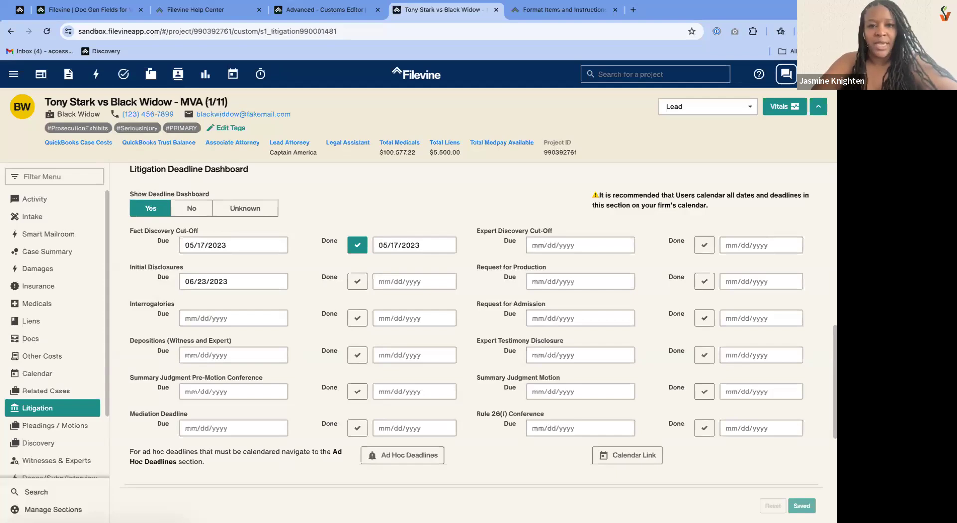
# Go to the Vineskills website in place of the formatting article and open its Free Help page.
pyautogui.click(576, 13)
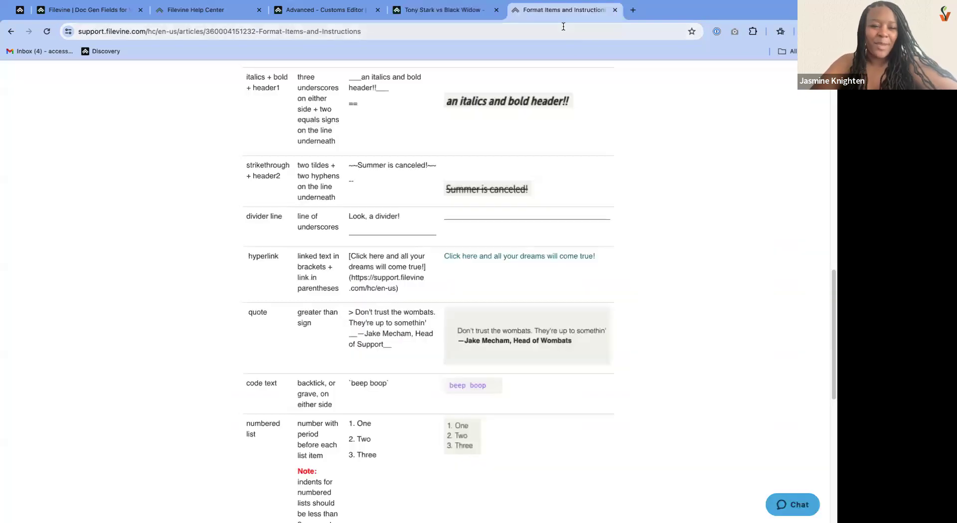
pyautogui.click(562, 30)
pyautogui.write('vineskills')
pyautogui.press('Return')
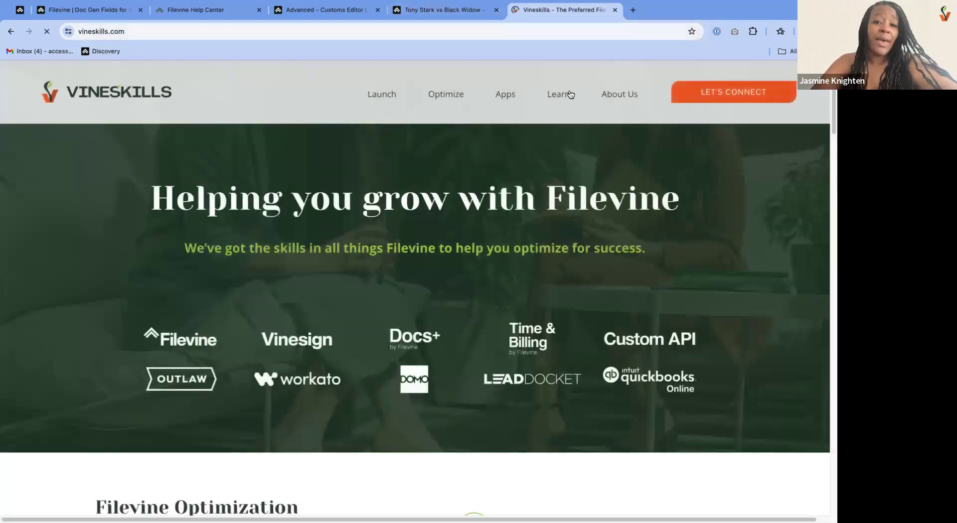
pyautogui.moveTo(563, 95)
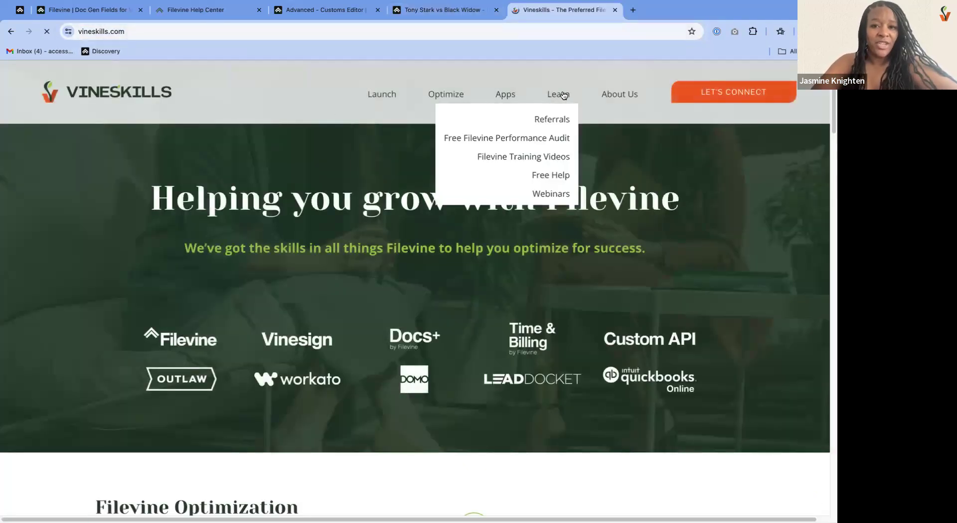
pyautogui.click(551, 175)
# Look through the upcoming Free Help sessions, the sign-up form and the Recorded Sessions card.
pyautogui.scroll(-5, 452, 363)
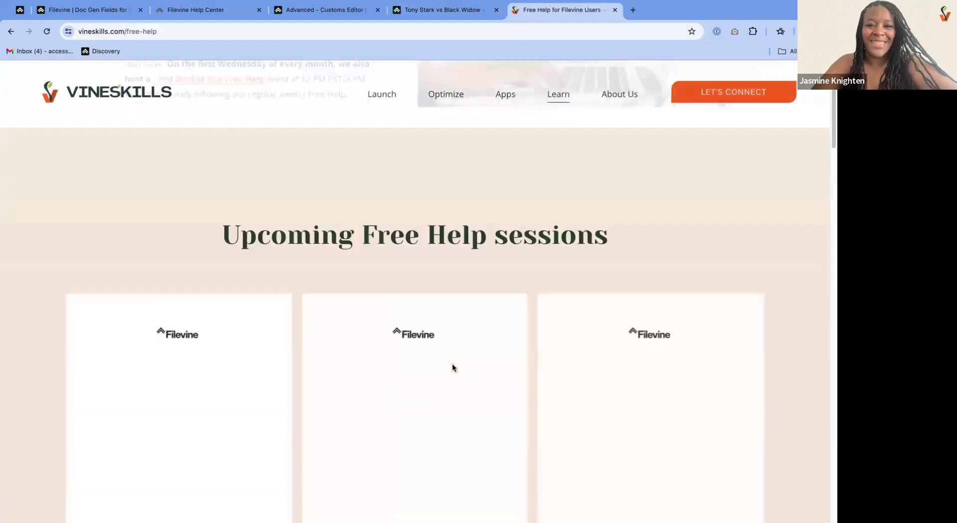
pyautogui.scroll(-12, 452, 364)
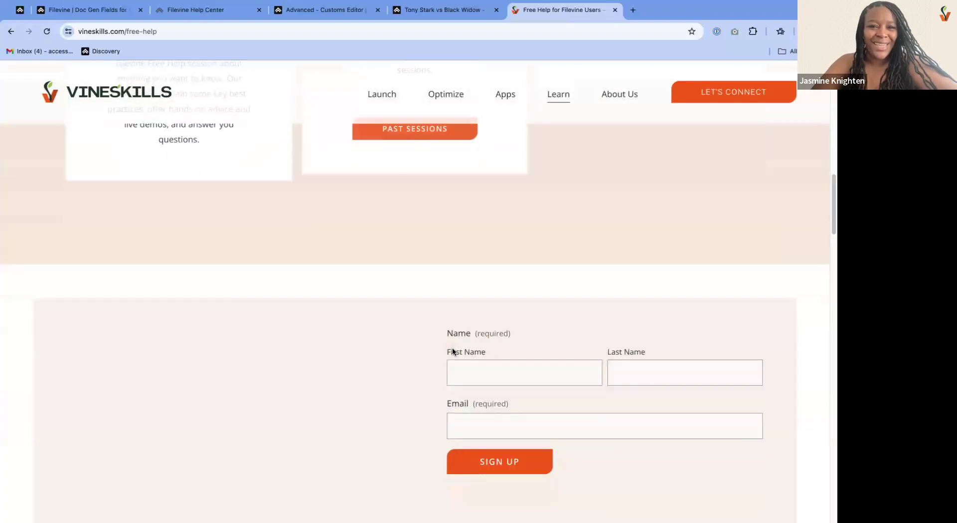
pyautogui.scroll(6, 504, 224)
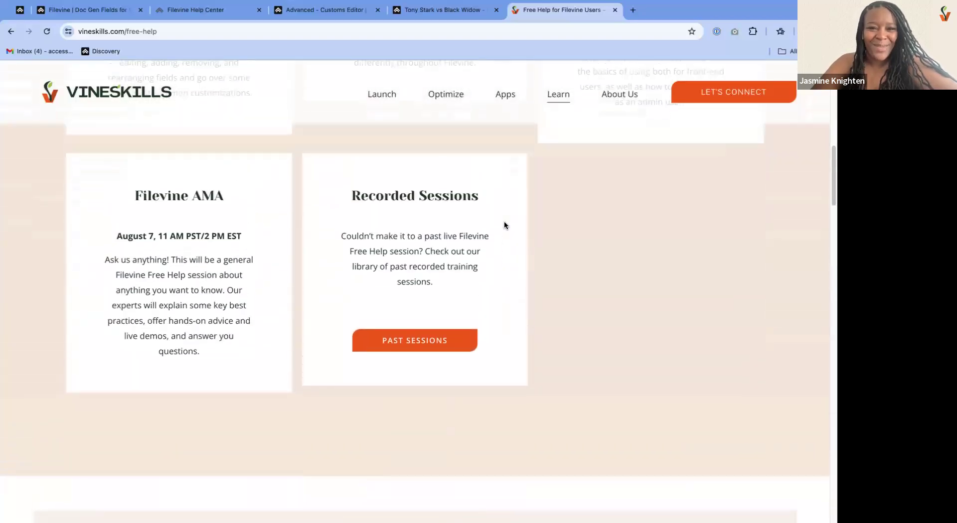
pyautogui.scroll(-3, 504, 225)
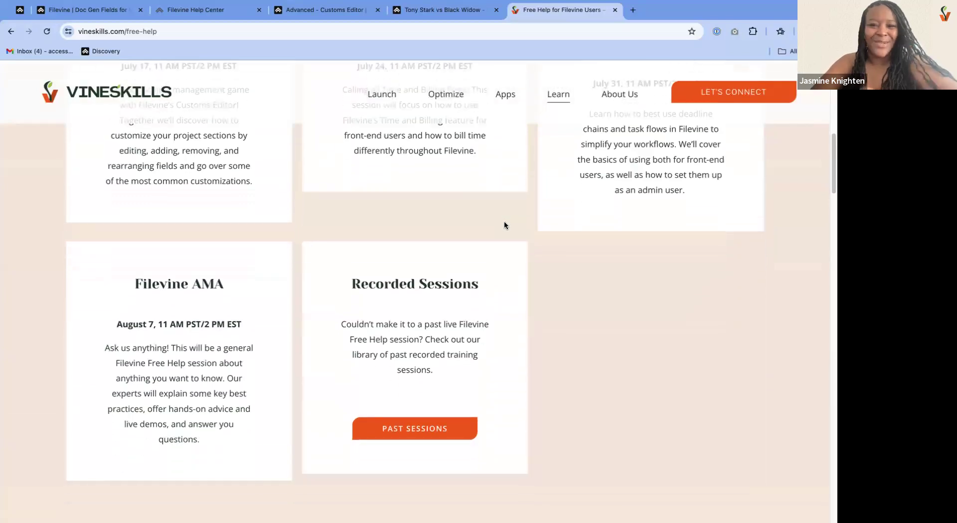
# Open the past Free Help sessions and browse the recorded training videos.
pyautogui.click(434, 429)
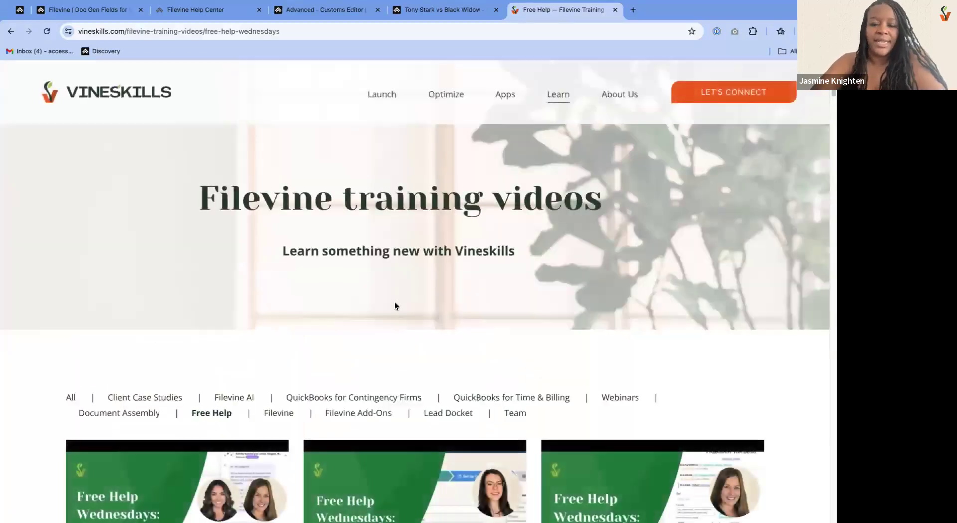
pyautogui.scroll(-10, 366, 349)
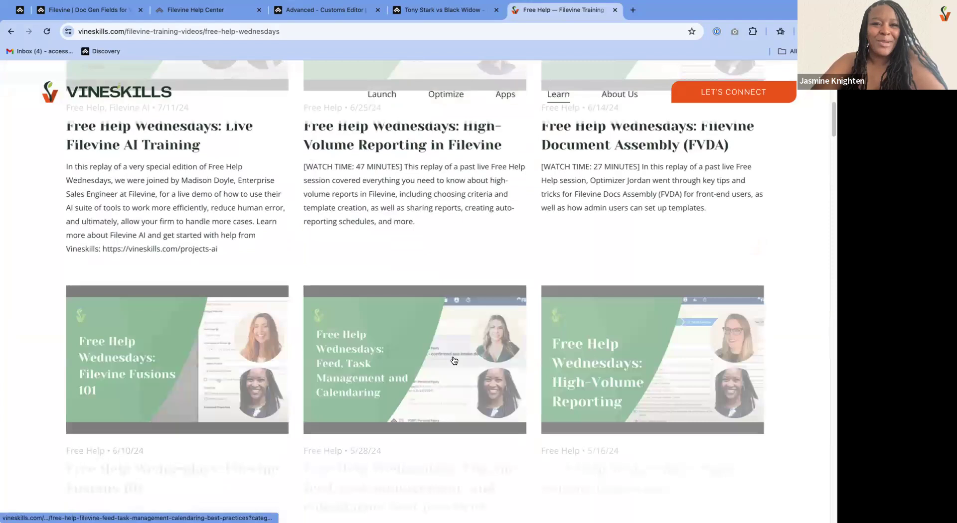
pyautogui.scroll(3, 500, 249)
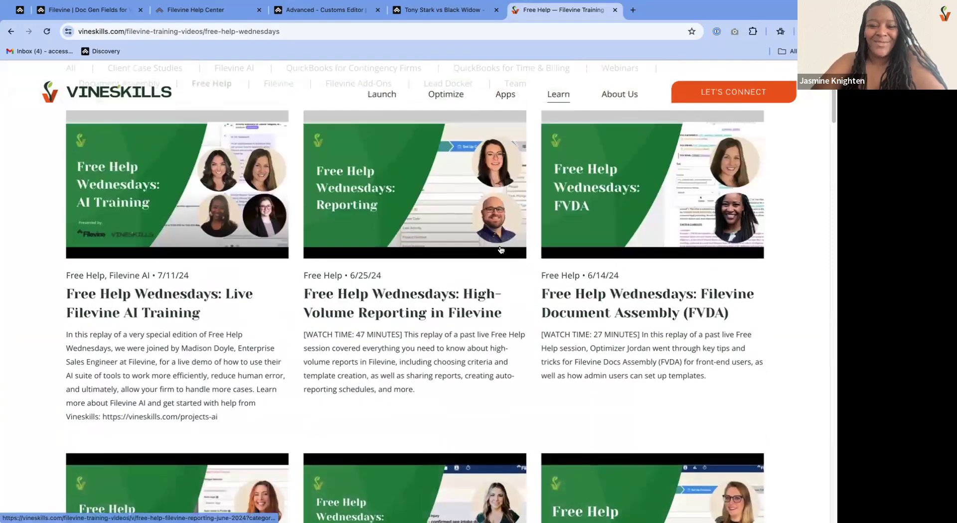
pyautogui.scroll(2, 501, 249)
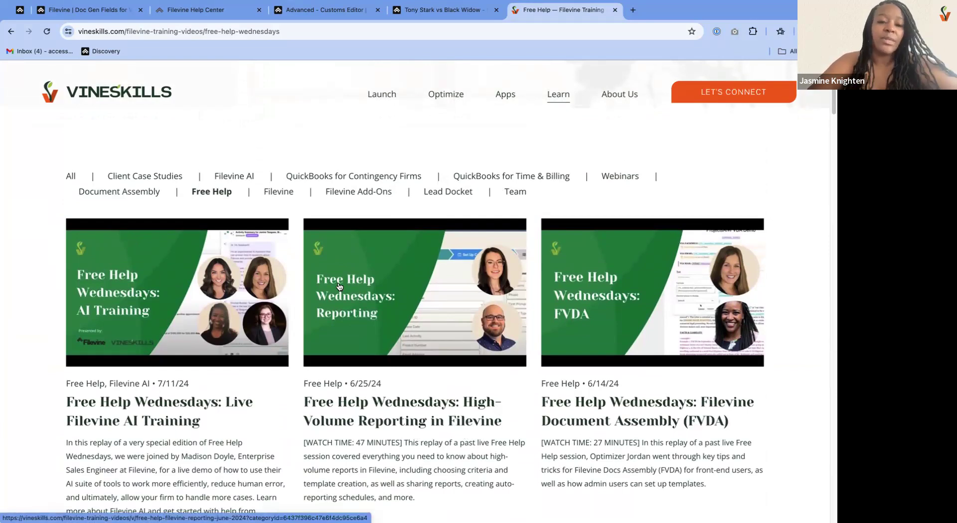
# Filter the training videos to the Lead Docket category and browse them.
pyautogui.click(447, 192)
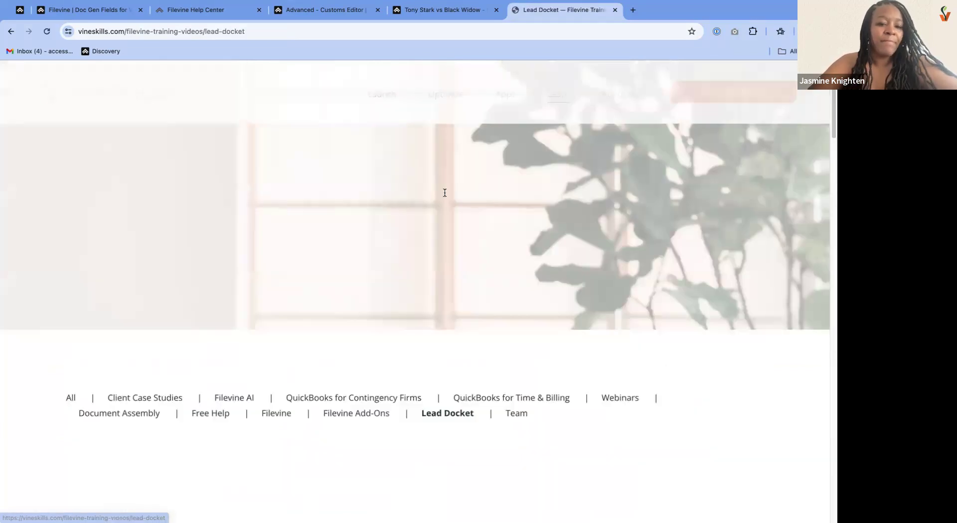
pyautogui.scroll(-6, 386, 372)
pyautogui.scroll(3, 387, 372)
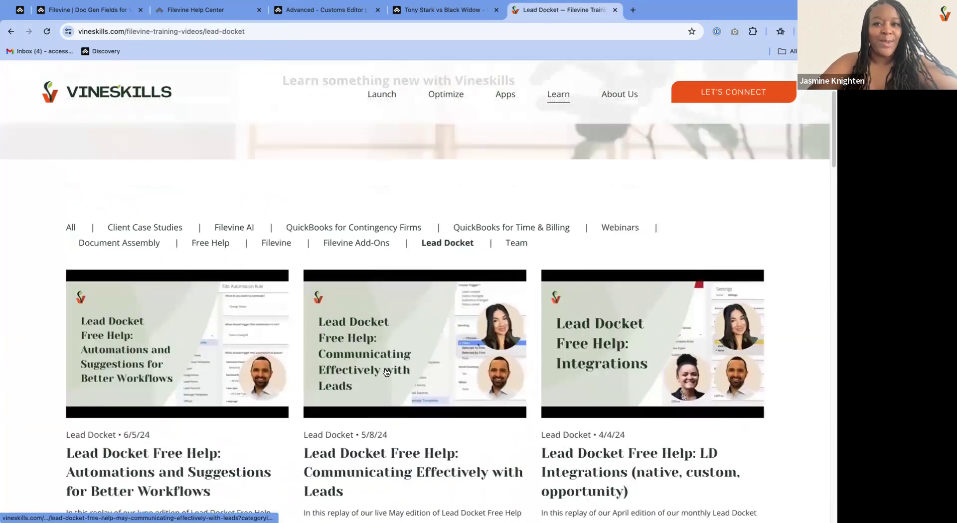